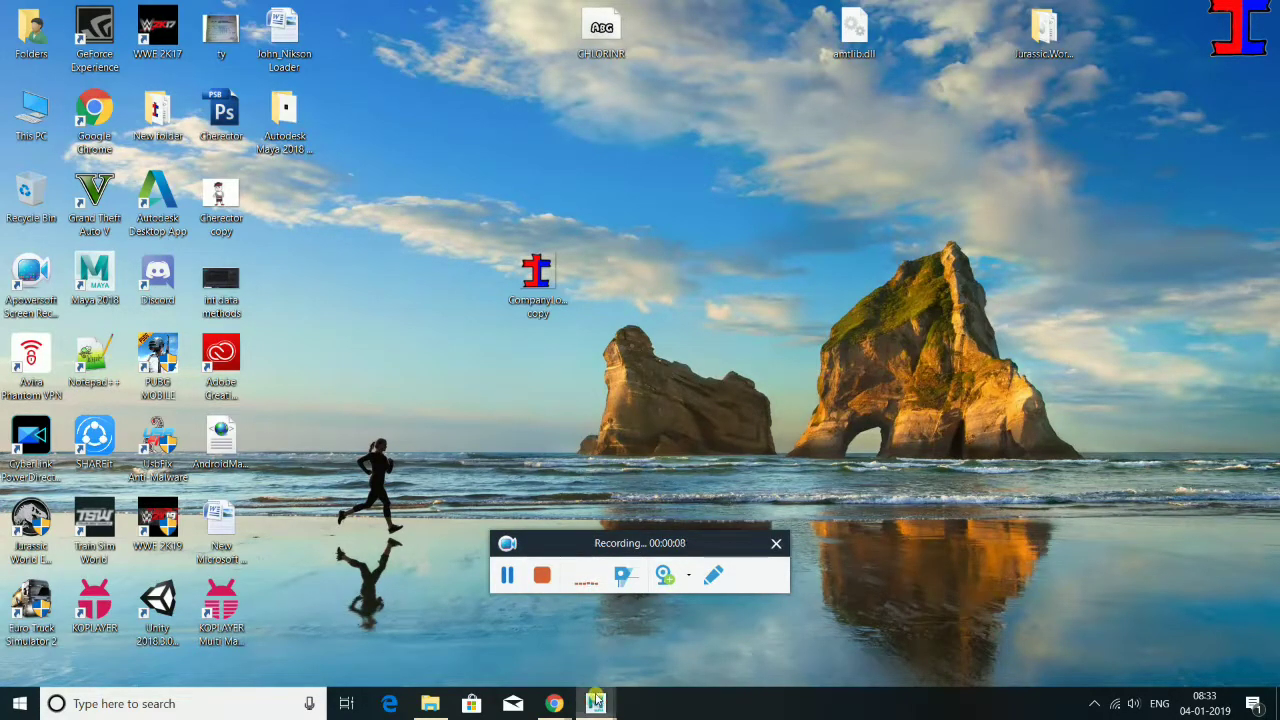
Bring up the Ghostbustertrap.ma trap in Maya and orbit around its stepped box body and handle
{"action": "mouse_move", "coordinate": [595, 703]}
{"action": "left_click", "coordinate": [650, 618]}
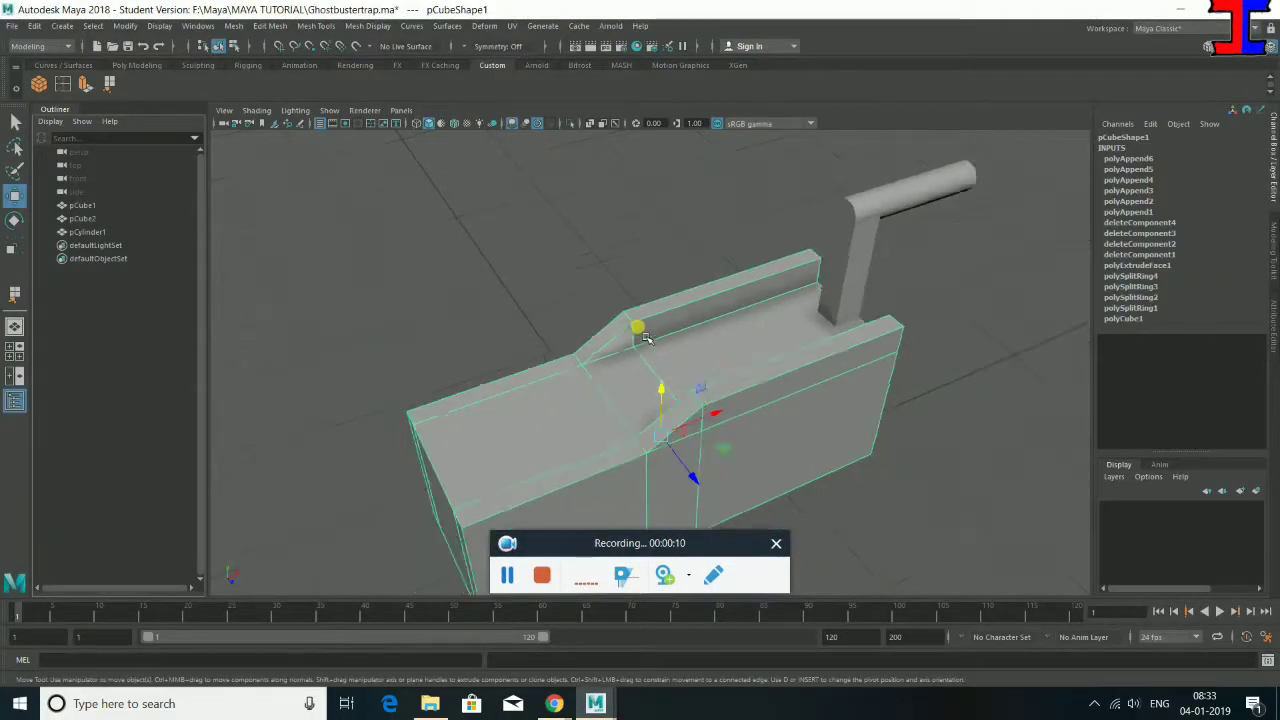
{"action": "scroll", "coordinate": [646, 338], "scroll_direction": "down", "scroll_amount": 2}
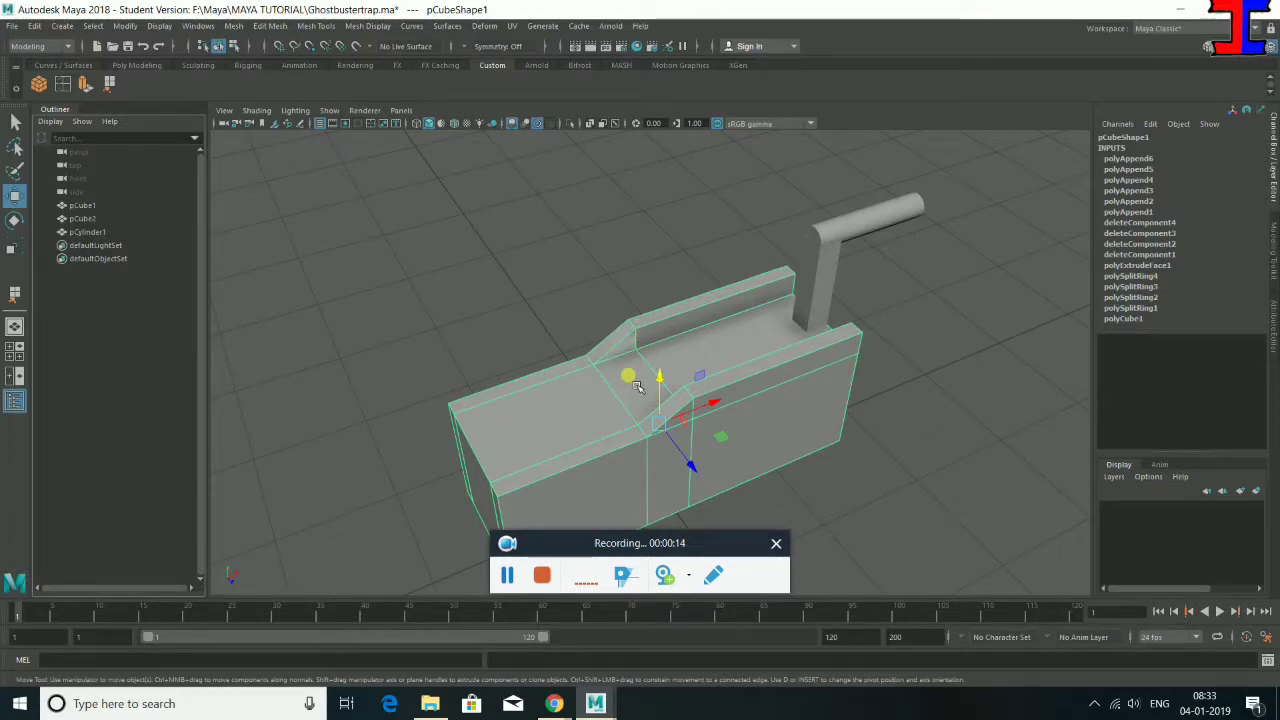
{"action": "scroll", "coordinate": [637, 383], "scroll_direction": "up", "scroll_amount": 2}
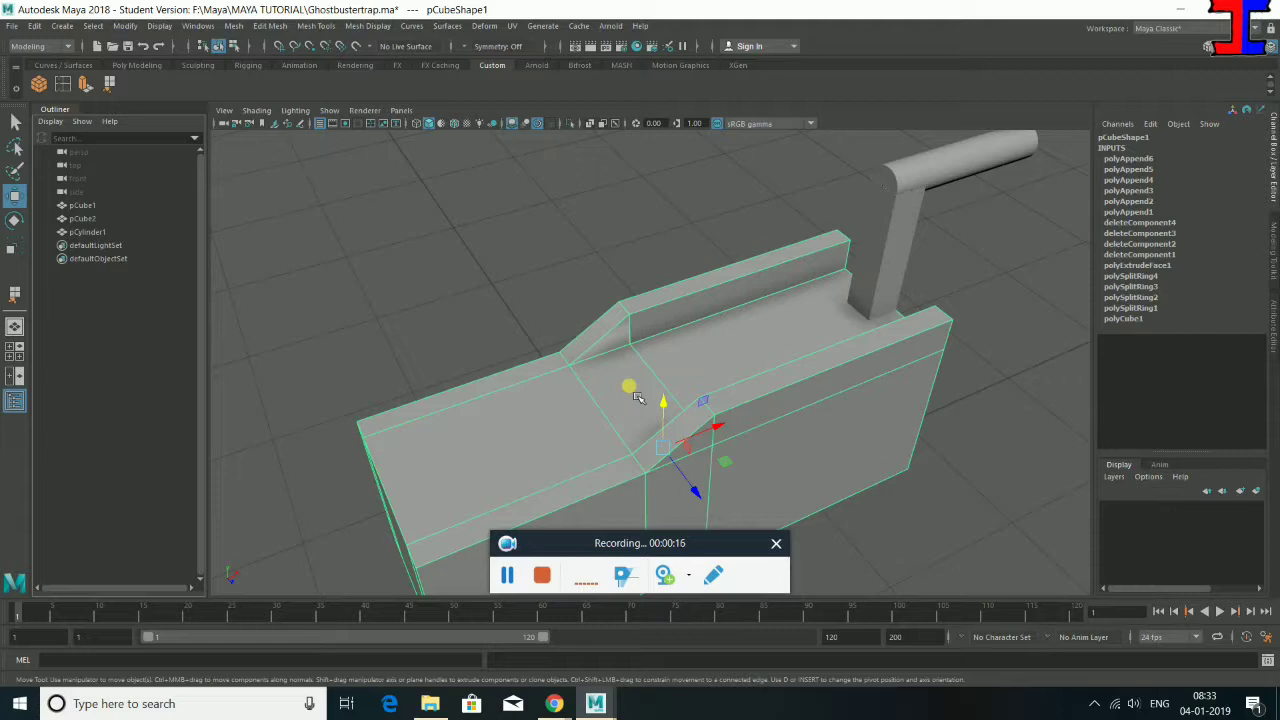
{"action": "left_click_drag", "start_coordinate": [730, 393], "coordinate": [724, 384], "text": "alt"}
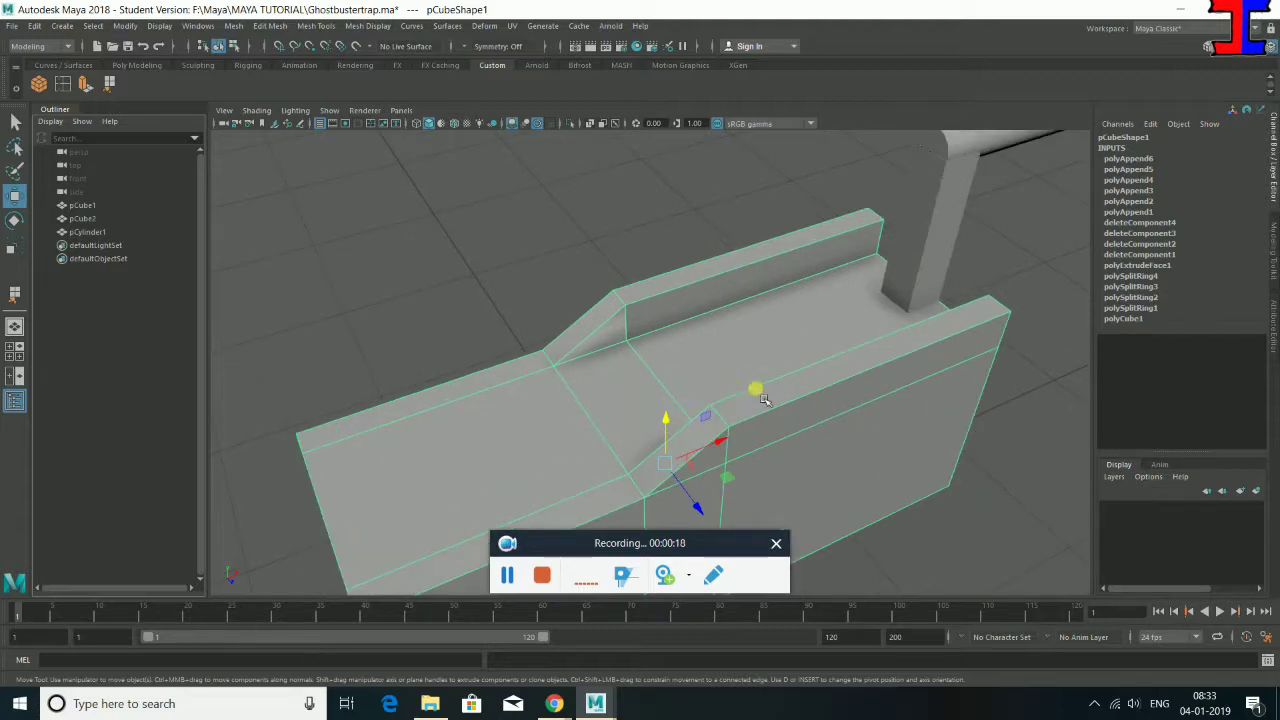
{"action": "mouse_move", "coordinate": [853, 422]}
{"action": "left_mouse_down", "text": "alt"}
{"action": "mouse_move", "coordinate": [803, 358]}
{"action": "mouse_move", "coordinate": [794, 409]}
{"action": "mouse_move", "coordinate": [660, 470]}
{"action": "left_mouse_up", "text": "alt"}
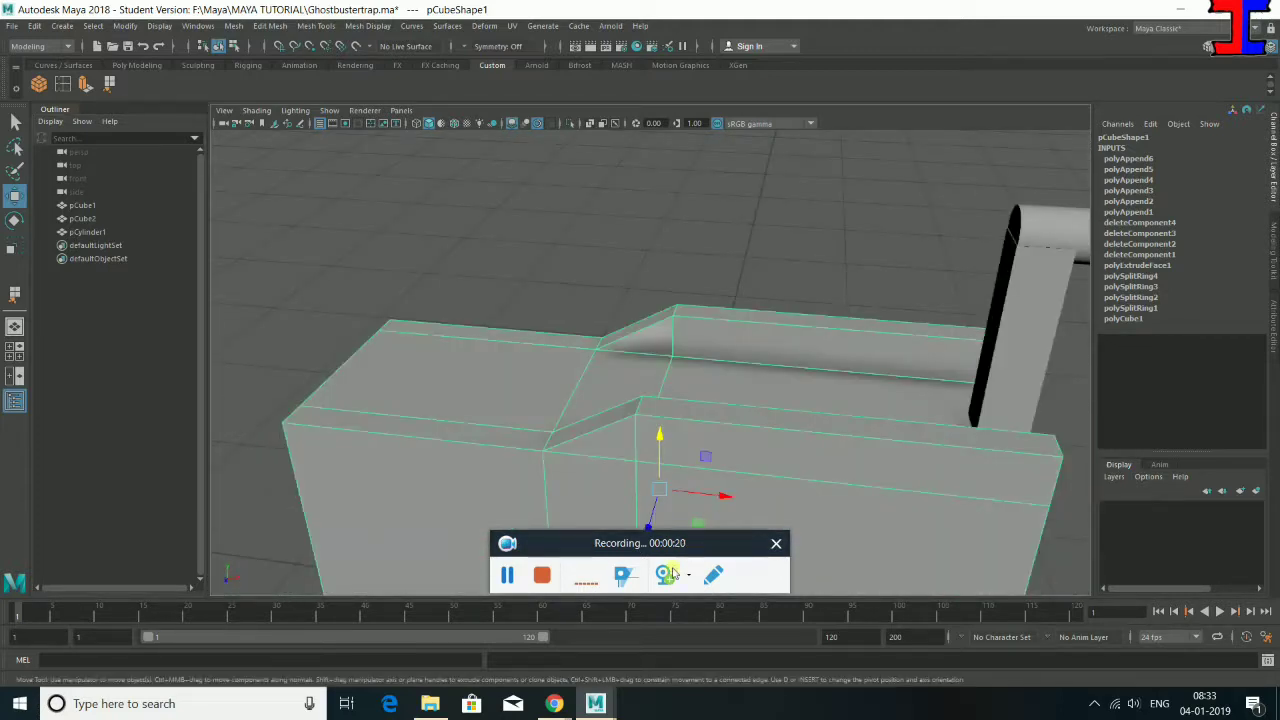
{"action": "left_click_drag", "start_coordinate": [651, 543], "coordinate": [854, 618]}
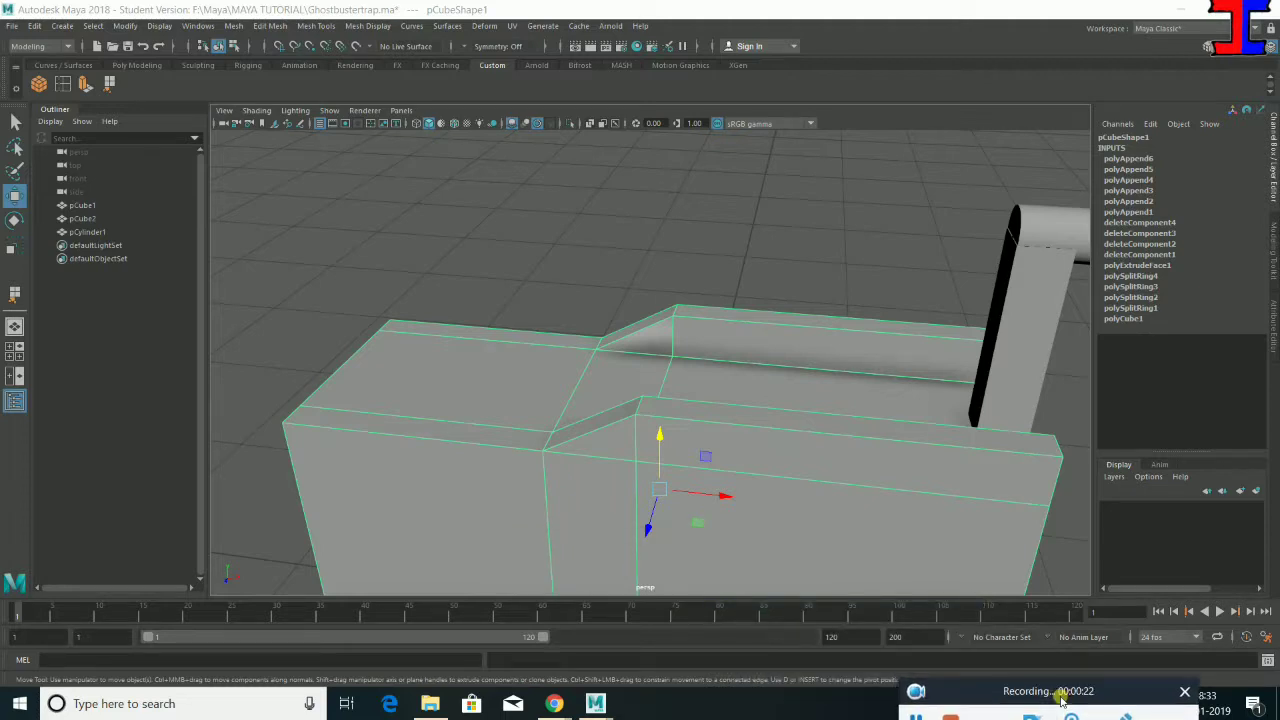
{"action": "scroll", "coordinate": [588, 436], "scroll_direction": "down", "scroll_amount": 2}
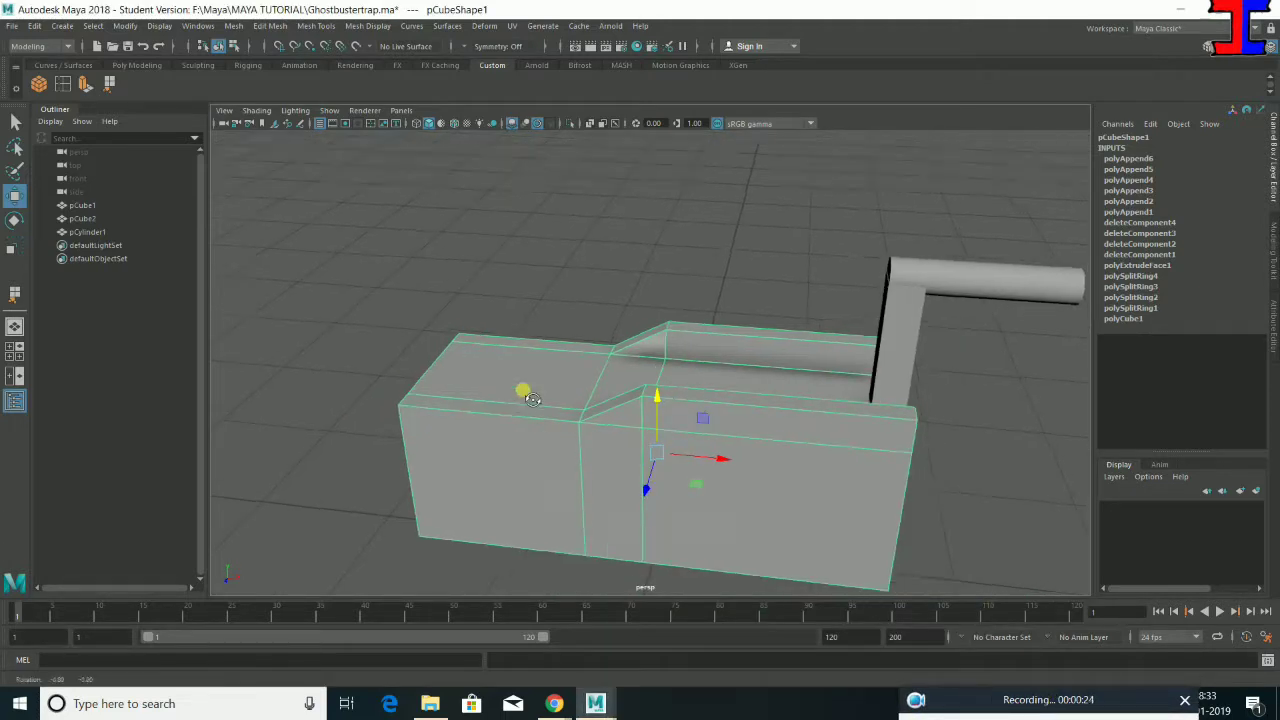
{"action": "left_click_drag", "start_coordinate": [523, 391], "coordinate": [523, 395], "text": "alt"}
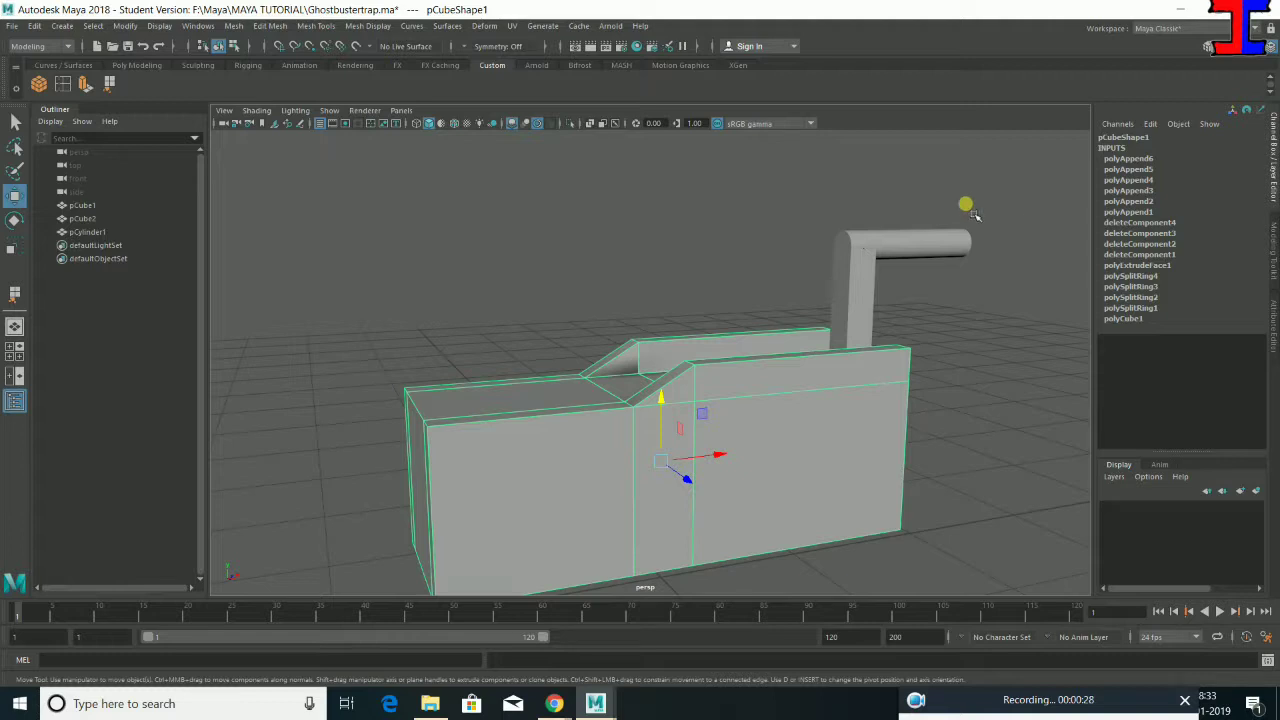
{"action": "mouse_move", "coordinate": [553, 704]}
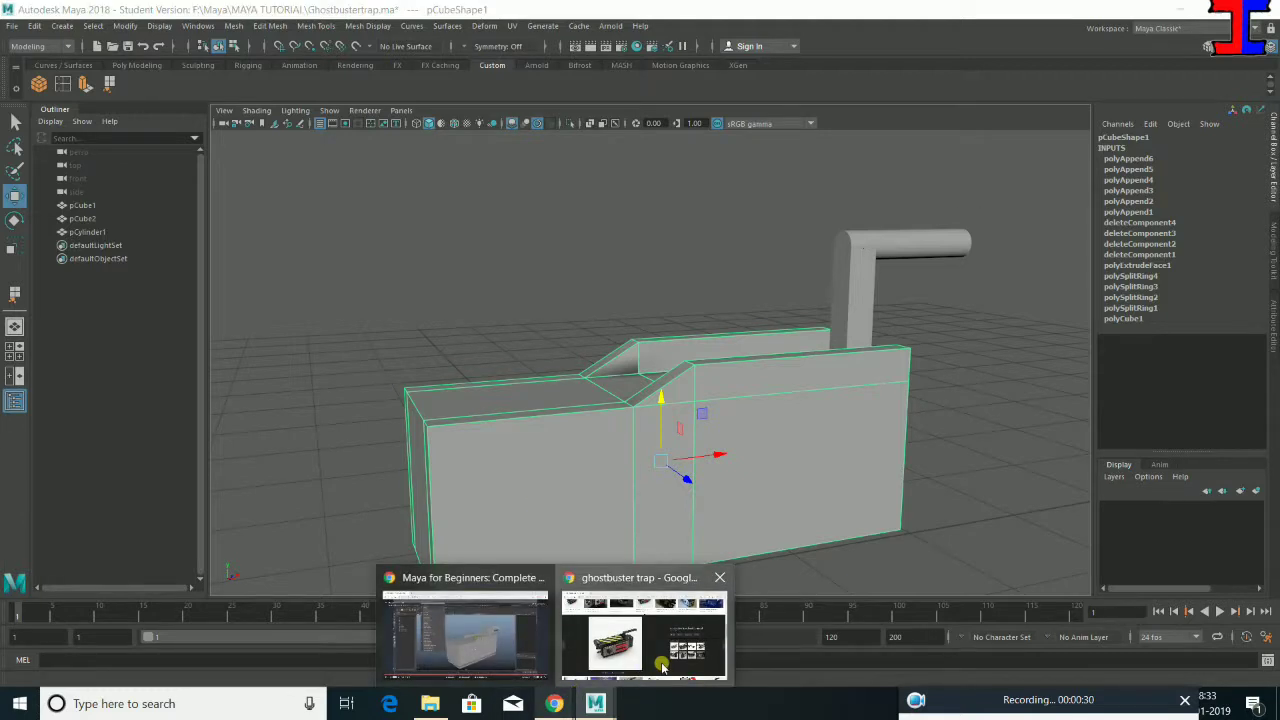
Switch to the ghost trap image results in Chrome and briefly compare them with the Maya model
{"action": "left_click", "coordinate": [644, 630]}
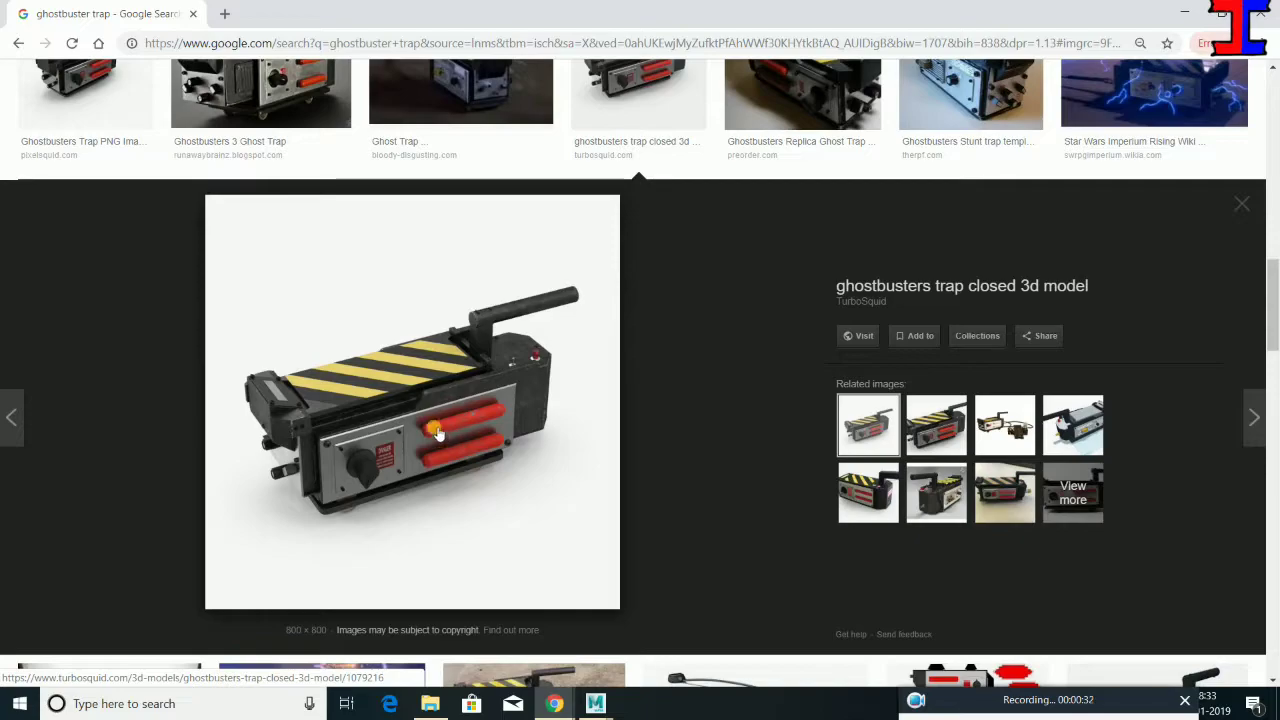
{"action": "scroll", "coordinate": [377, 434], "scroll_direction": "up", "scroll_amount": 1}
{"action": "scroll", "coordinate": [386, 443], "scroll_direction": "down", "scroll_amount": 1}
{"action": "key", "text": "alt+Tab"}
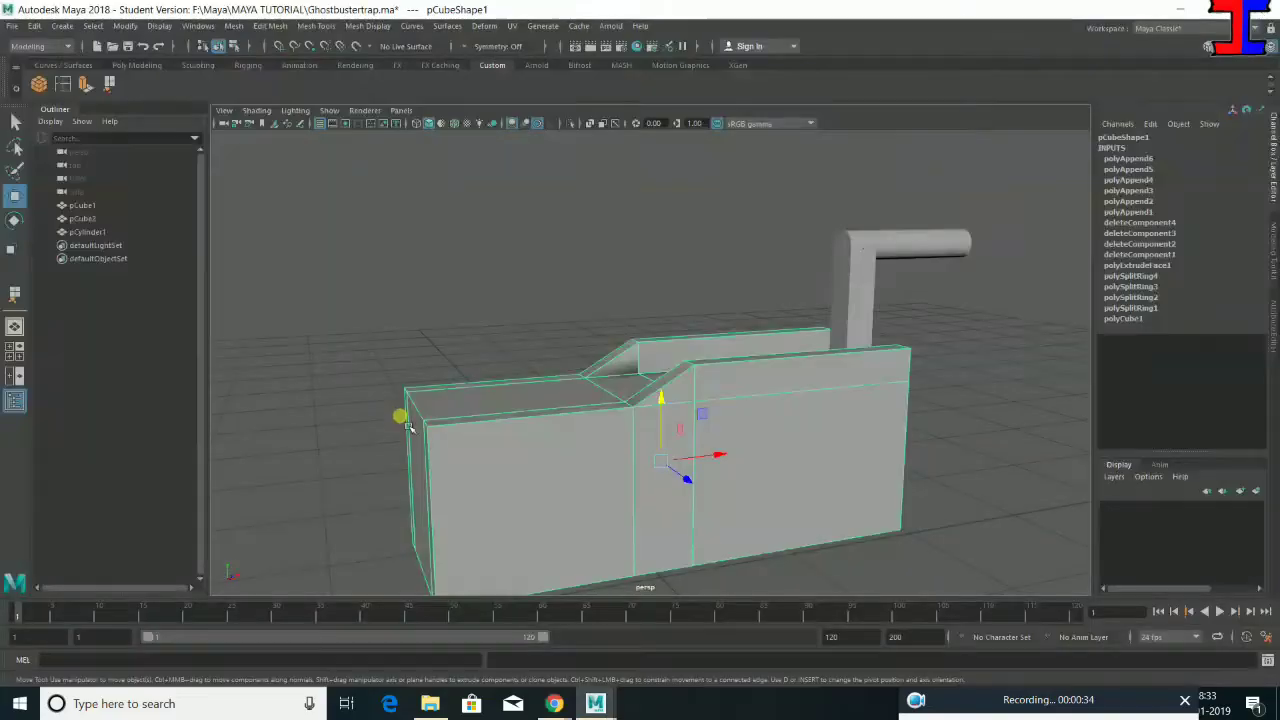
{"action": "key", "text": "alt+Tab"}
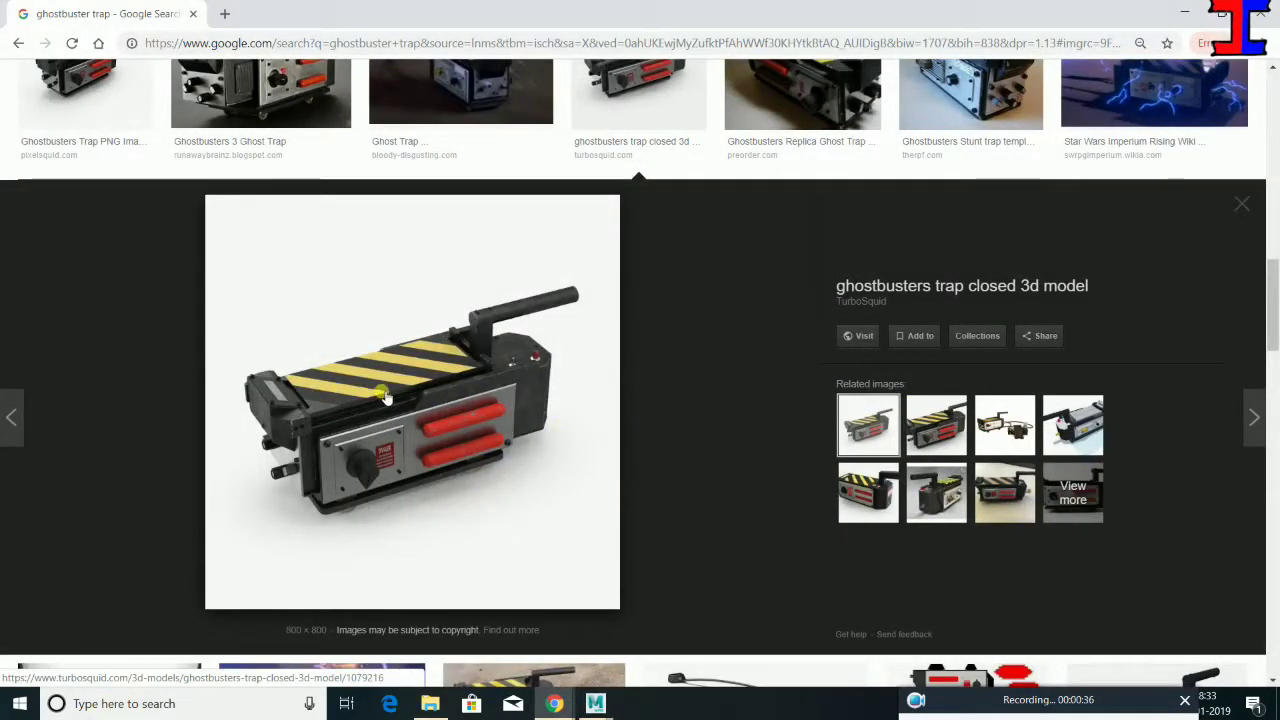
Enlarge the Ghostbusters mod Wiki trap photo from the Google Images results, then return to Maya
{"action": "scroll", "coordinate": [338, 384], "scroll_direction": "up", "scroll_amount": 2}
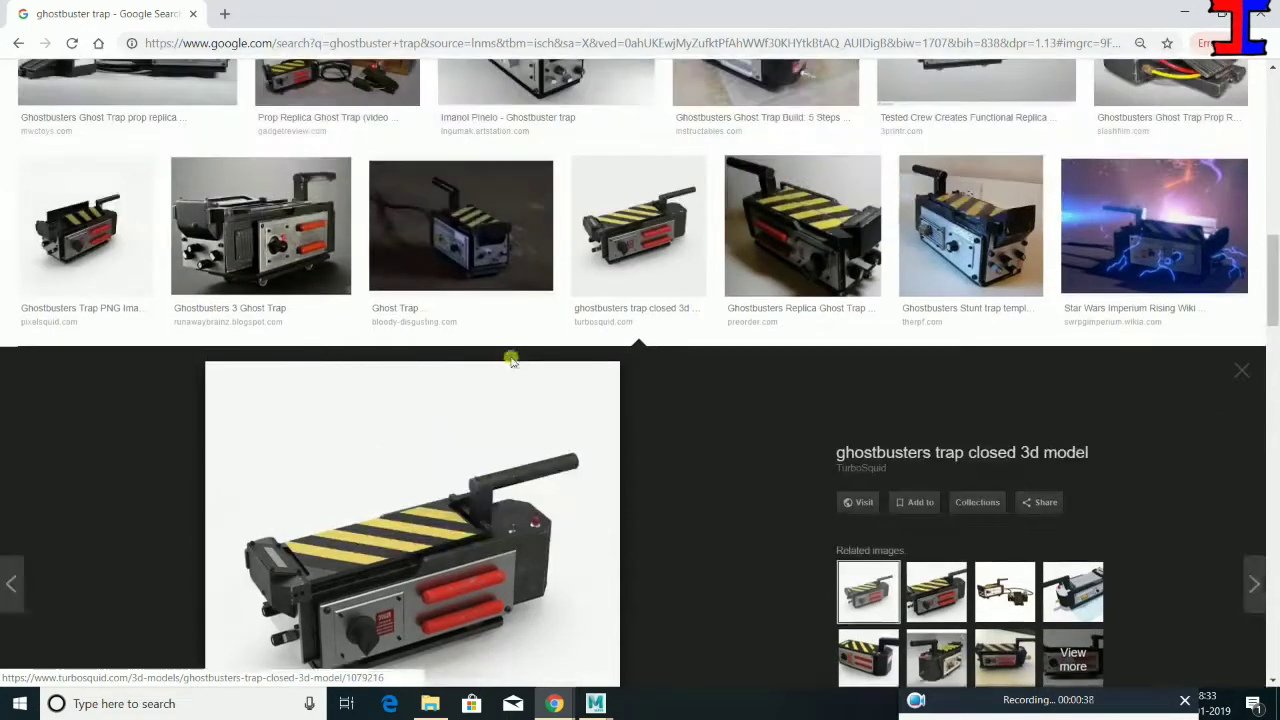
{"action": "scroll", "coordinate": [555, 330], "scroll_direction": "up", "scroll_amount": 2}
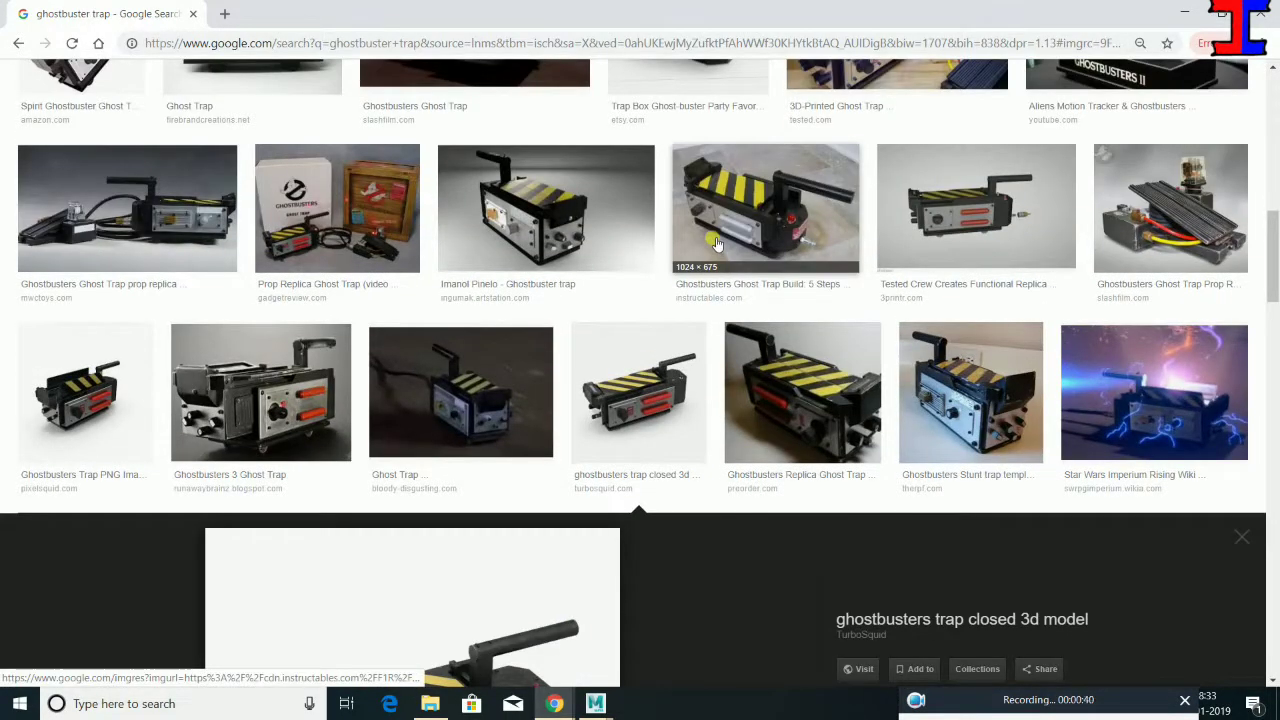
{"action": "scroll", "coordinate": [716, 243], "scroll_direction": "up", "scroll_amount": 3}
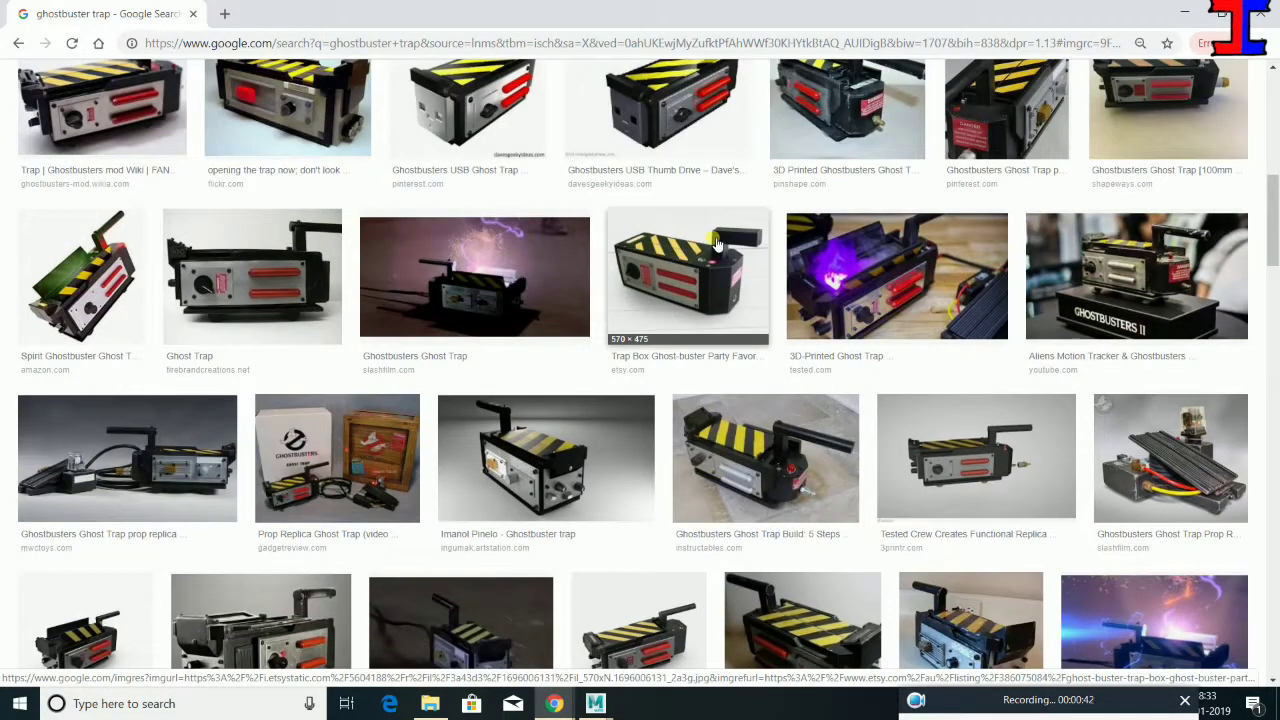
{"action": "scroll", "coordinate": [716, 243], "scroll_direction": "up", "scroll_amount": 1}
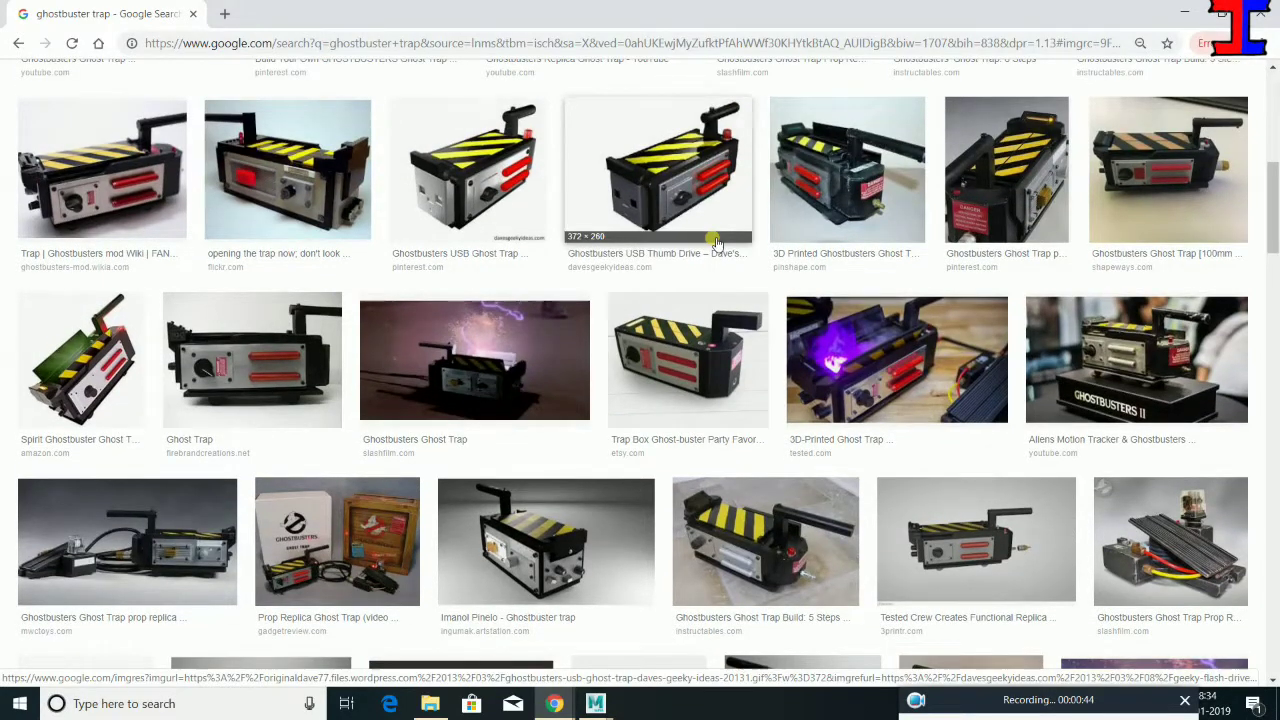
{"action": "scroll", "coordinate": [716, 243], "scroll_direction": "down", "scroll_amount": 3}
{"action": "scroll", "coordinate": [716, 243], "scroll_direction": "up", "scroll_amount": 2}
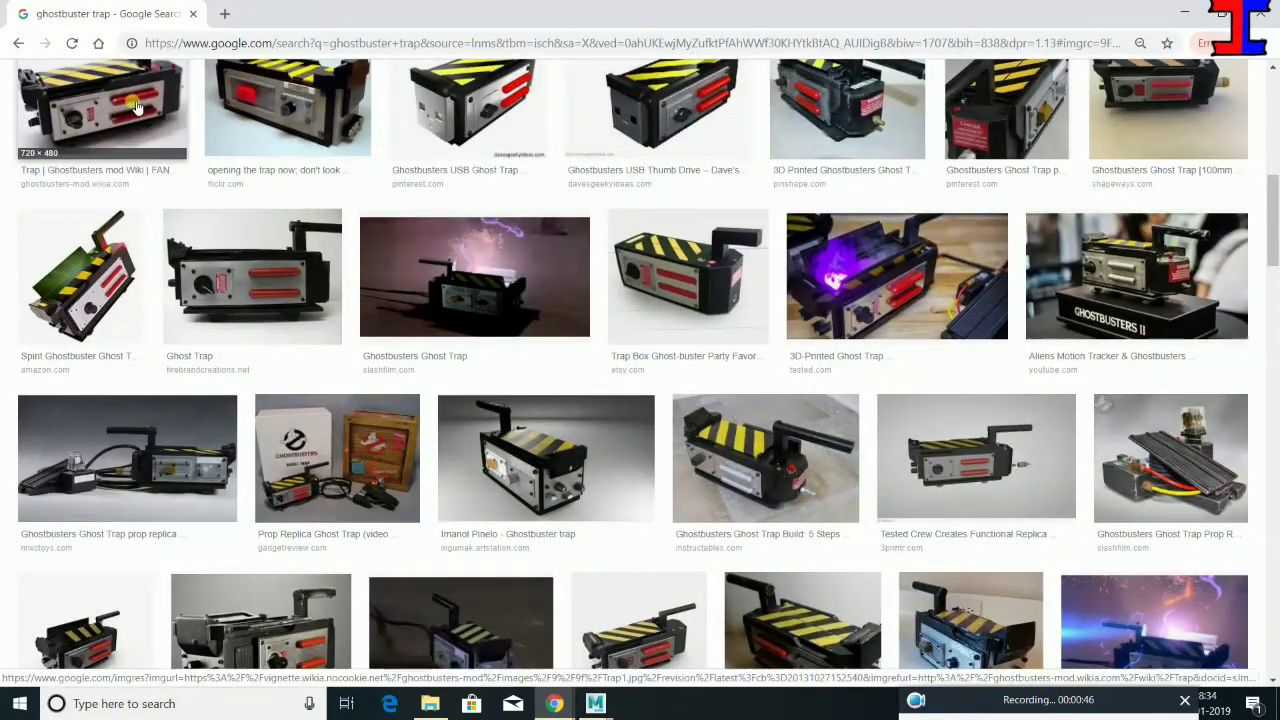
{"action": "left_click", "coordinate": [132, 104]}
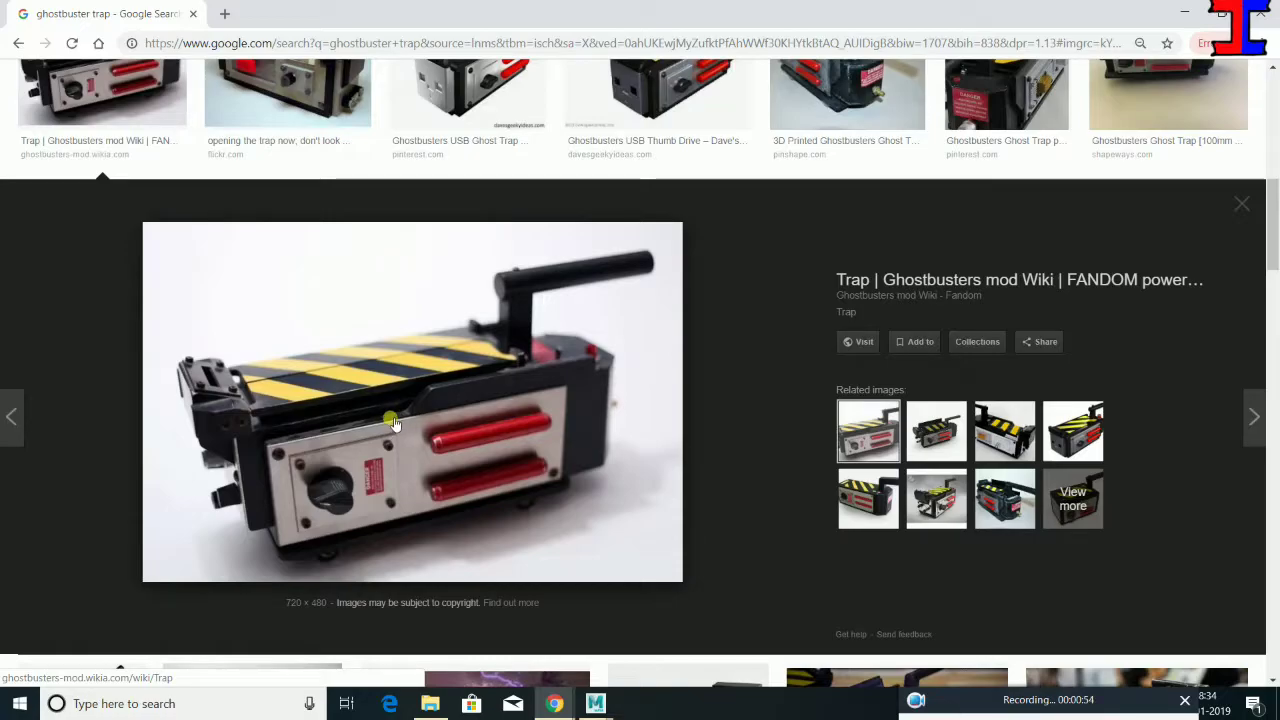
{"action": "key", "text": "alt+Tab"}
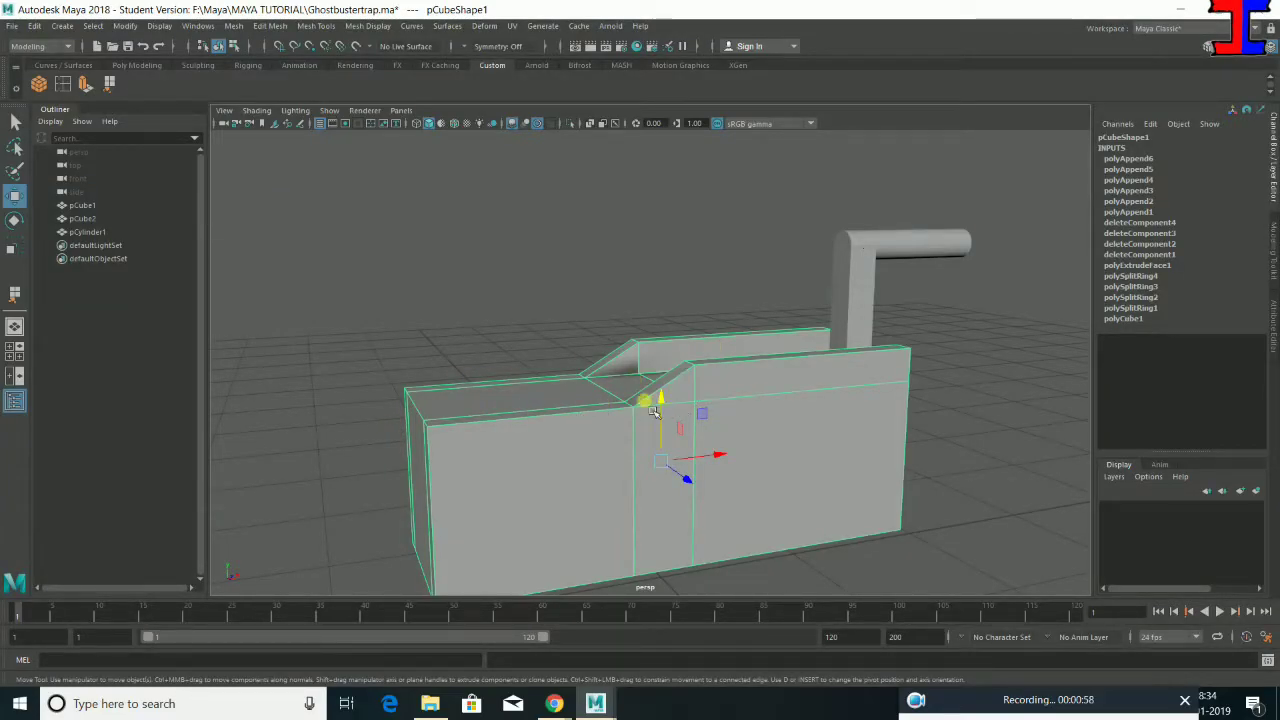
Glance at the reference photo, then zoom in on the trap's bevelled top ridge in Maya
{"action": "key", "text": "alt+Tab"}
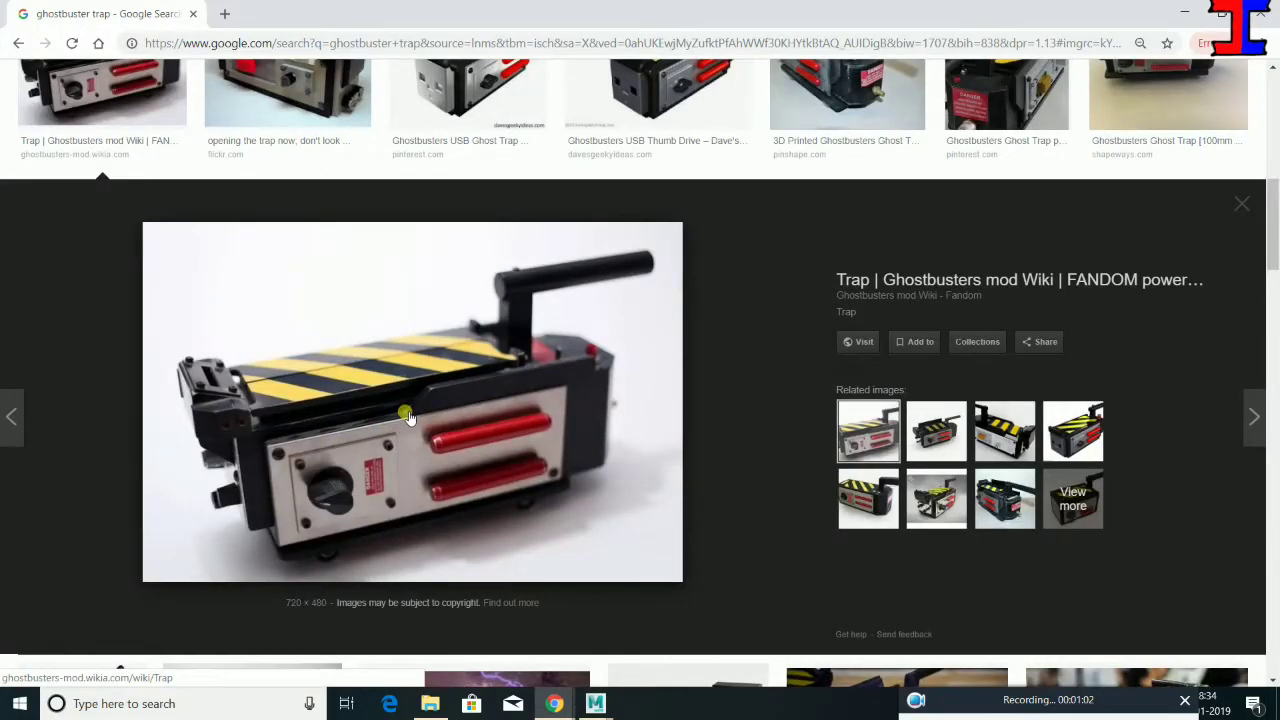
{"action": "key", "text": "alt+Tab"}
{"action": "scroll", "coordinate": [757, 428], "scroll_direction": "up", "scroll_amount": 3}
{"action": "scroll", "coordinate": [760, 437], "scroll_direction": "up", "scroll_amount": 2}
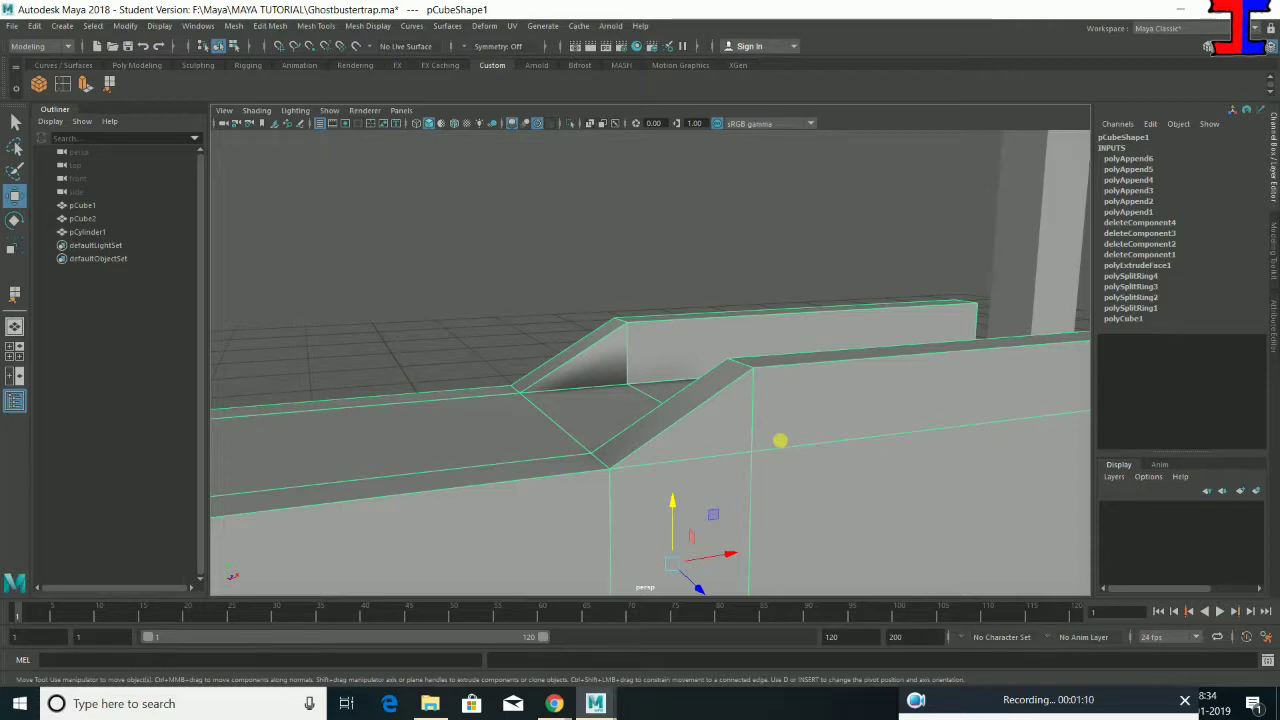
{"action": "scroll", "coordinate": [780, 440], "scroll_direction": "down", "scroll_amount": 3}
Tumble to a low near-front view of the trap, then go back to the reference photo
{"action": "mouse_move", "coordinate": [728, 368]}
{"action": "left_mouse_down", "text": "alt"}
{"action": "mouse_move", "coordinate": [876, 378]}
{"action": "mouse_move", "coordinate": [800, 369]}
{"action": "mouse_move", "coordinate": [771, 380]}
{"action": "left_mouse_up", "text": "alt"}
{"action": "scroll", "coordinate": [606, 372], "scroll_direction": "down", "scroll_amount": 2}
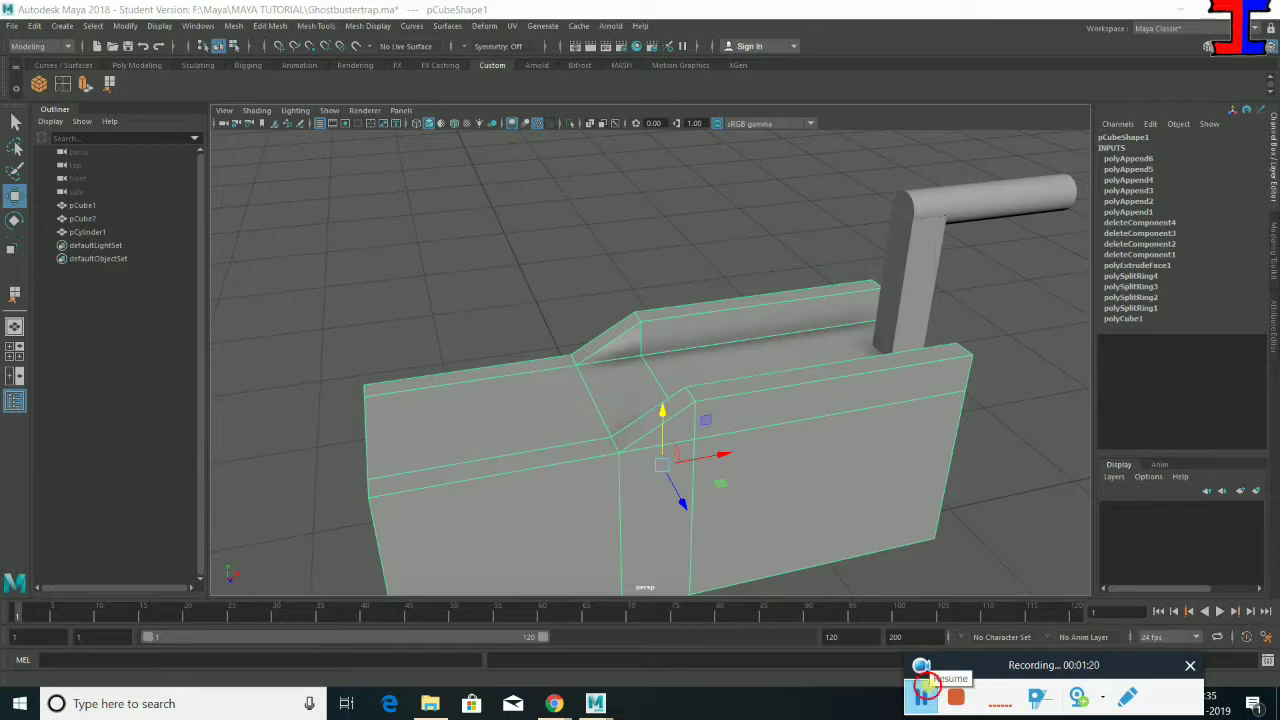
{"action": "left_click_drag", "start_coordinate": [783, 288], "coordinate": [794, 363], "text": "alt"}
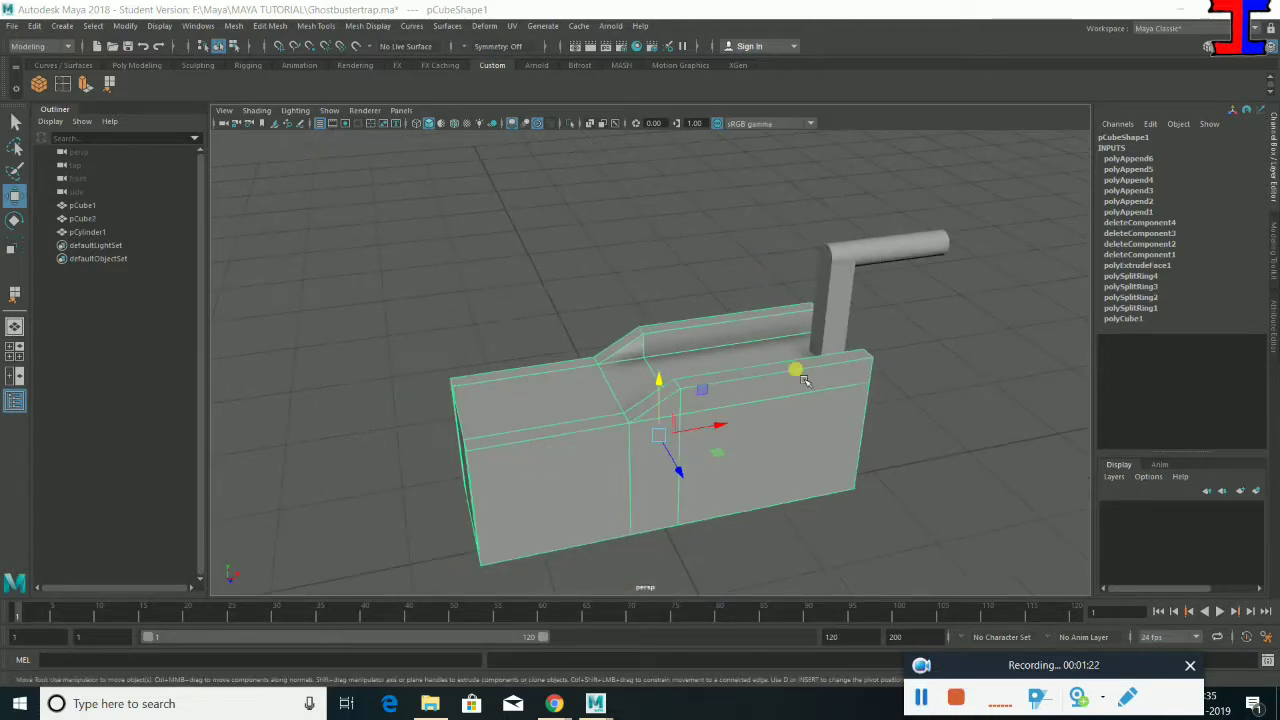
{"action": "mouse_move", "coordinate": [771, 429]}
{"action": "left_mouse_down", "text": "alt"}
{"action": "mouse_move", "coordinate": [726, 369]}
{"action": "mouse_move", "coordinate": [760, 391]}
{"action": "left_mouse_up", "text": "alt"}
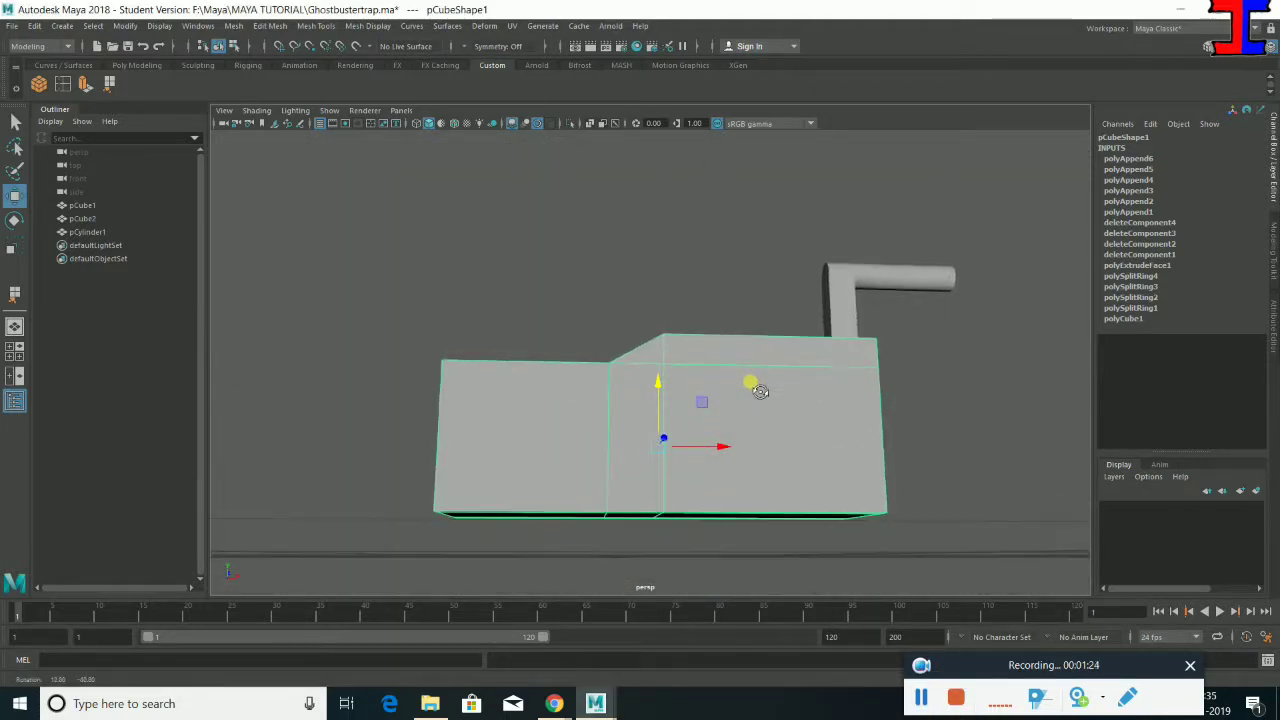
{"action": "key", "text": "alt+Tab"}
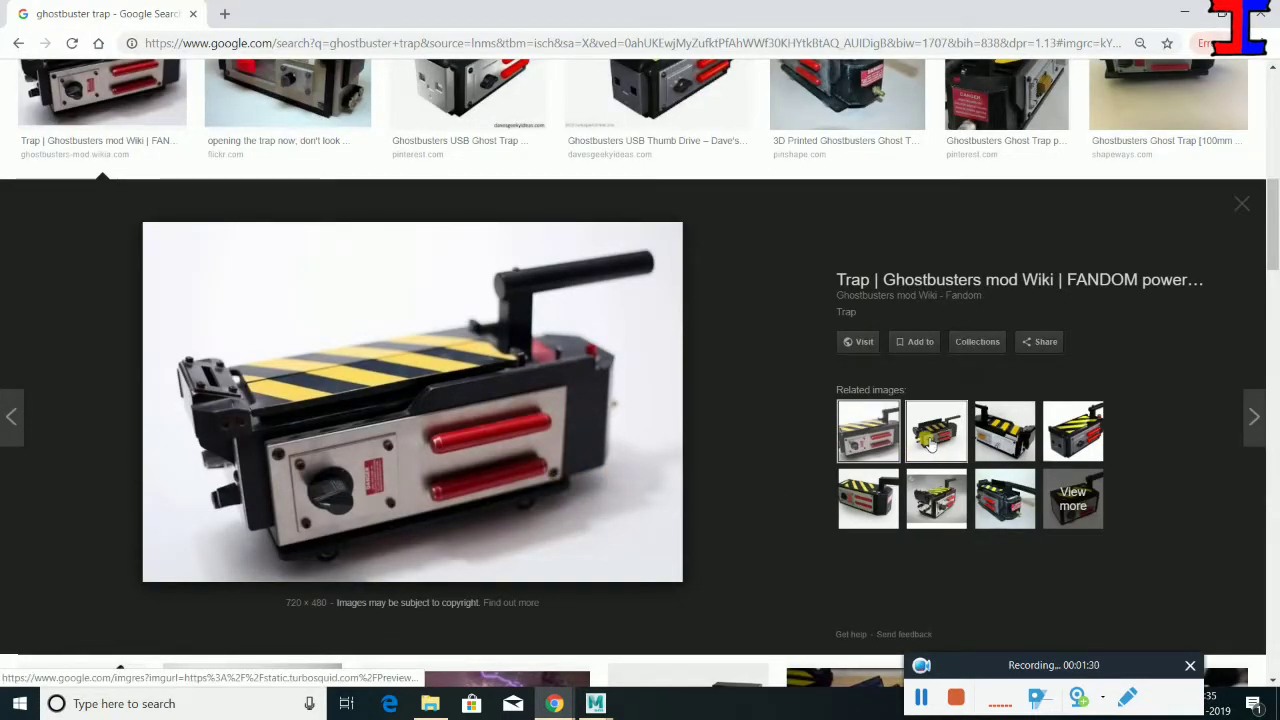
Preview the related Lego, GIPHY and USB mock-up ghost trap images
{"action": "left_click", "coordinate": [932, 445]}
{"action": "left_click", "coordinate": [1003, 443]}
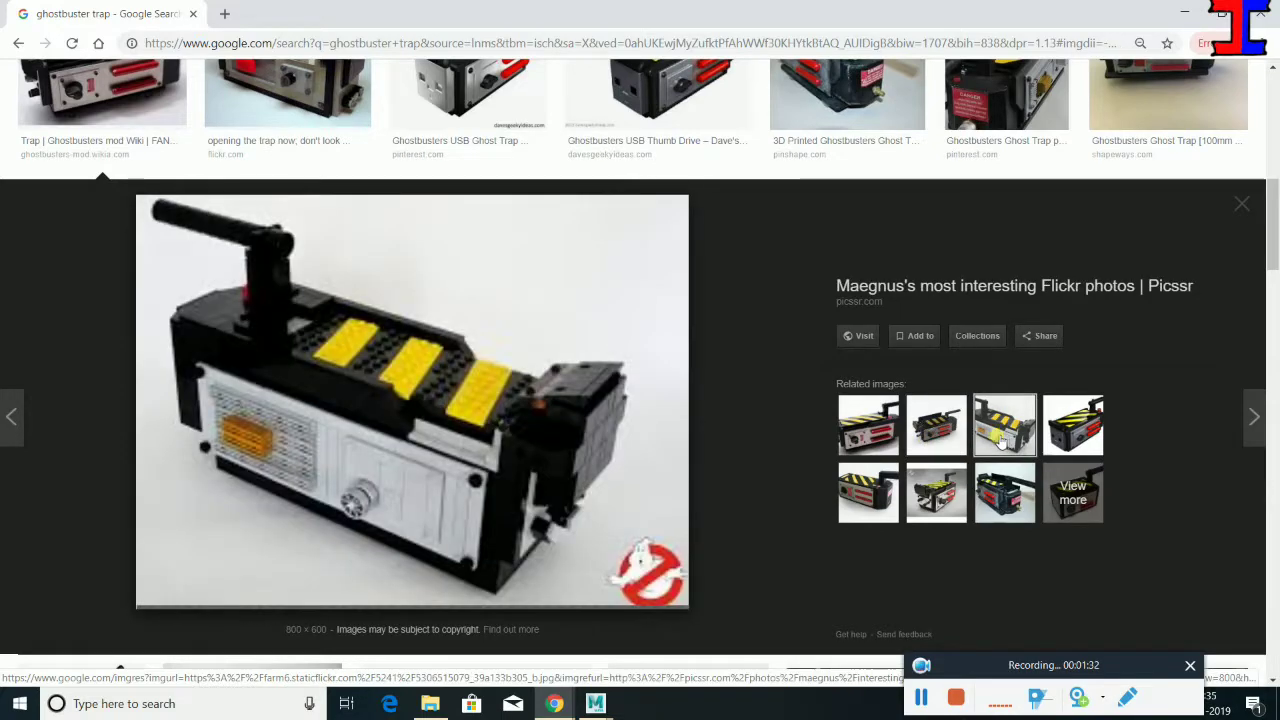
{"action": "left_click", "coordinate": [1076, 440]}
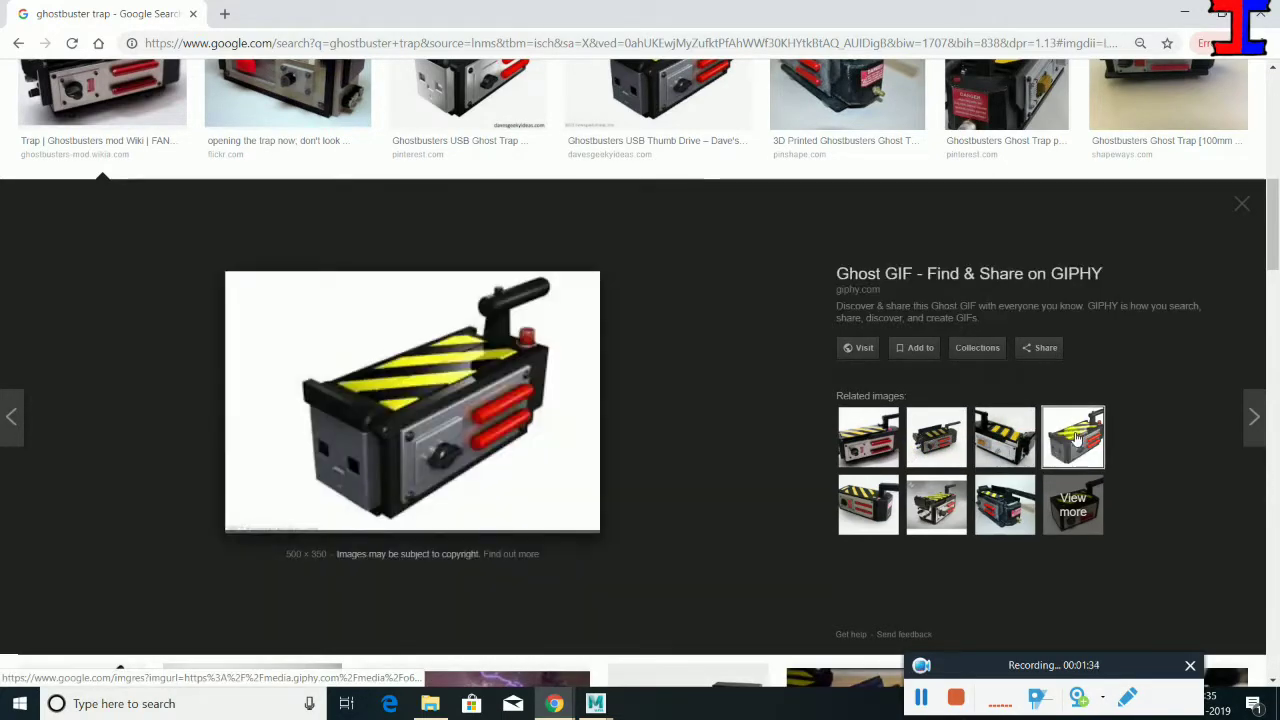
{"action": "scroll", "coordinate": [560, 457], "scroll_direction": "up", "scroll_amount": 2}
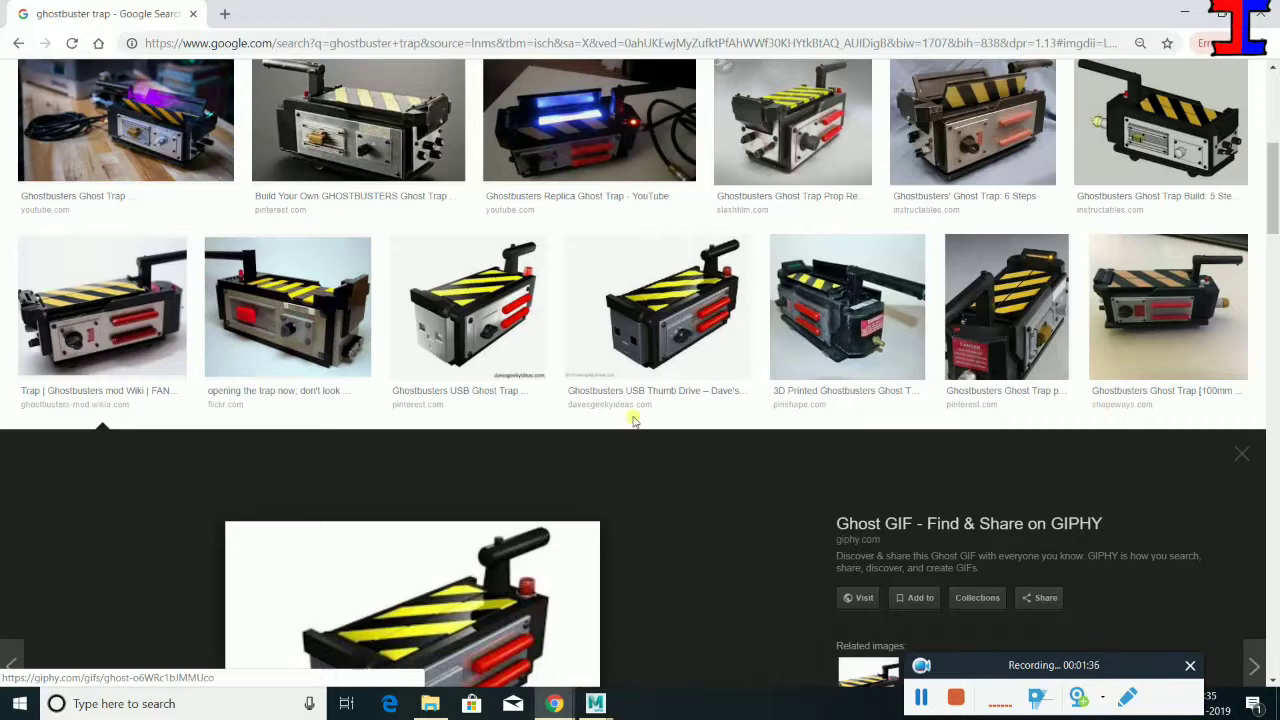
{"action": "left_click", "coordinate": [445, 344]}
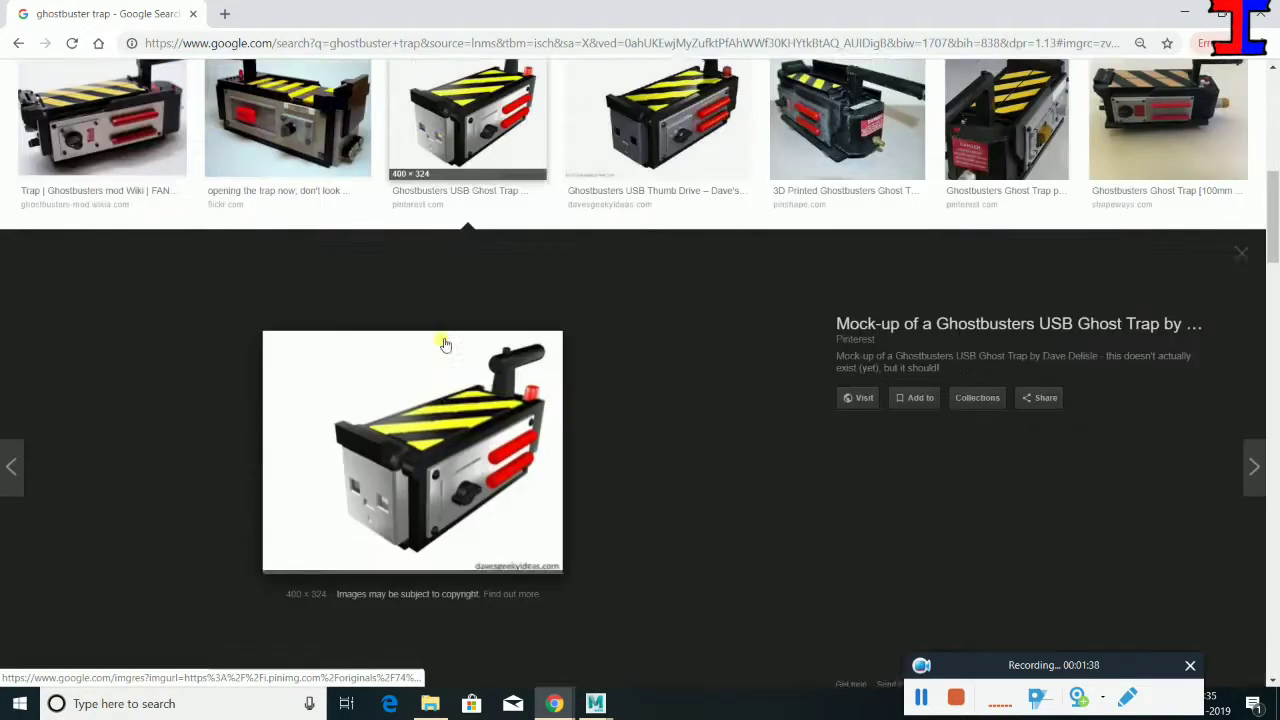
View the Ghost Trap and mod Wiki photos, step to the next image, and return to Maya
{"action": "scroll", "coordinate": [576, 432], "scroll_direction": "down", "scroll_amount": 3}
{"action": "scroll", "coordinate": [578, 435], "scroll_direction": "up", "scroll_amount": 1}
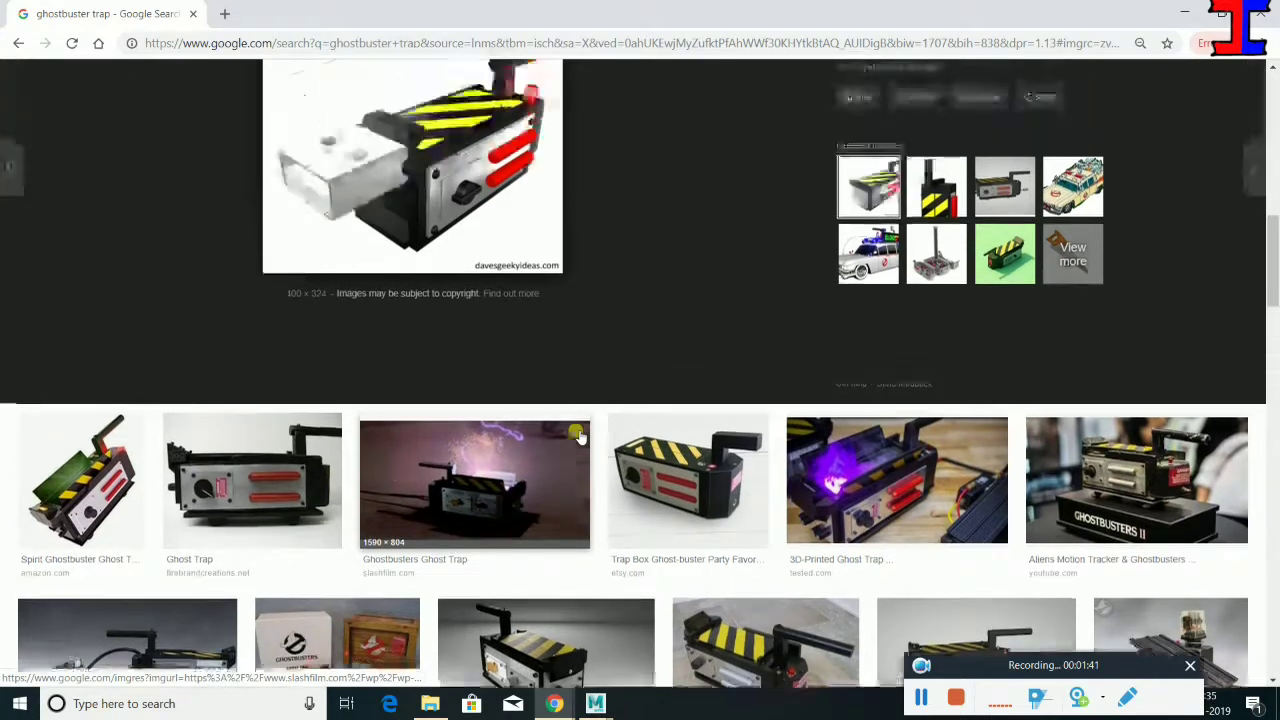
{"action": "scroll", "coordinate": [523, 380], "scroll_direction": "up", "scroll_amount": 1}
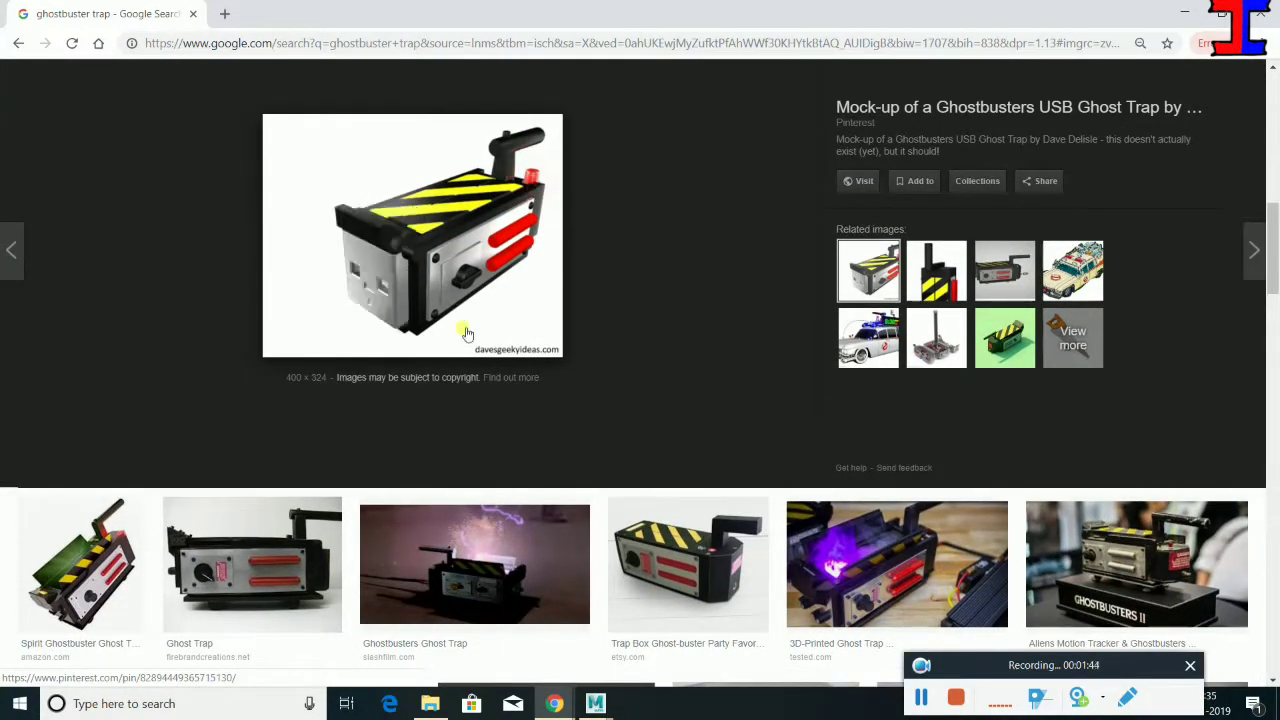
{"action": "scroll", "coordinate": [405, 290], "scroll_direction": "down", "scroll_amount": 2}
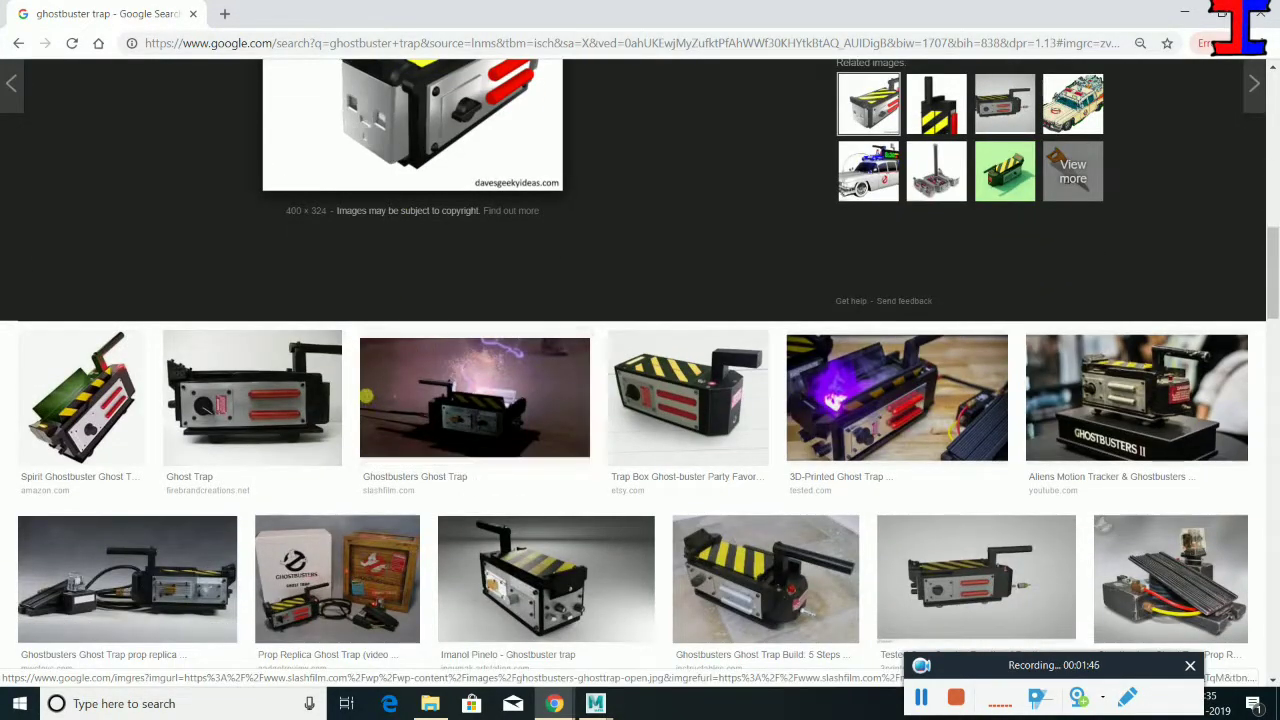
{"action": "left_click", "coordinate": [331, 432]}
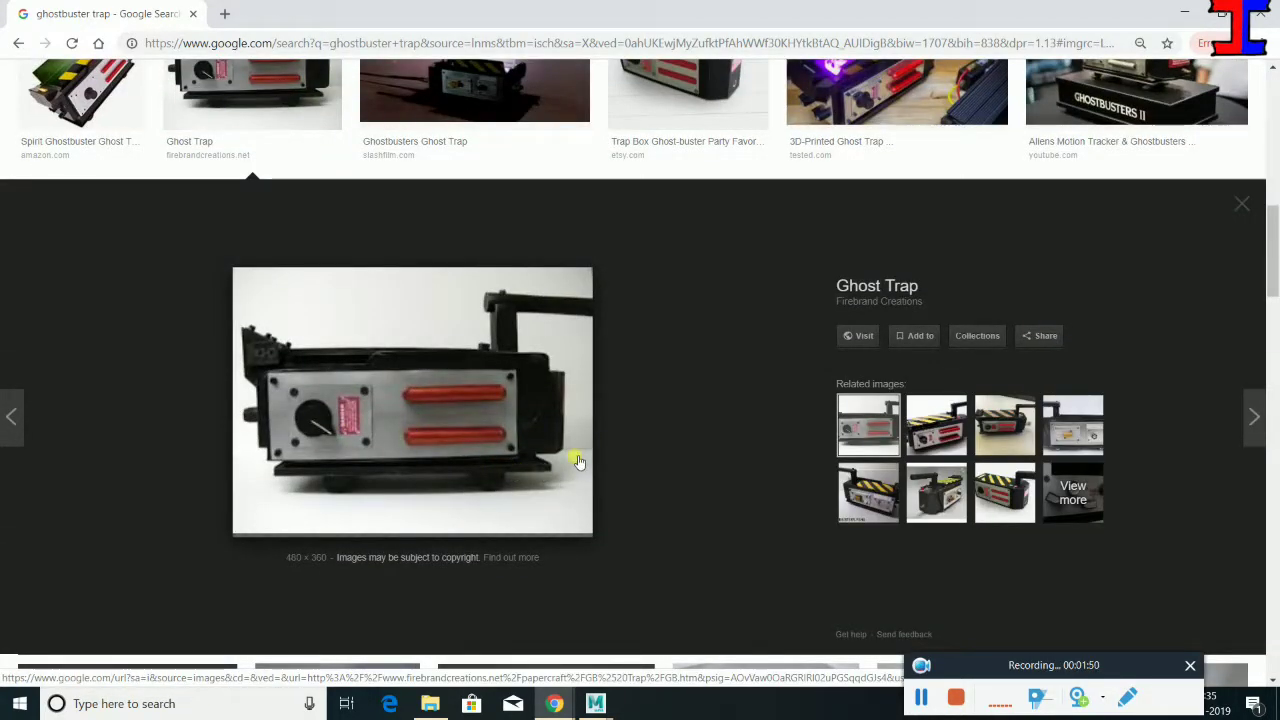
{"action": "left_click", "coordinate": [940, 428]}
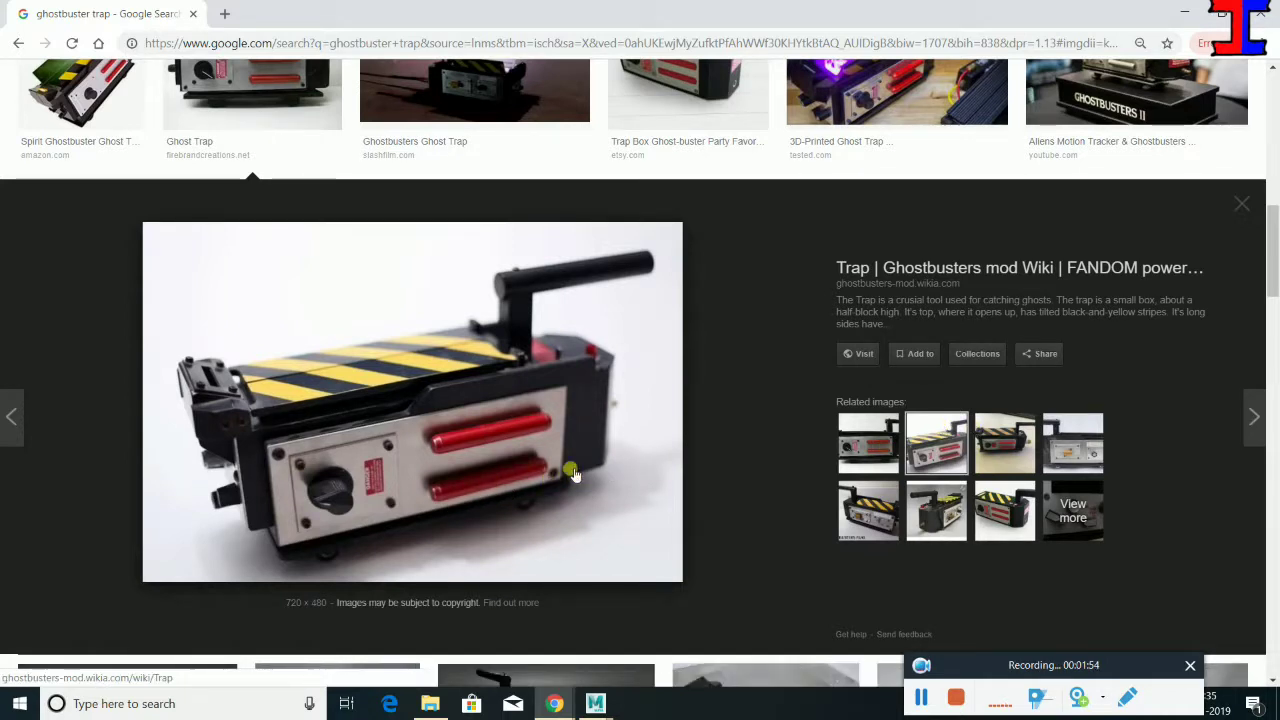
{"action": "key", "text": "Right"}
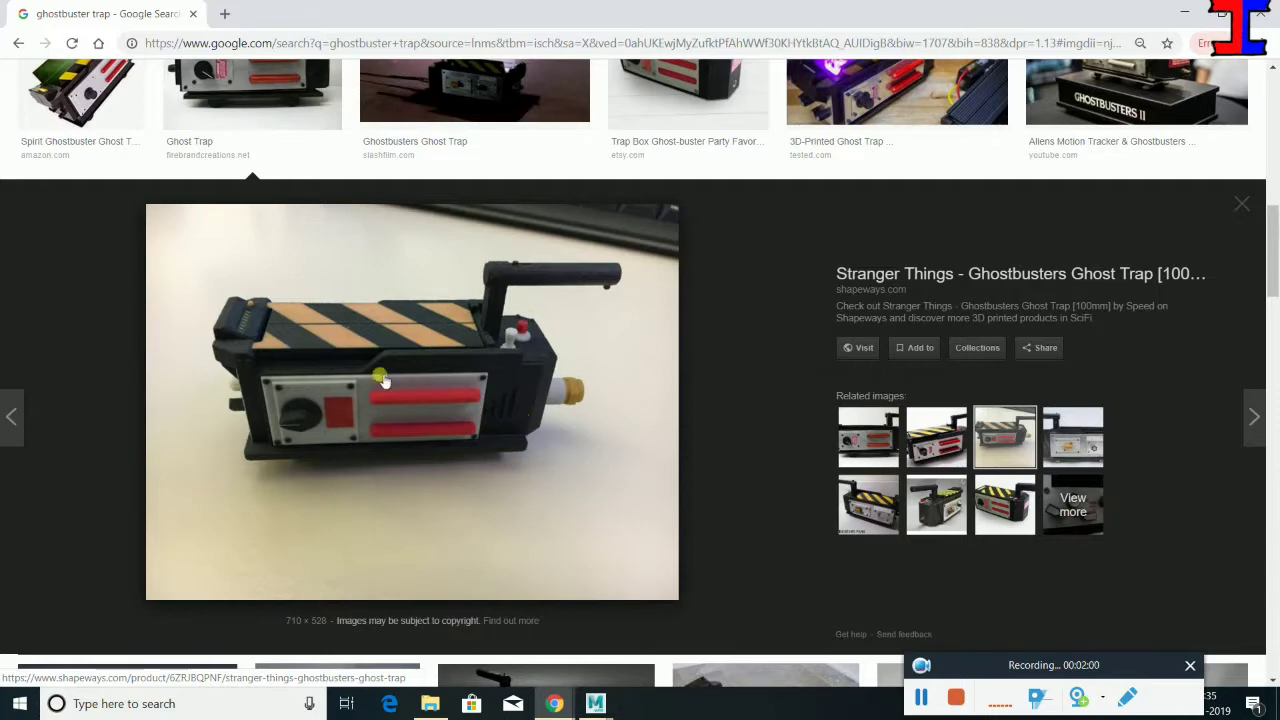
{"action": "key", "text": "alt+Tab"}
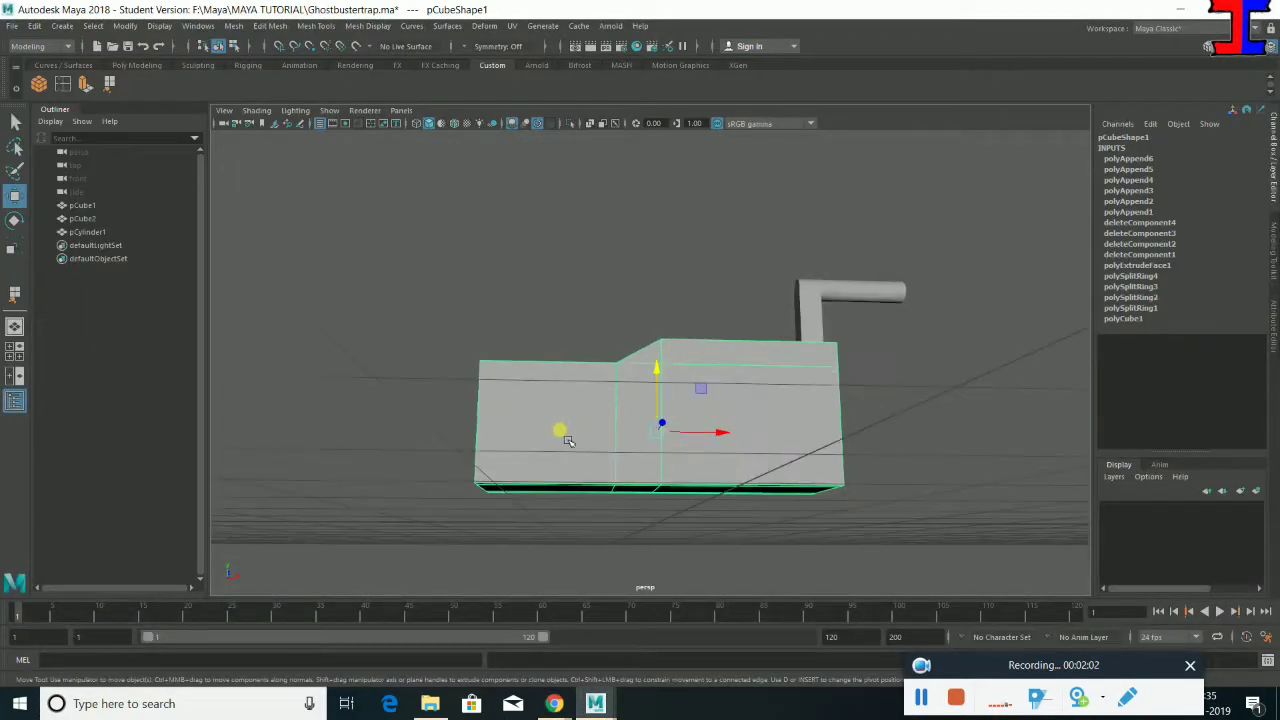
Activate the Insert Edge Loop Tool and dock its Tool Settings panel on the left
{"action": "mouse_move", "coordinate": [539, 421]}
{"action": "left_mouse_down", "text": "alt"}
{"action": "mouse_move", "coordinate": [586, 449]}
{"action": "mouse_move", "coordinate": [571, 543]}
{"action": "left_mouse_up", "text": "alt"}
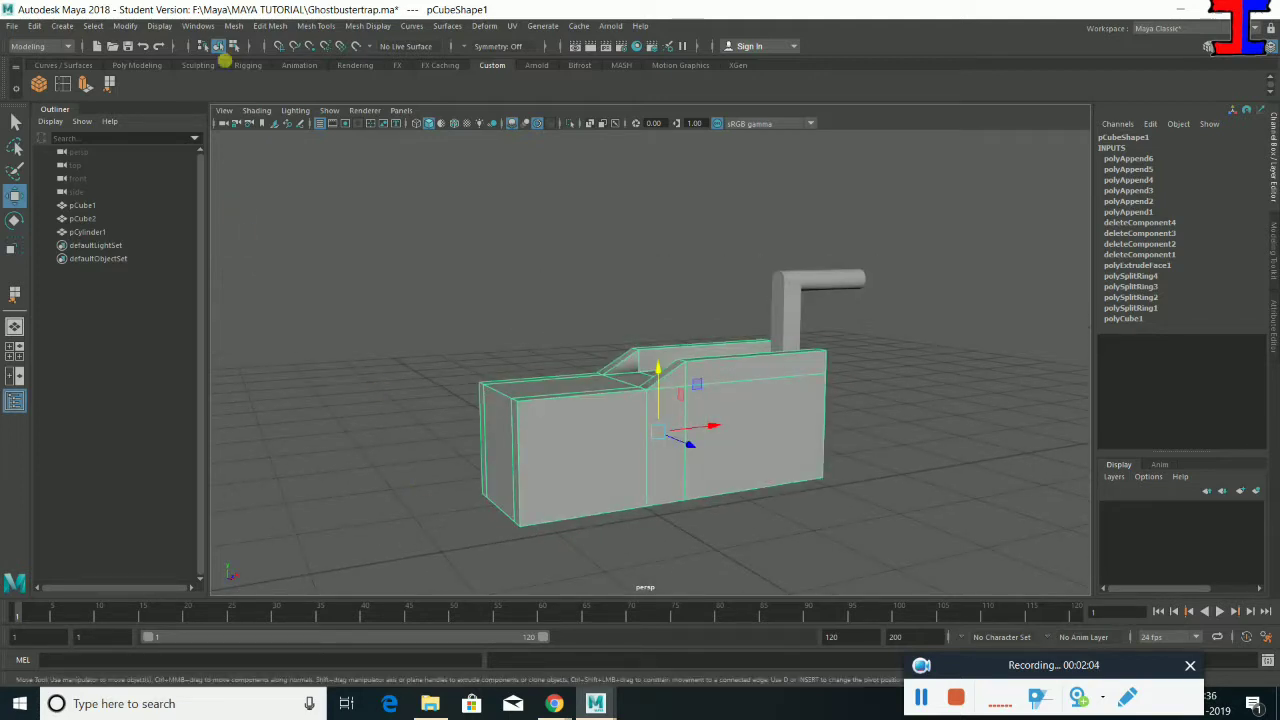
{"action": "left_click", "coordinate": [64, 86]}
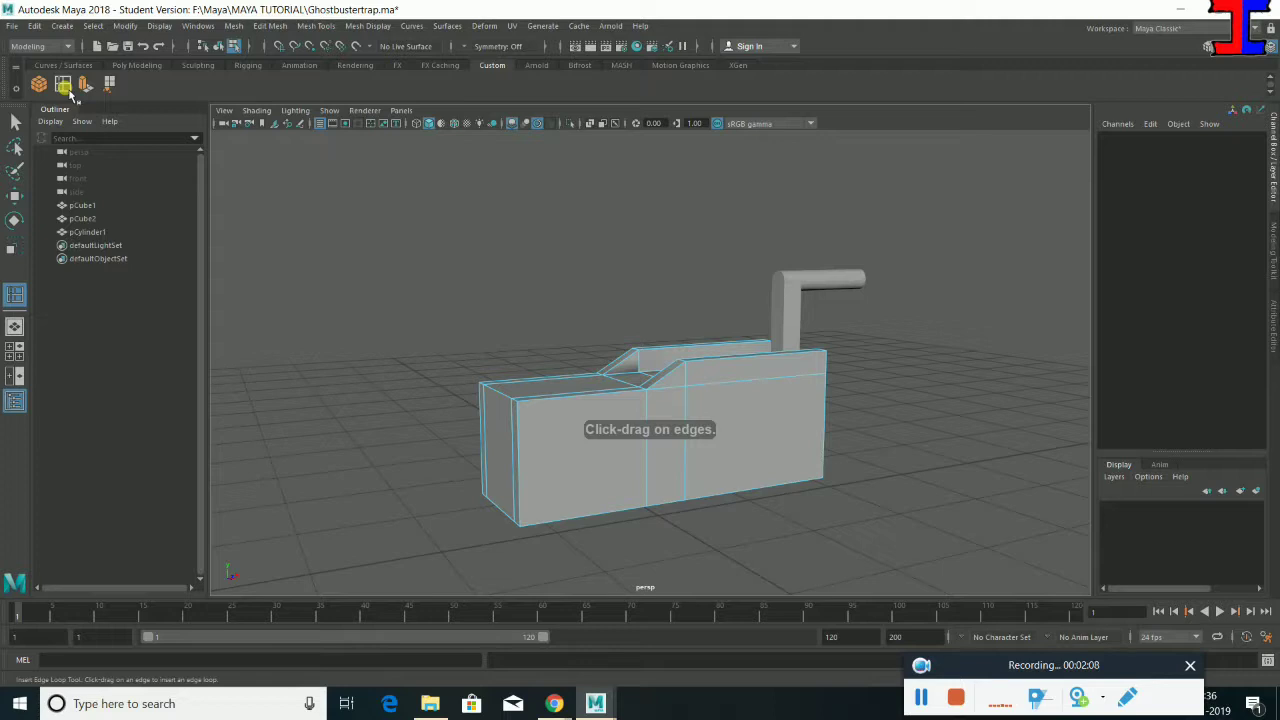
{"action": "left_click", "coordinate": [1260, 61]}
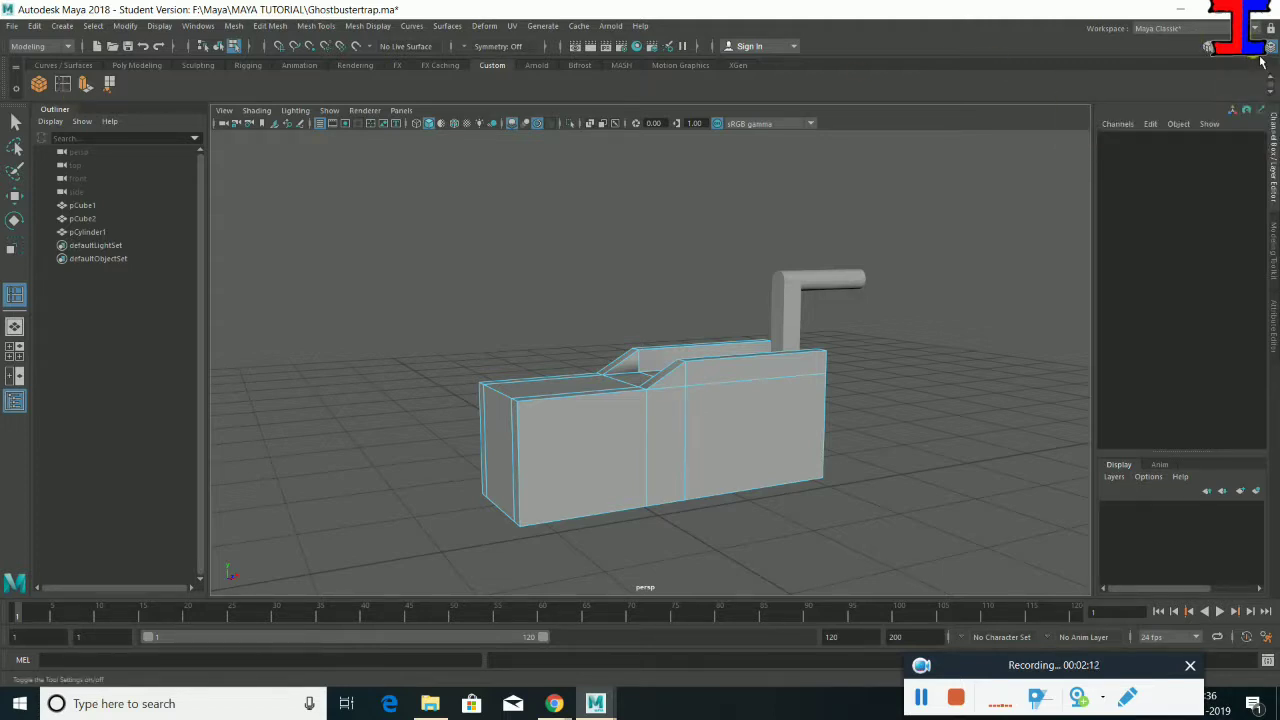
{"action": "left_click_drag", "start_coordinate": [292, 121], "coordinate": [50, 105]}
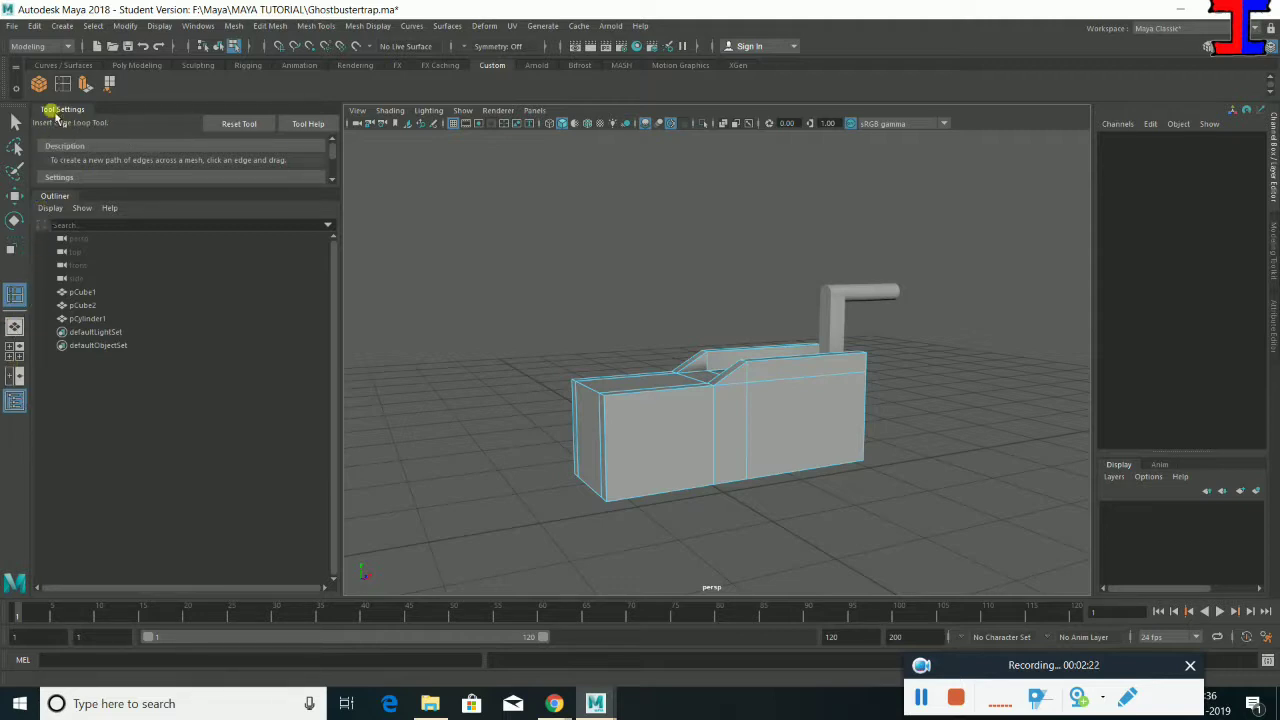
Float the Outliner into its own window and reposition it
{"action": "left_click", "coordinate": [55, 207]}
{"action": "mouse_move", "coordinate": [109, 208]}
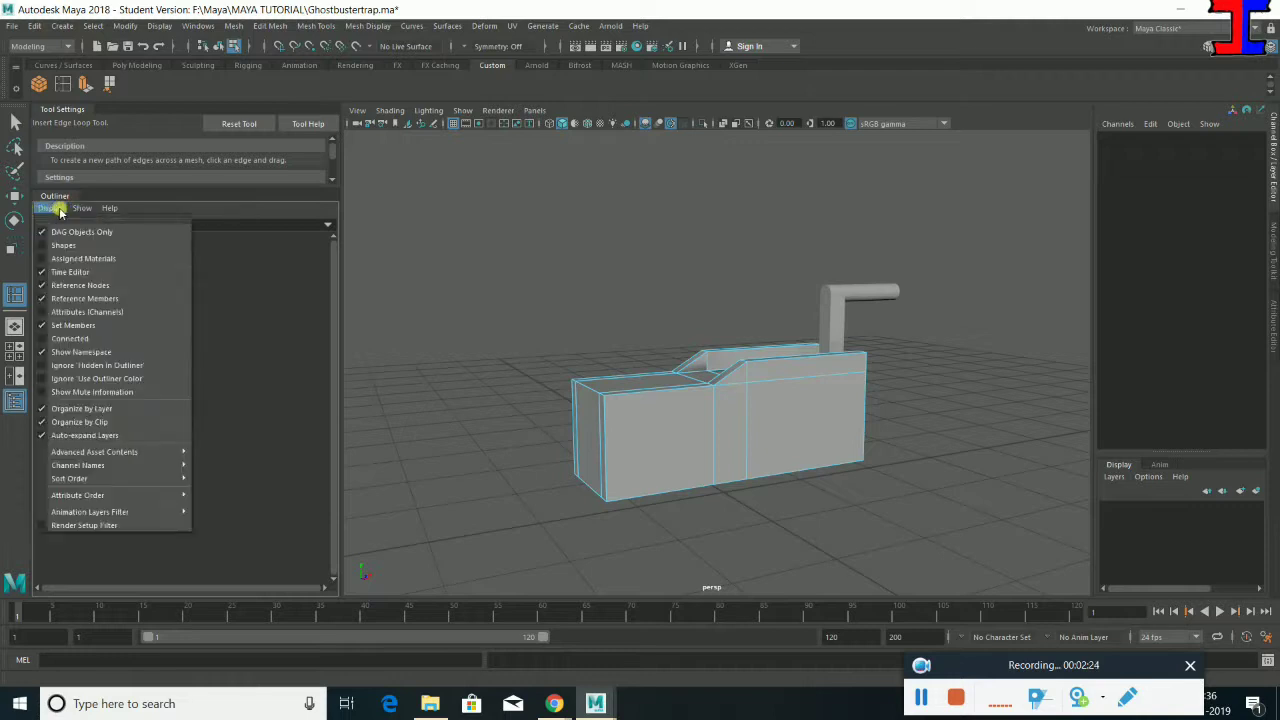
{"action": "left_click", "coordinate": [91, 440]}
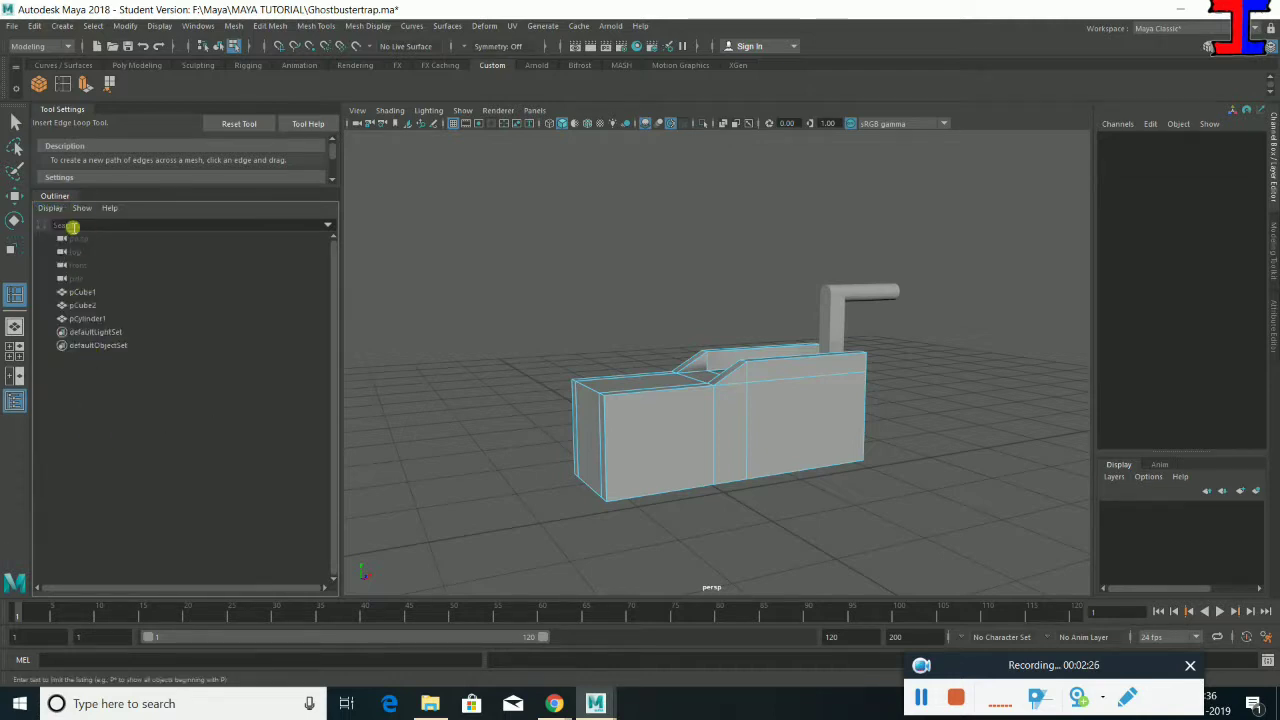
{"action": "left_click_drag", "start_coordinate": [55, 198], "coordinate": [104, 118]}
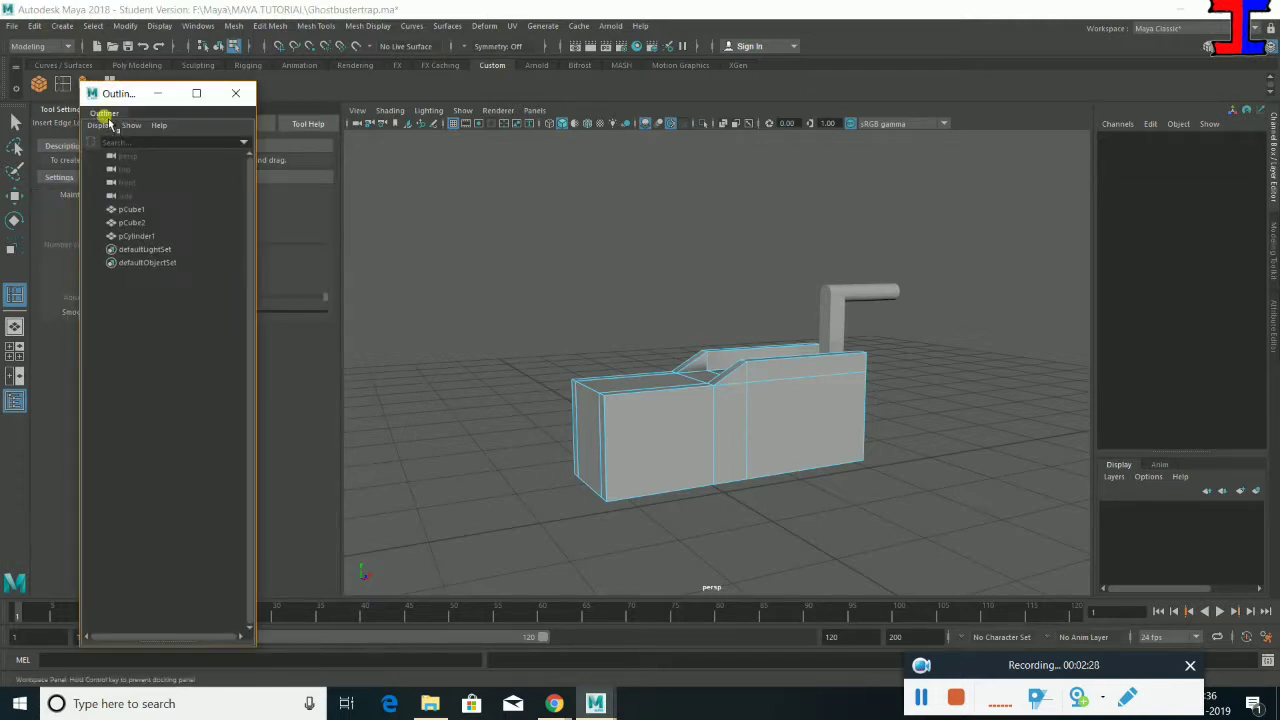
{"action": "mouse_move", "coordinate": [112, 93]}
{"action": "left_mouse_down"}
{"action": "mouse_move", "coordinate": [188, 139]}
{"action": "mouse_move", "coordinate": [126, 154]}
{"action": "left_mouse_up"}
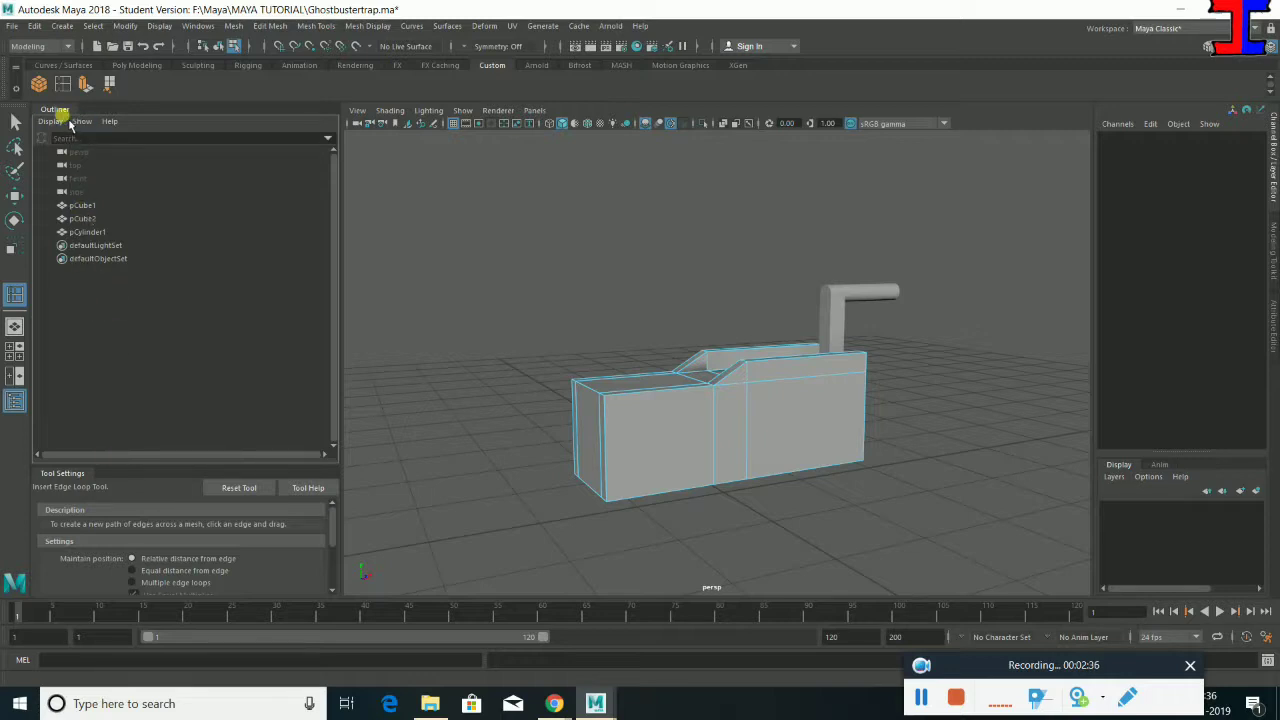
Float the edge loop Tool Settings and keep Relative distance from edge after trying Multiple edge loops
{"action": "mouse_move", "coordinate": [62, 472]}
{"action": "left_mouse_down"}
{"action": "mouse_move", "coordinate": [385, 272]}
{"action": "mouse_move", "coordinate": [183, 111]}
{"action": "left_mouse_up"}
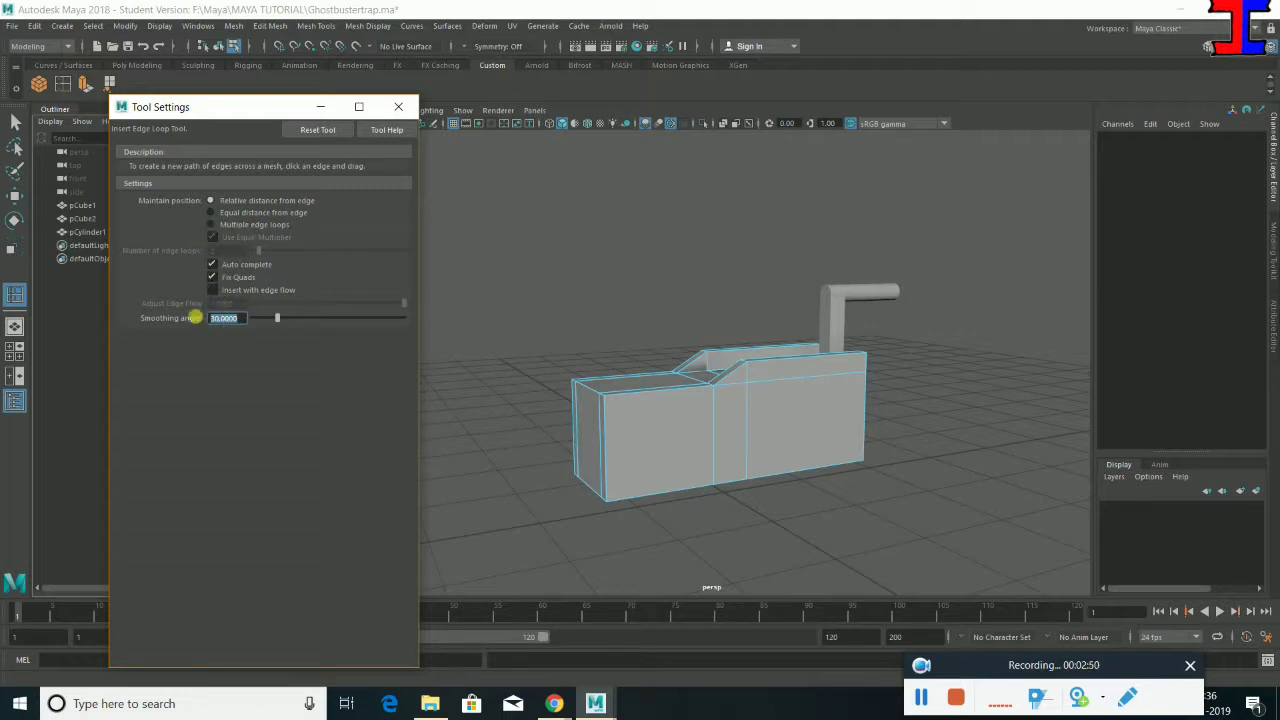
{"action": "left_click", "coordinate": [212, 225]}
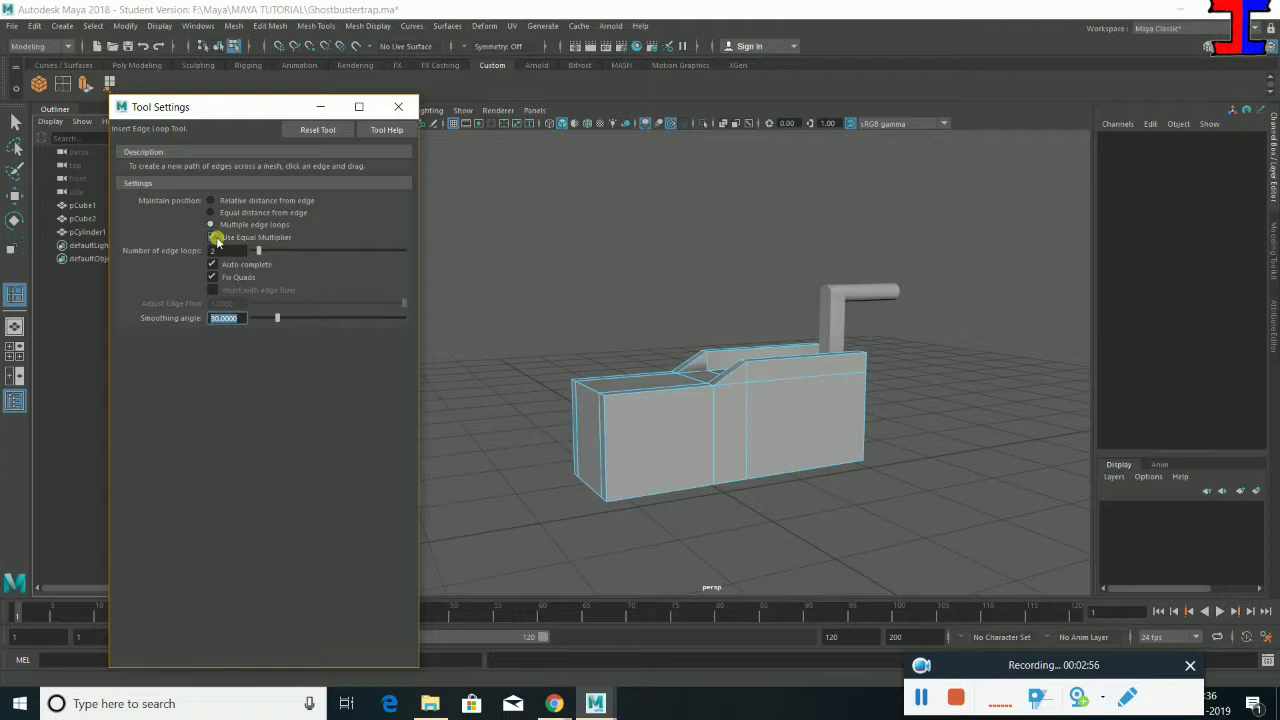
{"action": "left_click", "coordinate": [225, 250]}
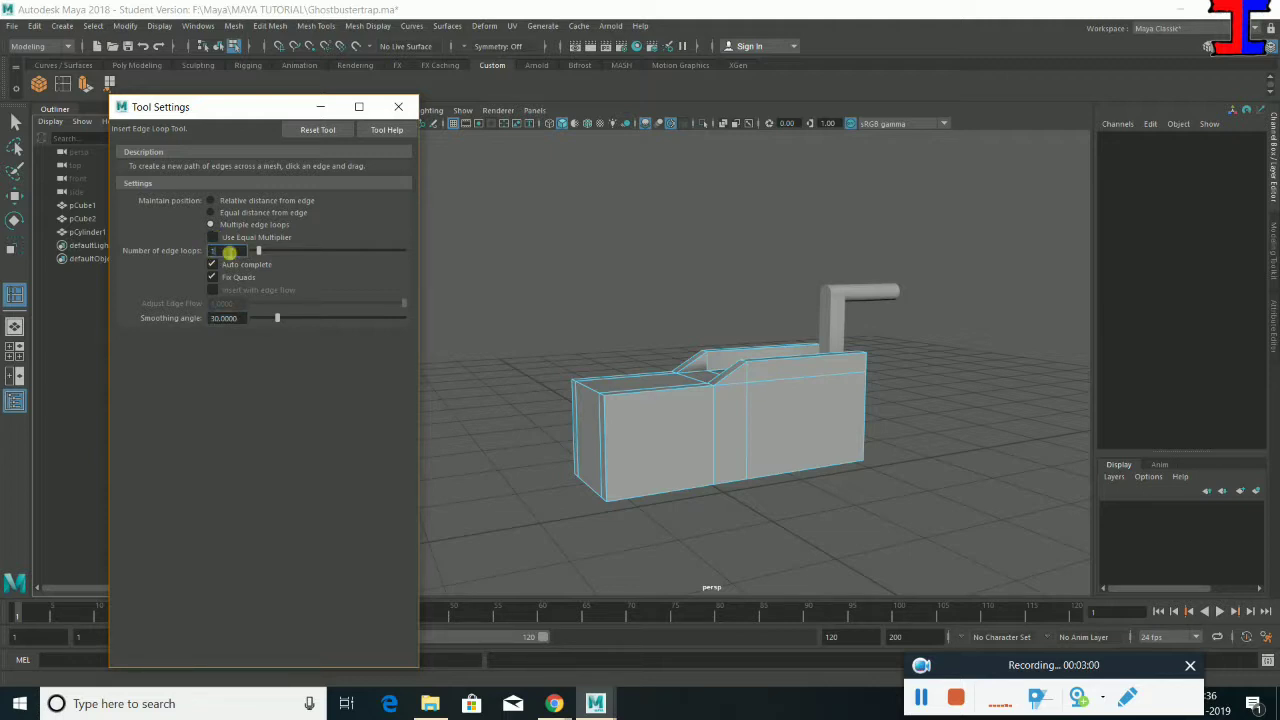
{"action": "left_click", "coordinate": [212, 201]}
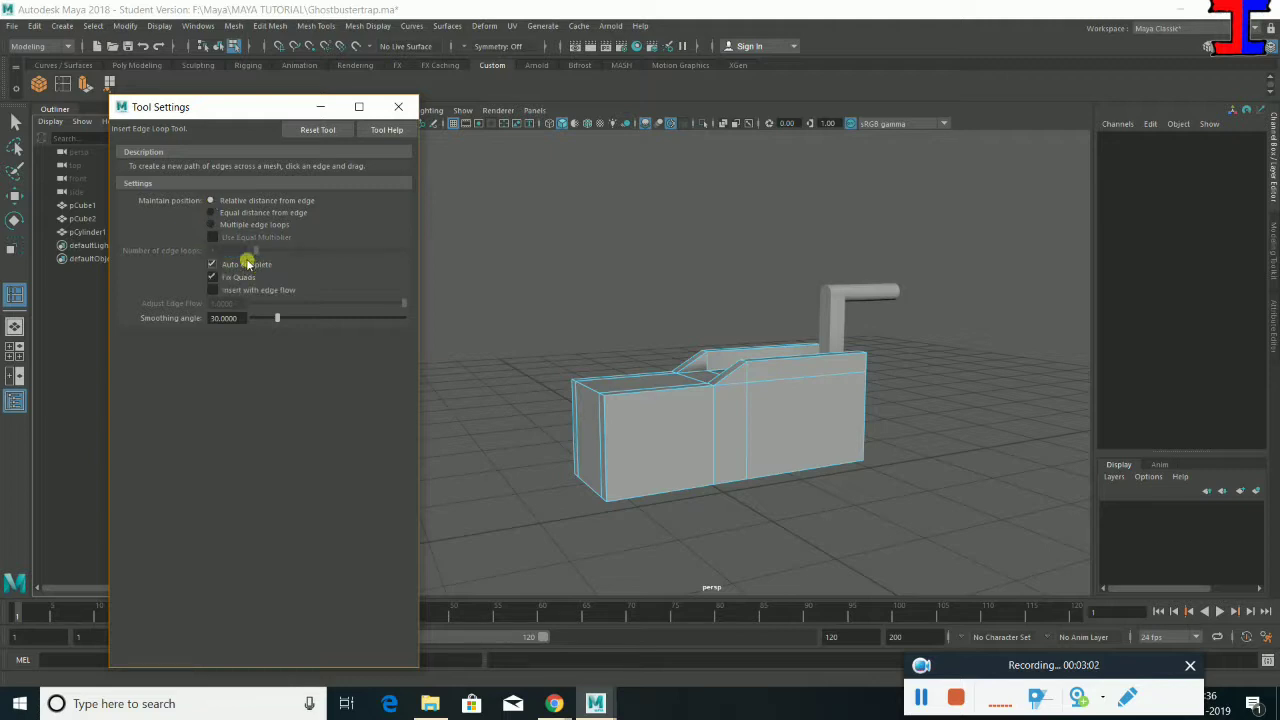
{"action": "left_click", "coordinate": [614, 483]}
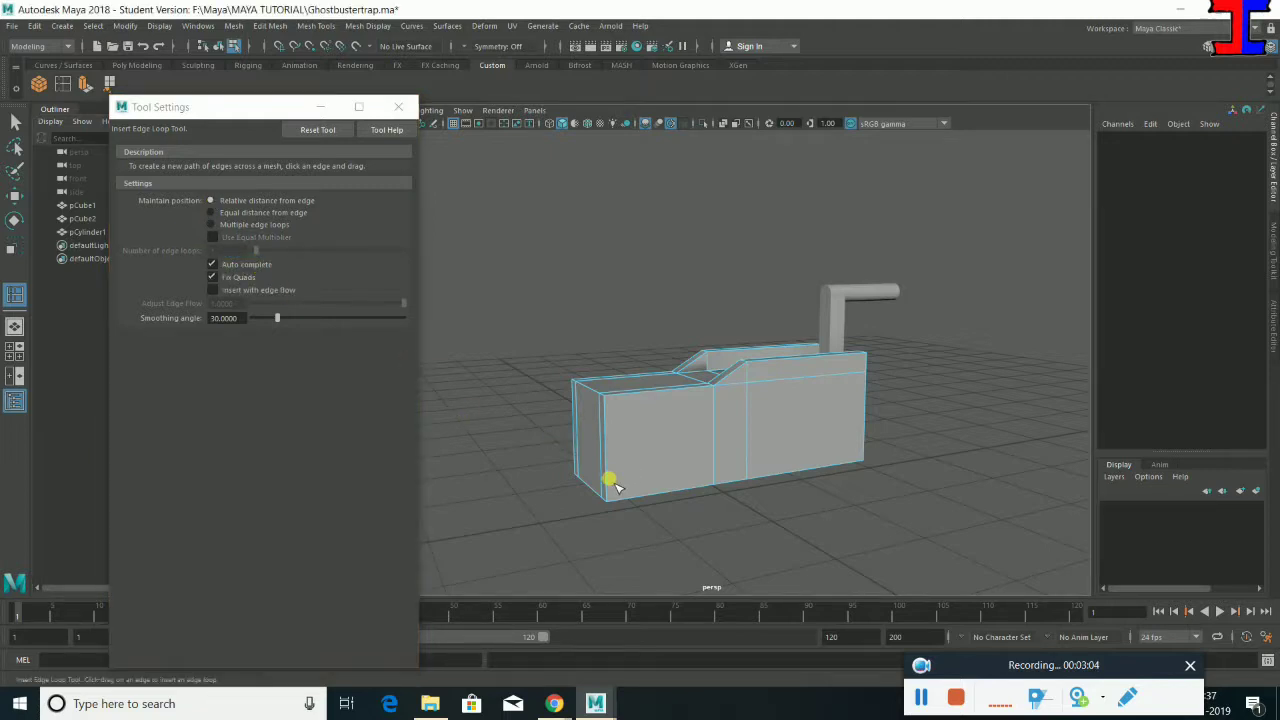
Insert a horizontal edge loop near the bottom of the trap box
{"action": "left_click_drag", "start_coordinate": [614, 483], "coordinate": [610, 486]}
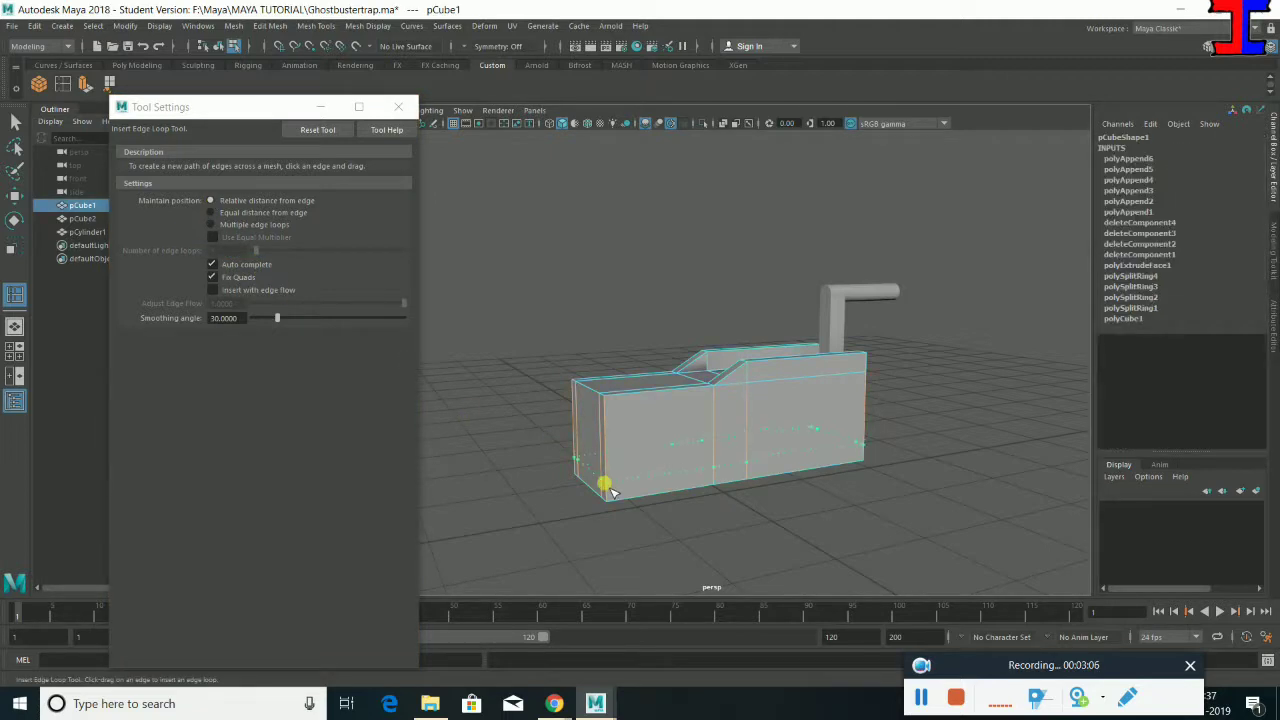
{"action": "left_click_drag", "start_coordinate": [612, 492], "coordinate": [610, 488]}
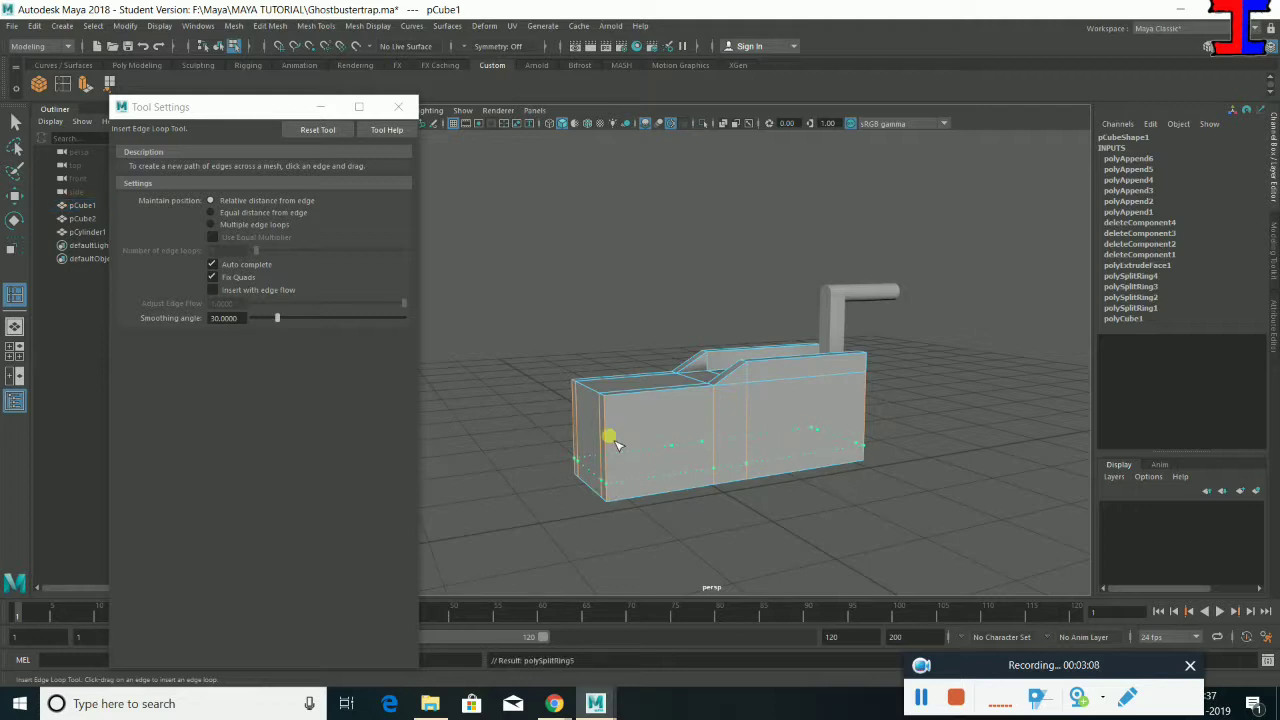
{"action": "left_click", "coordinate": [398, 106]}
{"action": "scroll", "coordinate": [528, 423], "scroll_direction": "up", "scroll_amount": 4}
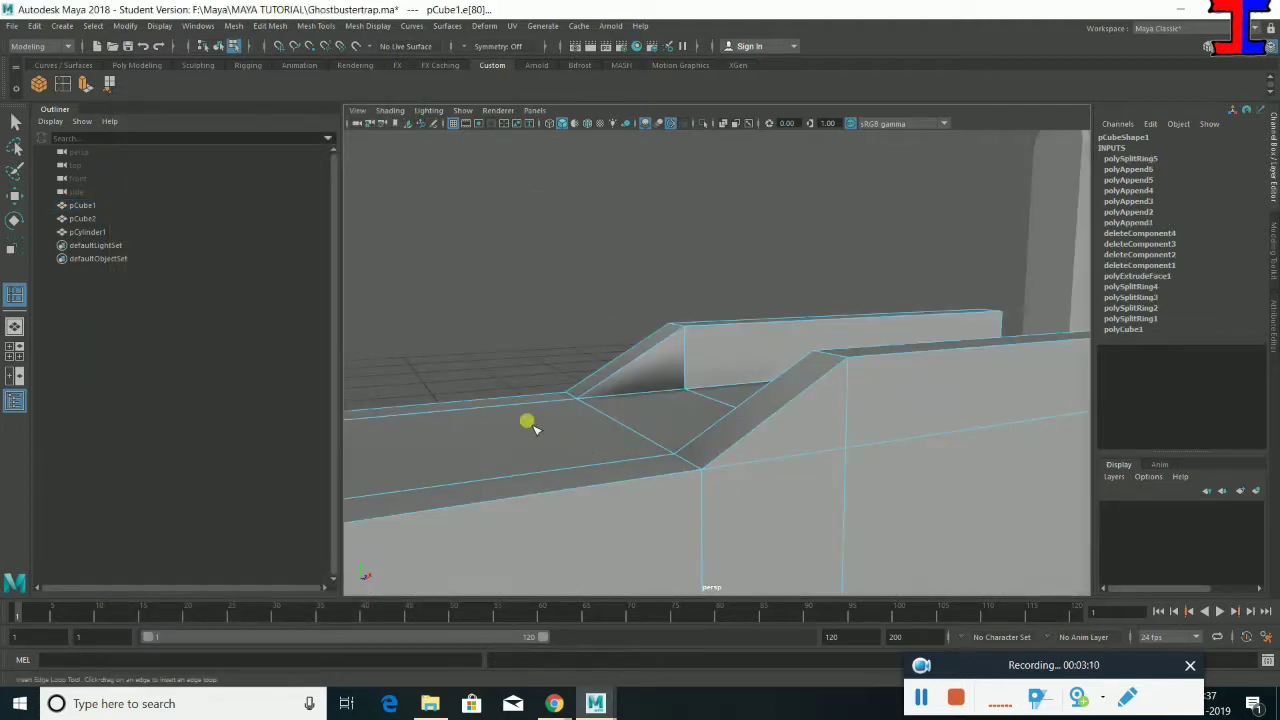
{"action": "scroll", "coordinate": [385, 228], "scroll_direction": "up", "scroll_amount": 2}
Narrow the Outliner, inspect the new loop from below, and marquee along the box's bottom
{"action": "left_click_drag", "start_coordinate": [345, 222], "coordinate": [140, 238]}
{"action": "scroll", "coordinate": [785, 330], "scroll_direction": "down", "scroll_amount": 5}
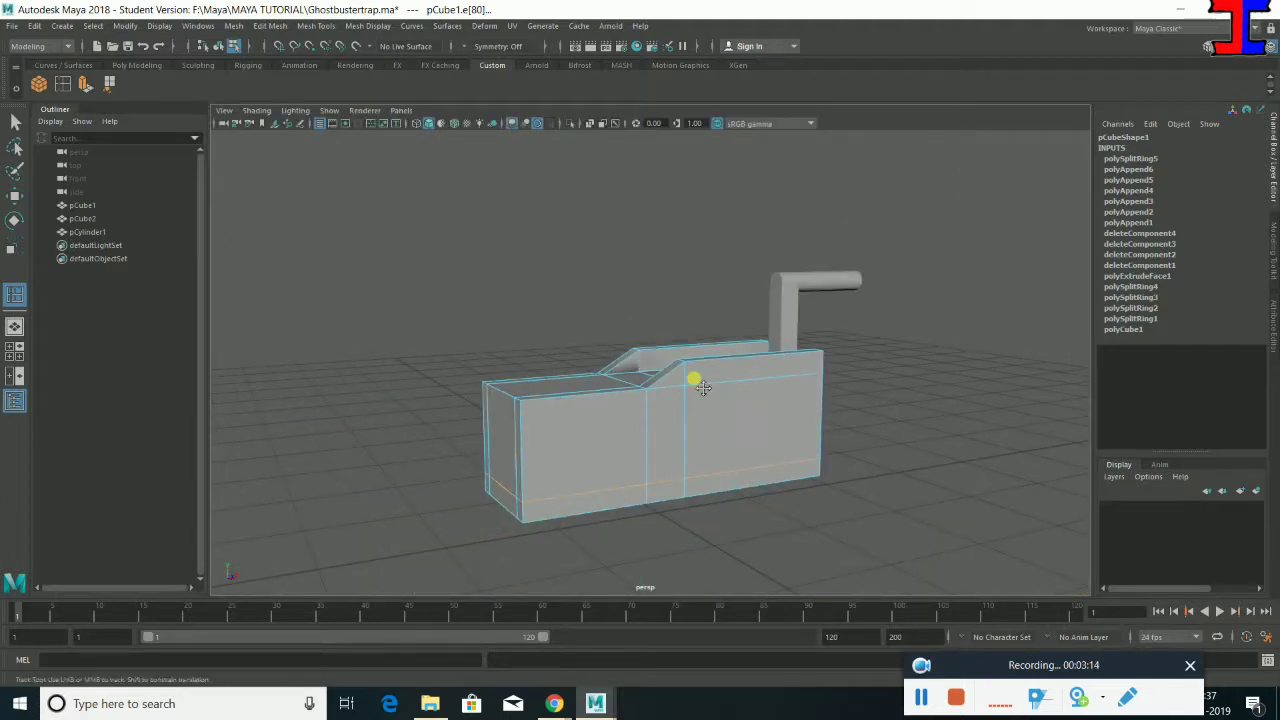
{"action": "scroll", "coordinate": [694, 375], "scroll_direction": "down", "scroll_amount": 1}
{"action": "scroll", "coordinate": [695, 362], "scroll_direction": "up", "scroll_amount": 2}
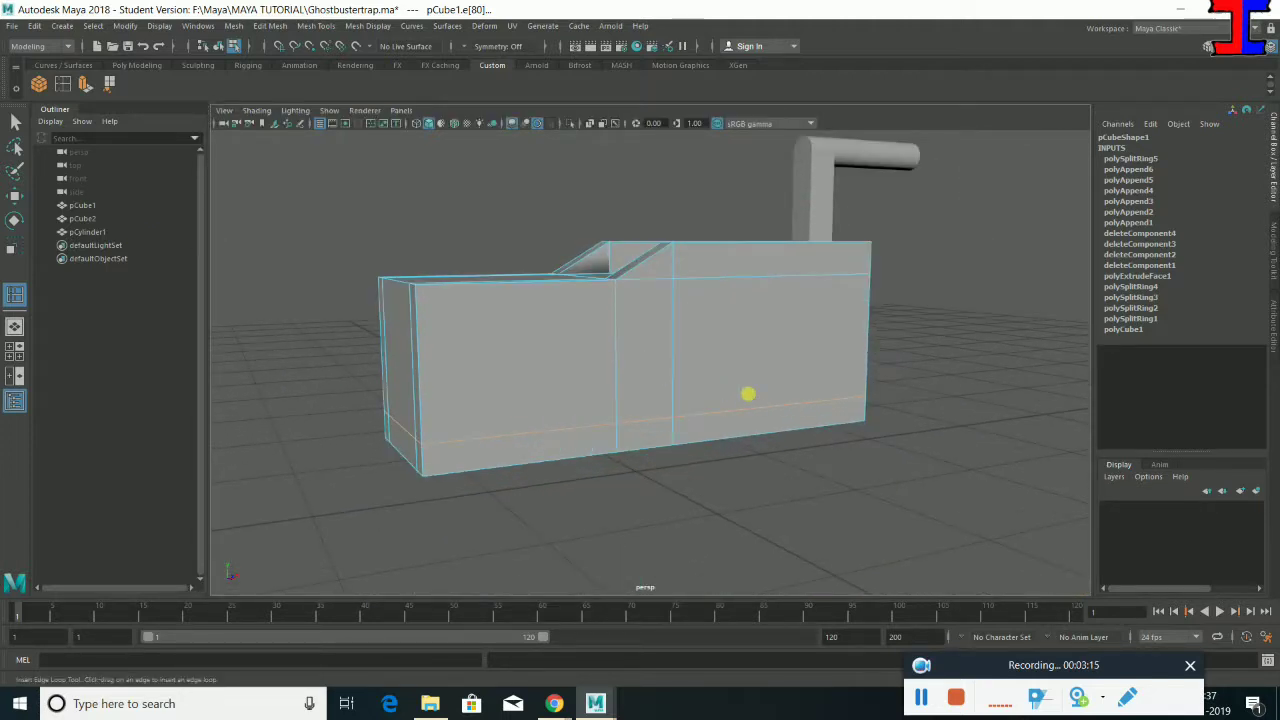
{"action": "mouse_move", "coordinate": [748, 393]}
{"action": "left_mouse_down", "text": "alt"}
{"action": "mouse_move", "coordinate": [723, 334]}
{"action": "mouse_move", "coordinate": [660, 391]}
{"action": "mouse_move", "coordinate": [771, 366]}
{"action": "mouse_move", "coordinate": [714, 391]}
{"action": "left_mouse_up", "text": "alt"}
{"action": "right_click_drag", "start_coordinate": [578, 367], "coordinate": [584, 357]}
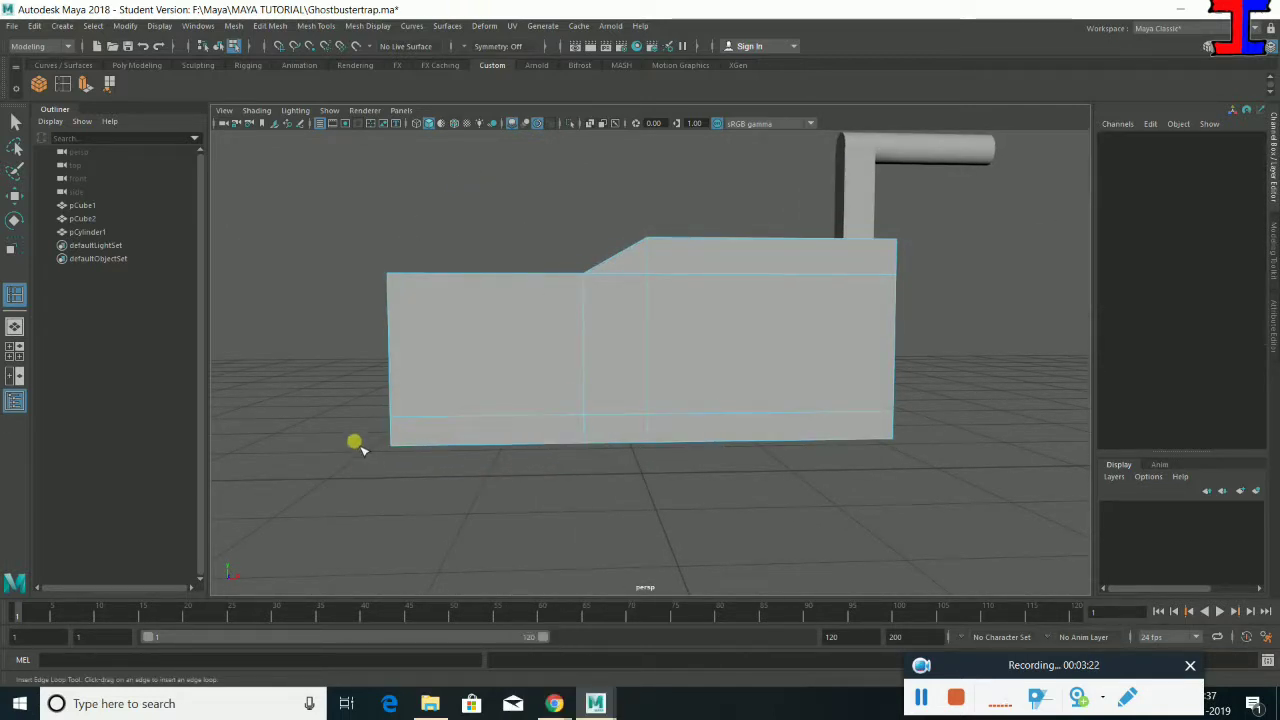
{"action": "left_click_drag", "start_coordinate": [354, 429], "coordinate": [937, 474]}
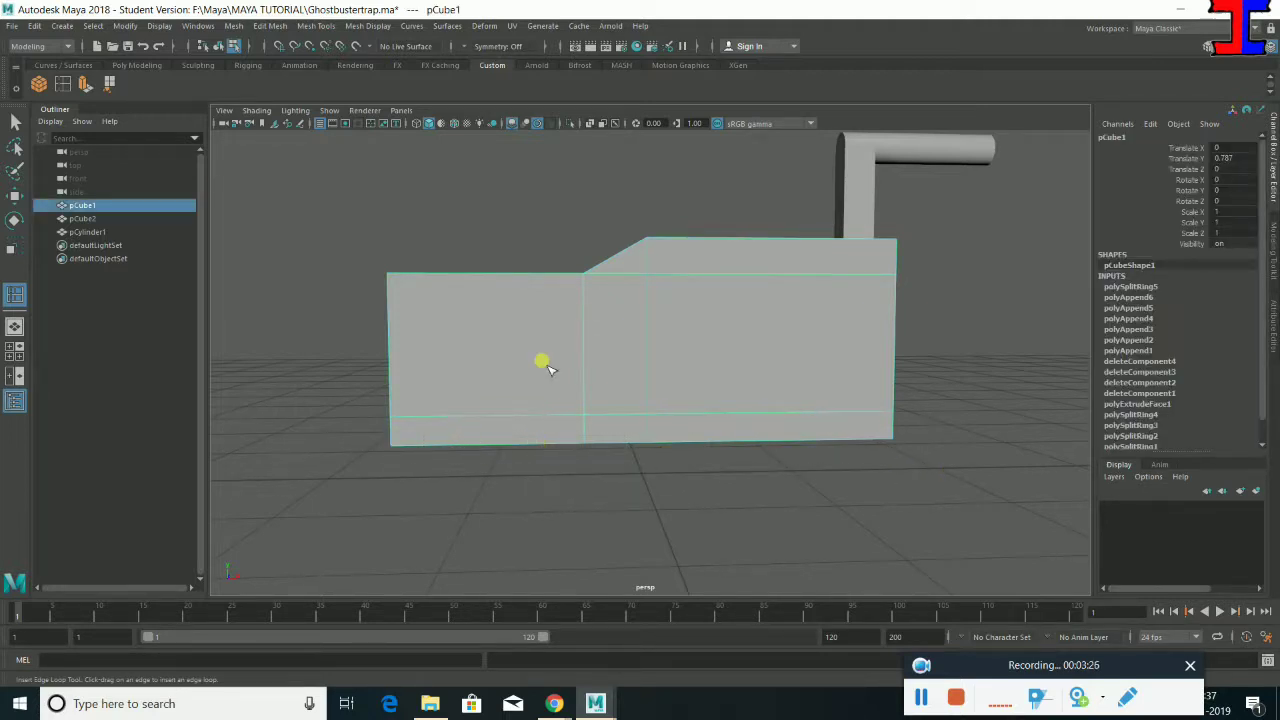
{"action": "left_click", "coordinate": [15, 121]}
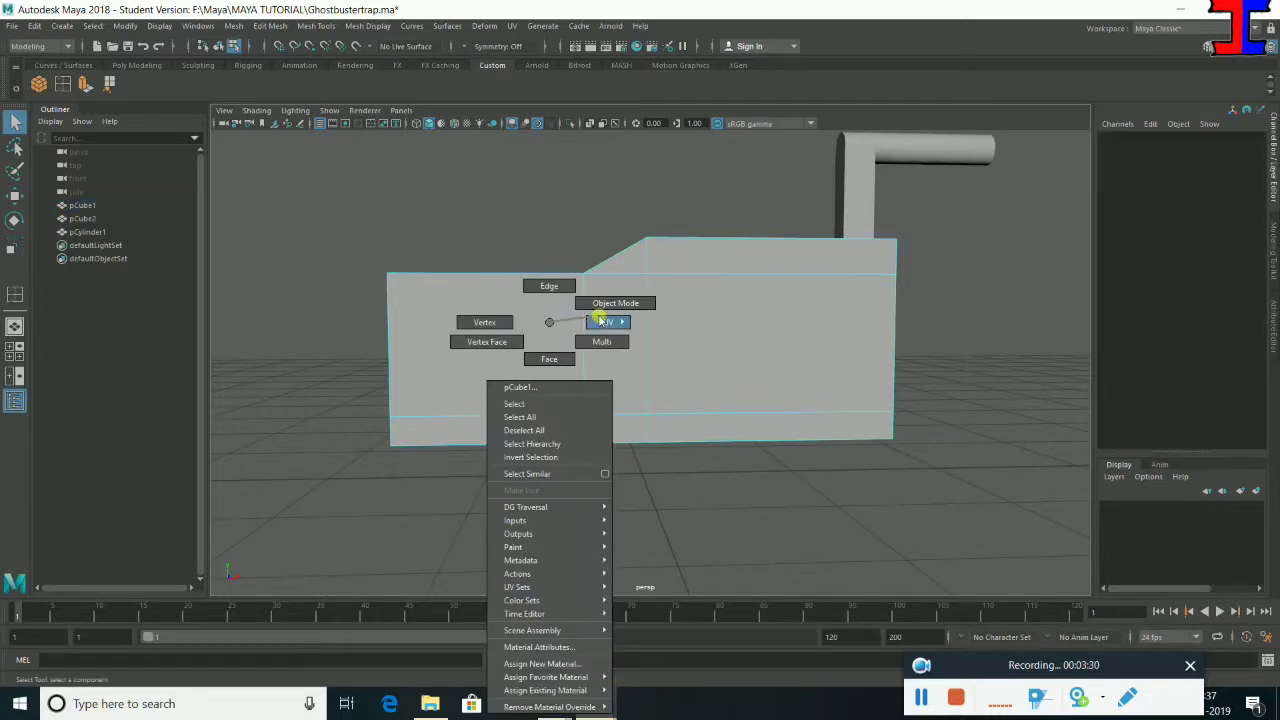
Switch to face selection and marquee-select the bottom strip faces of the box
{"action": "right_click_drag", "start_coordinate": [556, 377], "coordinate": [612, 306]}
{"action": "right_click_drag", "start_coordinate": [556, 346], "coordinate": [612, 300]}
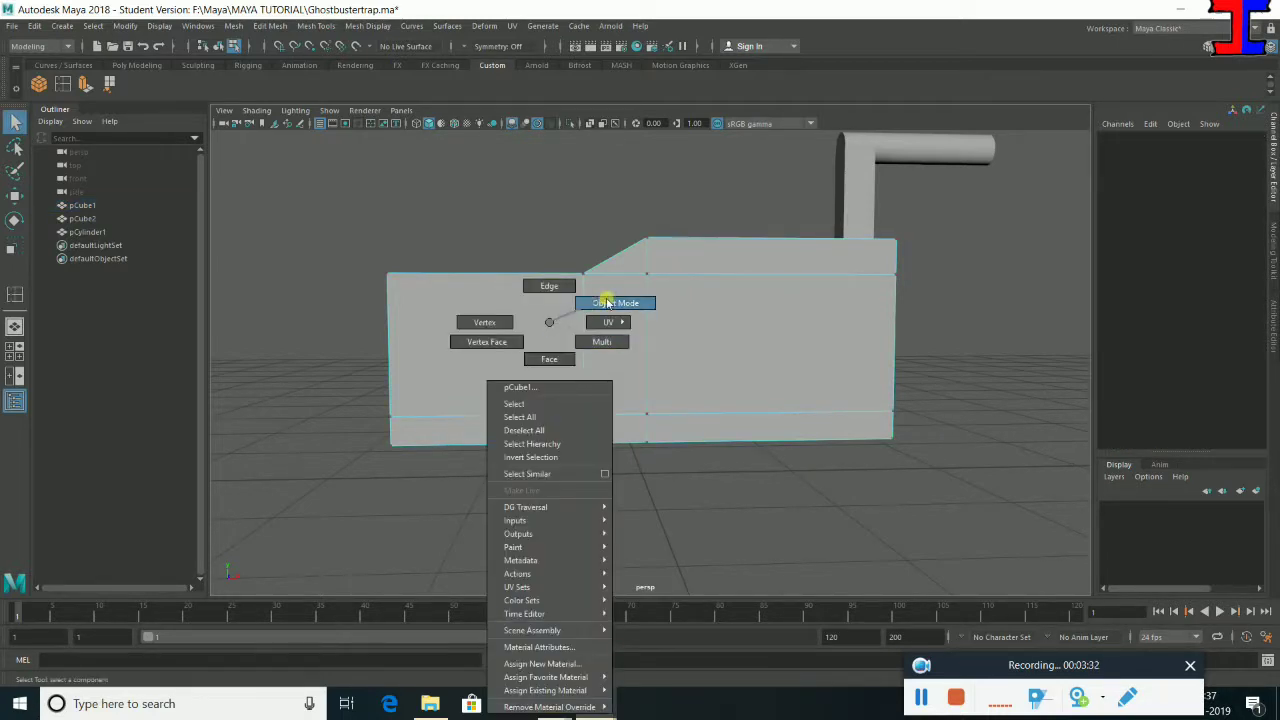
{"action": "right_click_drag", "start_coordinate": [553, 357], "coordinate": [537, 377]}
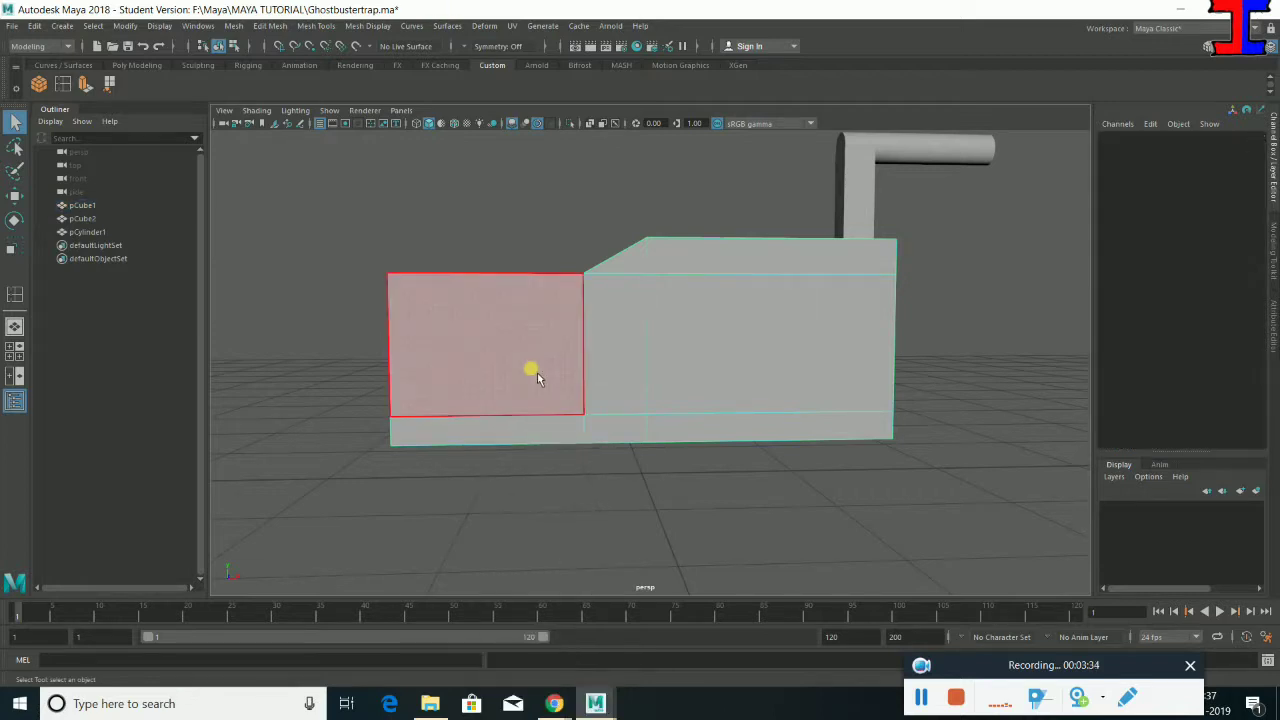
{"action": "mouse_move", "coordinate": [345, 428]}
{"action": "left_mouse_down"}
{"action": "mouse_move", "coordinate": [810, 490]}
{"action": "mouse_move", "coordinate": [920, 497]}
{"action": "mouse_move", "coordinate": [914, 487]}
{"action": "left_mouse_up"}
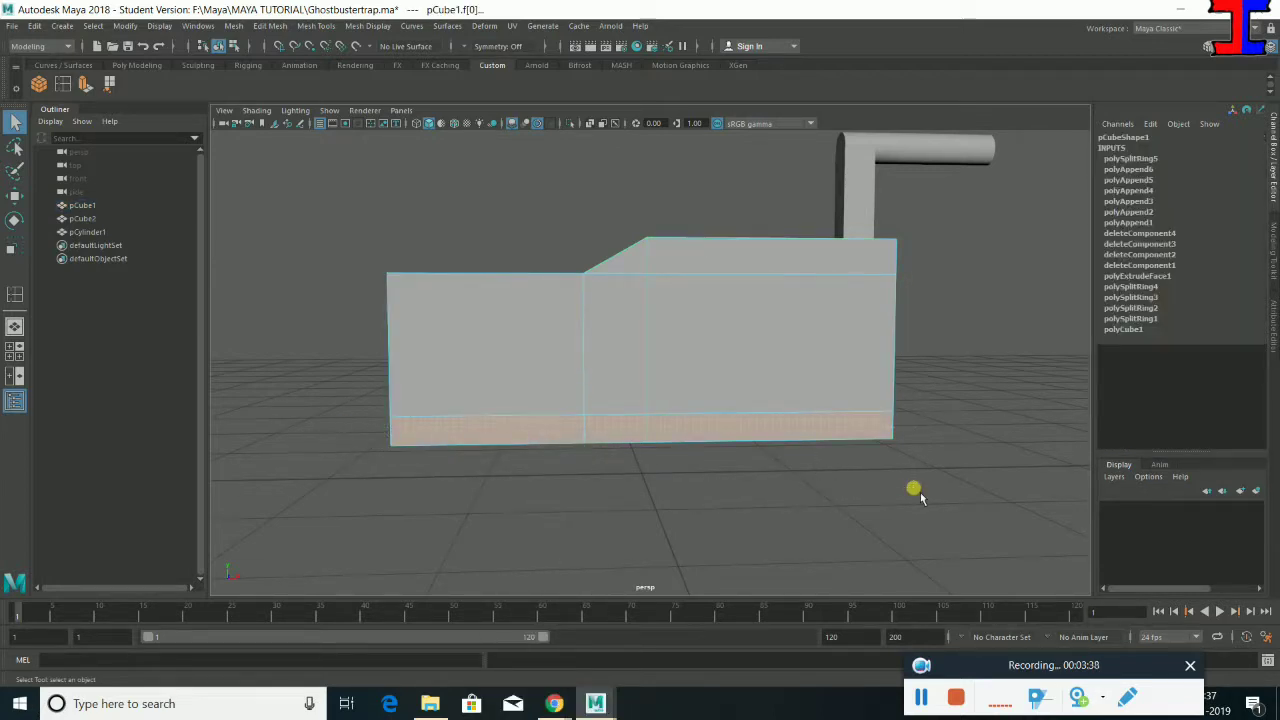
{"action": "mouse_move", "coordinate": [357, 423]}
{"action": "left_mouse_down", "text": "alt"}
{"action": "mouse_move", "coordinate": [472, 387]}
{"action": "mouse_move", "coordinate": [514, 357]}
{"action": "mouse_move", "coordinate": [731, 432]}
{"action": "mouse_move", "coordinate": [335, 433]}
{"action": "mouse_move", "coordinate": [69, 409]}
{"action": "mouse_move", "coordinate": [177, 386]}
{"action": "mouse_move", "coordinate": [417, 431]}
{"action": "mouse_move", "coordinate": [300, 449]}
{"action": "mouse_move", "coordinate": [306, 374]}
{"action": "mouse_move", "coordinate": [337, 294]}
{"action": "mouse_move", "coordinate": [436, 280]}
{"action": "mouse_move", "coordinate": [367, 306]}
{"action": "mouse_move", "coordinate": [270, 303]}
{"action": "mouse_move", "coordinate": [287, 303]}
{"action": "mouse_move", "coordinate": [285, 280]}
{"action": "mouse_move", "coordinate": [323, 309]}
{"action": "left_mouse_up", "text": "alt"}
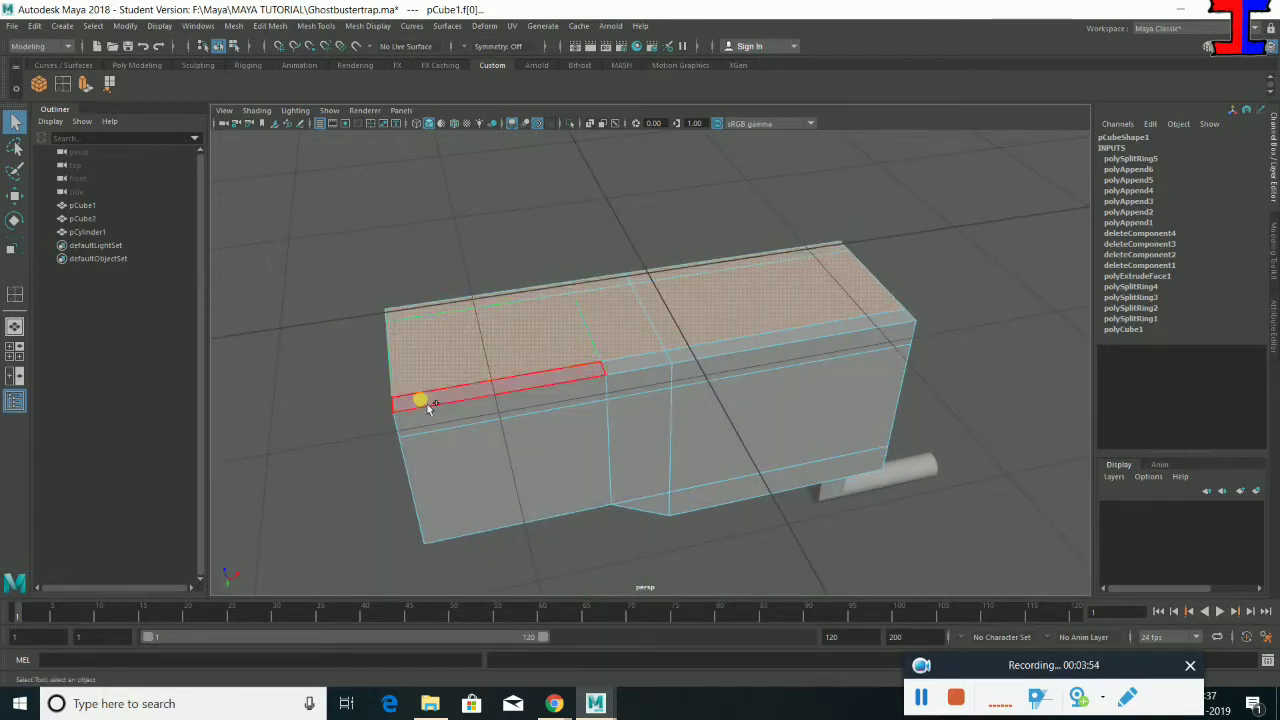
Add the remaining thin side and end strip faces, then extrude the selection
{"action": "left_click", "coordinate": [465, 422], "text": "shift"}
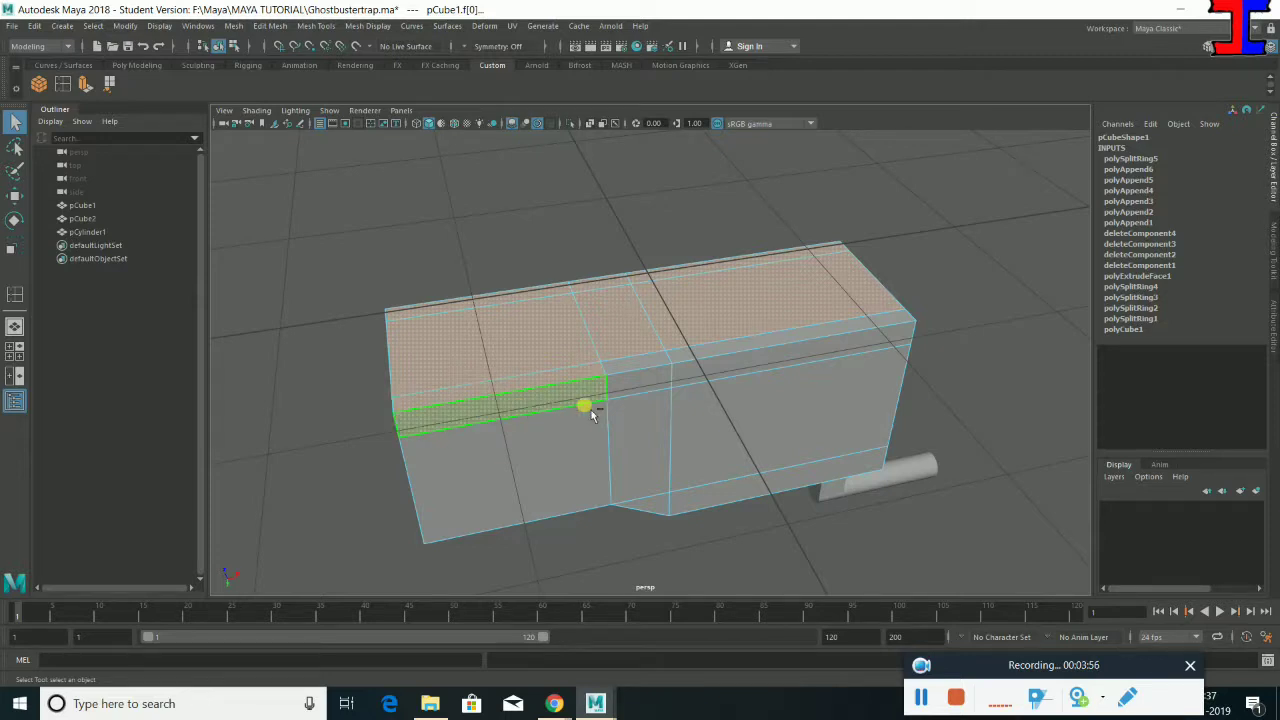
{"action": "left_click", "coordinate": [634, 372], "text": "shift"}
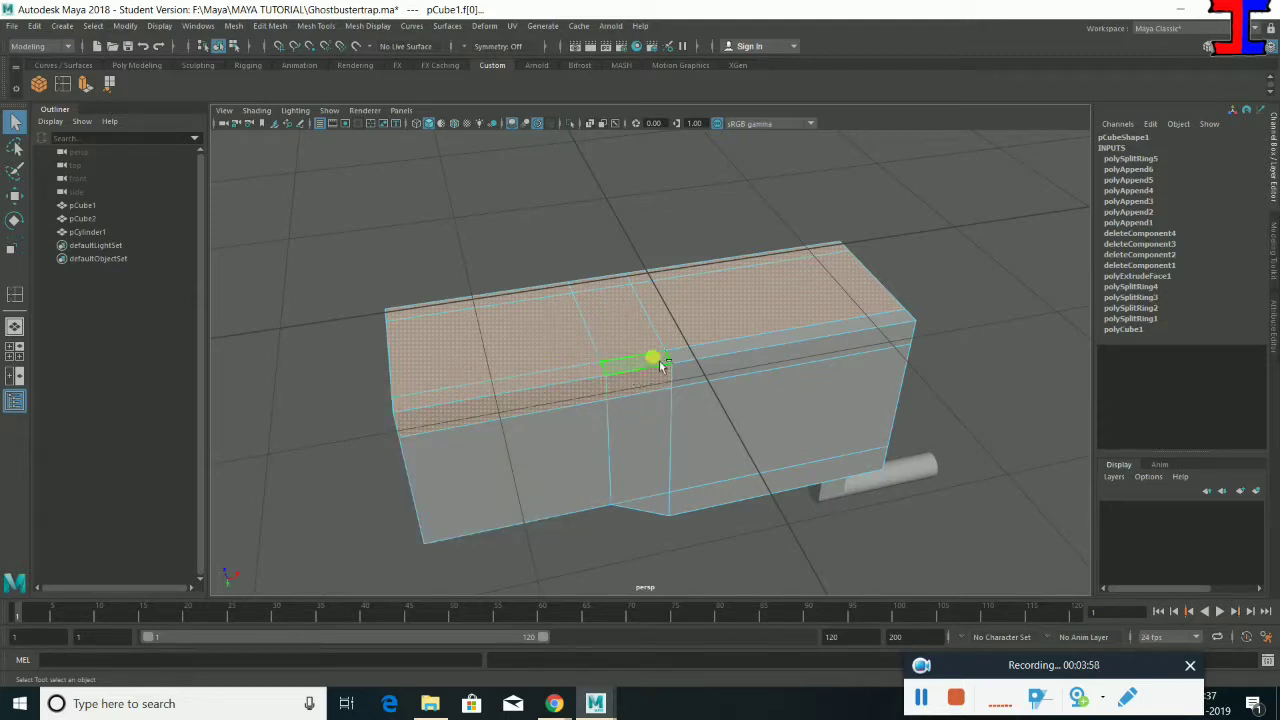
{"action": "left_click", "coordinate": [727, 375], "text": "shift"}
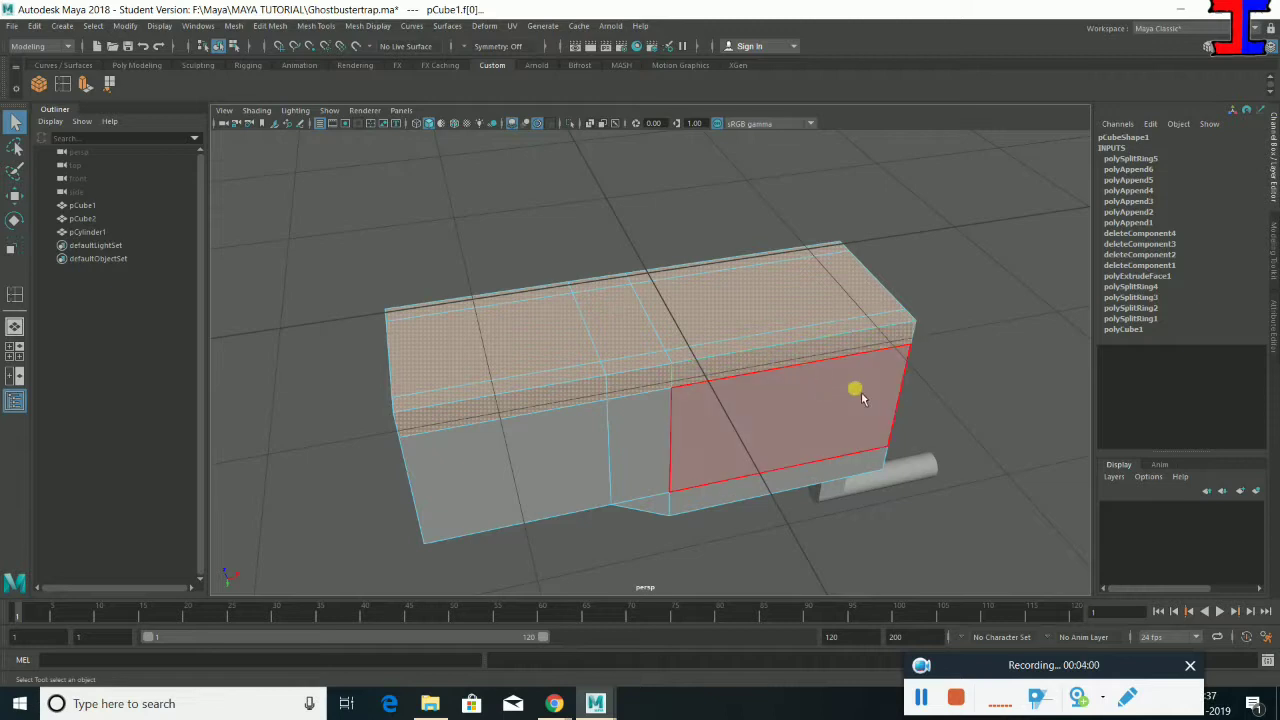
{"action": "left_click_drag", "start_coordinate": [875, 391], "coordinate": [706, 371], "text": "alt"}
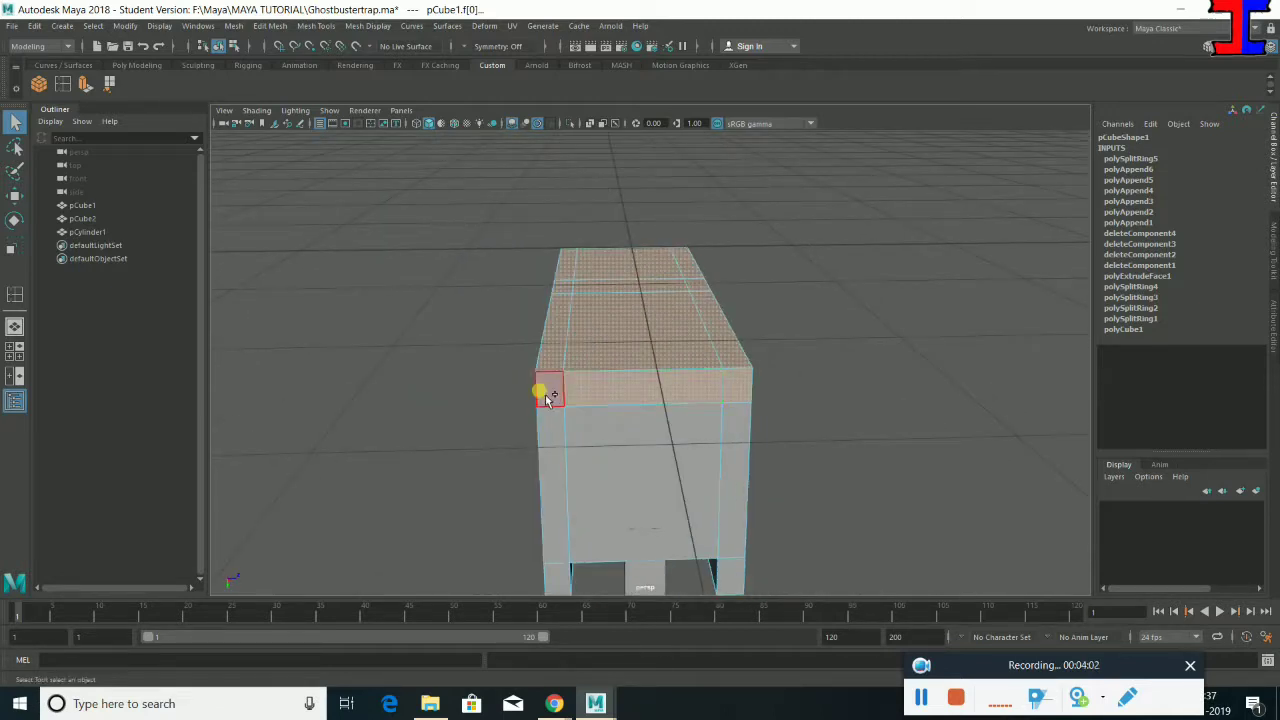
{"action": "left_click", "coordinate": [548, 398], "text": "shift"}
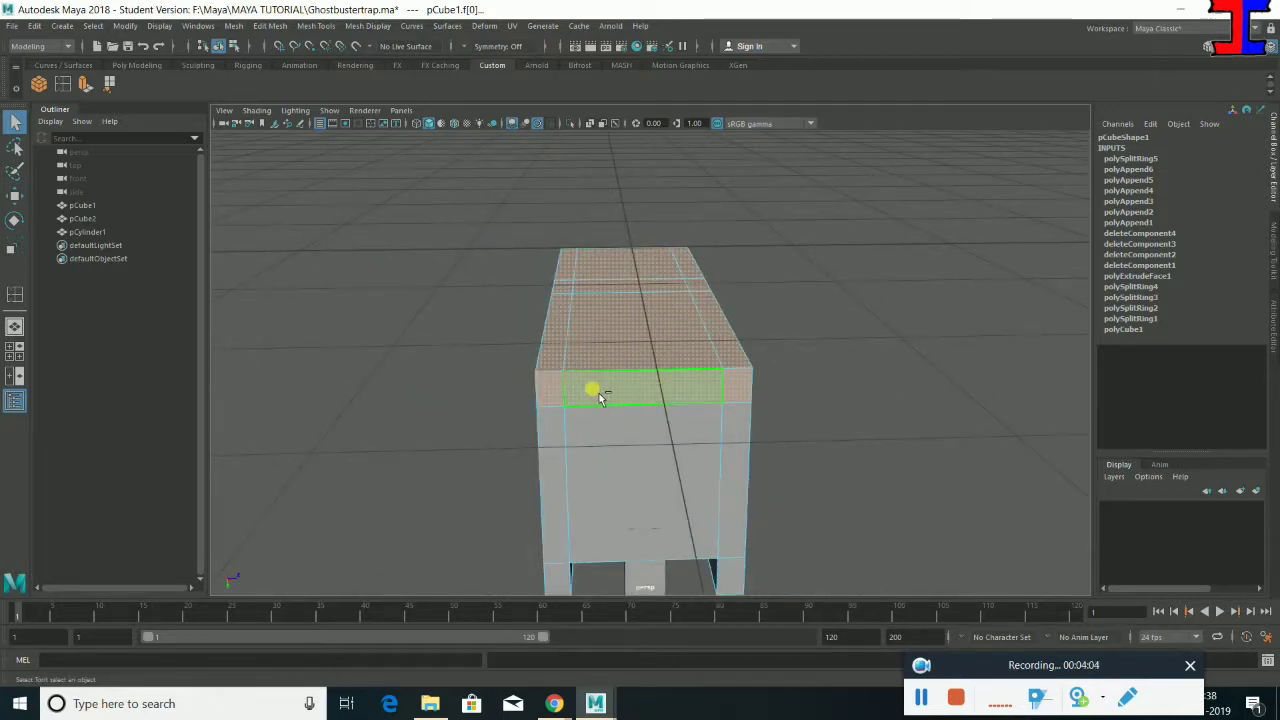
{"action": "mouse_move", "coordinate": [337, 380]}
{"action": "left_mouse_down", "text": "alt"}
{"action": "mouse_move", "coordinate": [650, 371]}
{"action": "mouse_move", "coordinate": [601, 388]}
{"action": "left_mouse_up", "text": "alt"}
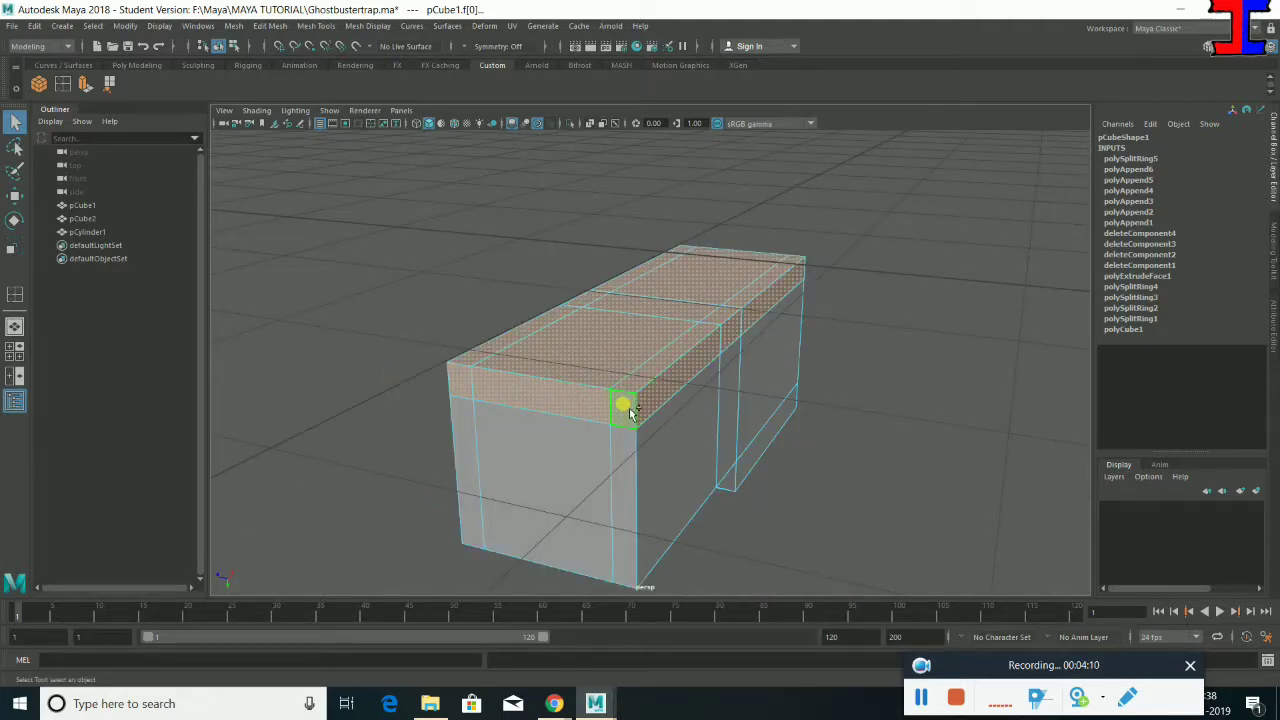
{"action": "mouse_move", "coordinate": [460, 390]}
{"action": "left_mouse_down", "text": "alt"}
{"action": "mouse_move", "coordinate": [634, 366]}
{"action": "mouse_move", "coordinate": [673, 567]}
{"action": "mouse_move", "coordinate": [706, 551]}
{"action": "mouse_move", "coordinate": [617, 560]}
{"action": "mouse_move", "coordinate": [662, 562]}
{"action": "left_mouse_up", "text": "alt"}
{"action": "left_click", "coordinate": [85, 84]}
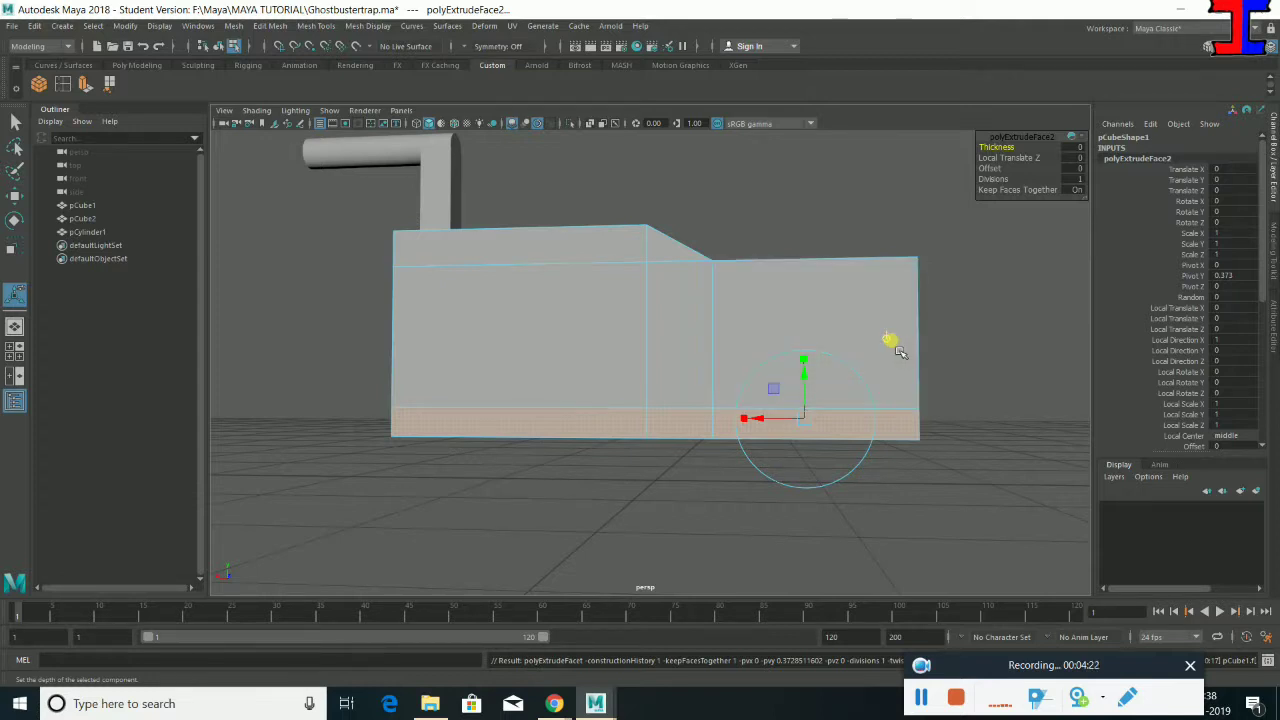
Set the bottom extrude's thickness to -0.08 and Translate Y to -0.026, insetting the base slab
{"action": "left_click_drag", "start_coordinate": [563, 366], "coordinate": [603, 395], "text": "alt"}
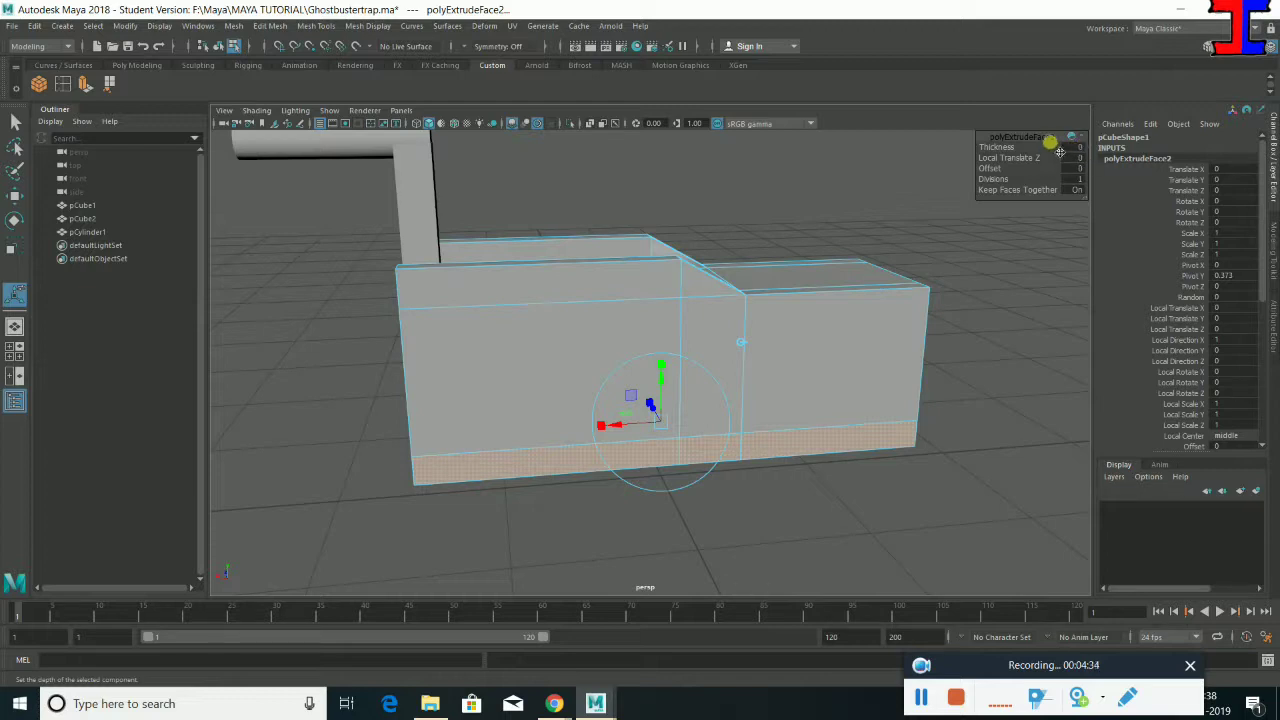
{"action": "left_click", "coordinate": [1053, 146]}
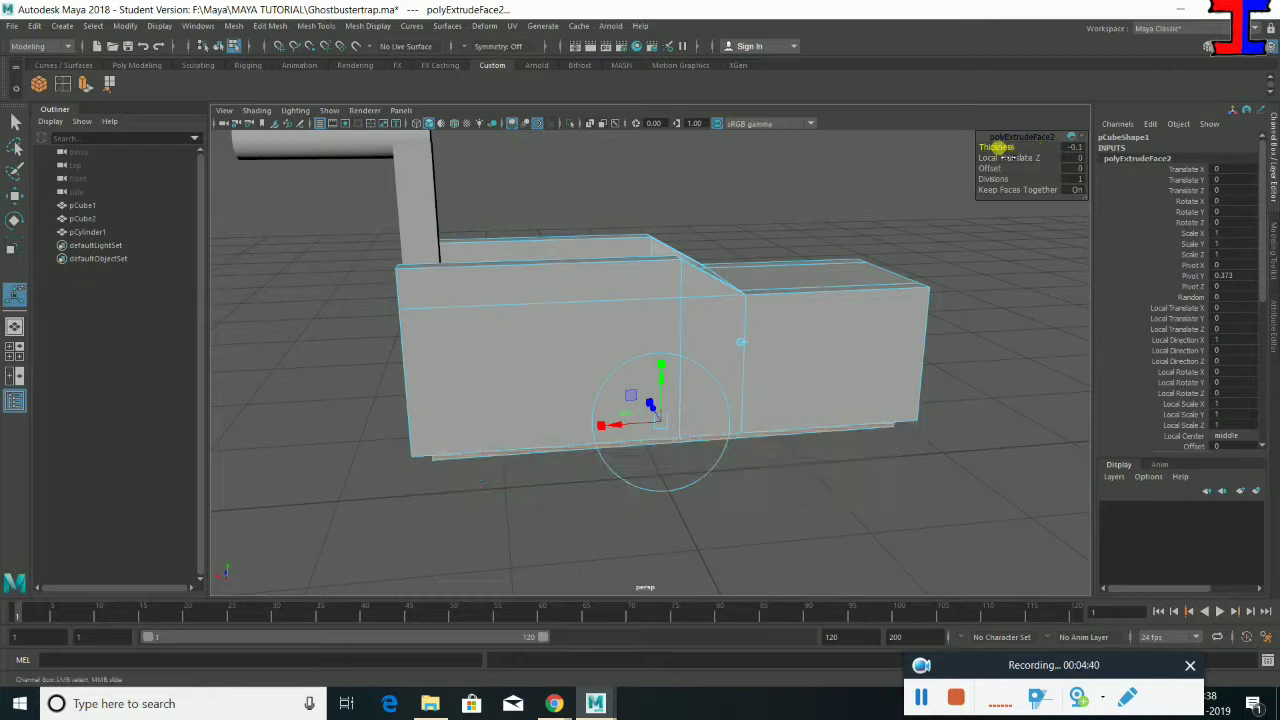
{"action": "middle_click_drag", "start_coordinate": [1000, 147], "coordinate": [1002, 148]}
{"action": "middle_click_drag", "start_coordinate": [1004, 148], "coordinate": [1005, 148]}
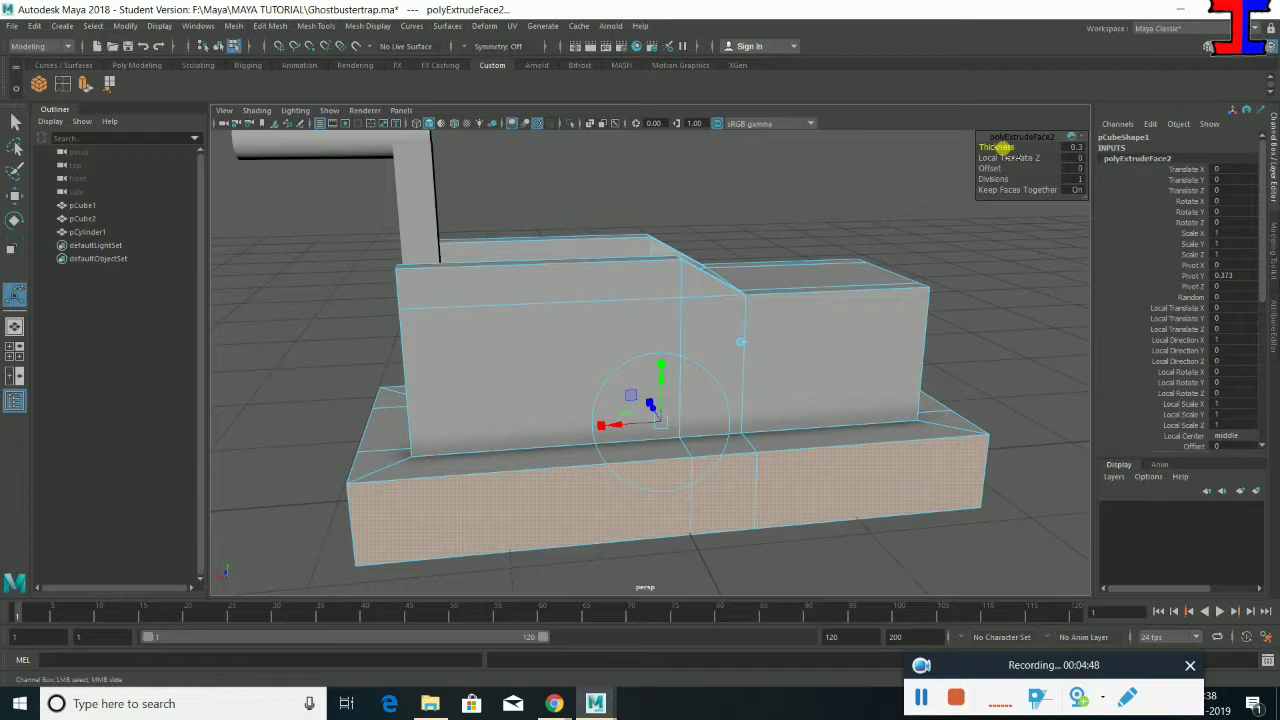
{"action": "middle_click_drag", "start_coordinate": [1004, 148], "coordinate": [1002, 148]}
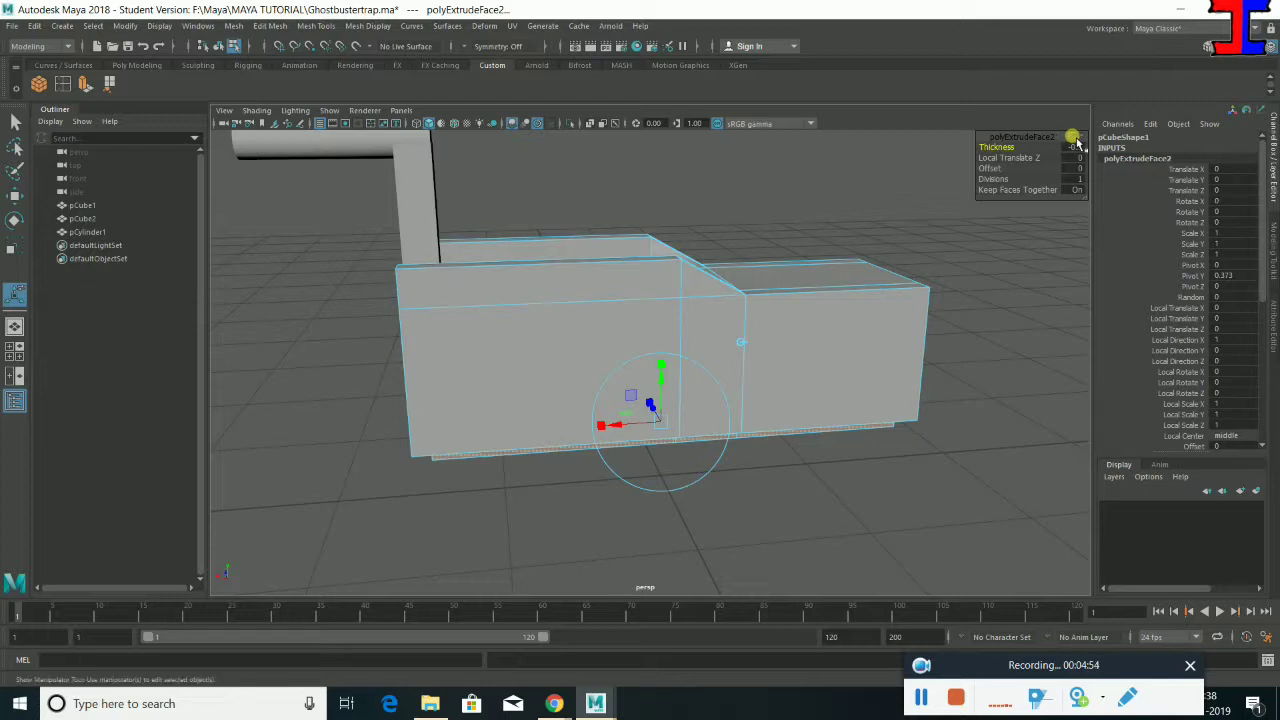
{"action": "middle_click_drag", "start_coordinate": [1012, 147], "coordinate": [1014, 147]}
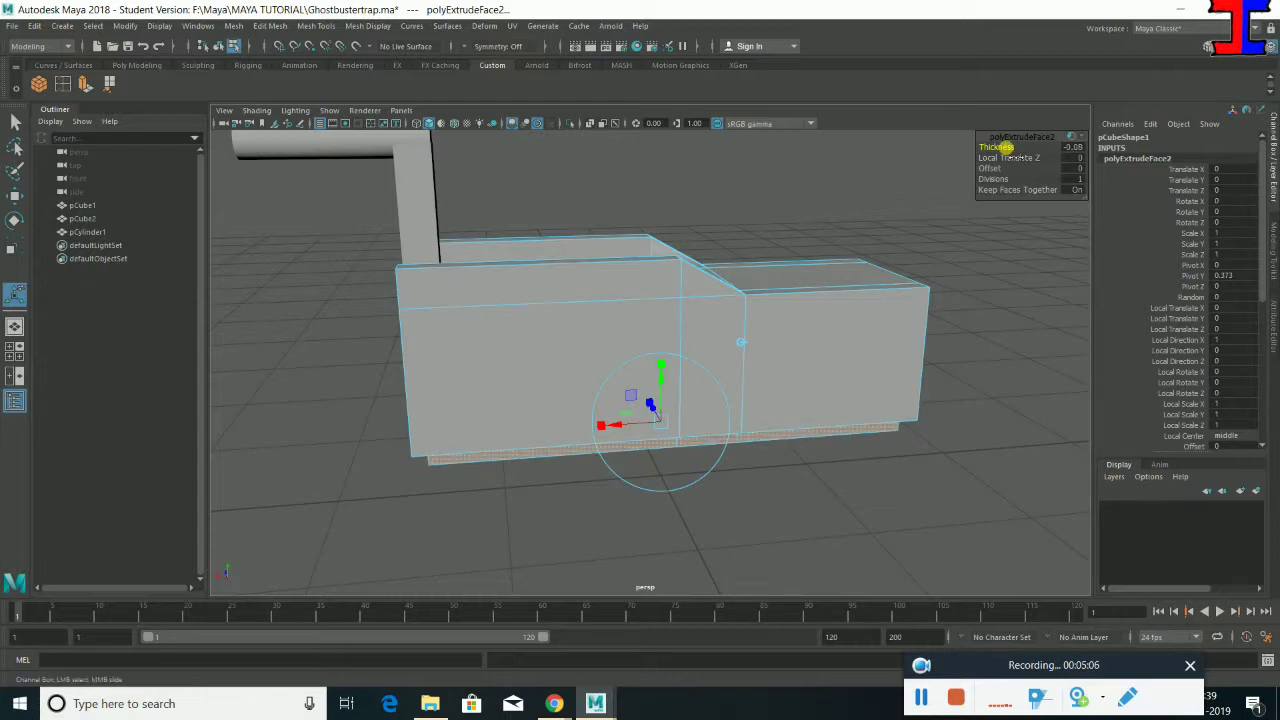
{"action": "mouse_move", "coordinate": [664, 388]}
{"action": "left_mouse_down"}
{"action": "mouse_move", "coordinate": [668, 401]}
{"action": "mouse_move", "coordinate": [663, 388]}
{"action": "left_mouse_up"}
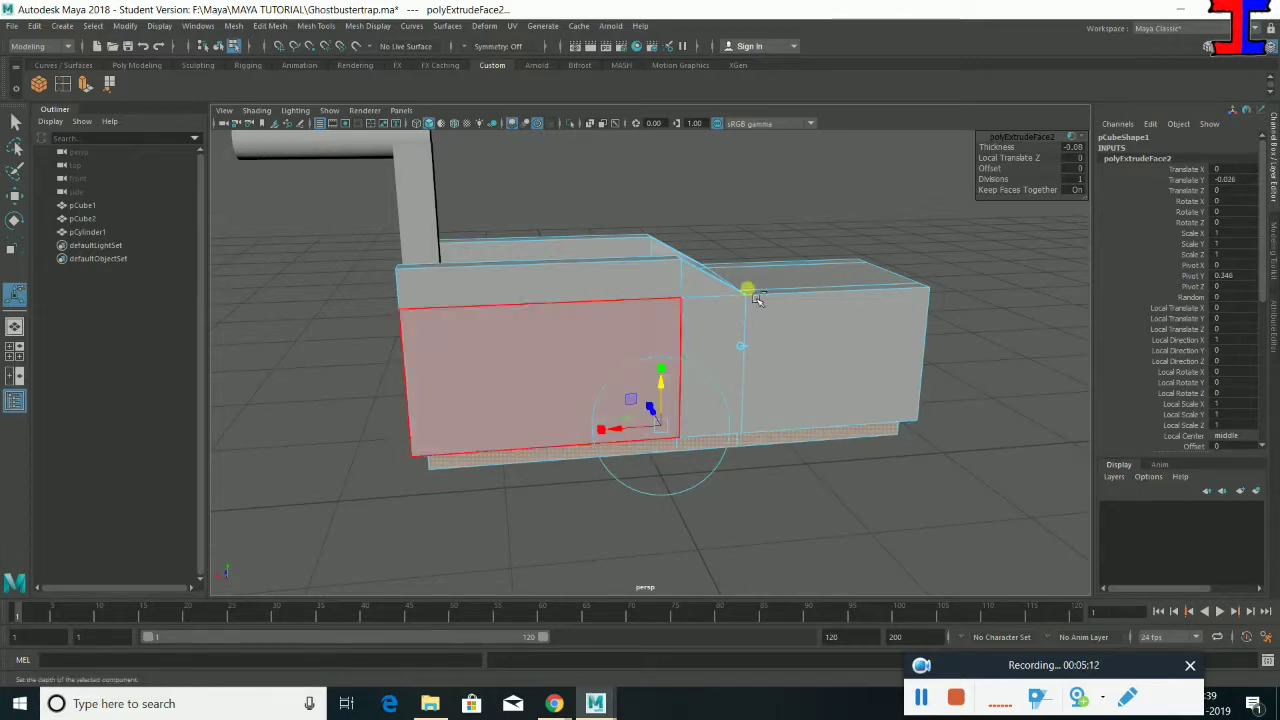
{"action": "mouse_move", "coordinate": [814, 409]}
{"action": "left_mouse_down", "text": "alt"}
{"action": "mouse_move", "coordinate": [727, 398]}
{"action": "mouse_move", "coordinate": [710, 468]}
{"action": "left_mouse_up", "text": "alt"}
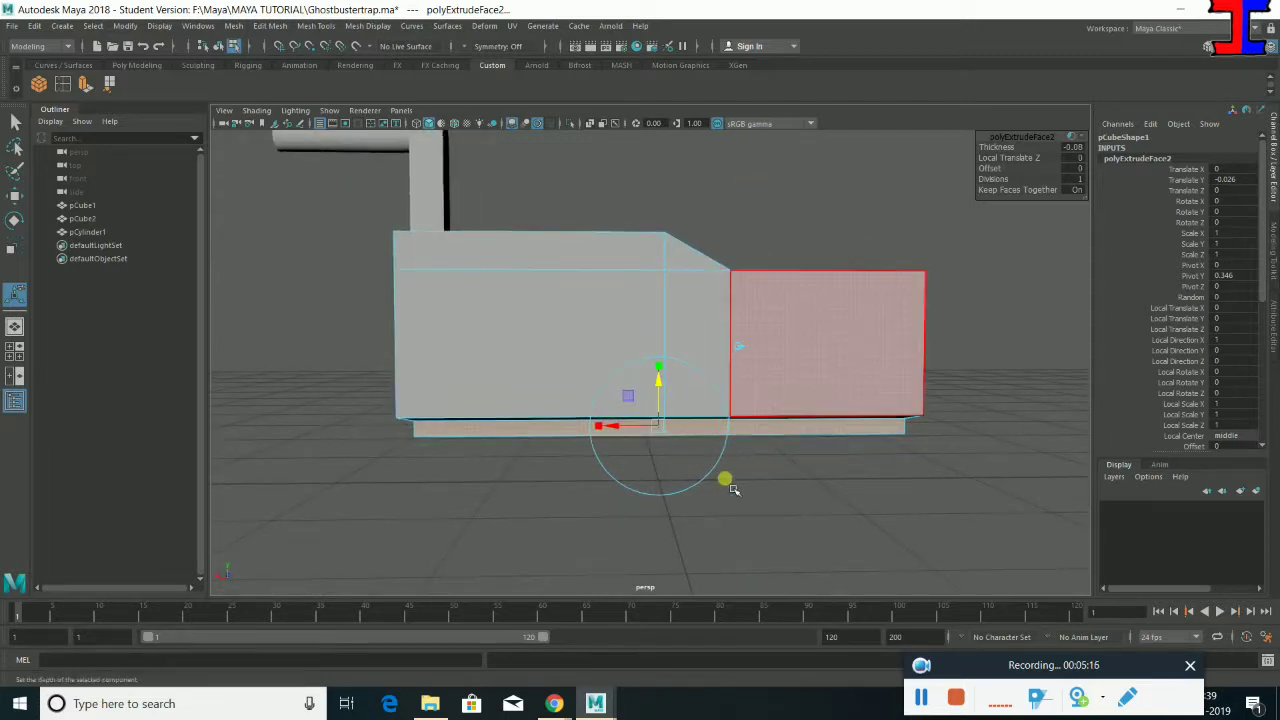
{"action": "left_click", "coordinate": [15, 121]}
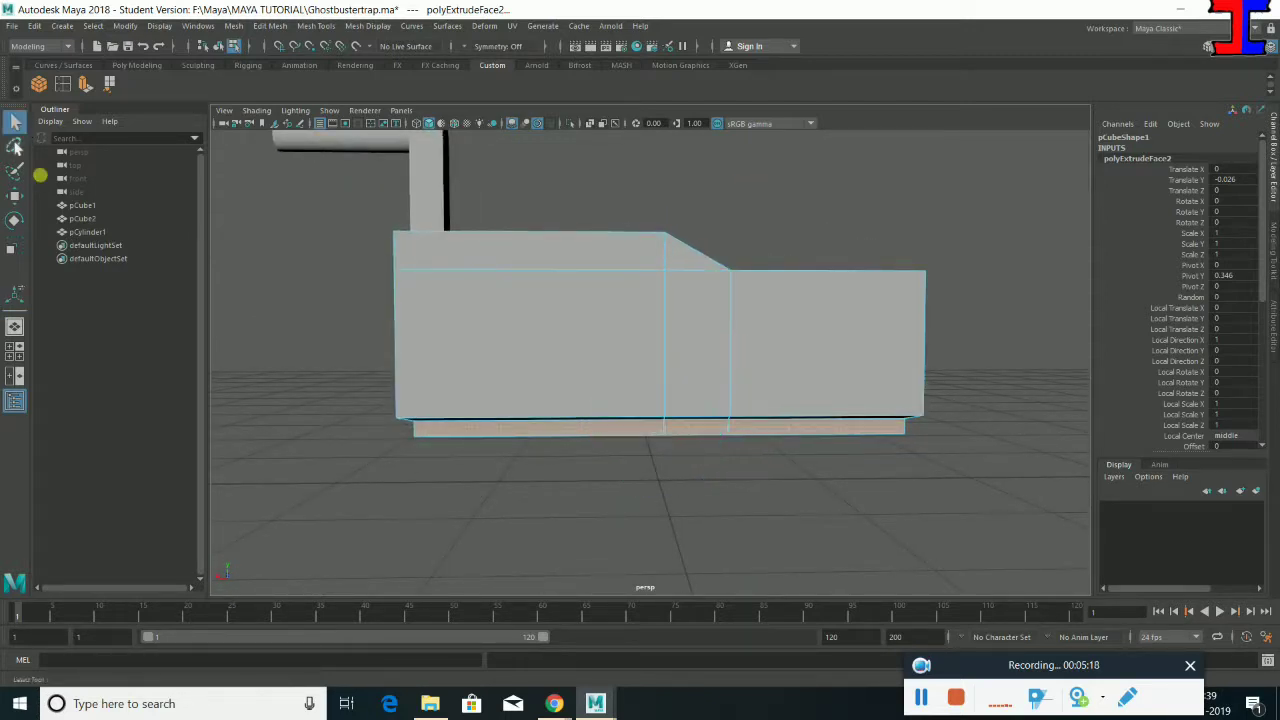
Clear the selection and try marquee-selecting the bottom-edge faces from several angles
{"action": "scroll", "coordinate": [457, 457], "scroll_direction": "down", "scroll_amount": 2}
{"action": "scroll", "coordinate": [457, 460], "scroll_direction": "up", "scroll_amount": 4}
{"action": "left_click", "coordinate": [435, 505]}
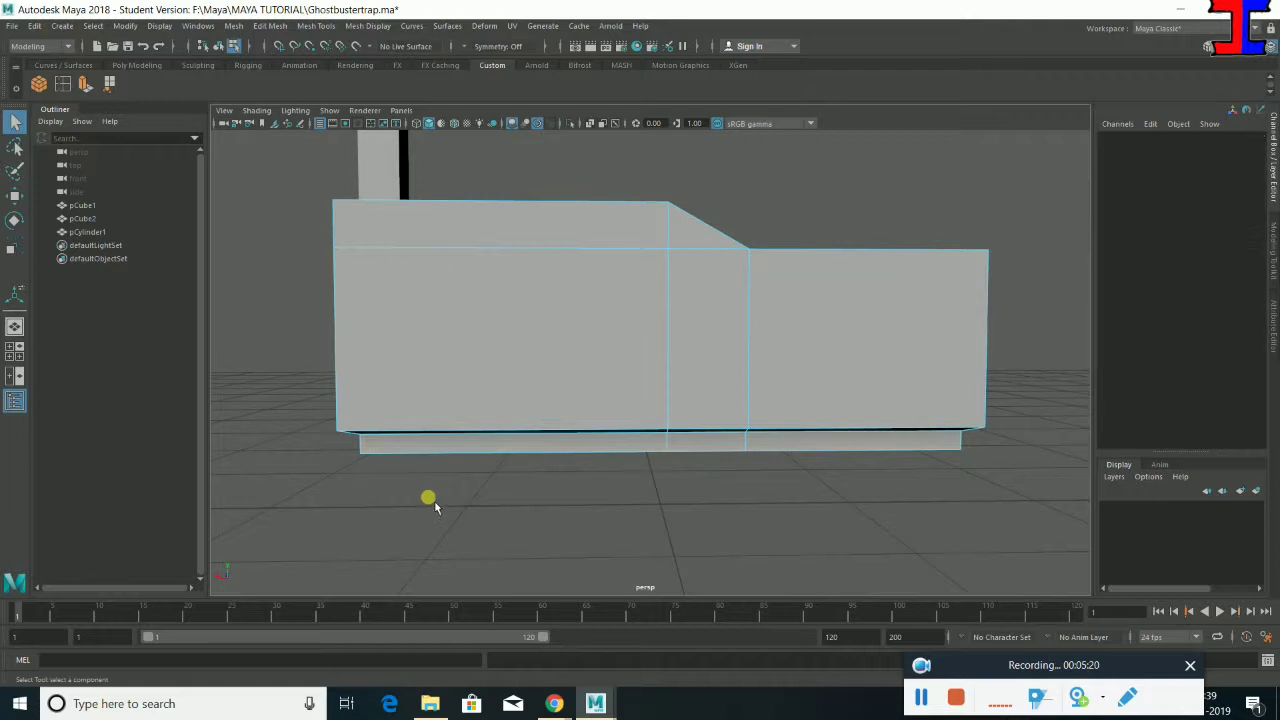
{"action": "left_click_drag", "start_coordinate": [318, 447], "coordinate": [1002, 480]}
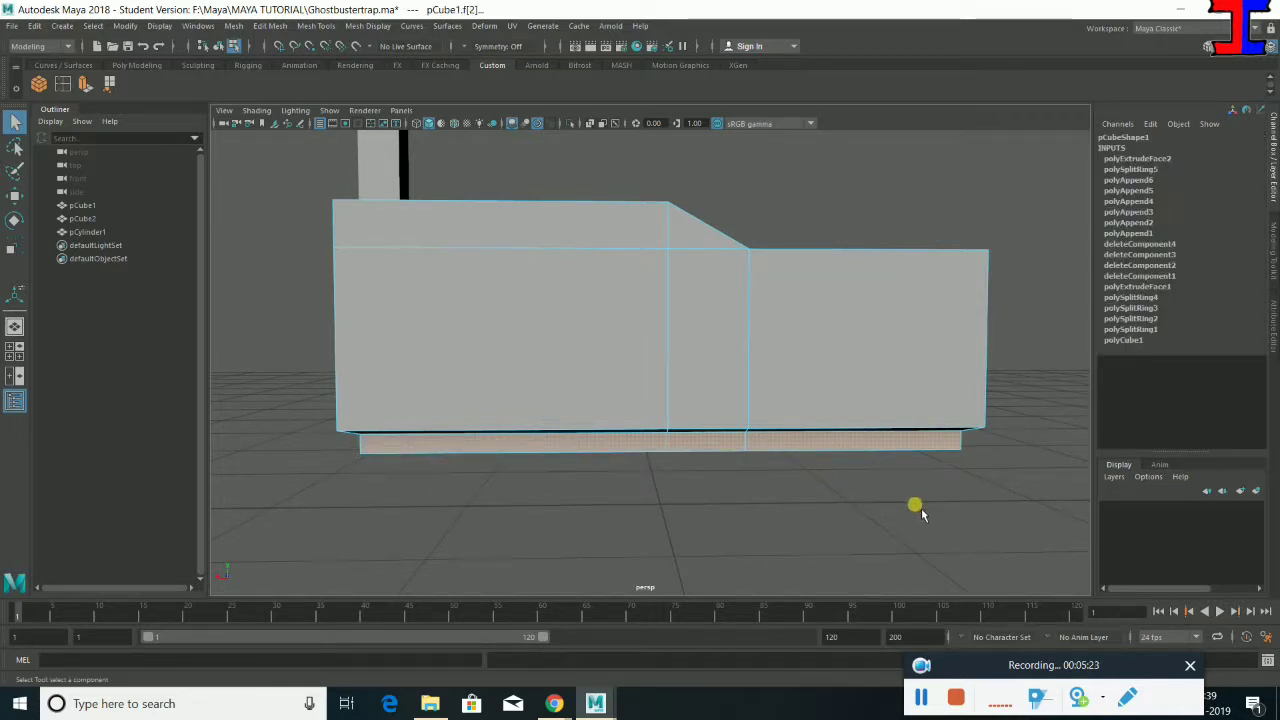
{"action": "left_click_drag", "start_coordinate": [890, 484], "coordinate": [648, 492], "text": "alt"}
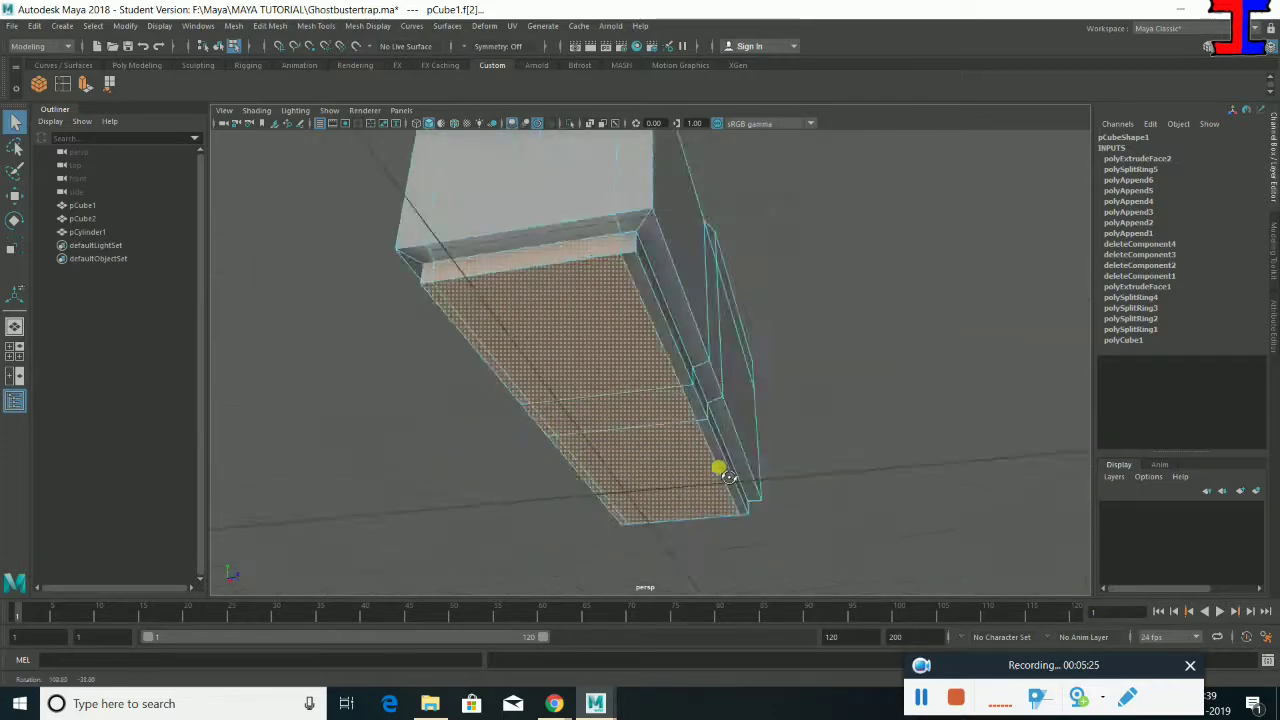
{"action": "left_click_drag", "start_coordinate": [656, 498], "coordinate": [718, 494], "text": "alt"}
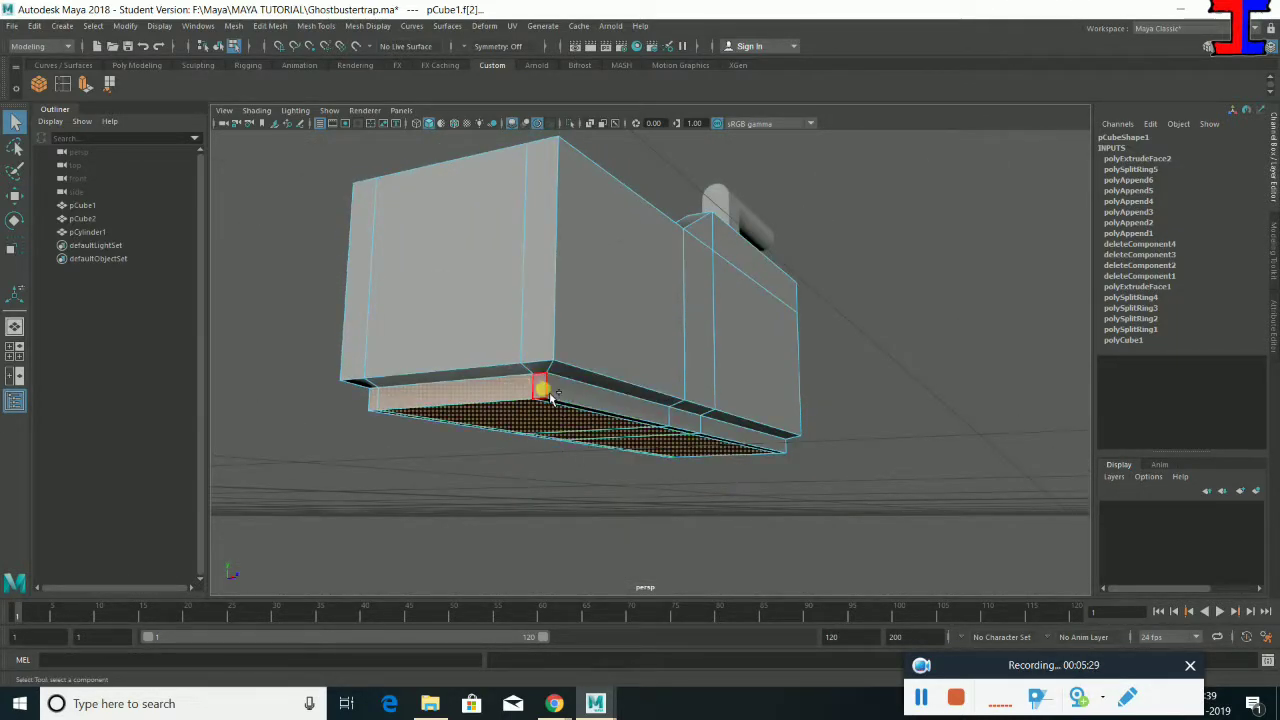
{"action": "double_click", "coordinate": [549, 396]}
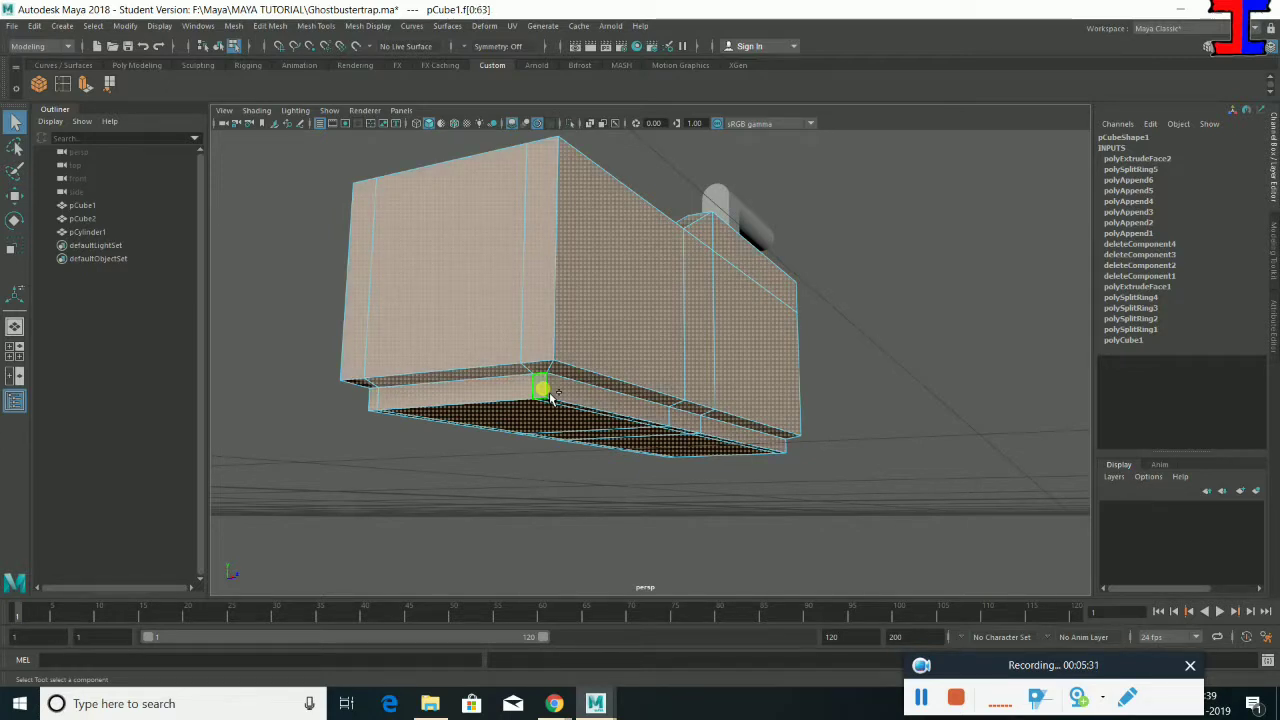
{"action": "left_click", "coordinate": [483, 462]}
From a side view, select the base's bottom strip faces and apply a second extrude
{"action": "mouse_move", "coordinate": [437, 457]}
{"action": "left_mouse_down", "text": "alt"}
{"action": "mouse_move", "coordinate": [580, 400]}
{"action": "mouse_move", "coordinate": [643, 472]}
{"action": "left_mouse_up", "text": "alt"}
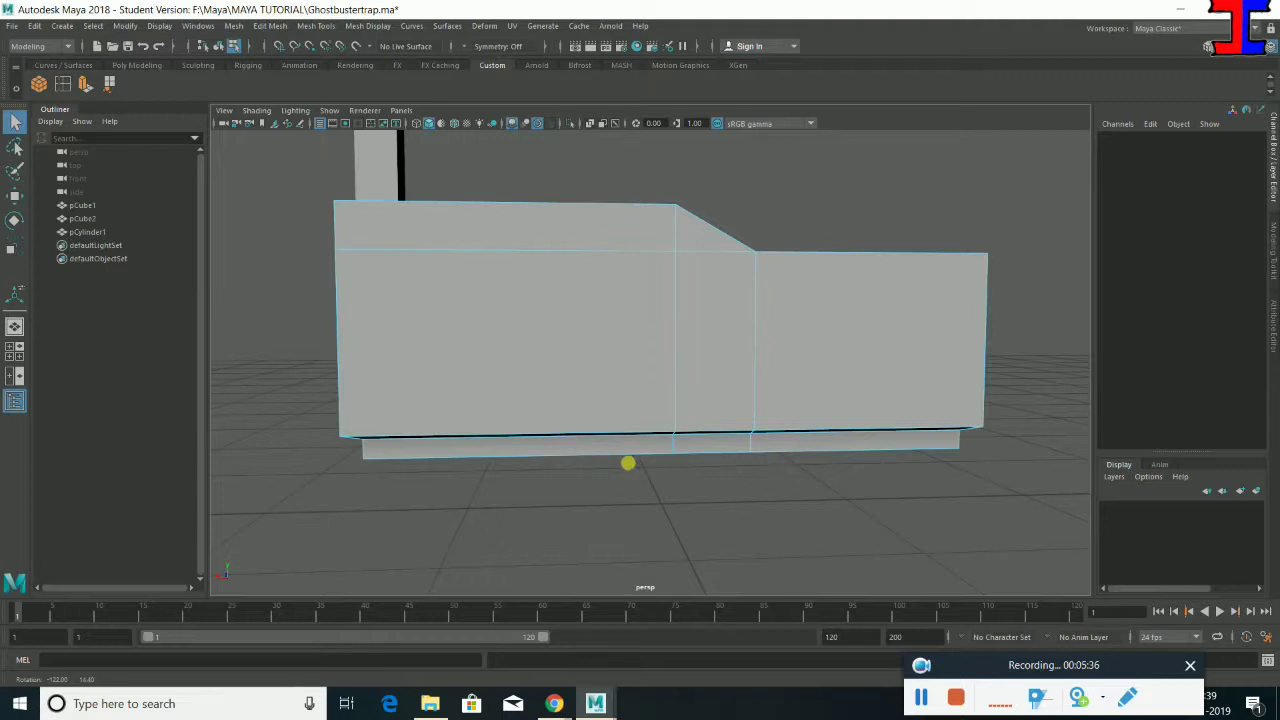
{"action": "mouse_move", "coordinate": [321, 461]}
{"action": "left_mouse_down"}
{"action": "mouse_move", "coordinate": [528, 452]}
{"action": "mouse_move", "coordinate": [965, 469]}
{"action": "left_mouse_up"}
{"action": "left_click_drag", "start_coordinate": [760, 492], "coordinate": [749, 489], "text": "alt"}
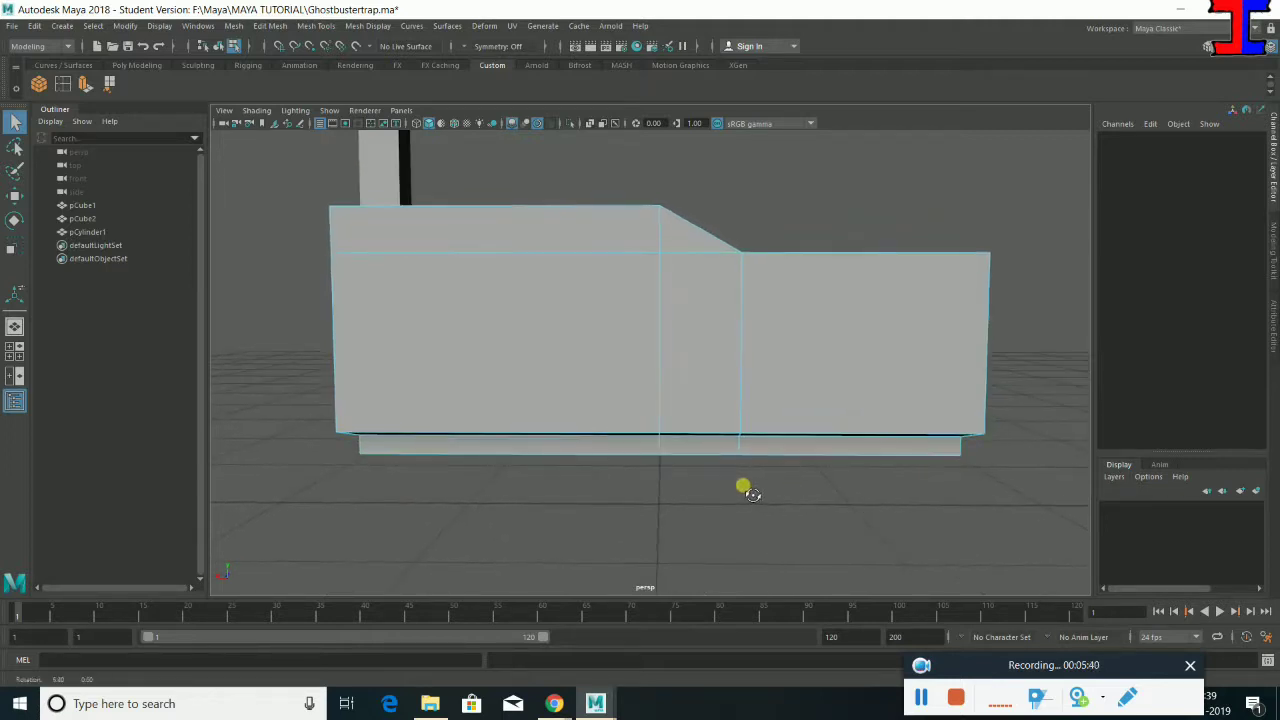
{"action": "mouse_move", "coordinate": [346, 448]}
{"action": "left_mouse_down"}
{"action": "mouse_move", "coordinate": [966, 484]}
{"action": "mouse_move", "coordinate": [797, 506]}
{"action": "mouse_move", "coordinate": [734, 500]}
{"action": "mouse_move", "coordinate": [758, 512]}
{"action": "mouse_move", "coordinate": [440, 477]}
{"action": "left_mouse_up"}
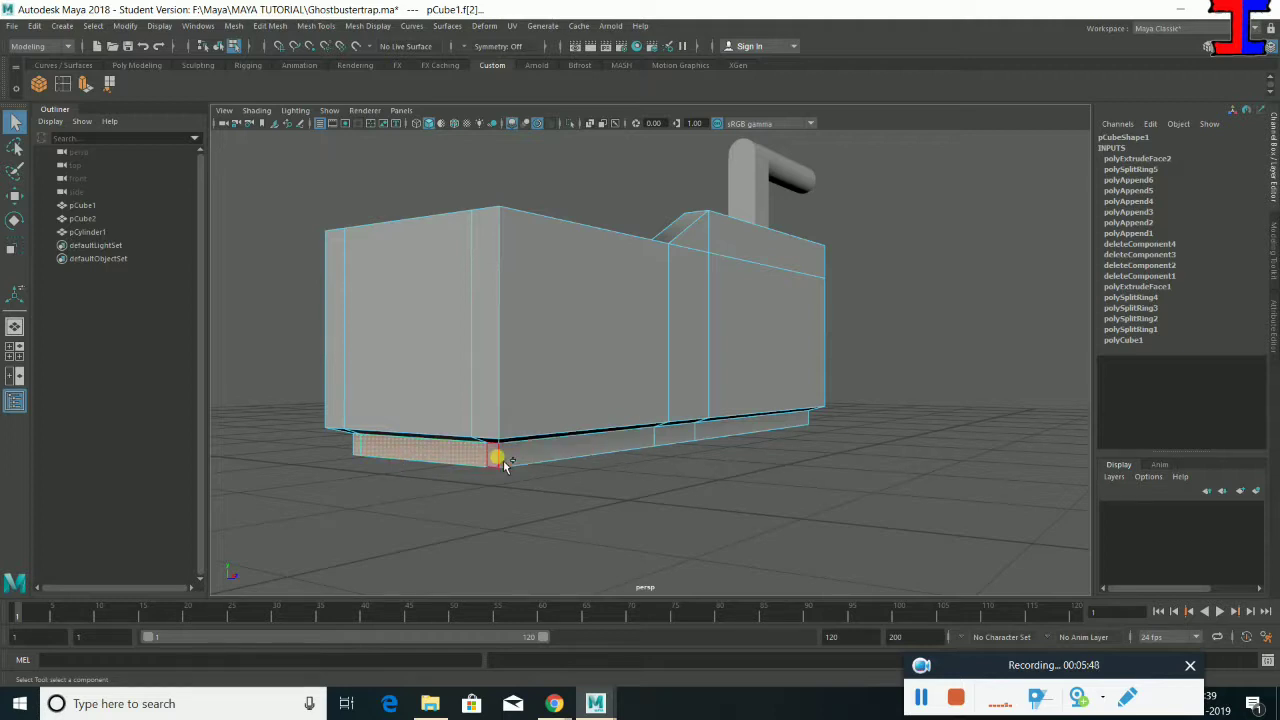
{"action": "left_click", "coordinate": [538, 455], "text": "shift"}
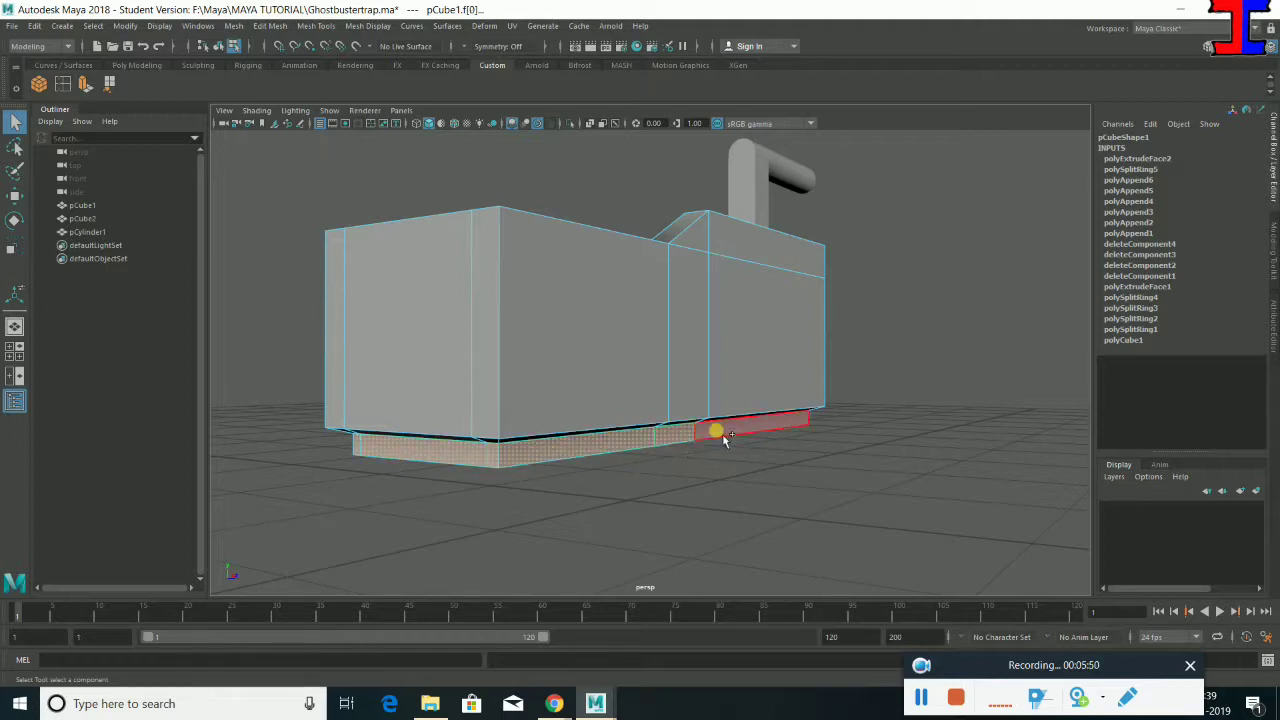
{"action": "mouse_move", "coordinate": [876, 452]}
{"action": "left_mouse_down", "text": "alt"}
{"action": "mouse_move", "coordinate": [606, 443]}
{"action": "mouse_move", "coordinate": [671, 451]}
{"action": "mouse_move", "coordinate": [674, 437]}
{"action": "left_mouse_up", "text": "alt"}
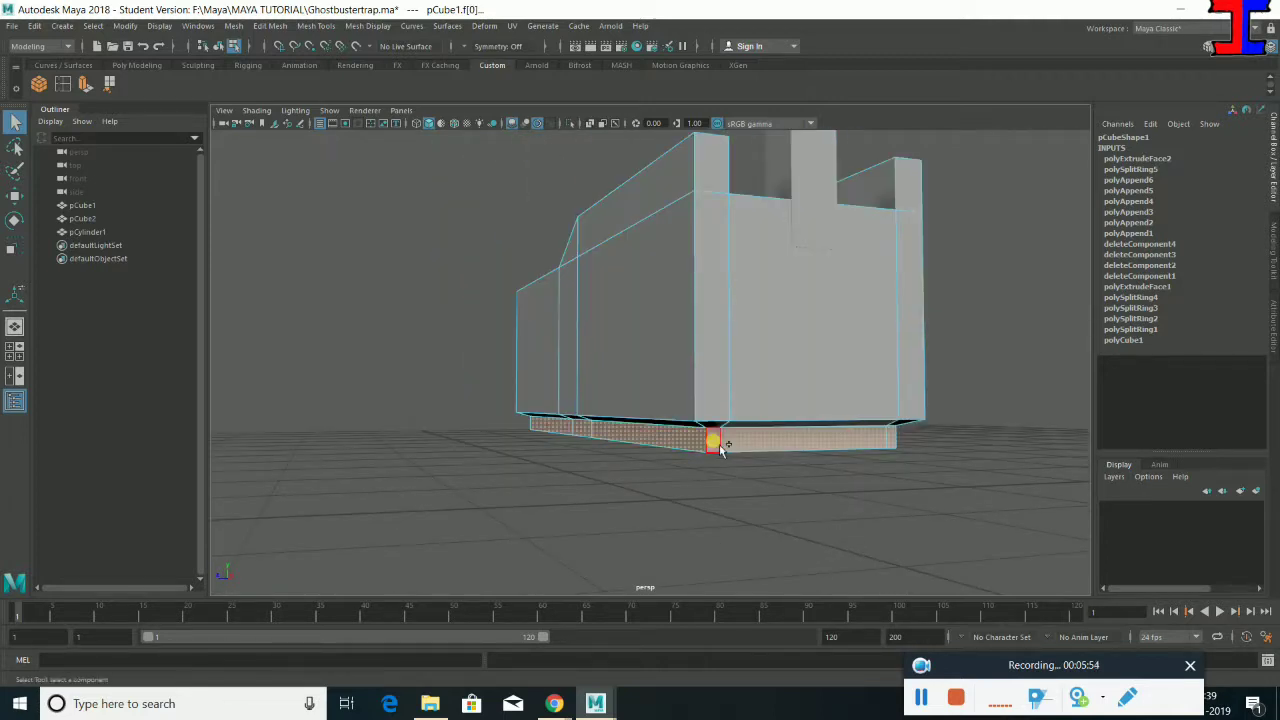
{"action": "left_click_drag", "start_coordinate": [596, 445], "coordinate": [586, 425], "text": "alt"}
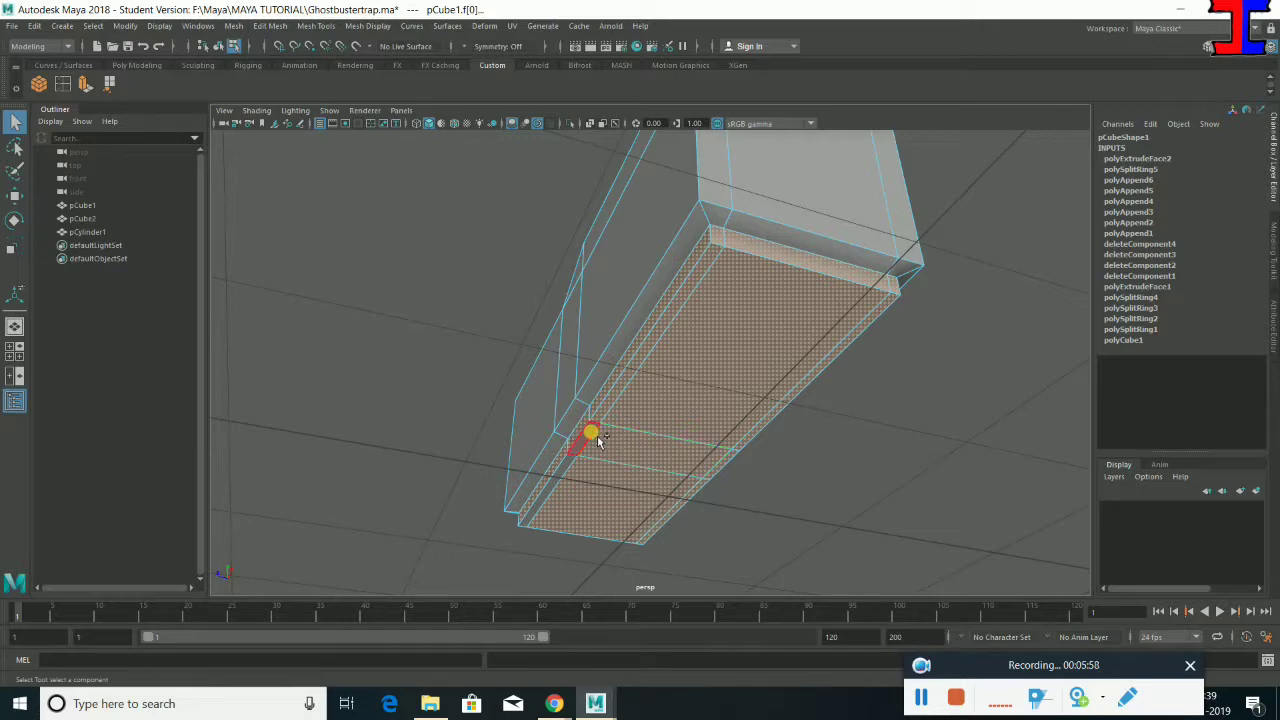
{"action": "mouse_move", "coordinate": [474, 371]}
{"action": "left_mouse_down", "text": "alt"}
{"action": "mouse_move", "coordinate": [529, 409]}
{"action": "mouse_move", "coordinate": [729, 406]}
{"action": "mouse_move", "coordinate": [877, 435]}
{"action": "mouse_move", "coordinate": [880, 421]}
{"action": "left_mouse_up", "text": "alt"}
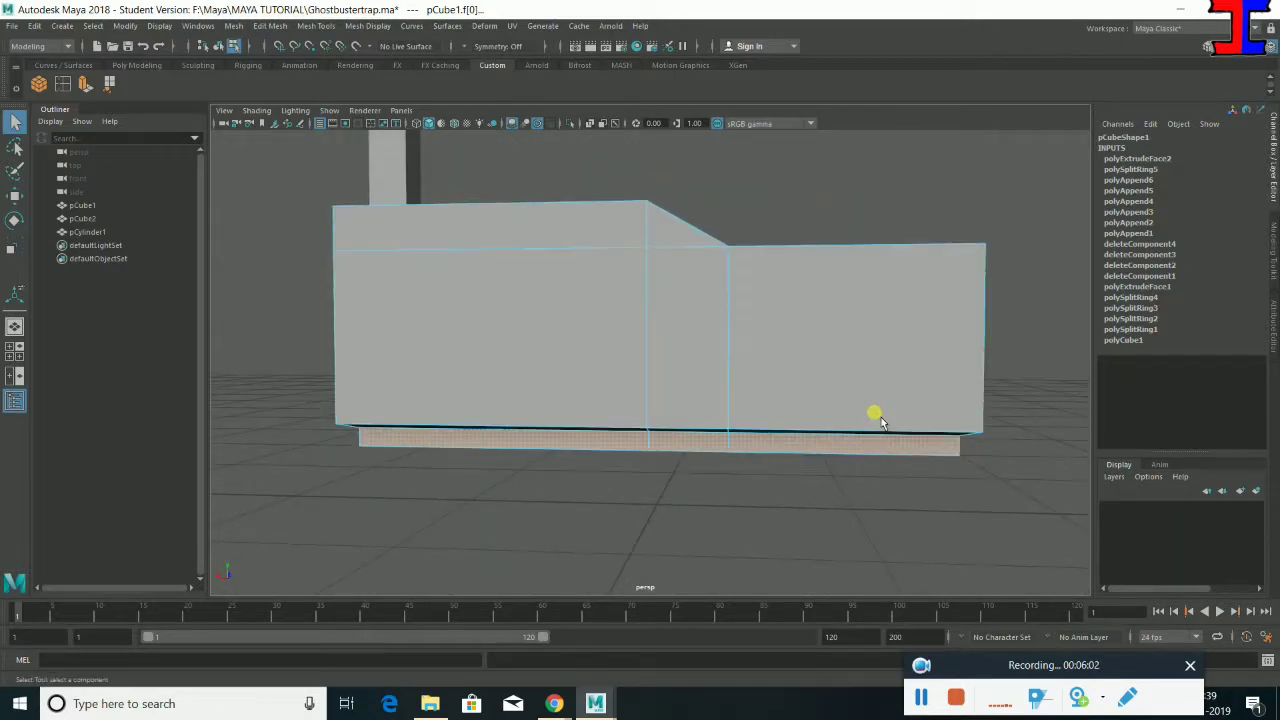
{"action": "left_click", "coordinate": [93, 92]}
{"action": "mouse_move", "coordinate": [811, 214]}
{"action": "left_mouse_down", "text": "alt"}
{"action": "mouse_move", "coordinate": [864, 248]}
{"action": "mouse_move", "coordinate": [826, 240]}
{"action": "mouse_move", "coordinate": [914, 309]}
{"action": "mouse_move", "coordinate": [910, 327]}
{"action": "left_mouse_up", "text": "alt"}
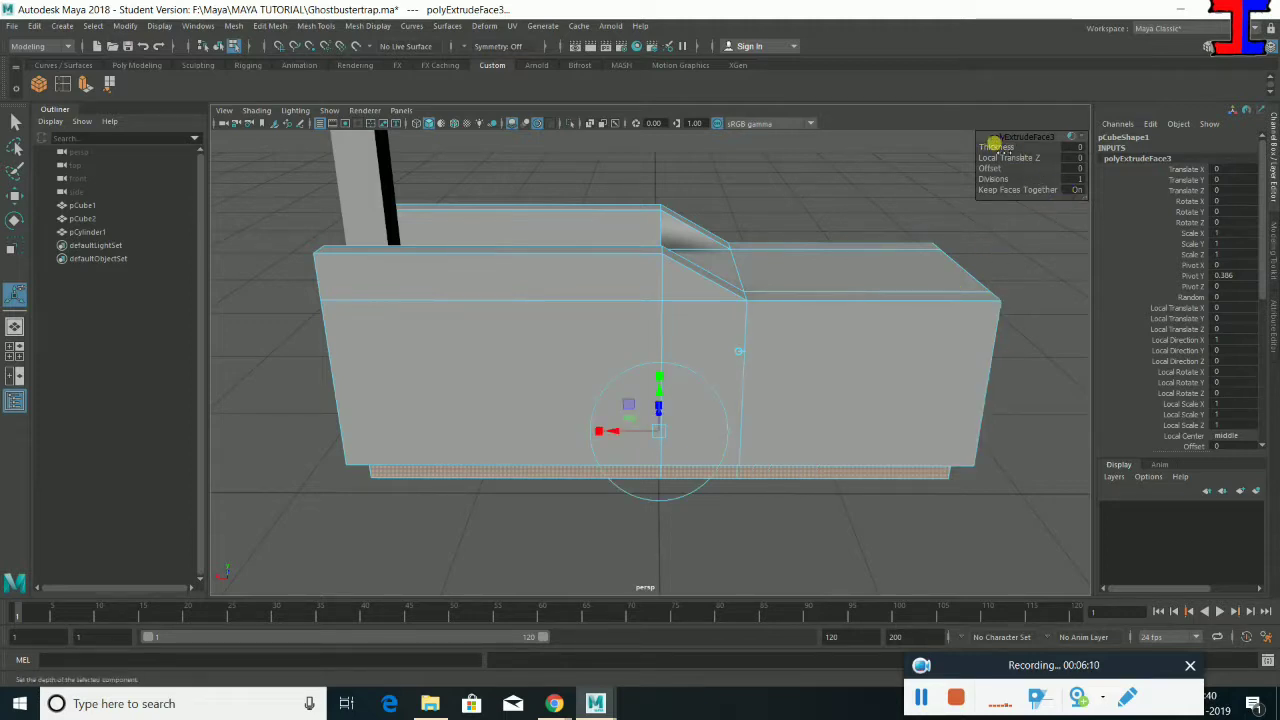
Try a thickness on the new bottom extrusion and pull the bottom faces slightly down
{"action": "left_click_drag", "start_coordinate": [998, 147], "coordinate": [995, 147]}
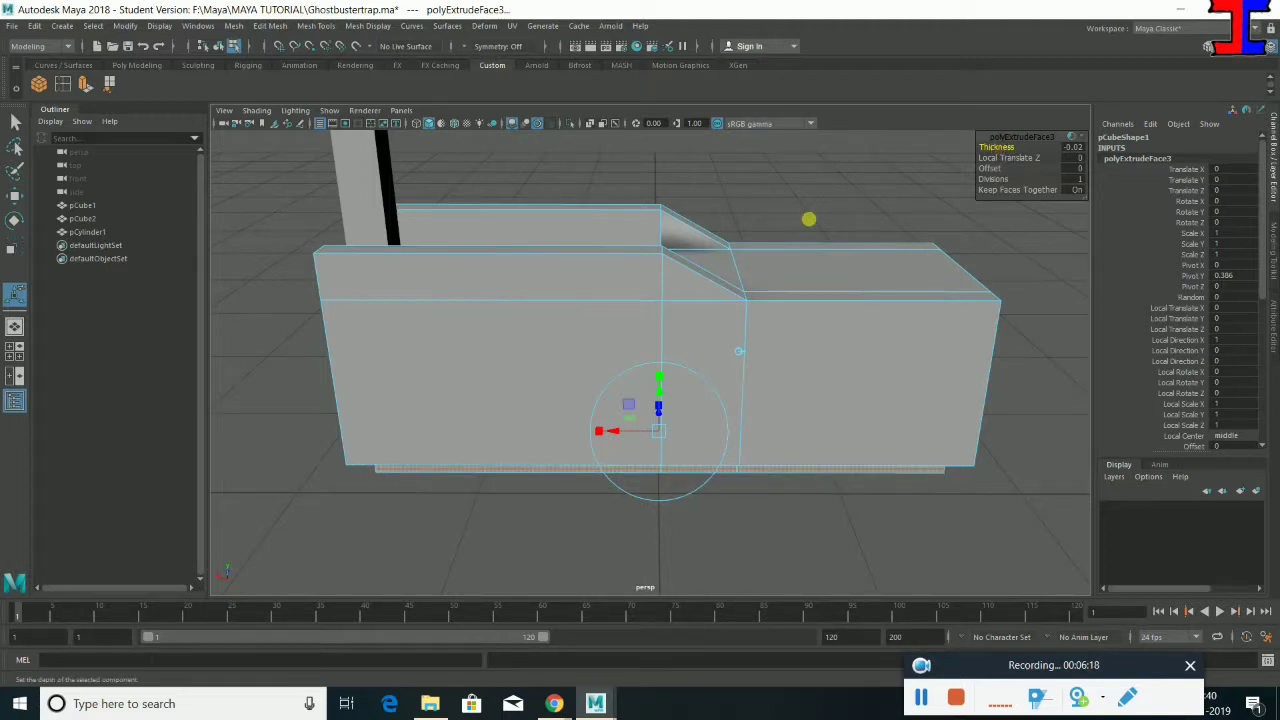
{"action": "key", "text": "ctrl+z"}
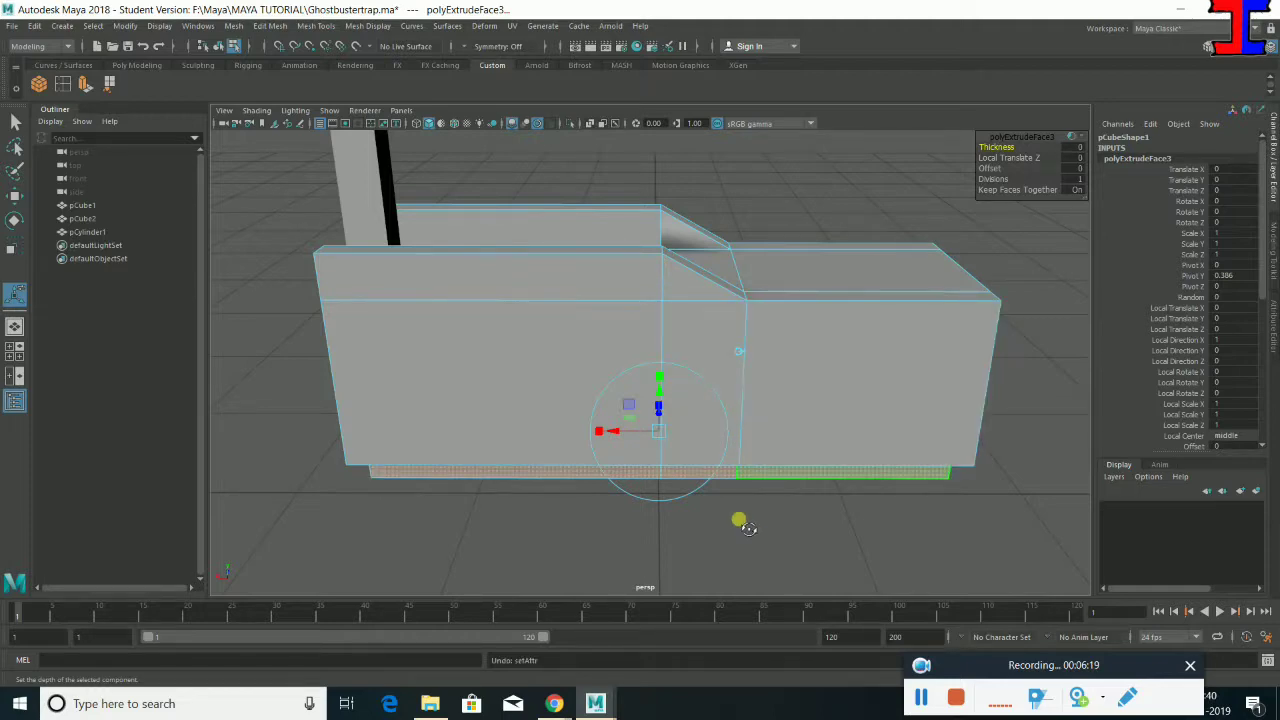
{"action": "left_click_drag", "start_coordinate": [746, 539], "coordinate": [689, 520], "text": "alt"}
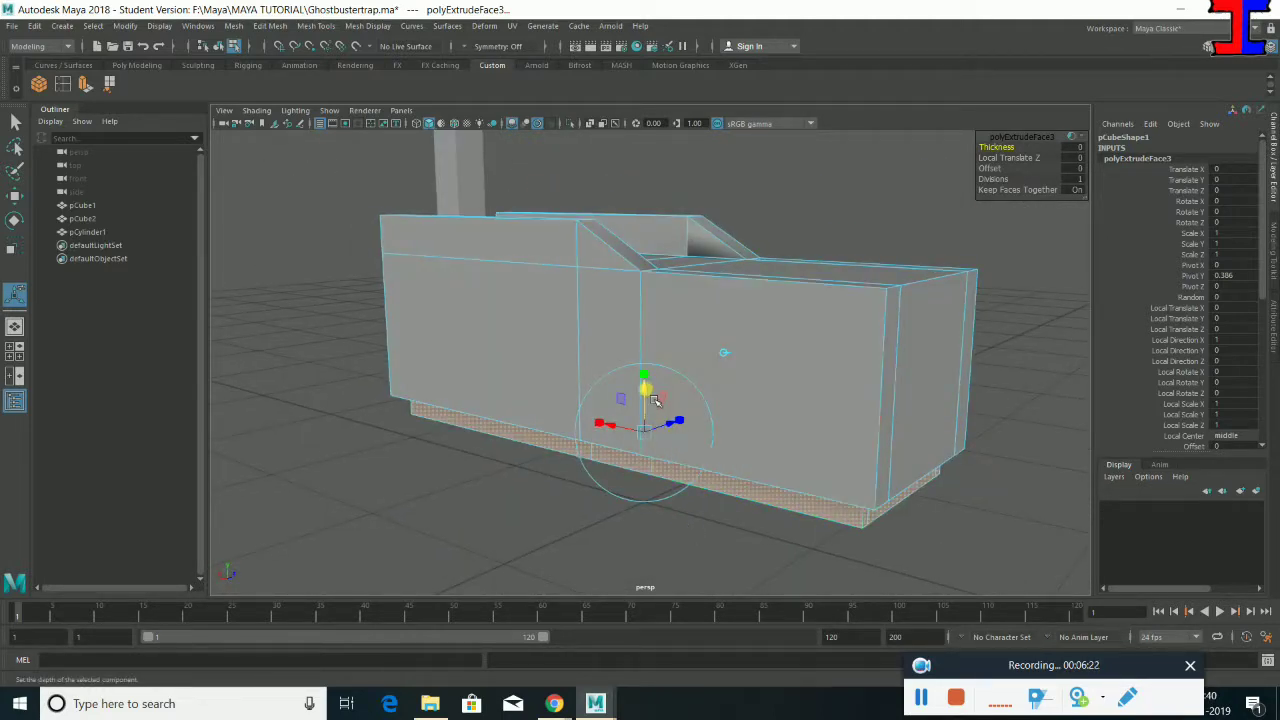
{"action": "left_click_drag", "start_coordinate": [655, 403], "coordinate": [652, 416]}
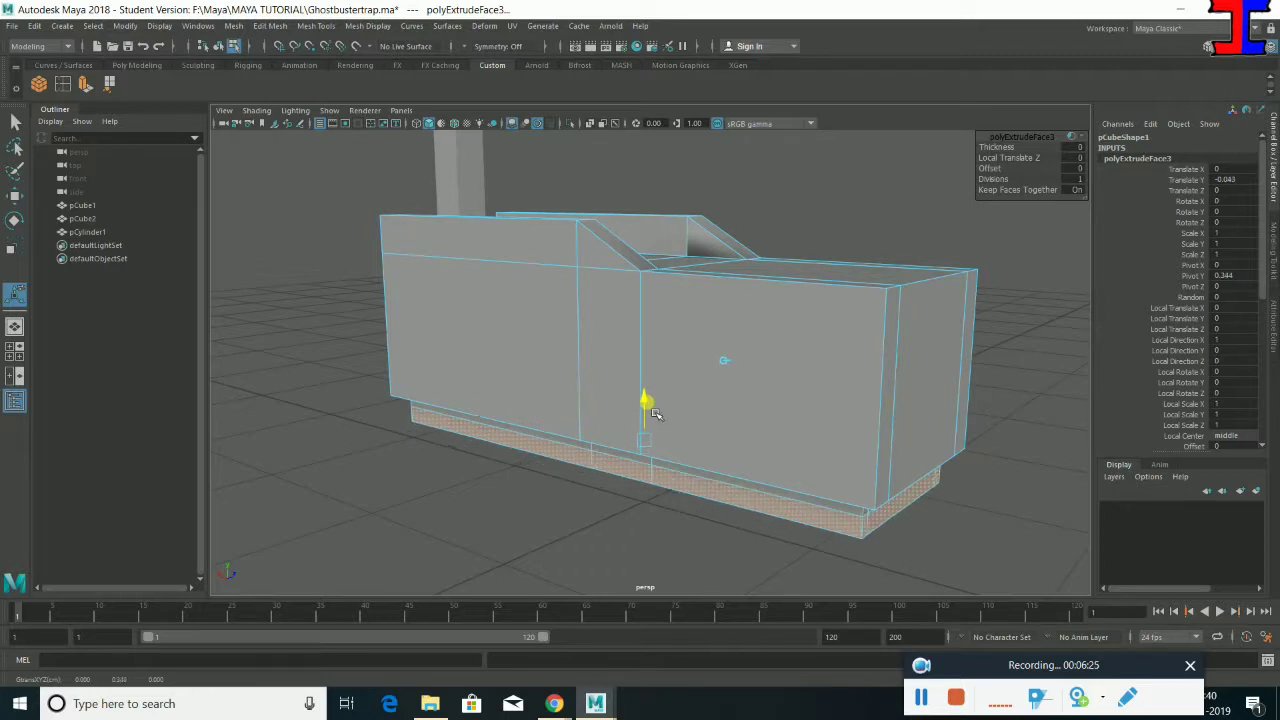
{"action": "mouse_move", "coordinate": [652, 416]}
{"action": "left_mouse_down", "text": "alt"}
{"action": "mouse_move", "coordinate": [446, 434]}
{"action": "mouse_move", "coordinate": [474, 434]}
{"action": "left_mouse_up", "text": "alt"}
{"action": "left_click", "coordinate": [1006, 149]}
{"action": "middle_click_drag", "start_coordinate": [1008, 151], "coordinate": [1011, 147]}
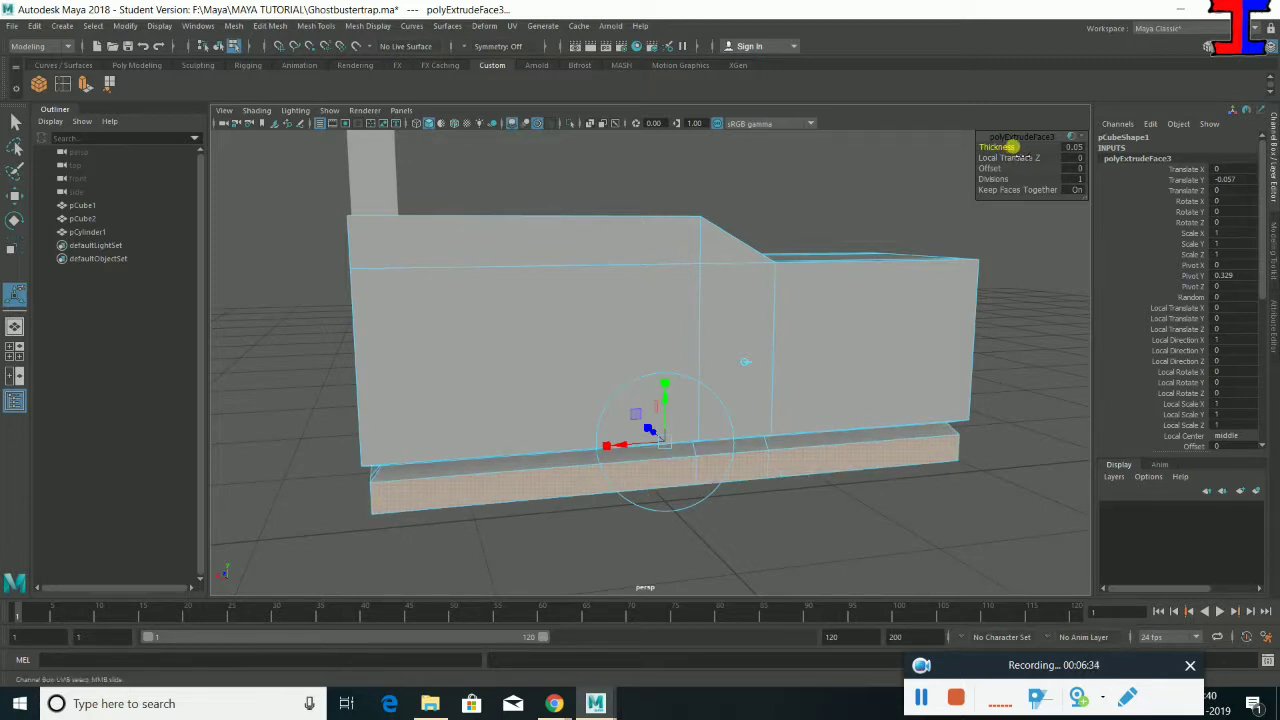
{"action": "mouse_move", "coordinate": [848, 506]}
{"action": "left_mouse_down", "text": "alt"}
{"action": "mouse_move", "coordinate": [856, 494]}
{"action": "mouse_move", "coordinate": [805, 530]}
{"action": "mouse_move", "coordinate": [811, 503]}
{"action": "mouse_move", "coordinate": [714, 457]}
{"action": "left_mouse_up", "text": "alt"}
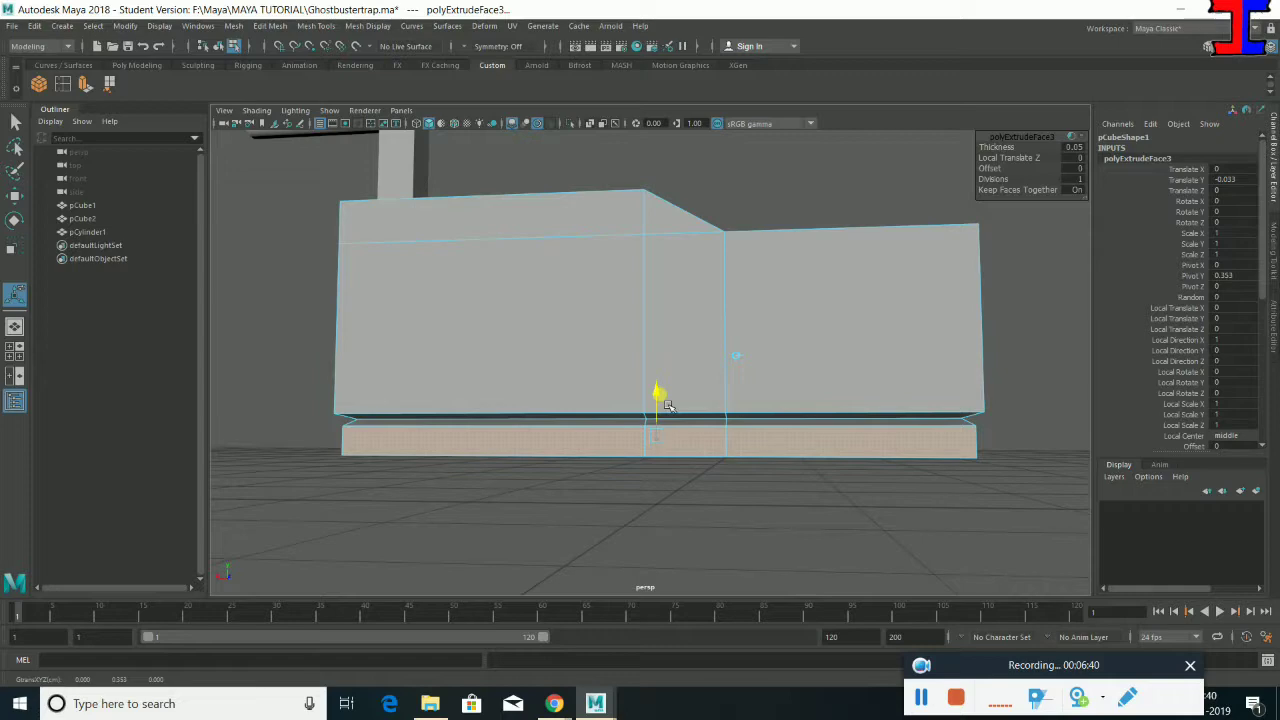
Revert the thickness to 0, lower the faces to Translate Y -0.089, and extrude them again
{"action": "left_click", "coordinate": [645, 422]}
{"action": "mouse_move", "coordinate": [517, 466]}
{"action": "left_mouse_down", "text": "alt"}
{"action": "mouse_move", "coordinate": [694, 466]}
{"action": "mouse_move", "coordinate": [597, 457]}
{"action": "mouse_move", "coordinate": [542, 477]}
{"action": "mouse_move", "coordinate": [463, 471]}
{"action": "mouse_move", "coordinate": [490, 485]}
{"action": "left_mouse_up", "text": "alt"}
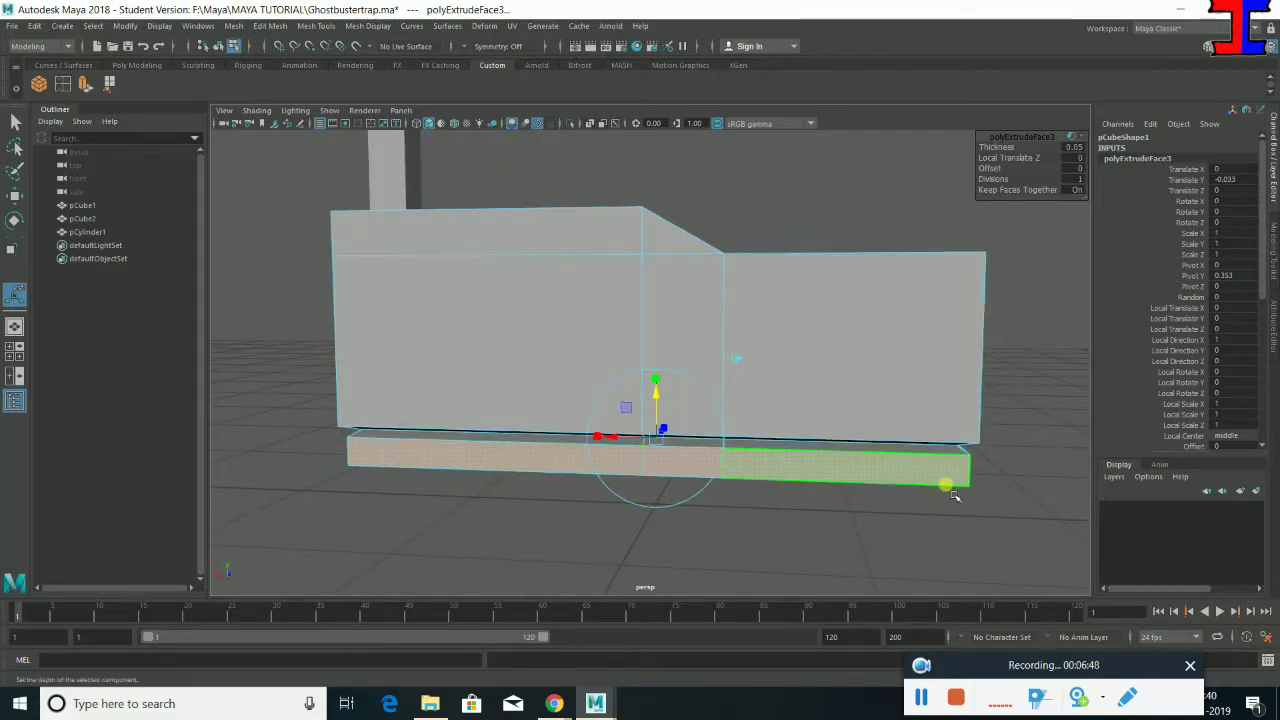
{"action": "key", "text": "alt+Tab"}
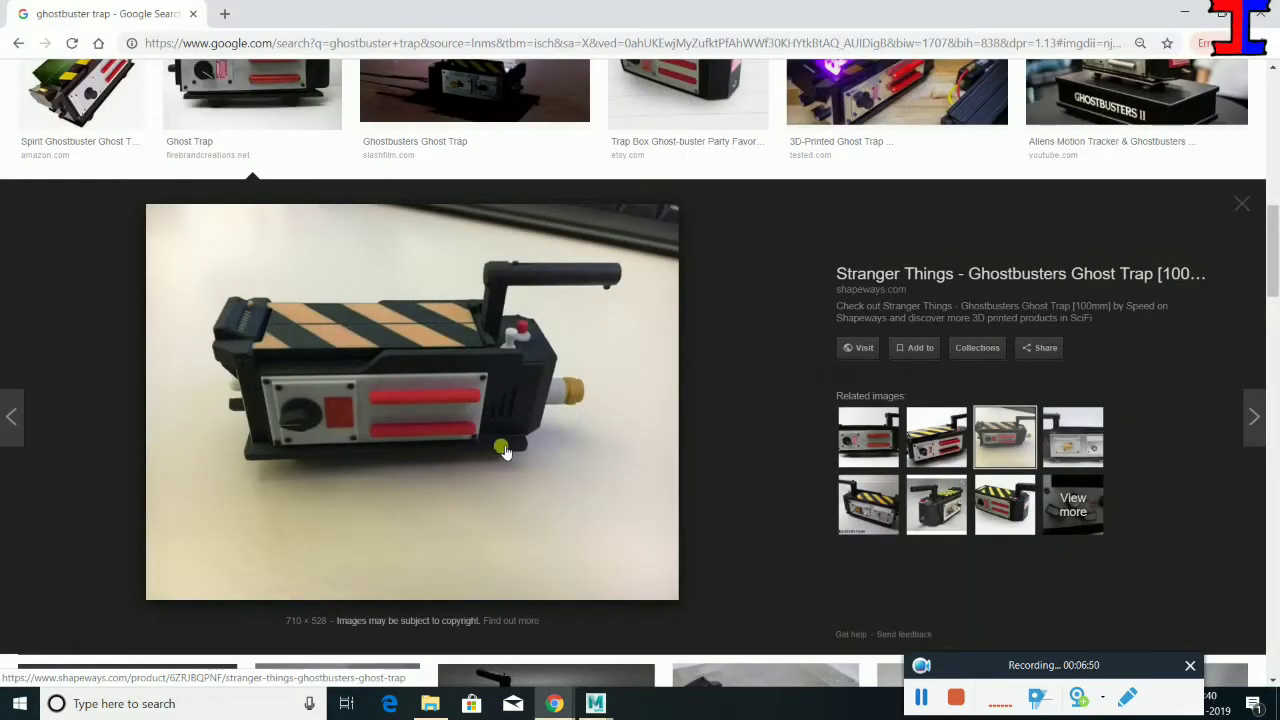
{"action": "key", "text": "alt+Tab"}
{"action": "key", "text": "ctrl+z"}
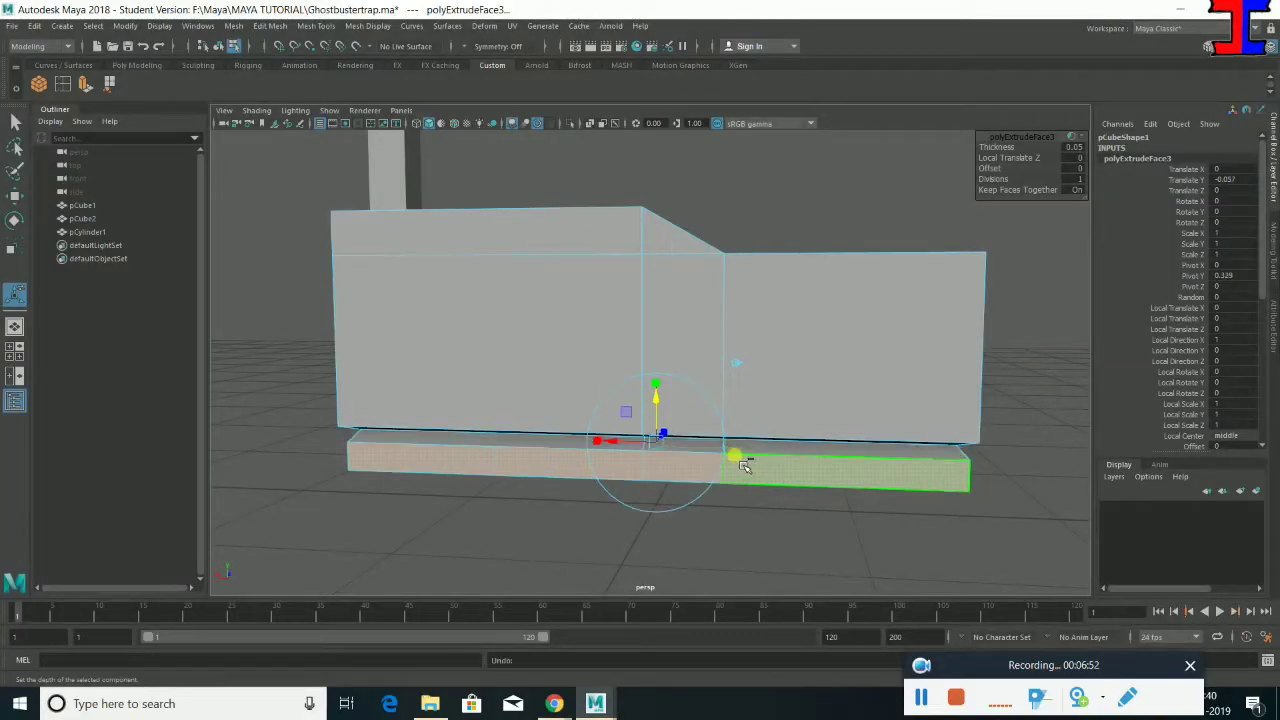
{"action": "key", "text": "ctrl+z"}
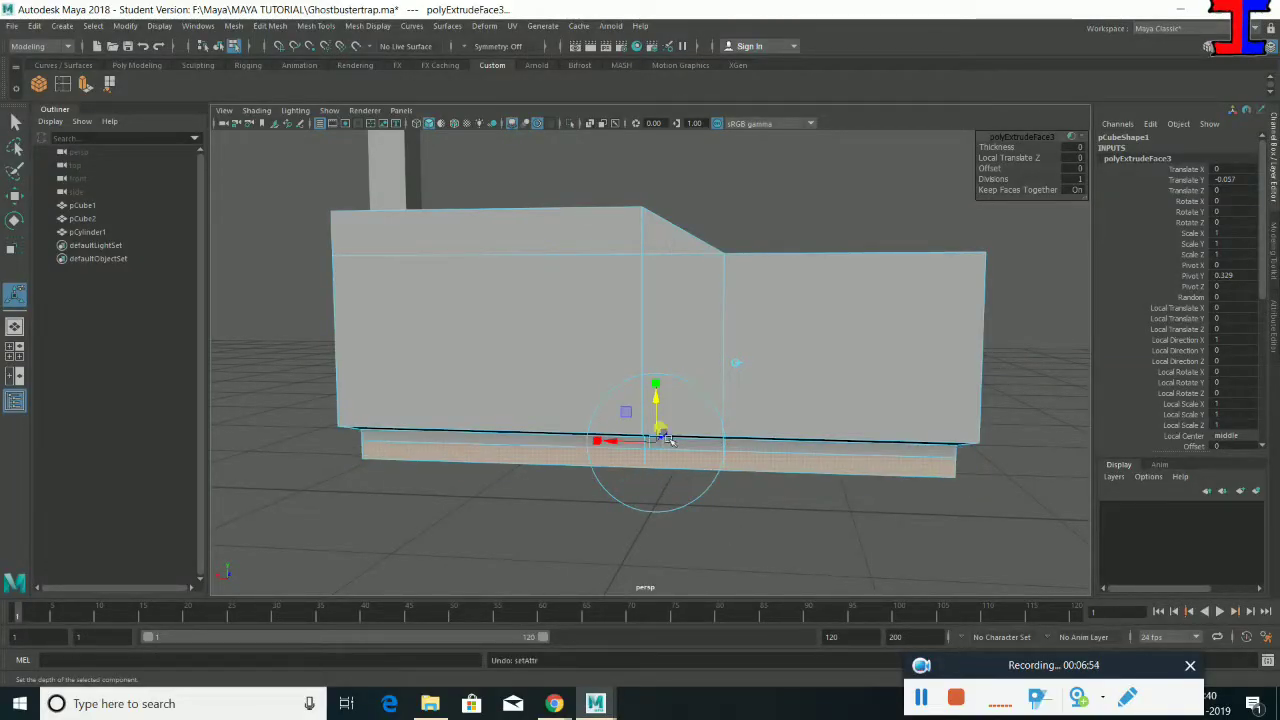
{"action": "left_click_drag", "start_coordinate": [660, 410], "coordinate": [665, 421]}
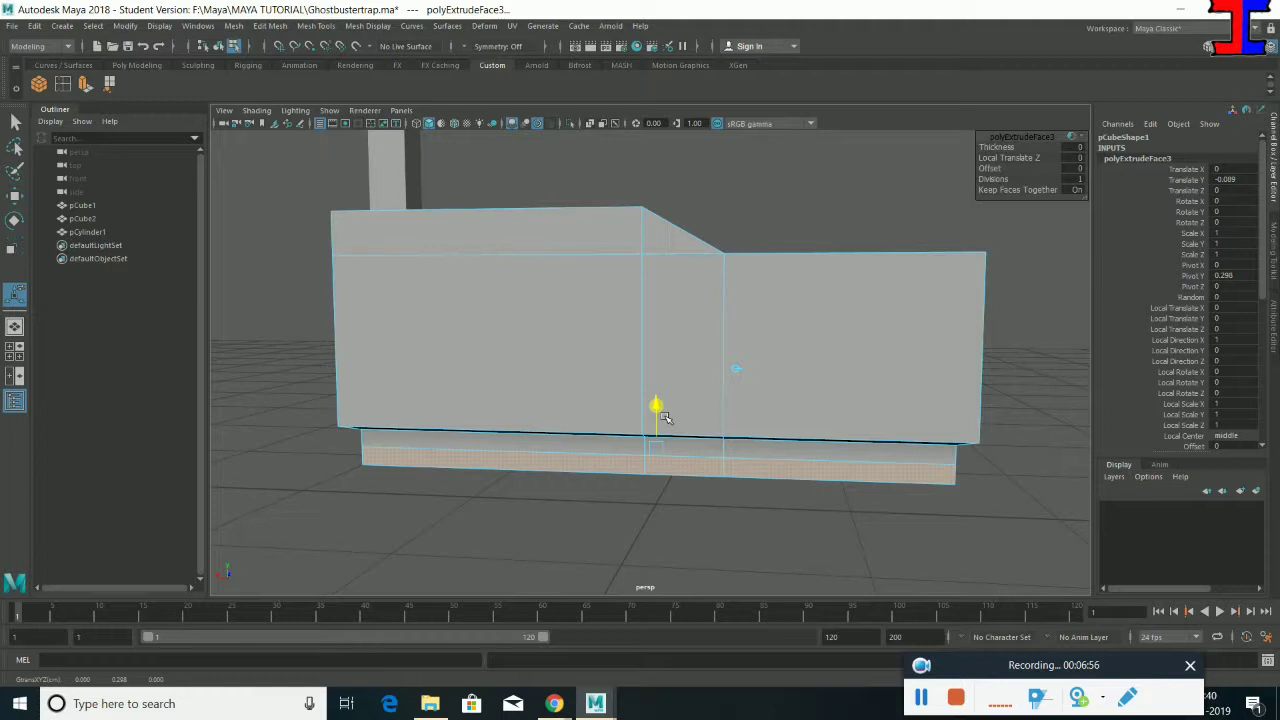
{"action": "left_click", "coordinate": [90, 84]}
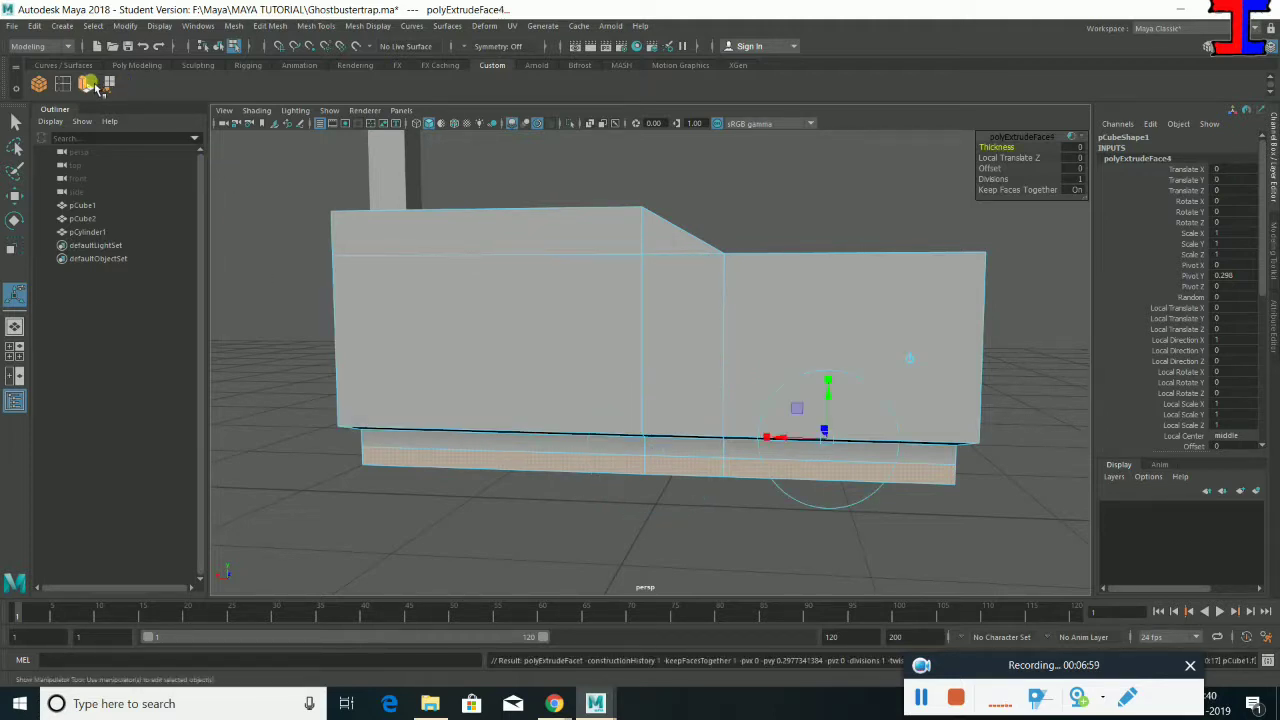
Give the new bottom extrusion a thickness of 0.07
{"action": "left_click", "coordinate": [910, 360]}
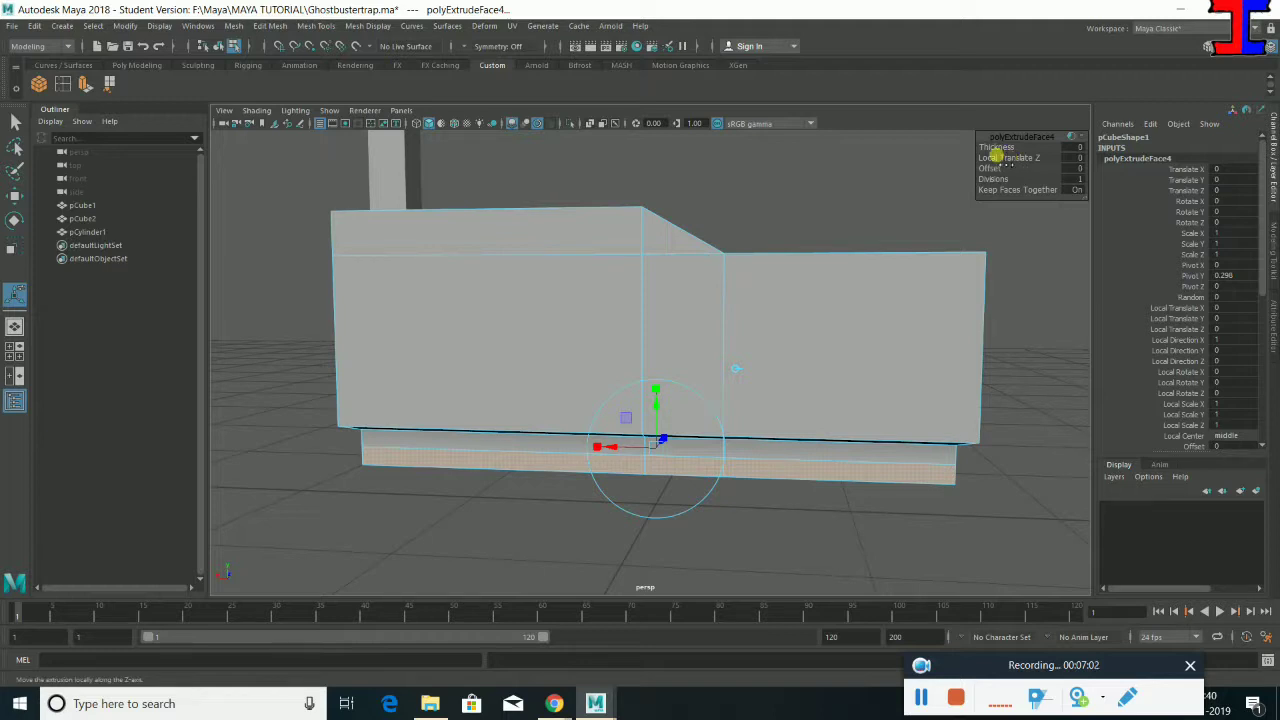
{"action": "left_click_drag", "start_coordinate": [1003, 155], "coordinate": [1007, 156]}
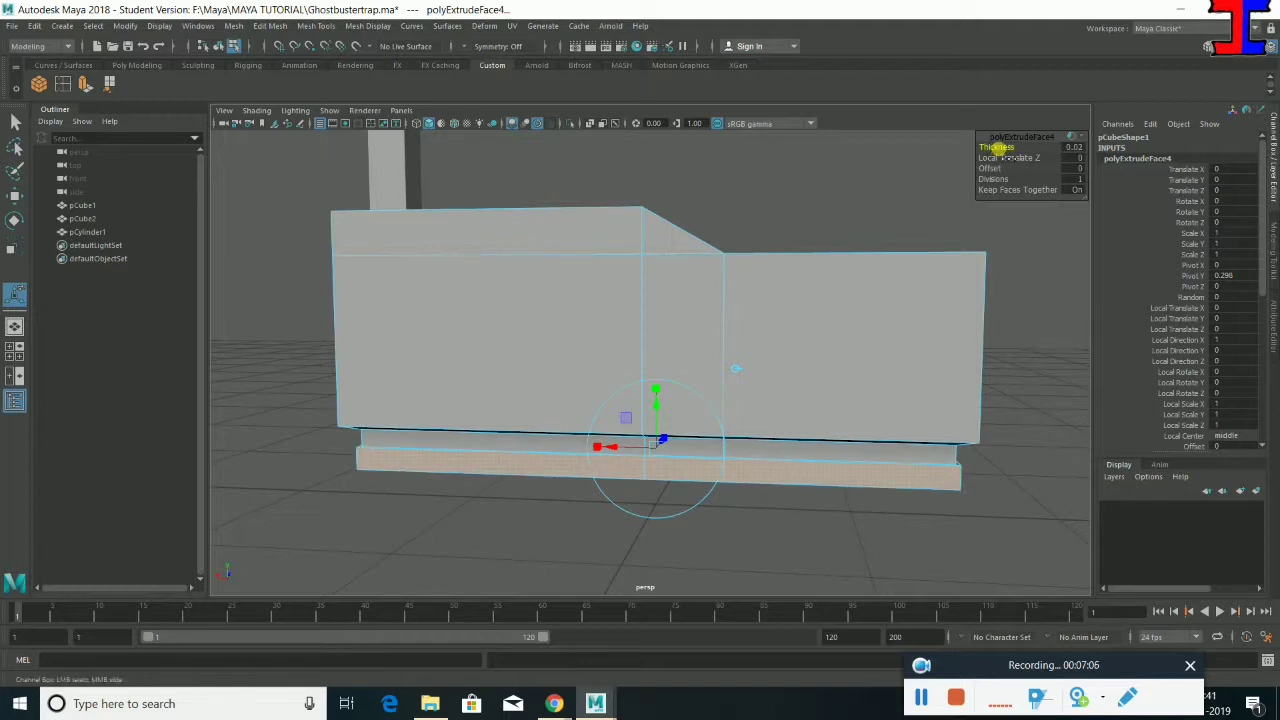
{"action": "left_click_drag", "start_coordinate": [1003, 147], "coordinate": [1004, 147]}
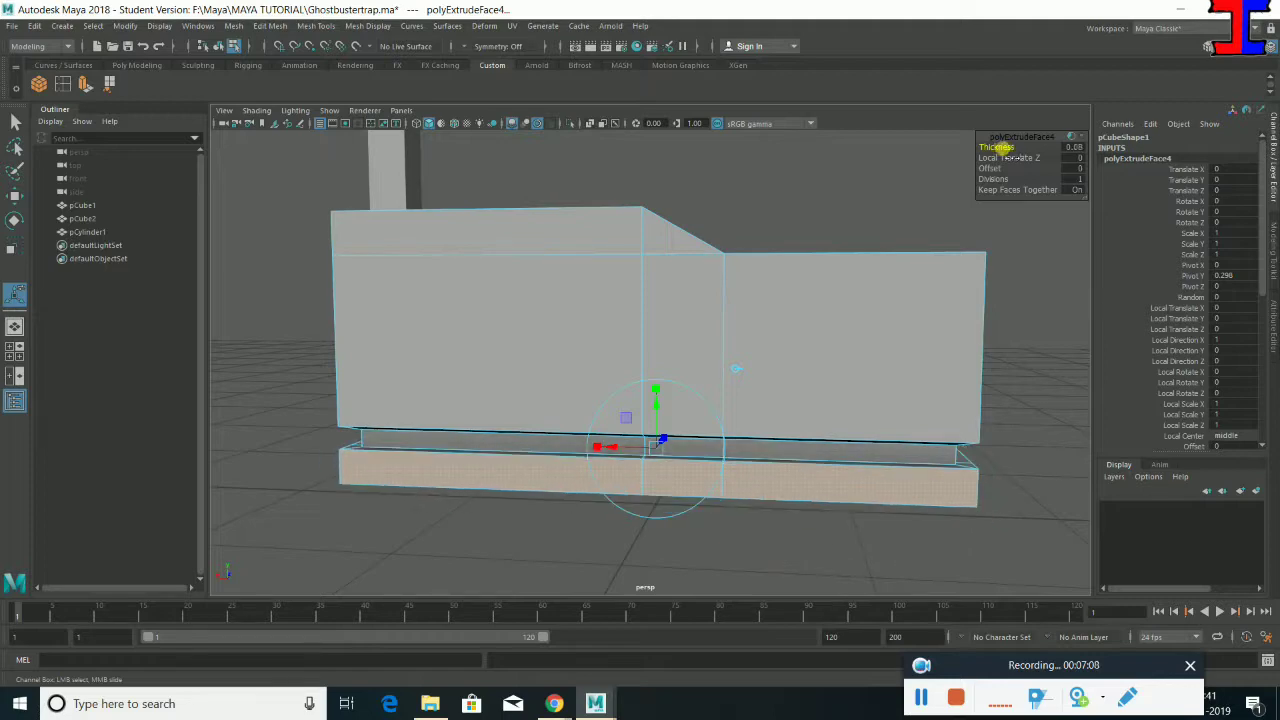
{"action": "left_click_drag", "start_coordinate": [434, 266], "coordinate": [451, 269], "text": "alt"}
Nudge the base slab up to Translate Y -0.036, checking the reference photo, then deselect
{"action": "left_click", "coordinate": [567, 386]}
{"action": "key", "text": "alt+Tab"}
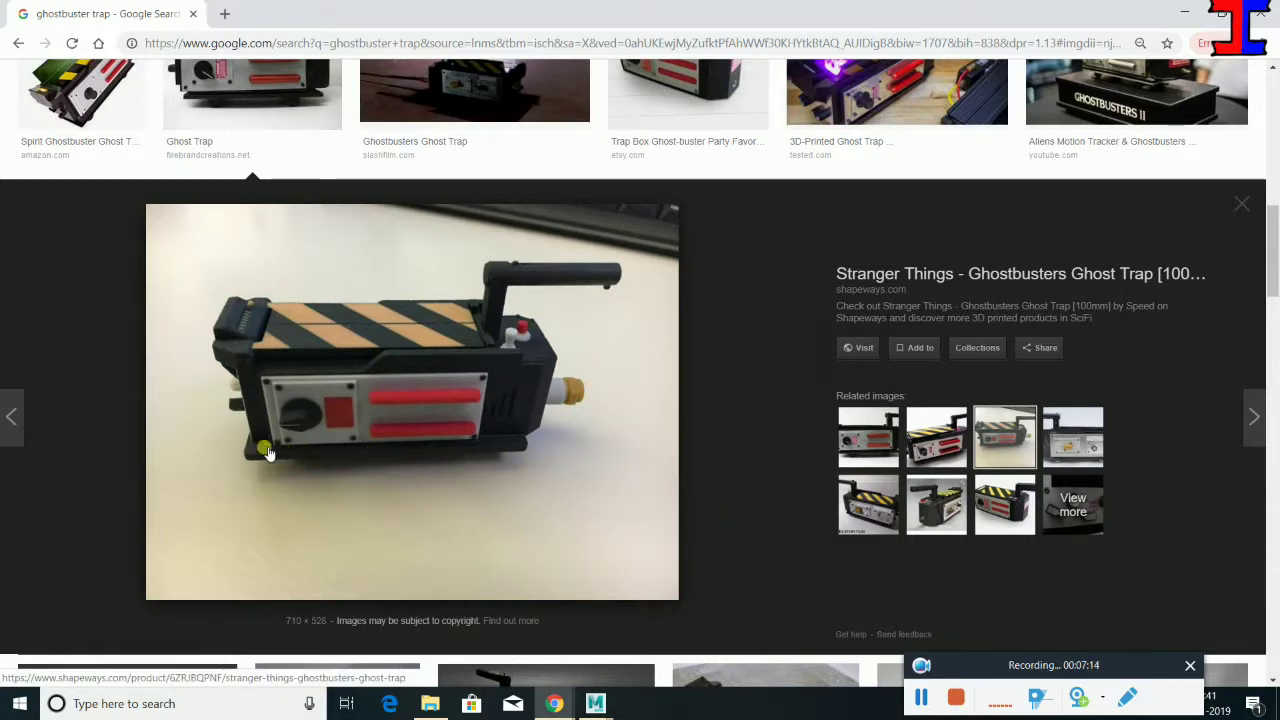
{"action": "key", "text": "alt+Tab"}
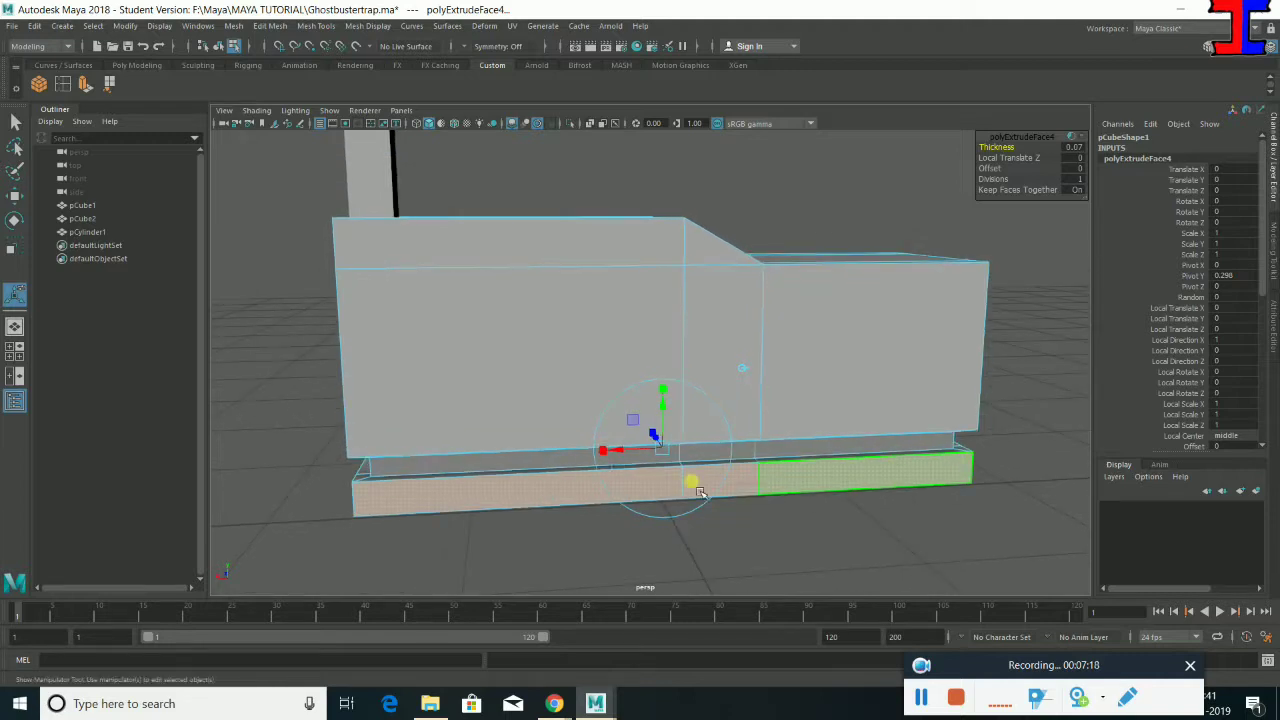
{"action": "left_click_drag", "start_coordinate": [661, 400], "coordinate": [677, 425]}
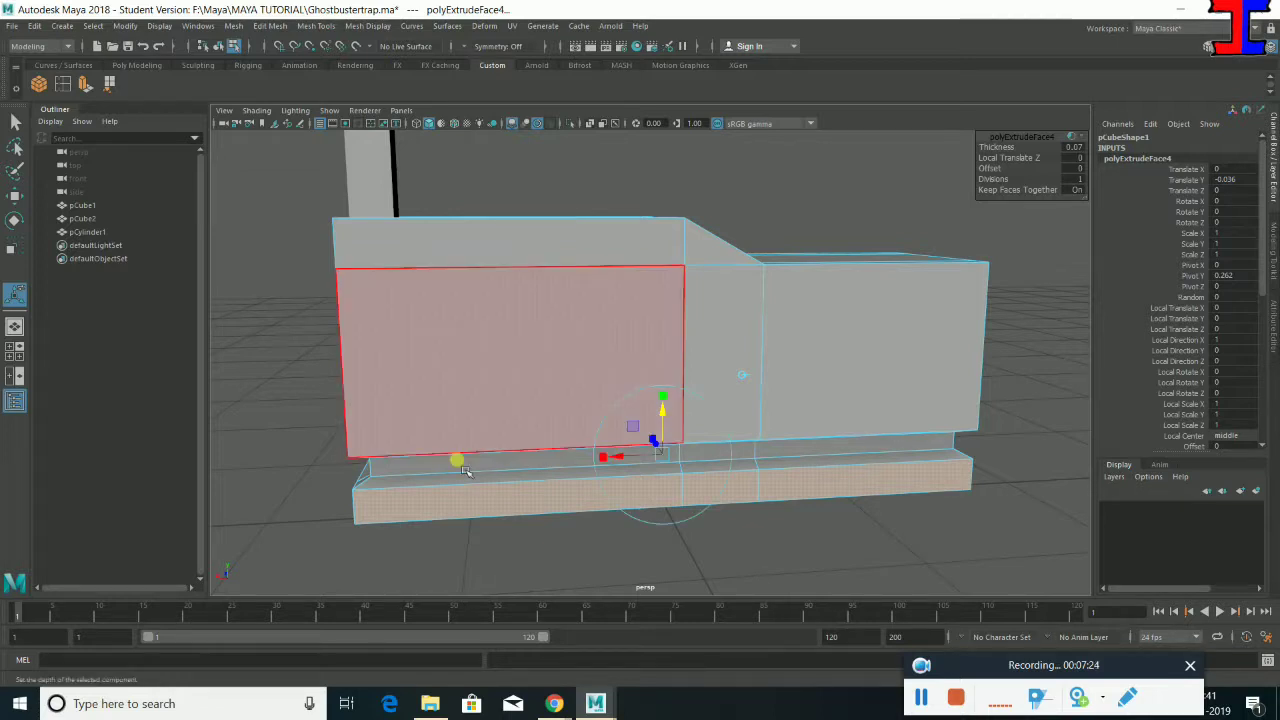
{"action": "mouse_move", "coordinate": [294, 429]}
{"action": "left_mouse_down", "text": "alt"}
{"action": "mouse_move", "coordinate": [342, 425]}
{"action": "mouse_move", "coordinate": [297, 431]}
{"action": "mouse_move", "coordinate": [311, 429]}
{"action": "left_mouse_up", "text": "alt"}
{"action": "key", "text": "alt+Tab"}
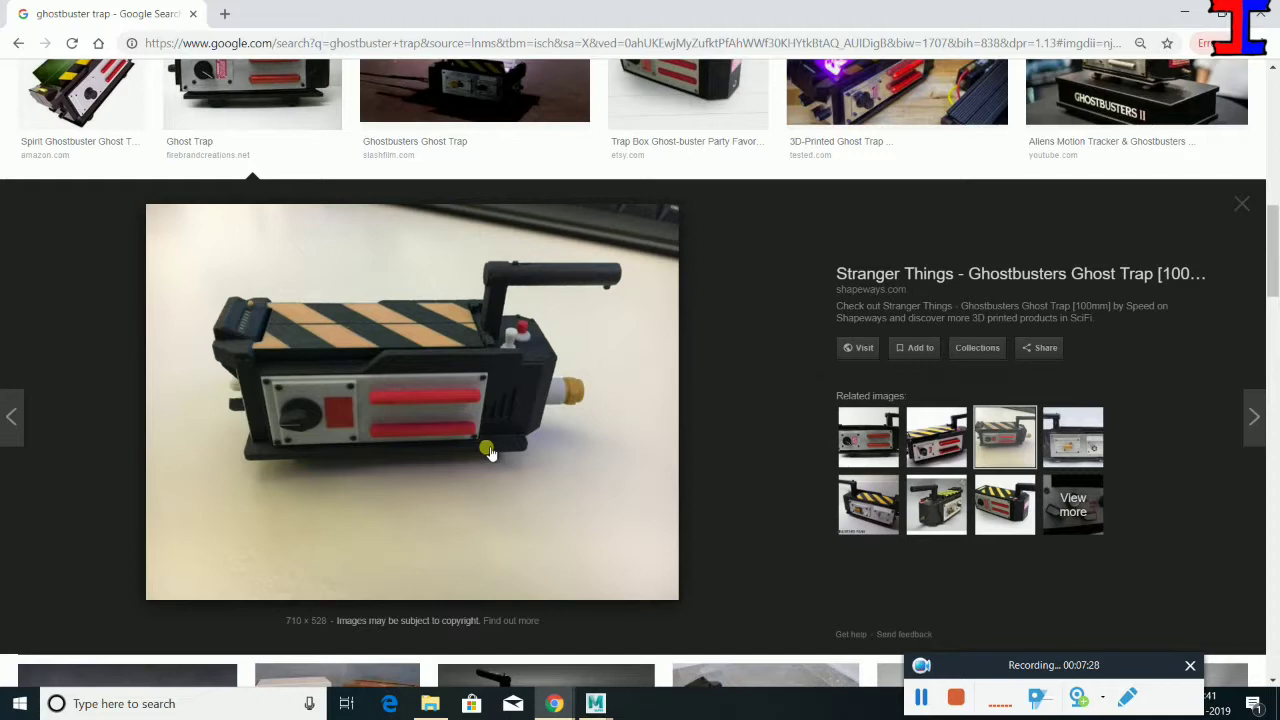
{"action": "key", "text": "alt+Tab"}
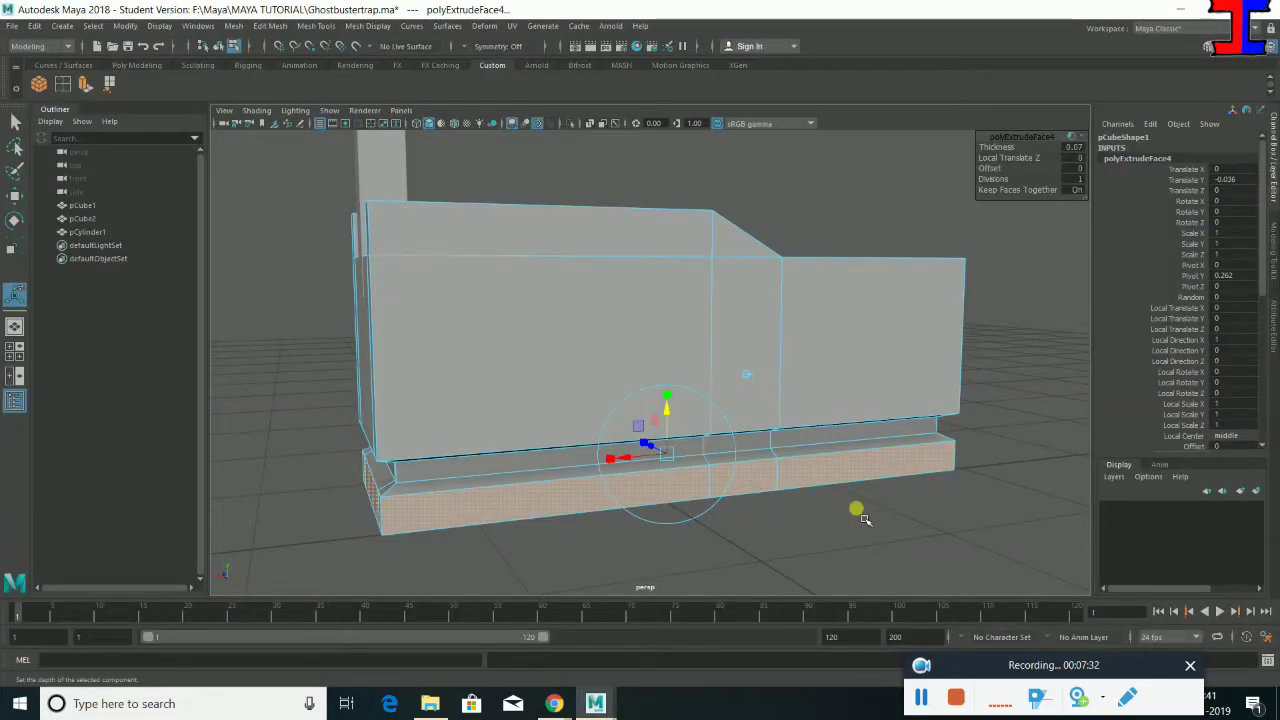
{"action": "key", "text": "alt+Tab"}
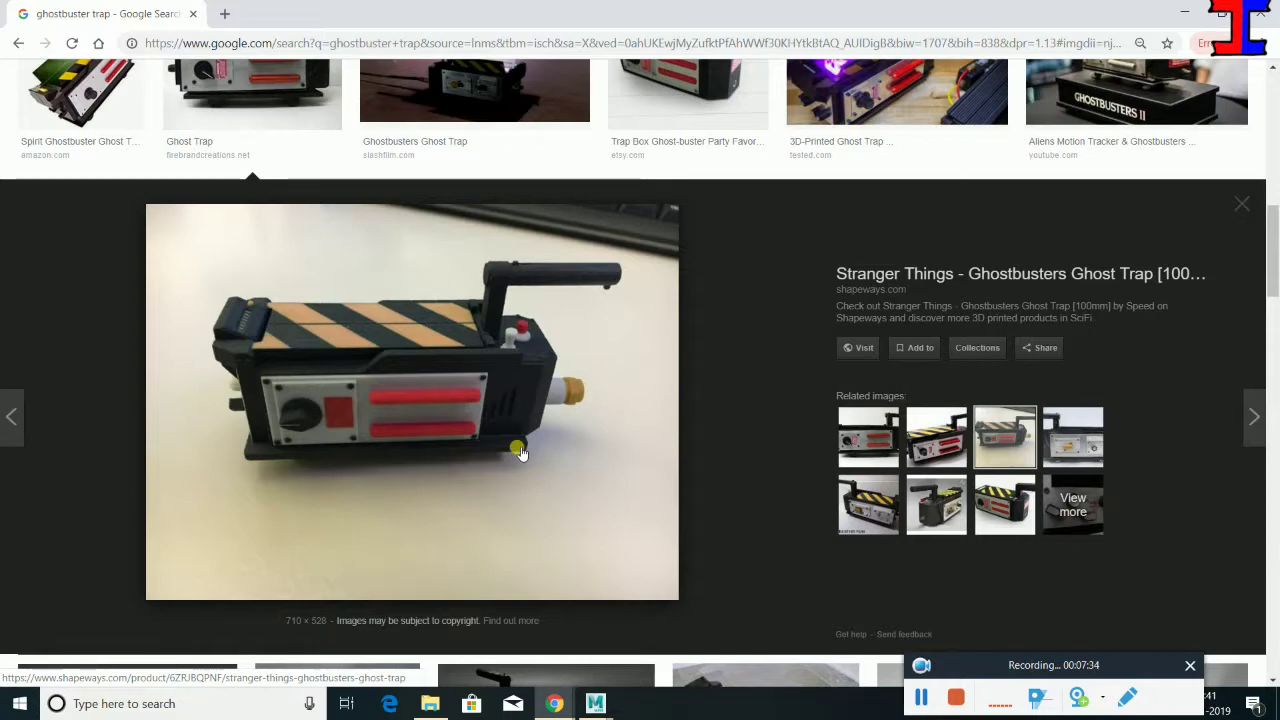
{"action": "key", "text": "alt+Tab"}
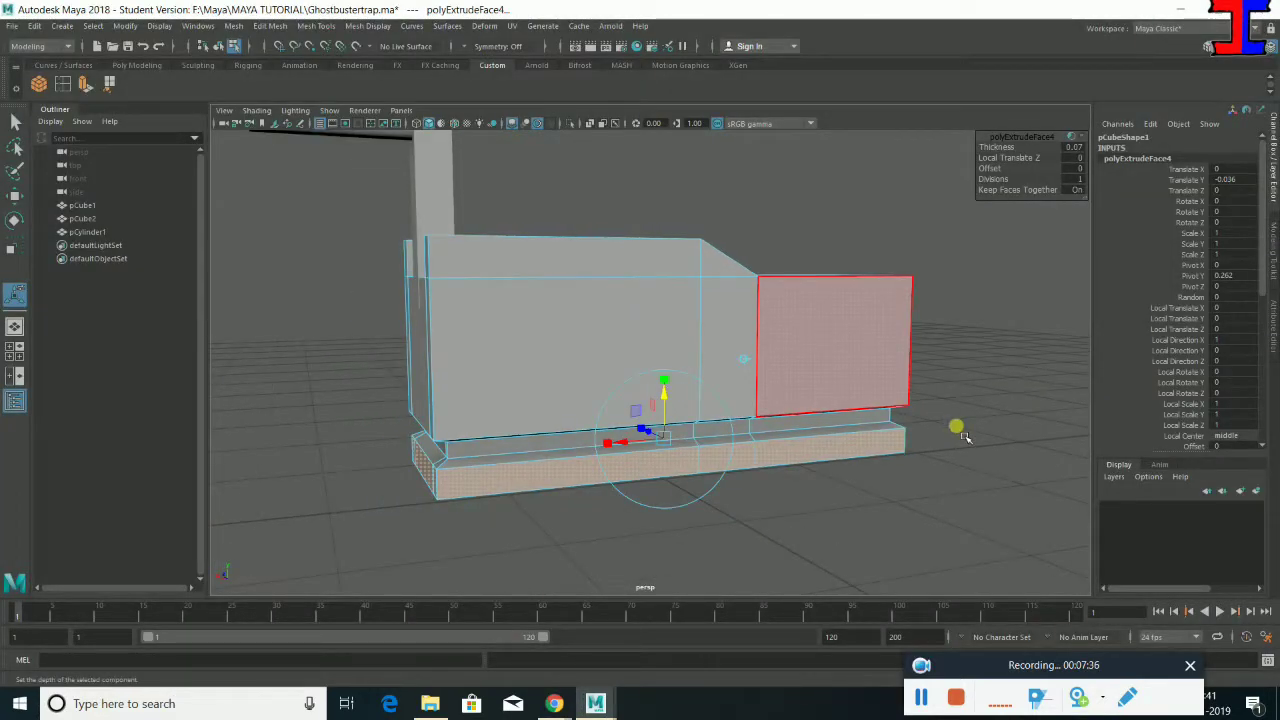
{"action": "left_click", "coordinate": [965, 437]}
{"action": "mouse_move", "coordinate": [903, 400]}
{"action": "left_mouse_down", "text": "alt"}
{"action": "mouse_move", "coordinate": [651, 404]}
{"action": "mouse_move", "coordinate": [669, 409]}
{"action": "left_mouse_up", "text": "alt"}
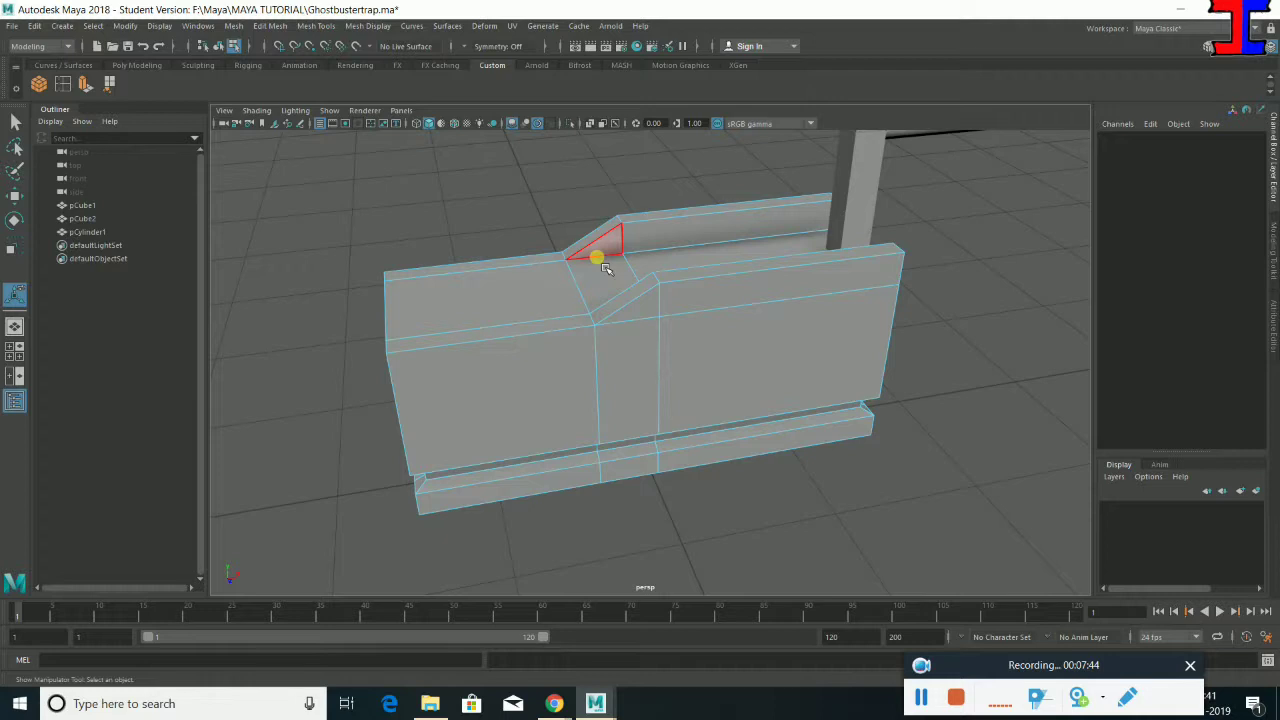
In edge mode, select the sloped ridge edges on the box top and bring up Edit Mesh
{"action": "left_click_drag", "start_coordinate": [600, 251], "coordinate": [580, 280], "text": "alt"}
{"action": "left_click_drag", "start_coordinate": [645, 254], "coordinate": [660, 338], "text": "alt"}
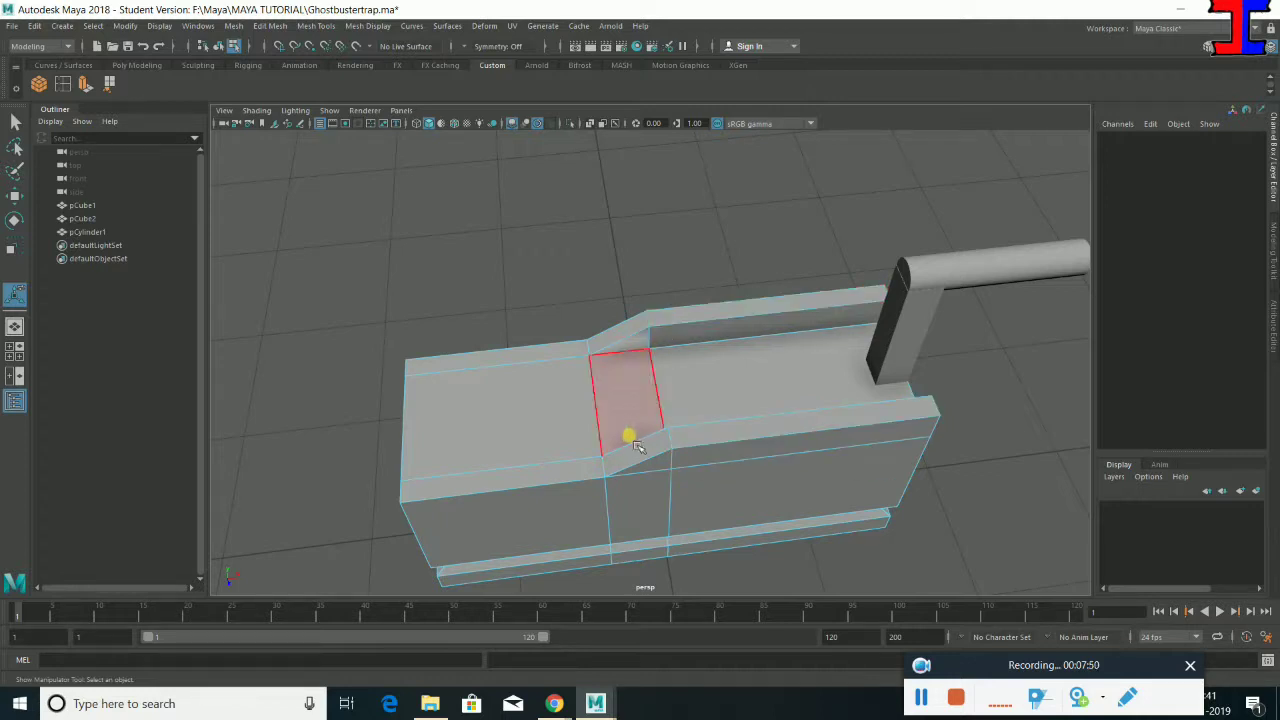
{"action": "right_click_drag", "start_coordinate": [600, 423], "coordinate": [563, 318]}
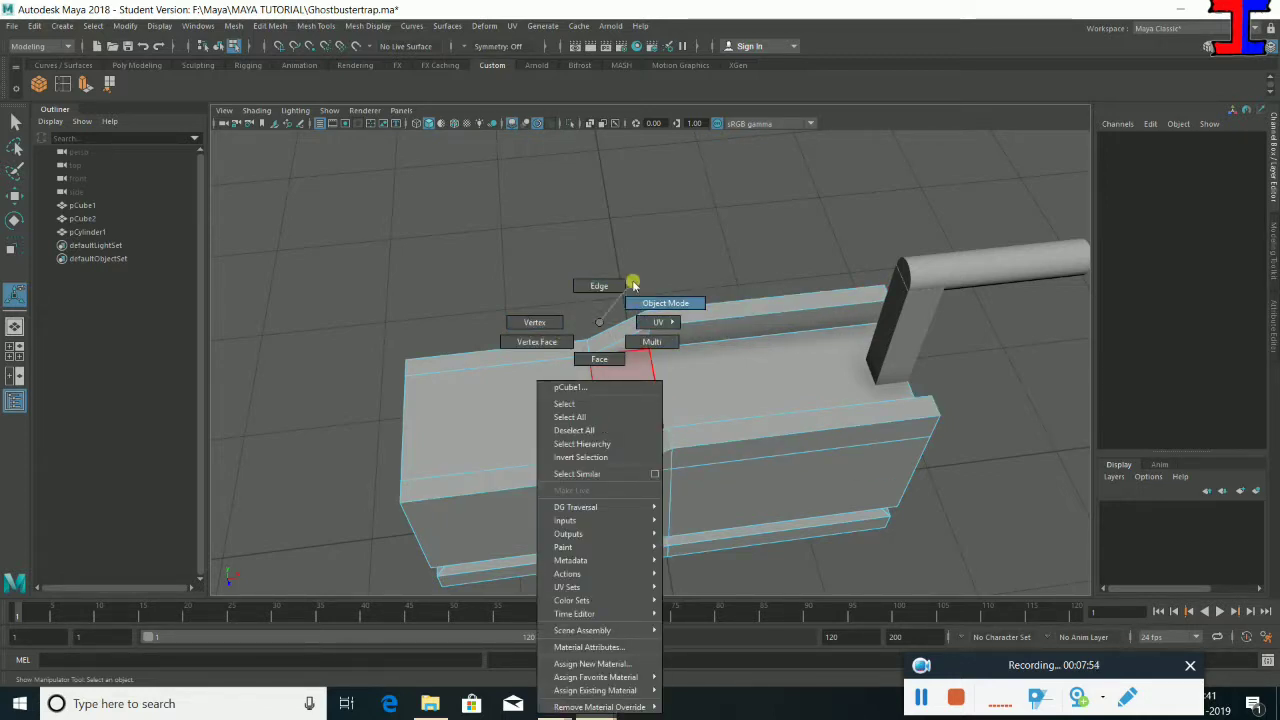
{"action": "right_click_drag", "start_coordinate": [563, 318], "coordinate": [598, 287]}
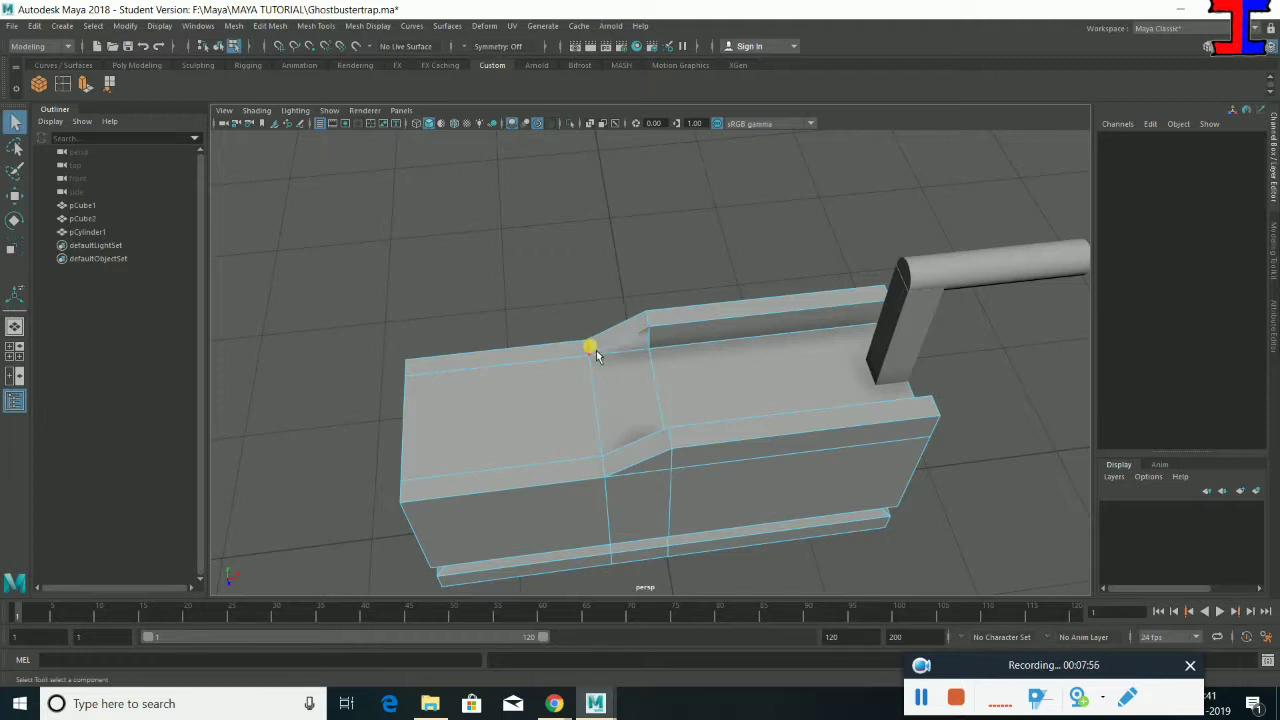
{"action": "left_click", "coordinate": [595, 351]}
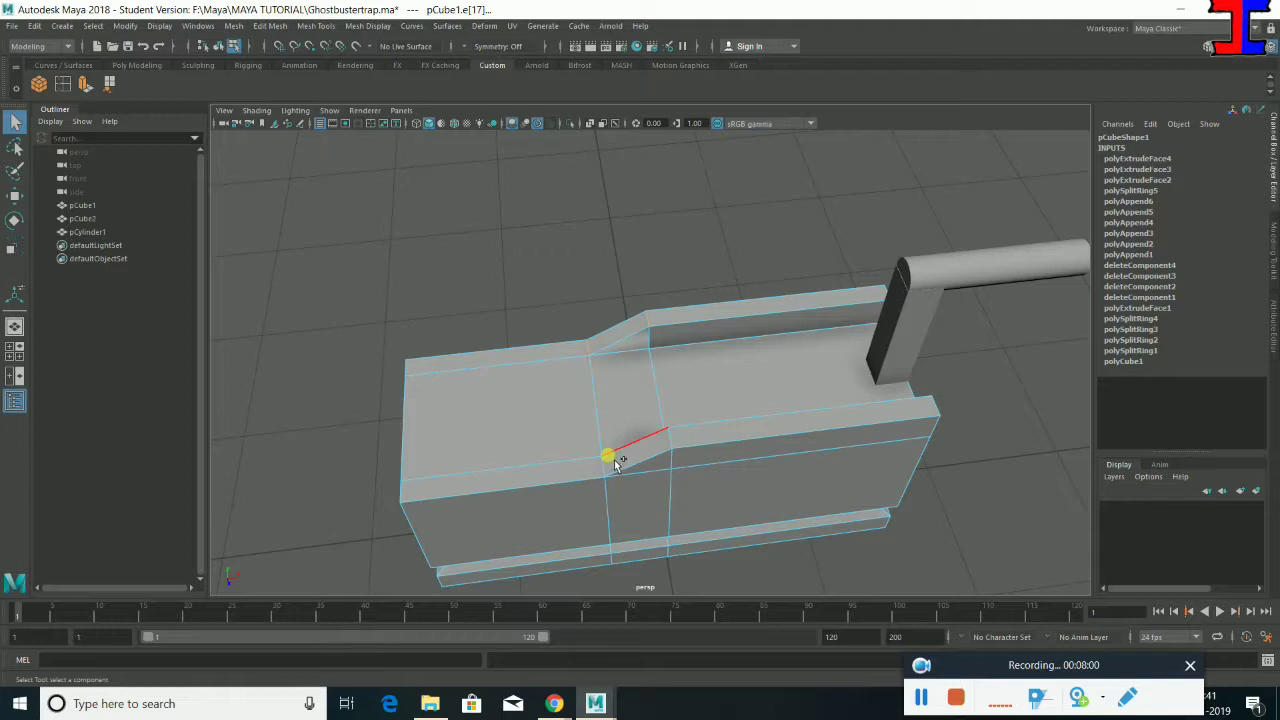
{"action": "left_click", "coordinate": [672, 440]}
{"action": "left_click_drag", "start_coordinate": [963, 395], "coordinate": [737, 349], "text": "alt"}
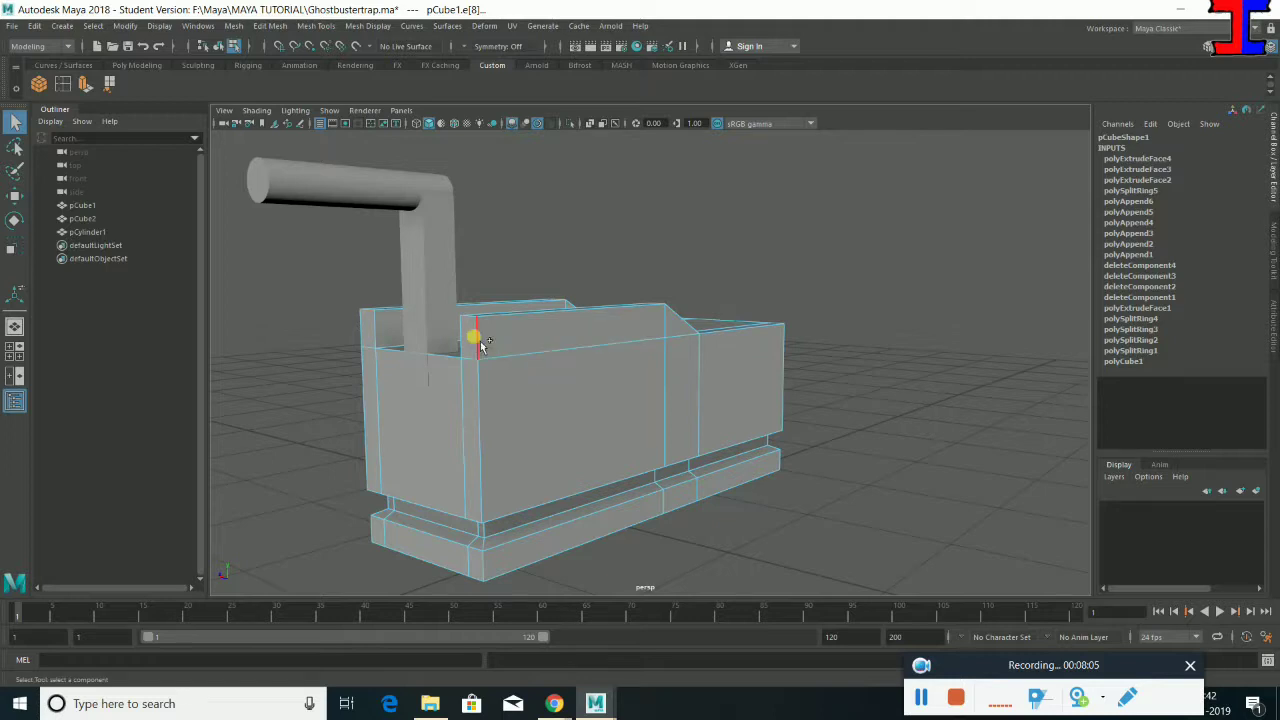
{"action": "mouse_move", "coordinate": [294, 320]}
{"action": "left_mouse_down", "text": "alt"}
{"action": "mouse_move", "coordinate": [714, 389]}
{"action": "mouse_move", "coordinate": [568, 343]}
{"action": "left_mouse_up", "text": "alt"}
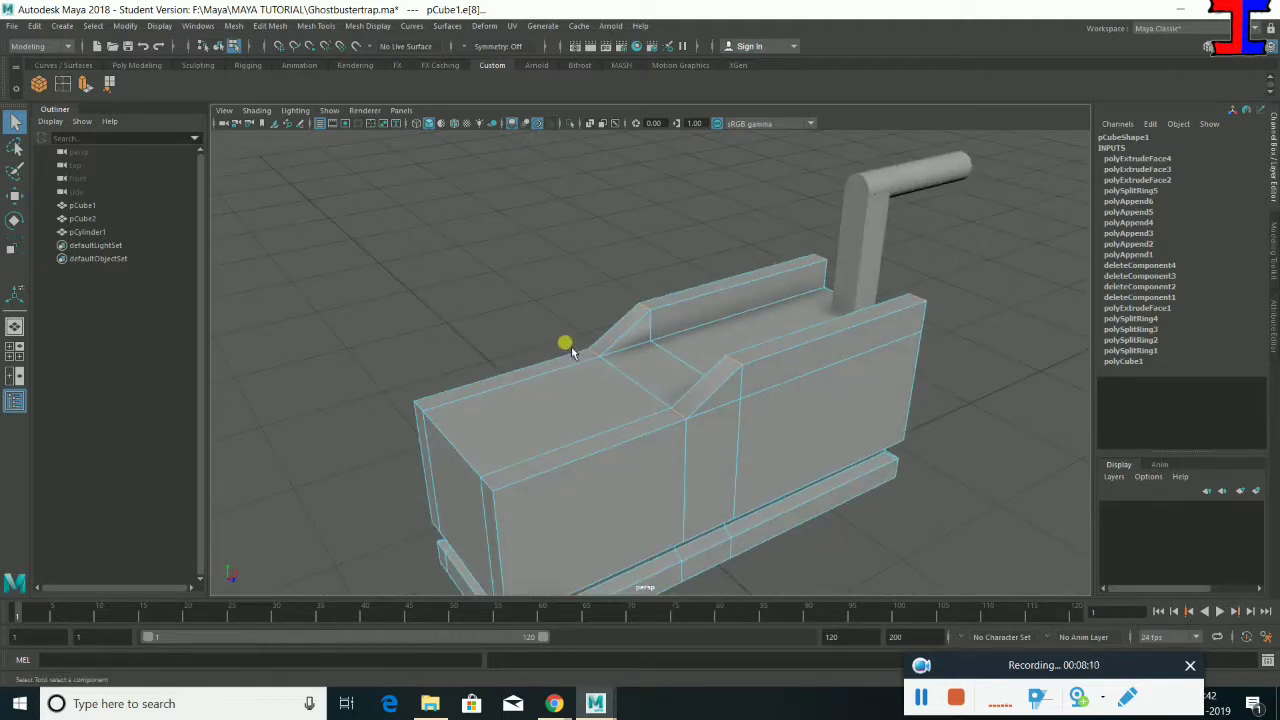
{"action": "left_click", "coordinate": [286, 28]}
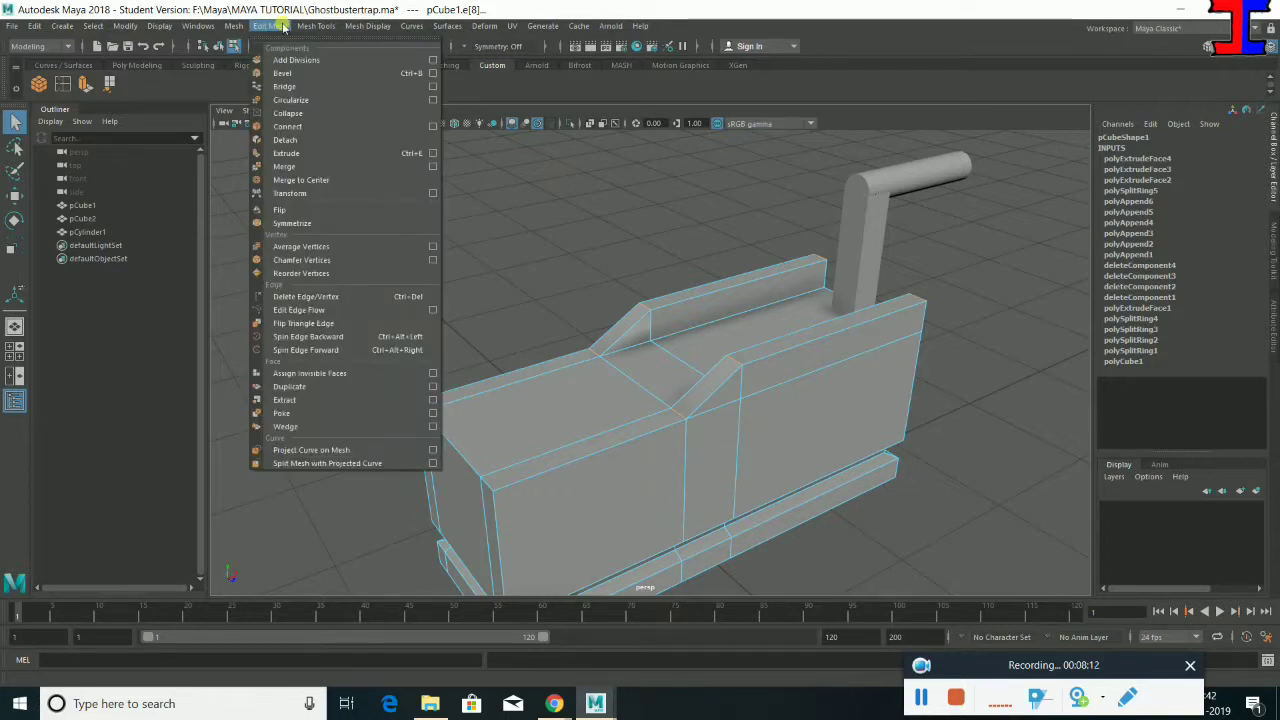
Tear off the Edit Mesh menu and bevel the selected ridge edges
{"action": "left_click", "coordinate": [332, 41]}
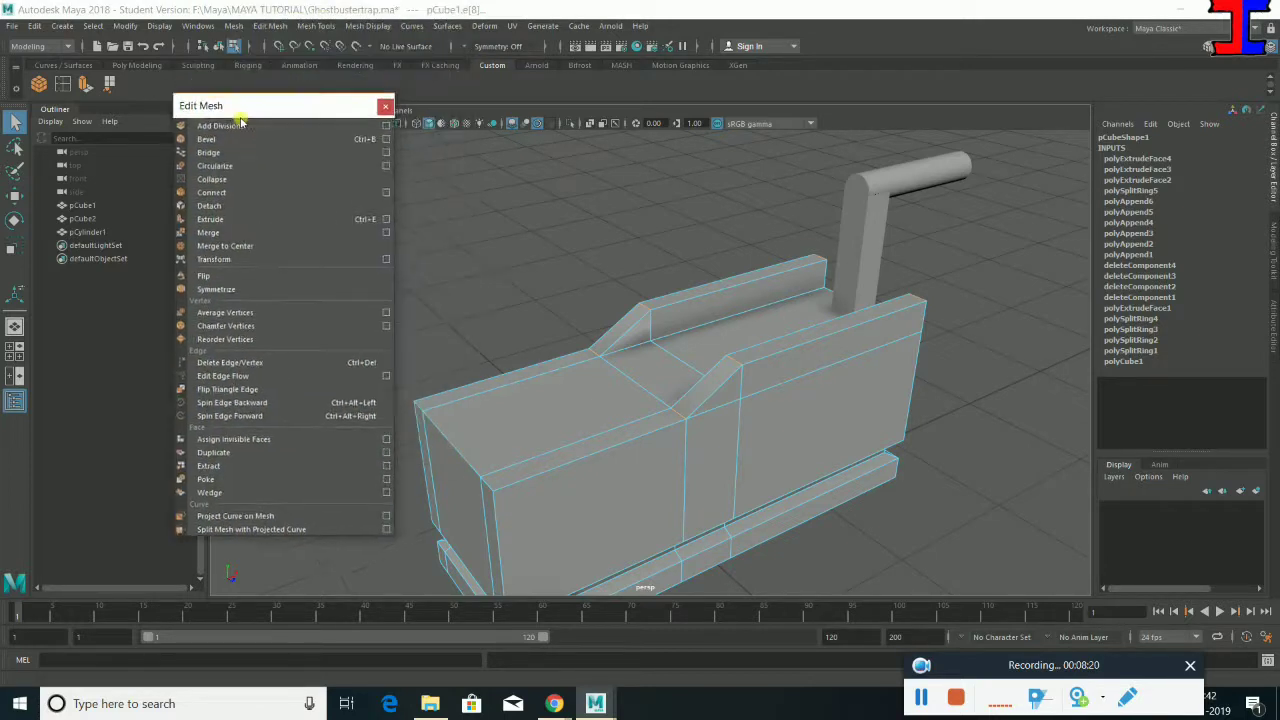
{"action": "left_click_drag", "start_coordinate": [329, 23], "coordinate": [133, 145]}
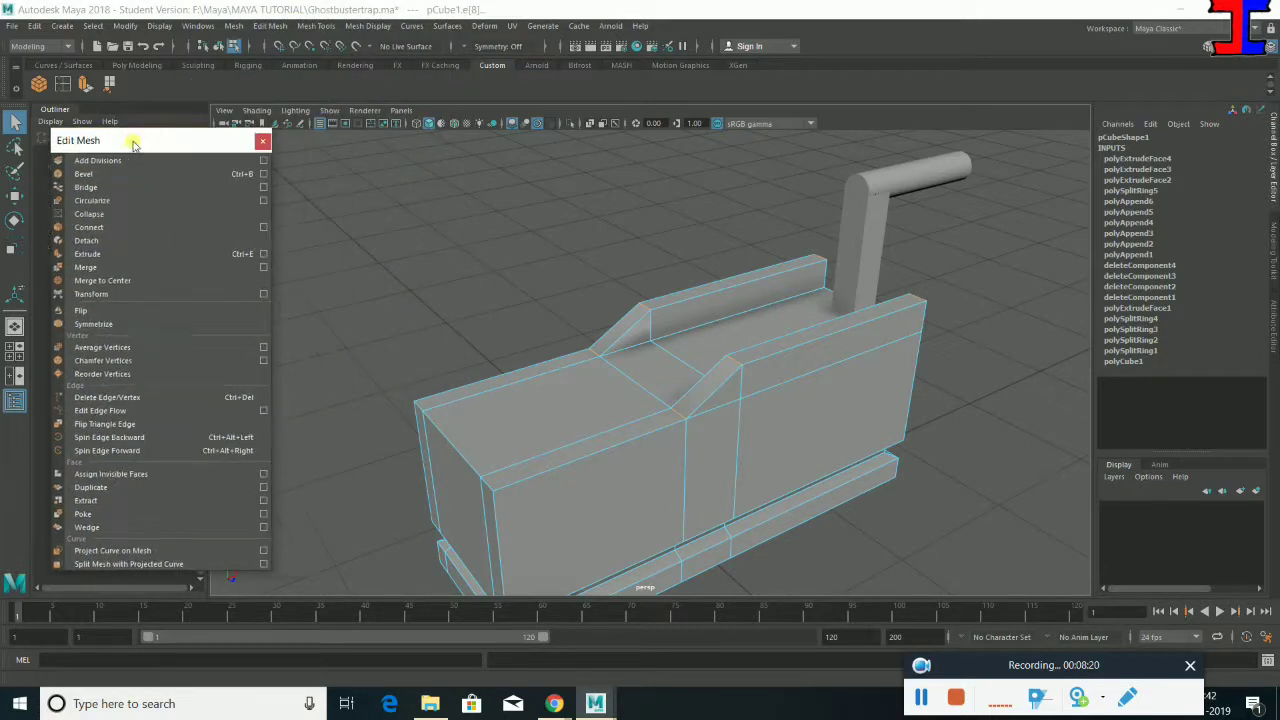
{"action": "left_click", "coordinate": [84, 174]}
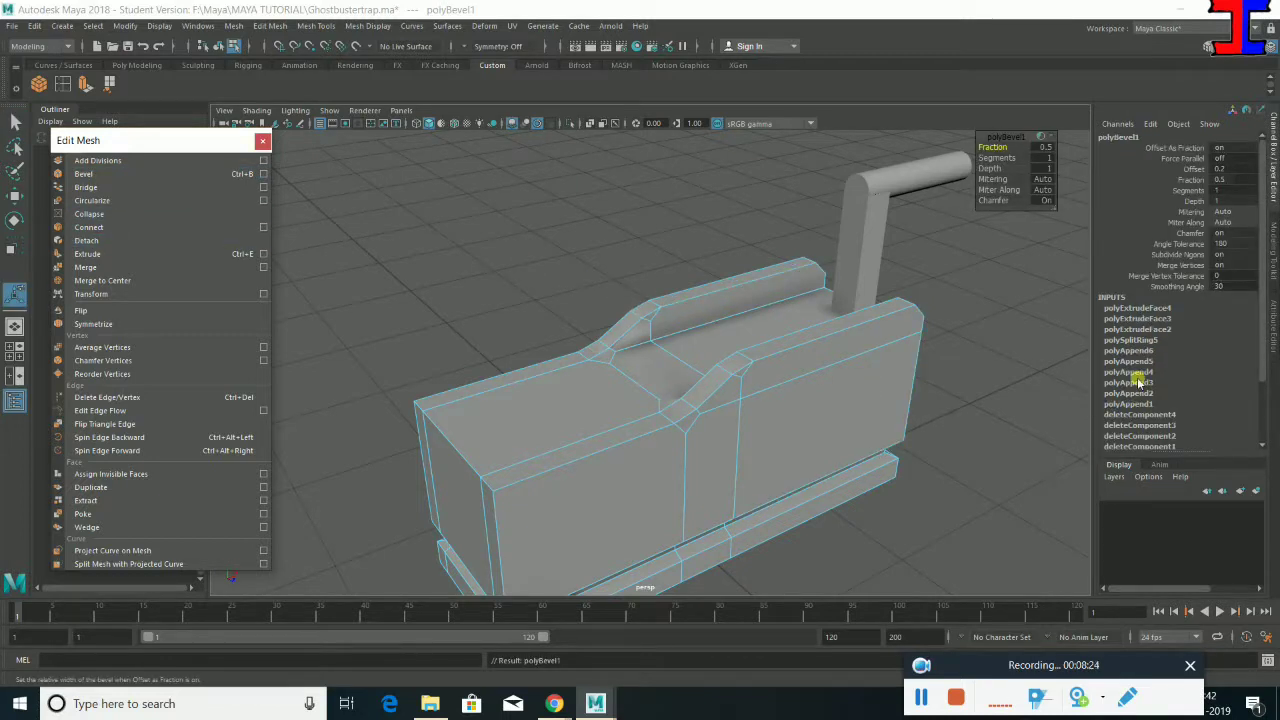
{"action": "left_click_drag", "start_coordinate": [1214, 169], "coordinate": [1120, 300]}
{"action": "scroll", "coordinate": [1008, 271], "scroll_direction": "up", "scroll_amount": 3}
{"action": "scroll", "coordinate": [1008, 271], "scroll_direction": "up", "scroll_amount": 2}
{"action": "left_click_drag", "start_coordinate": [975, 414], "coordinate": [929, 420], "text": "alt"}
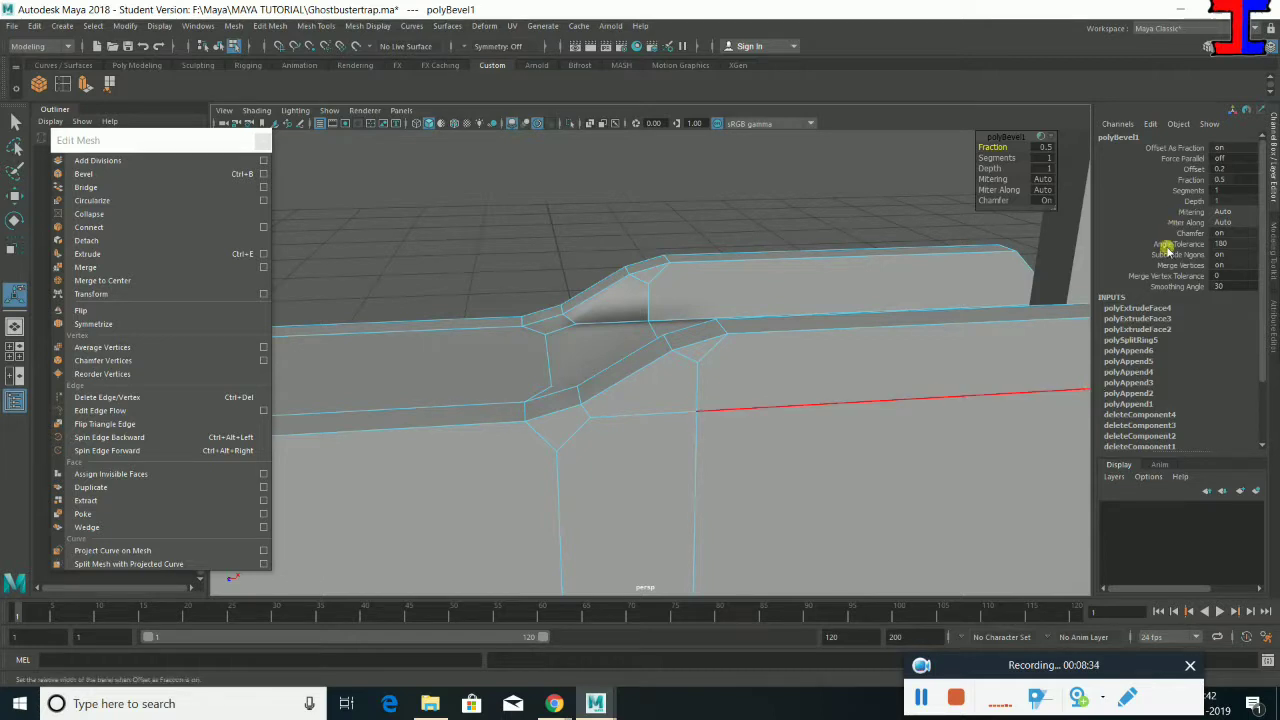
Inspect the polyExtrudeFace4 and bevel attributes in the Channel Box
{"action": "left_click", "coordinate": [1143, 308]}
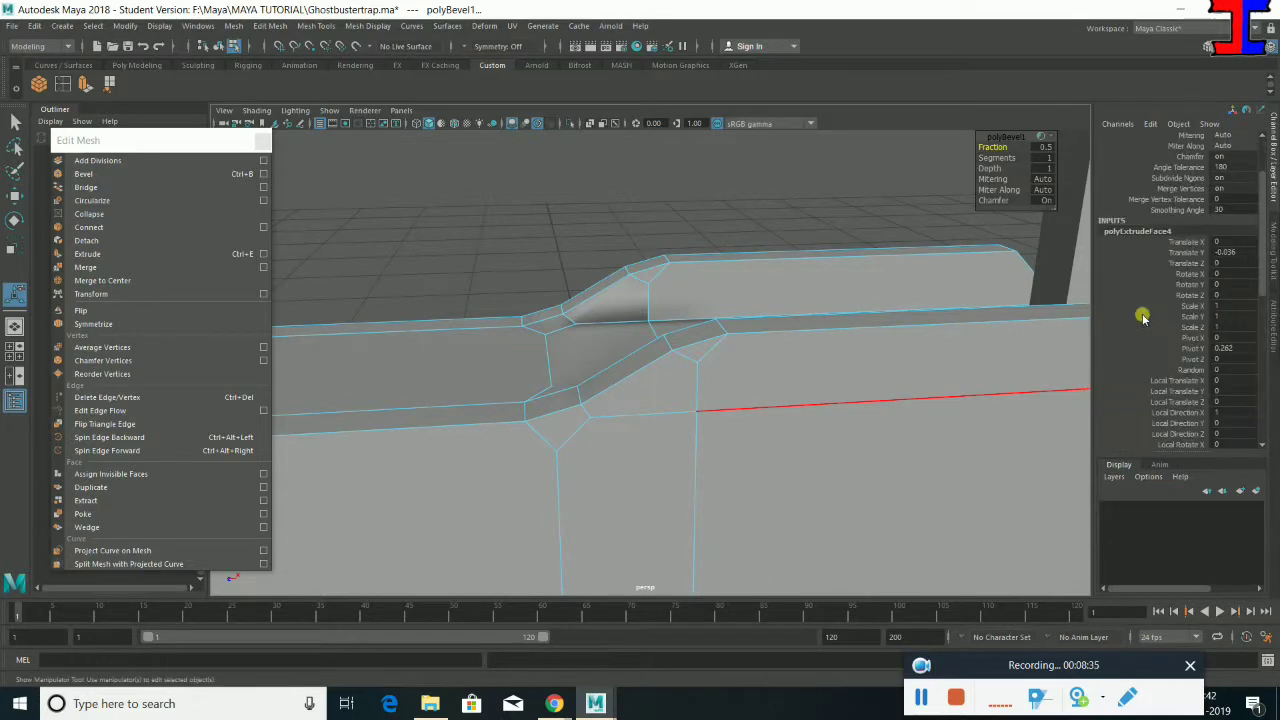
{"action": "left_click", "coordinate": [1190, 242]}
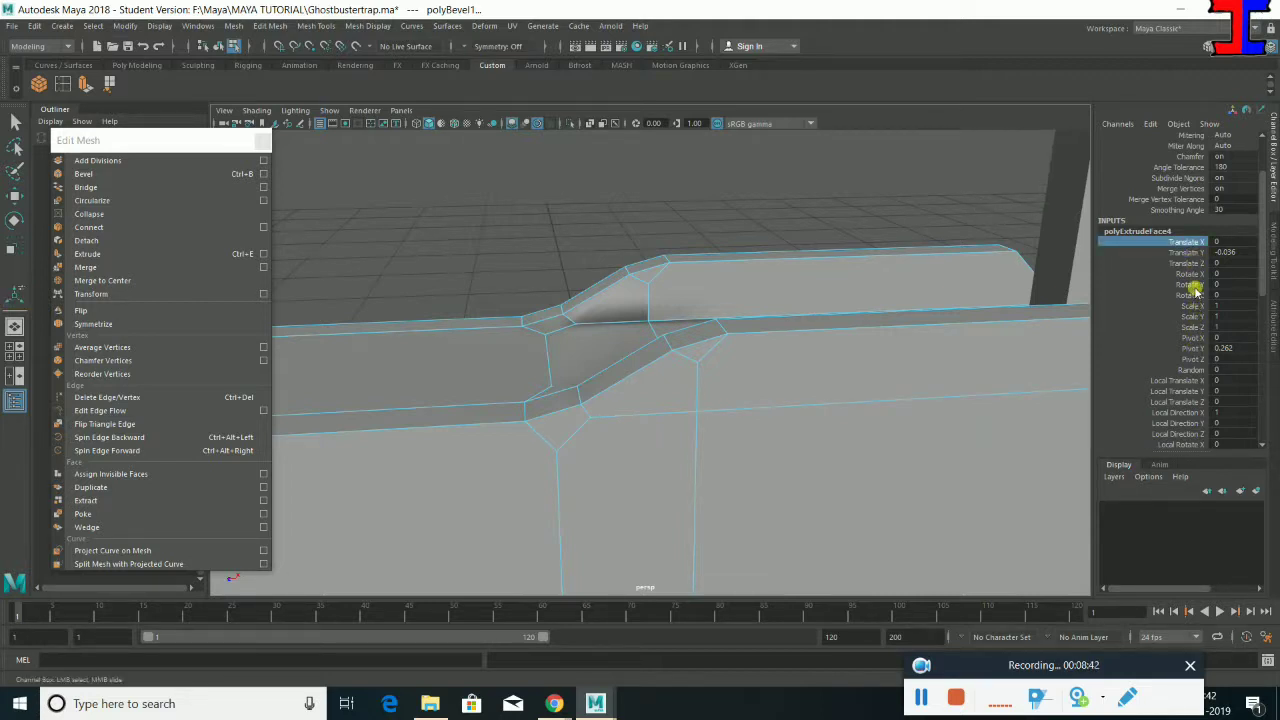
{"action": "scroll", "coordinate": [1190, 371], "scroll_direction": "down", "scroll_amount": 1}
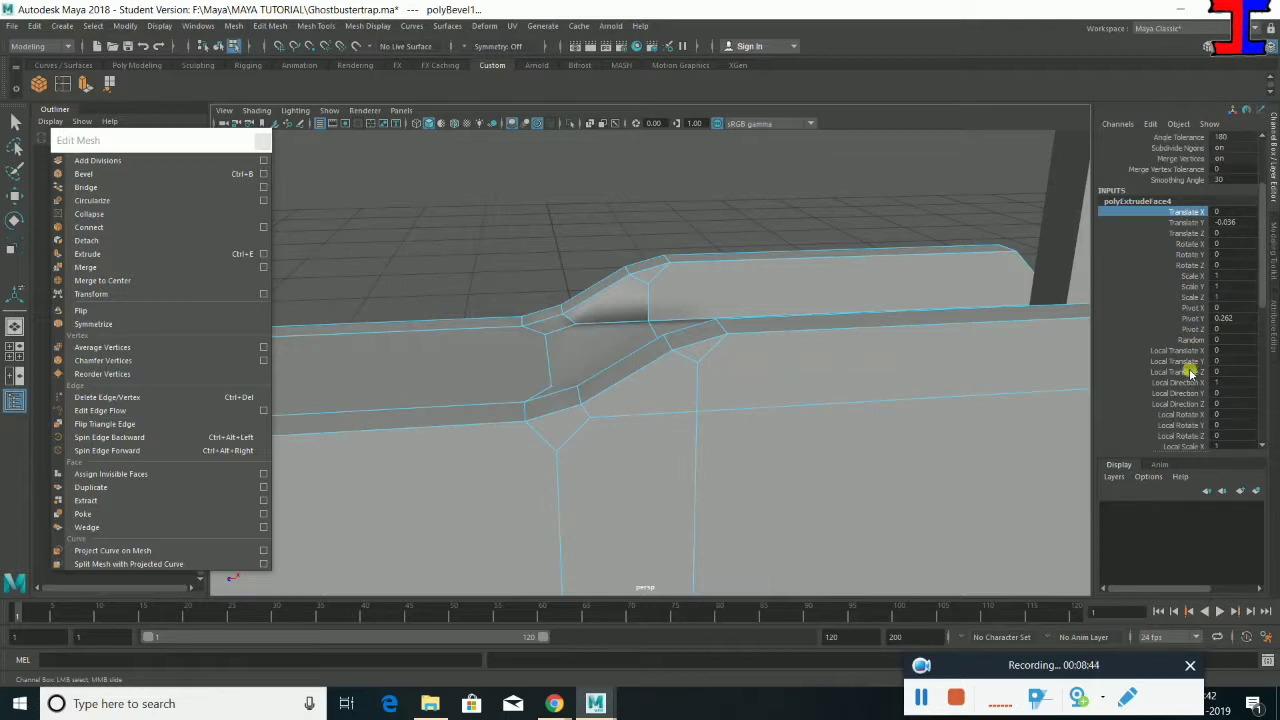
{"action": "scroll", "coordinate": [1190, 371], "scroll_direction": "down", "scroll_amount": 2}
{"action": "scroll", "coordinate": [1190, 375], "scroll_direction": "down", "scroll_amount": 1}
{"action": "scroll", "coordinate": [1190, 375], "scroll_direction": "down", "scroll_amount": 2}
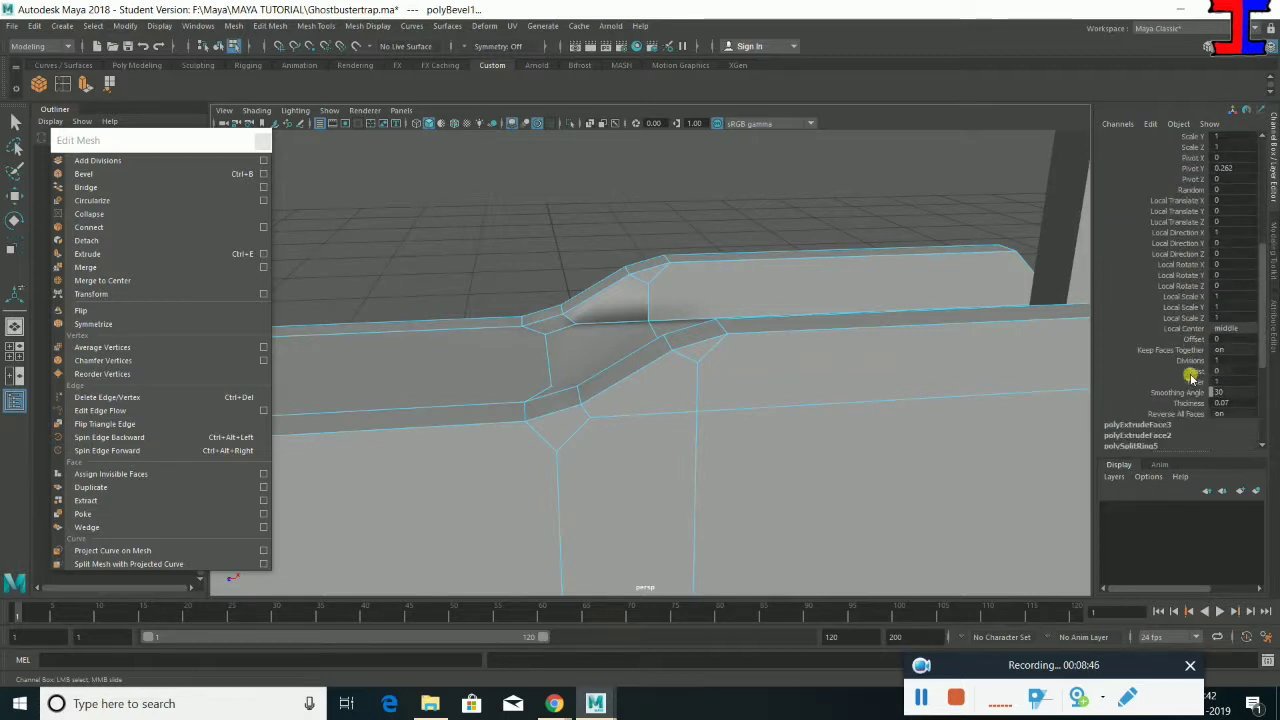
{"action": "scroll", "coordinate": [1190, 376], "scroll_direction": "up", "scroll_amount": 4}
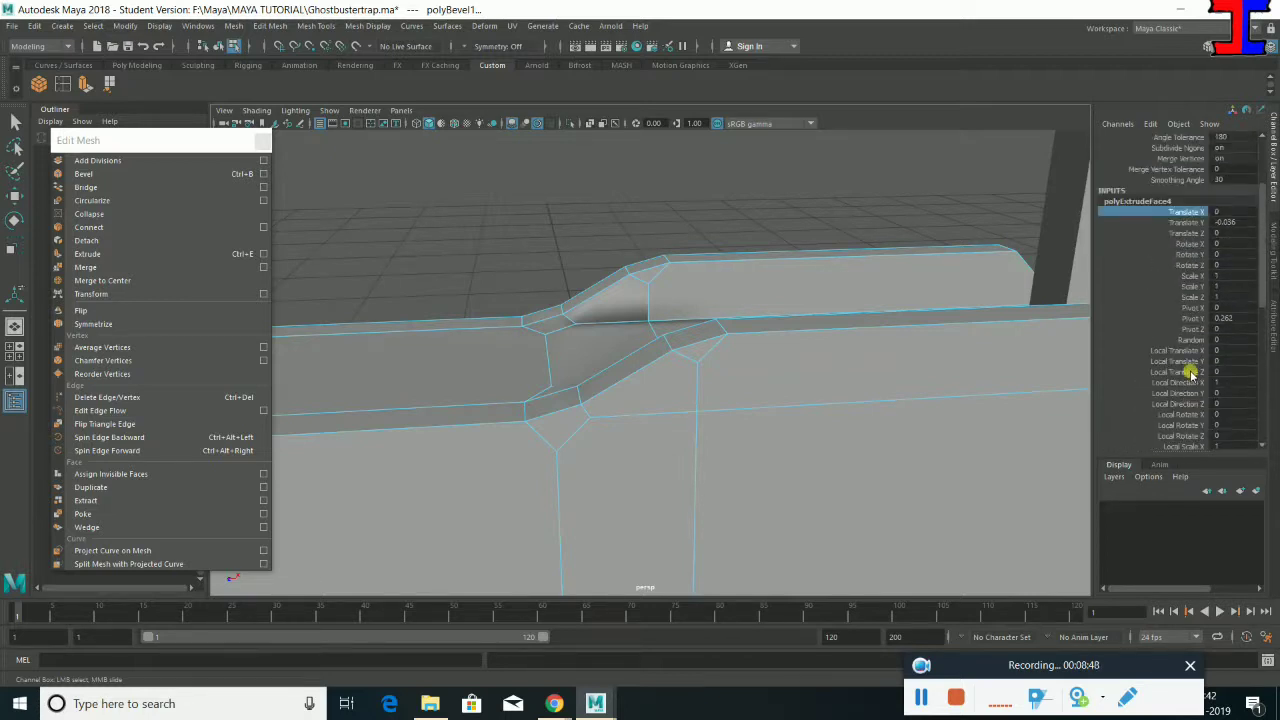
{"action": "scroll", "coordinate": [1190, 374], "scroll_direction": "up", "scroll_amount": 5}
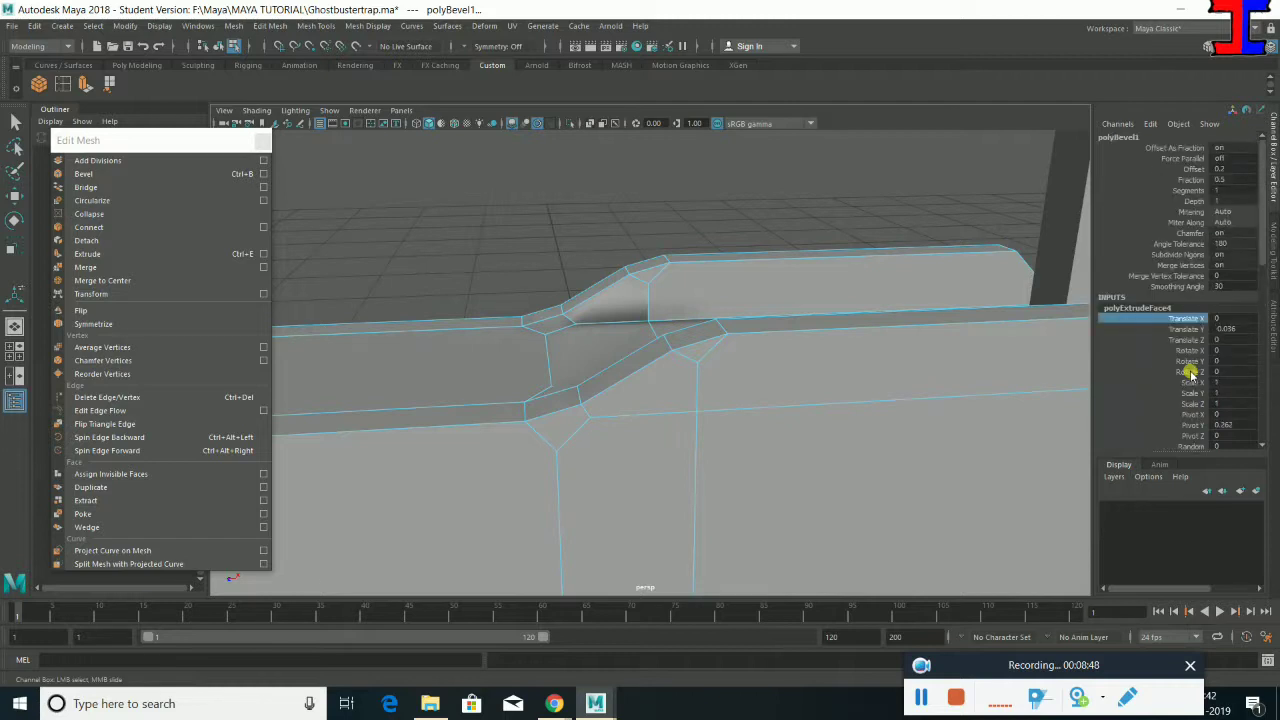
{"action": "left_click", "coordinate": [1184, 148]}
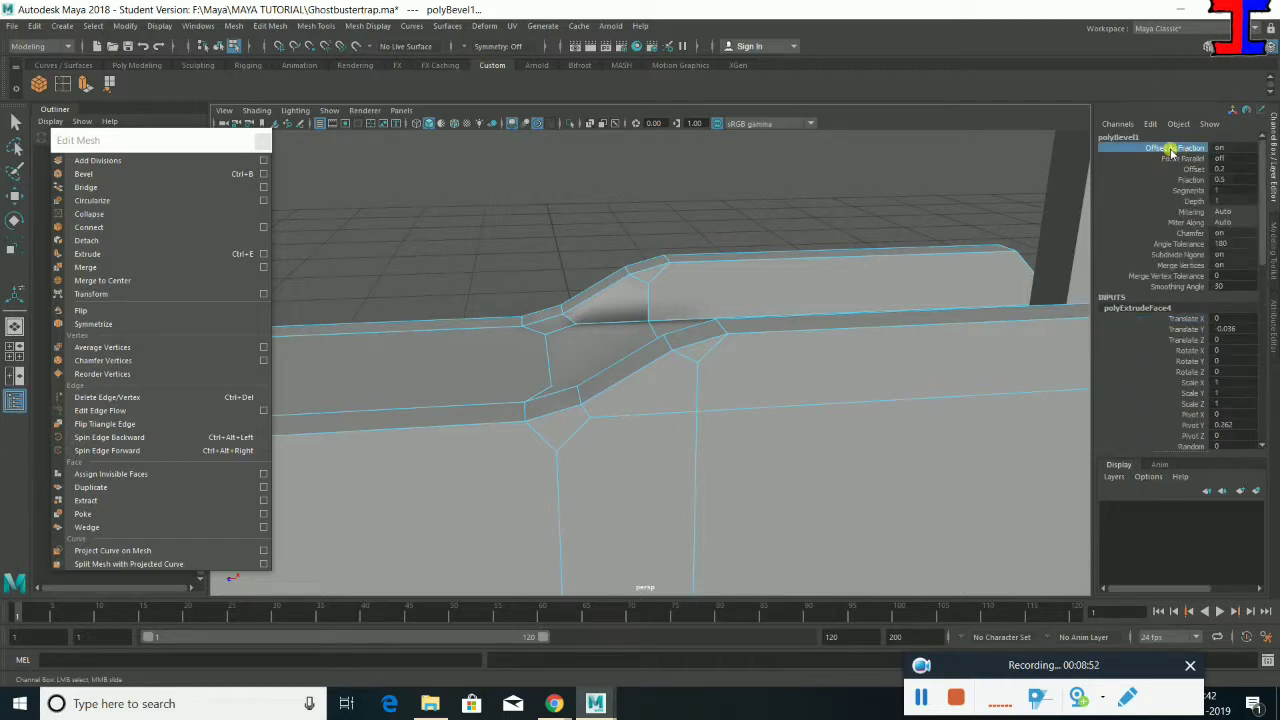
{"action": "double_click", "coordinate": [1165, 307]}
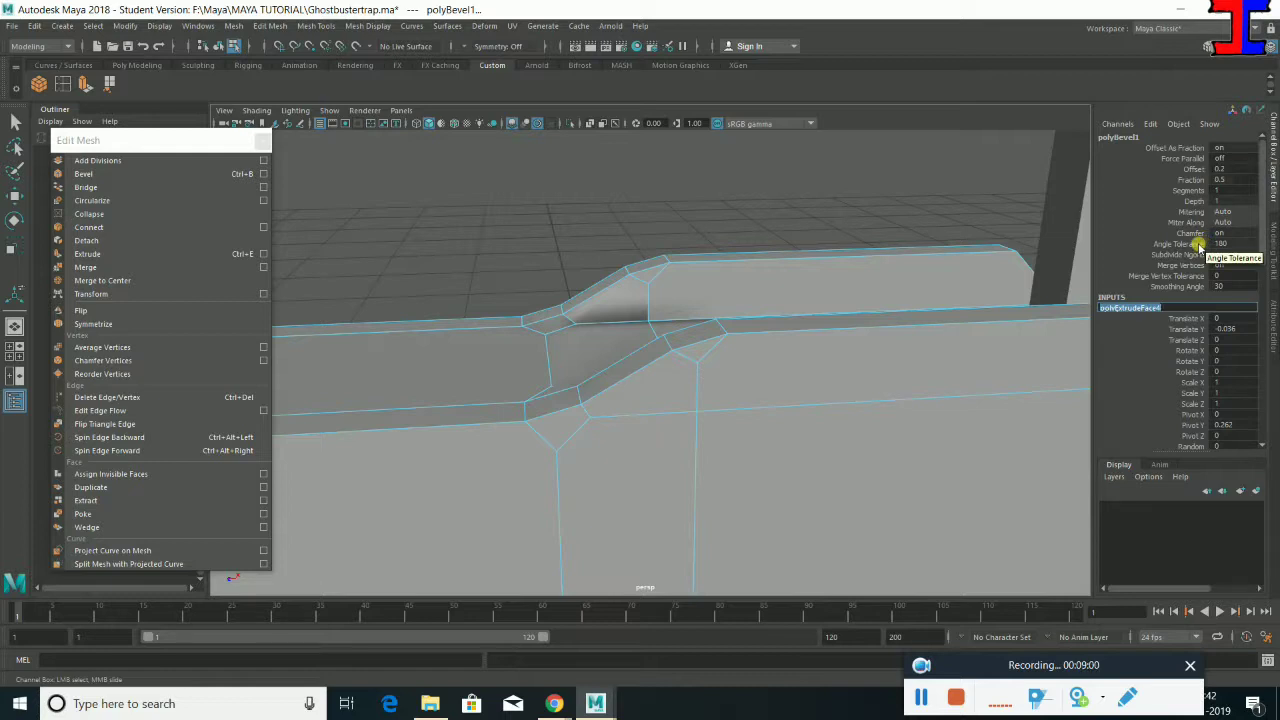
{"action": "left_click", "coordinate": [1185, 320]}
{"action": "scroll", "coordinate": [620, 297], "scroll_direction": "down", "scroll_amount": 3}
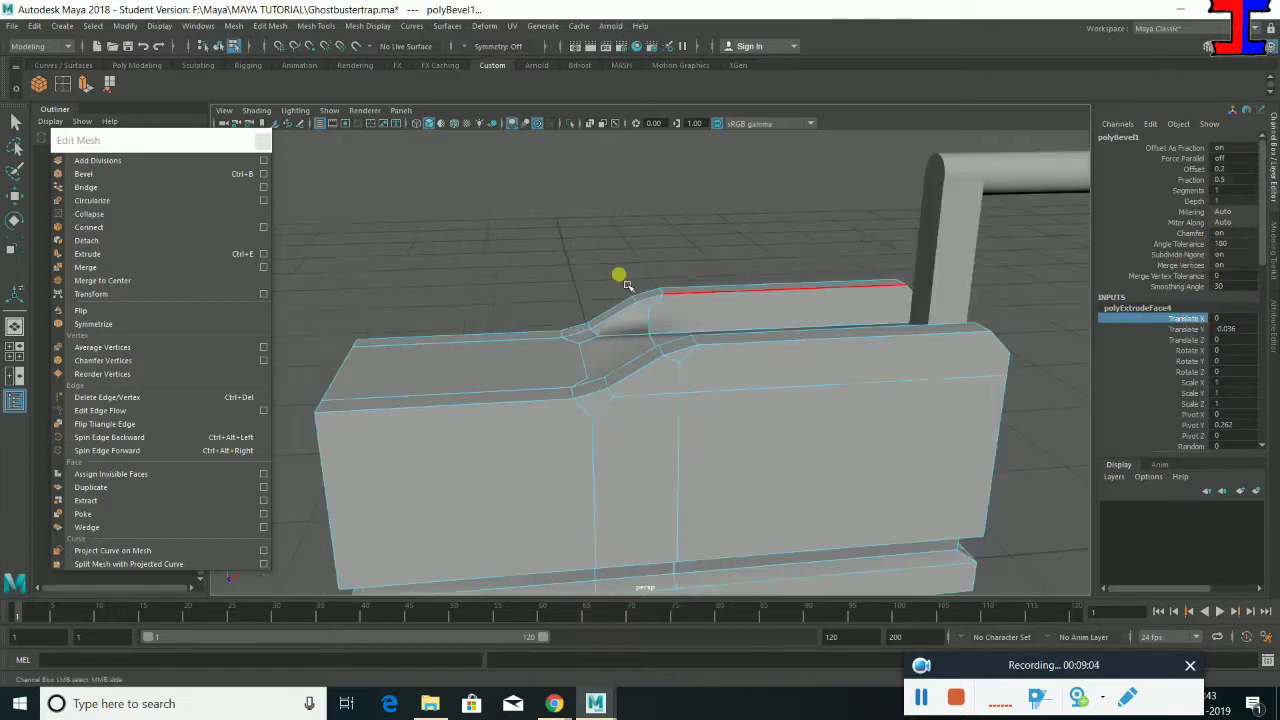
{"action": "left_click_drag", "start_coordinate": [620, 297], "coordinate": [694, 371], "text": "alt"}
{"action": "mouse_move", "coordinate": [701, 416]}
{"action": "middle_mouse_down"}
{"action": "mouse_move", "coordinate": [703, 438]}
{"action": "mouse_move", "coordinate": [1220, 200]}
{"action": "middle_mouse_up"}
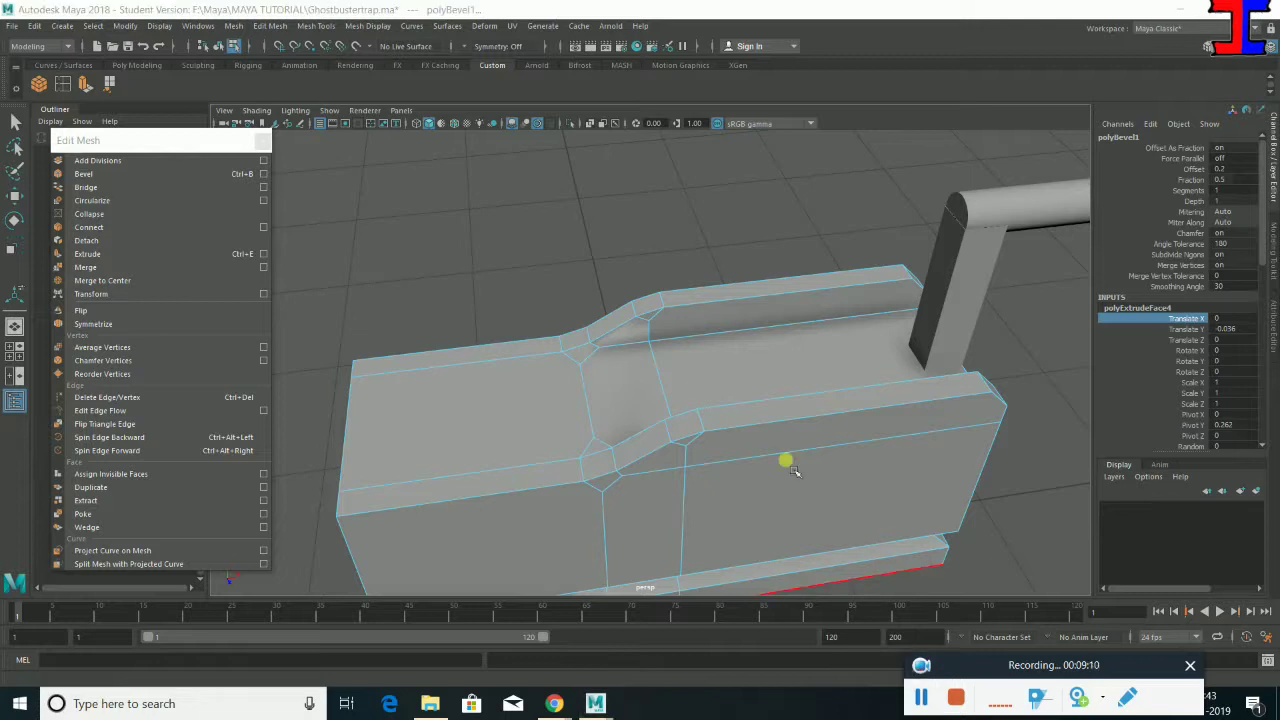
Scrub the polyBevel1 Fraction, then set it to 0.7
{"action": "left_click", "coordinate": [1193, 180]}
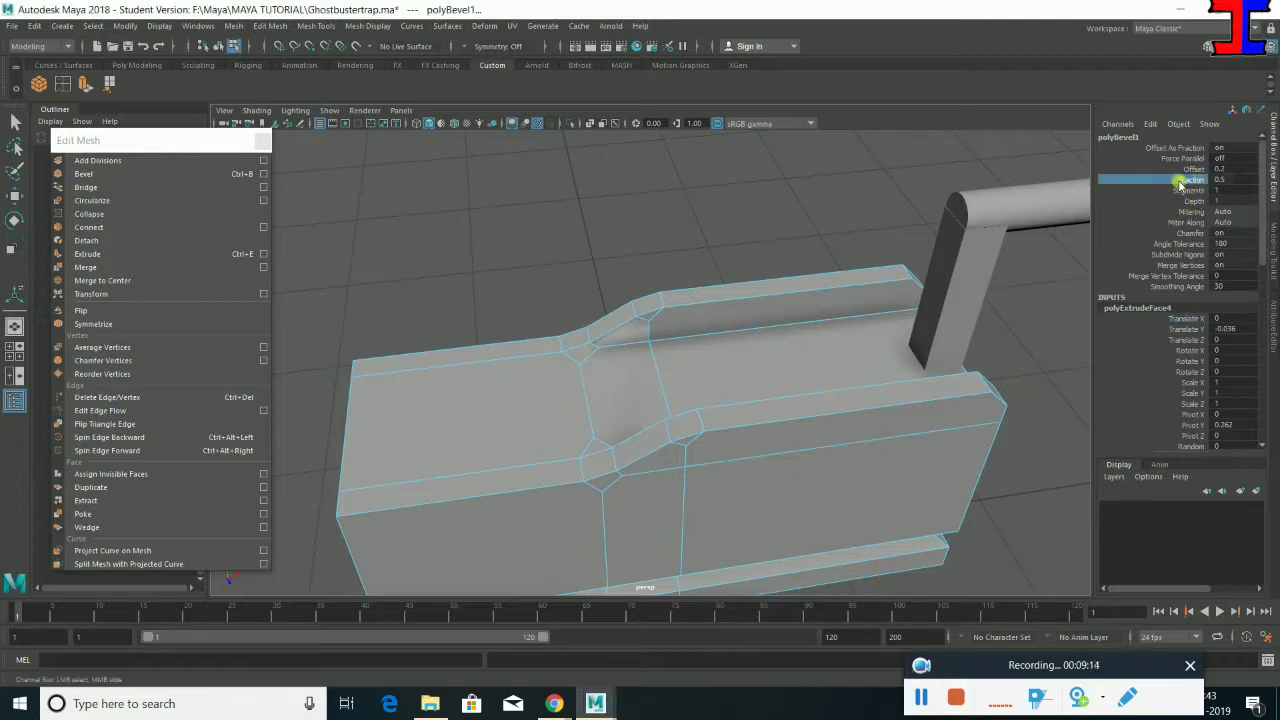
{"action": "middle_click_drag", "start_coordinate": [1227, 180], "coordinate": [1248, 179]}
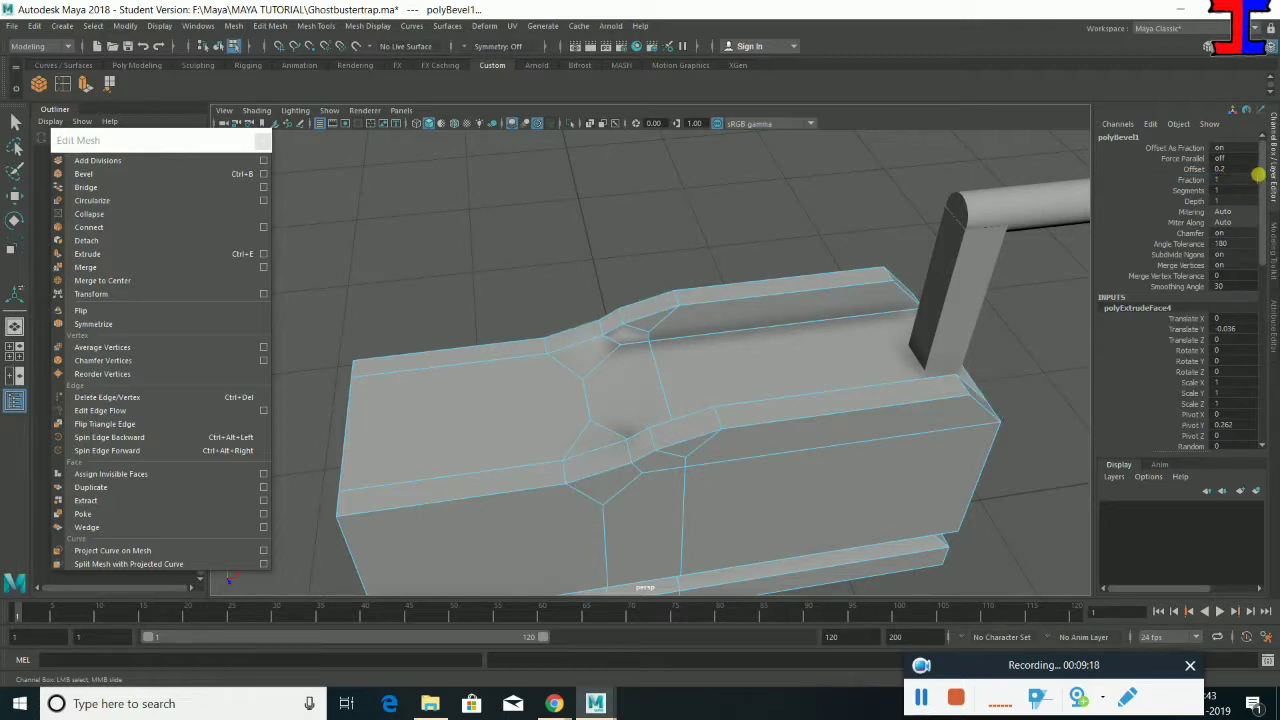
{"action": "mouse_move", "coordinate": [1239, 174]}
{"action": "middle_mouse_down"}
{"action": "mouse_move", "coordinate": [1209, 174]}
{"action": "mouse_move", "coordinate": [1257, 175]}
{"action": "mouse_move", "coordinate": [1200, 175]}
{"action": "mouse_move", "coordinate": [1259, 175]}
{"action": "mouse_move", "coordinate": [1209, 179]}
{"action": "middle_mouse_up"}
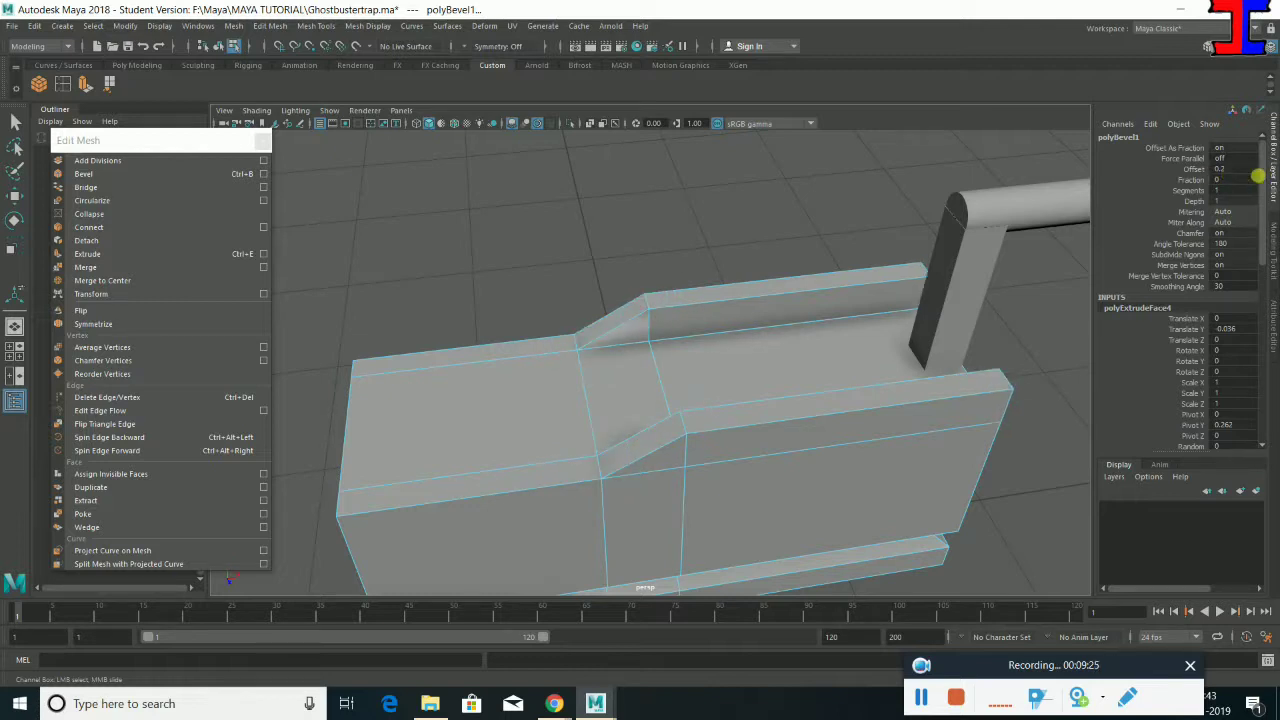
{"action": "left_click", "coordinate": [1220, 180]}
{"action": "type", "text": "0.7"}
{"action": "key", "text": "Tab"}
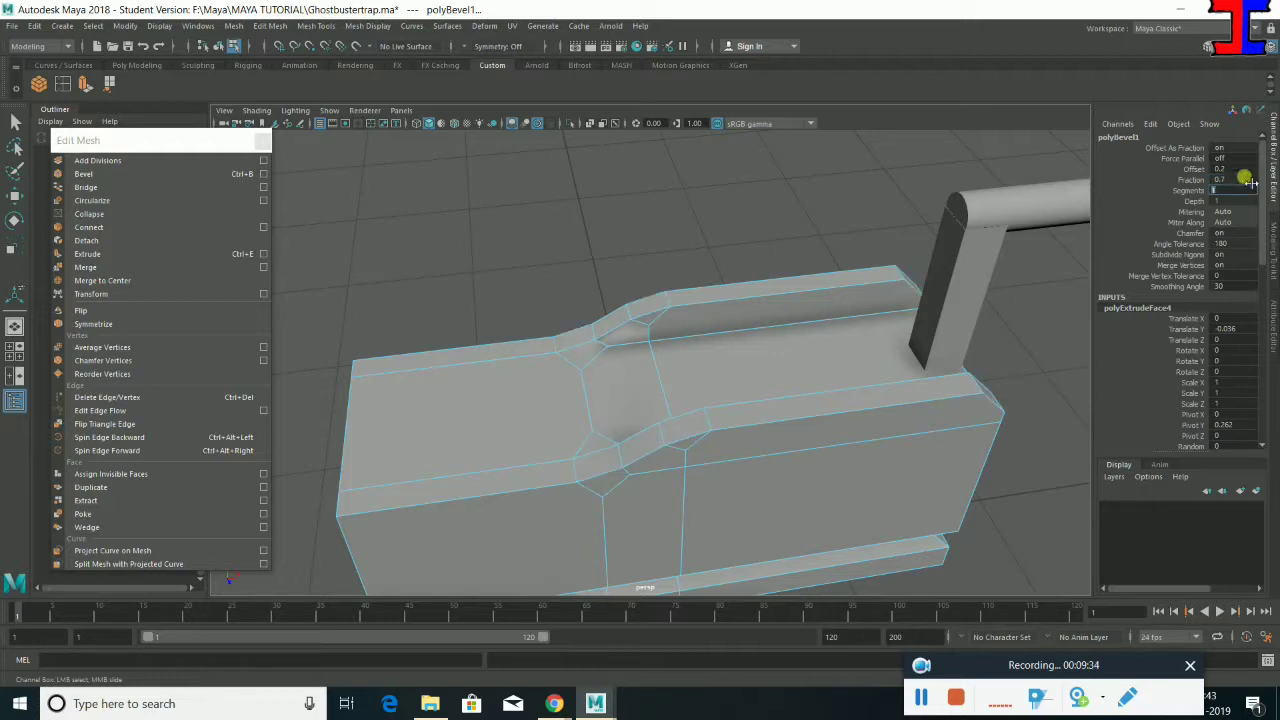
{"action": "scroll", "coordinate": [843, 363], "scroll_direction": "up", "scroll_amount": 2}
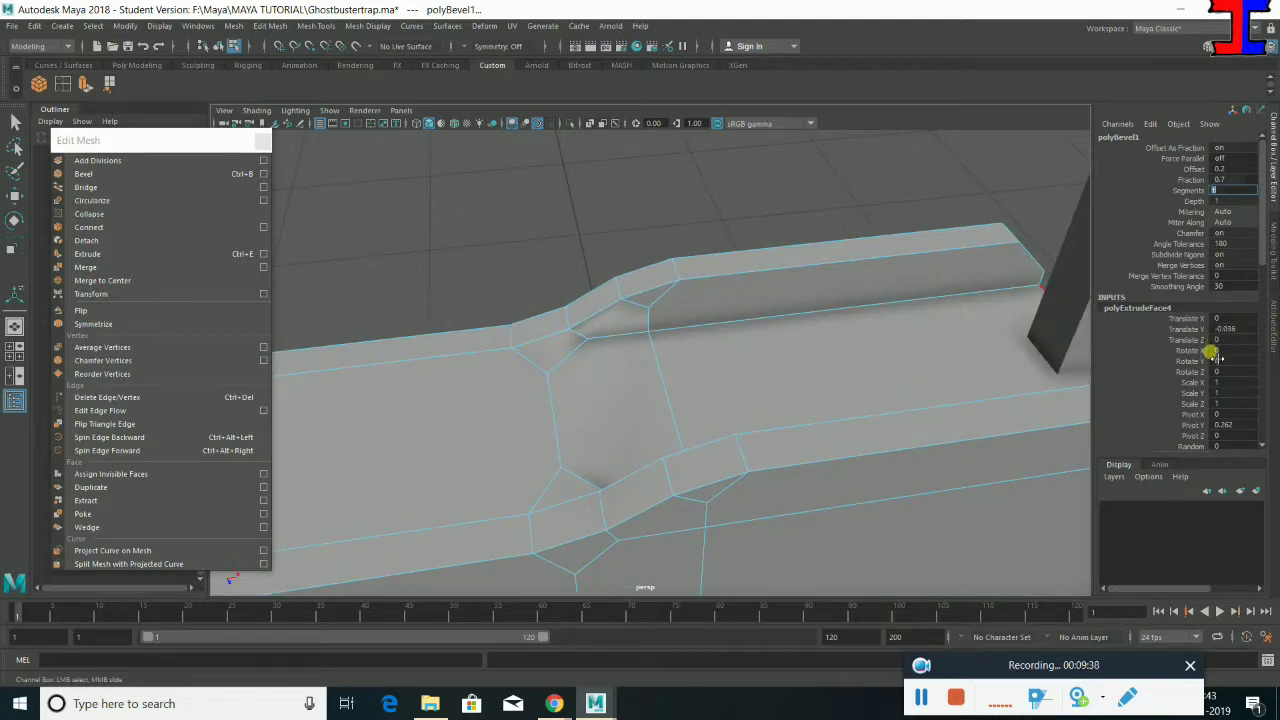
{"action": "scroll", "coordinate": [1213, 361], "scroll_direction": "down", "scroll_amount": 1}
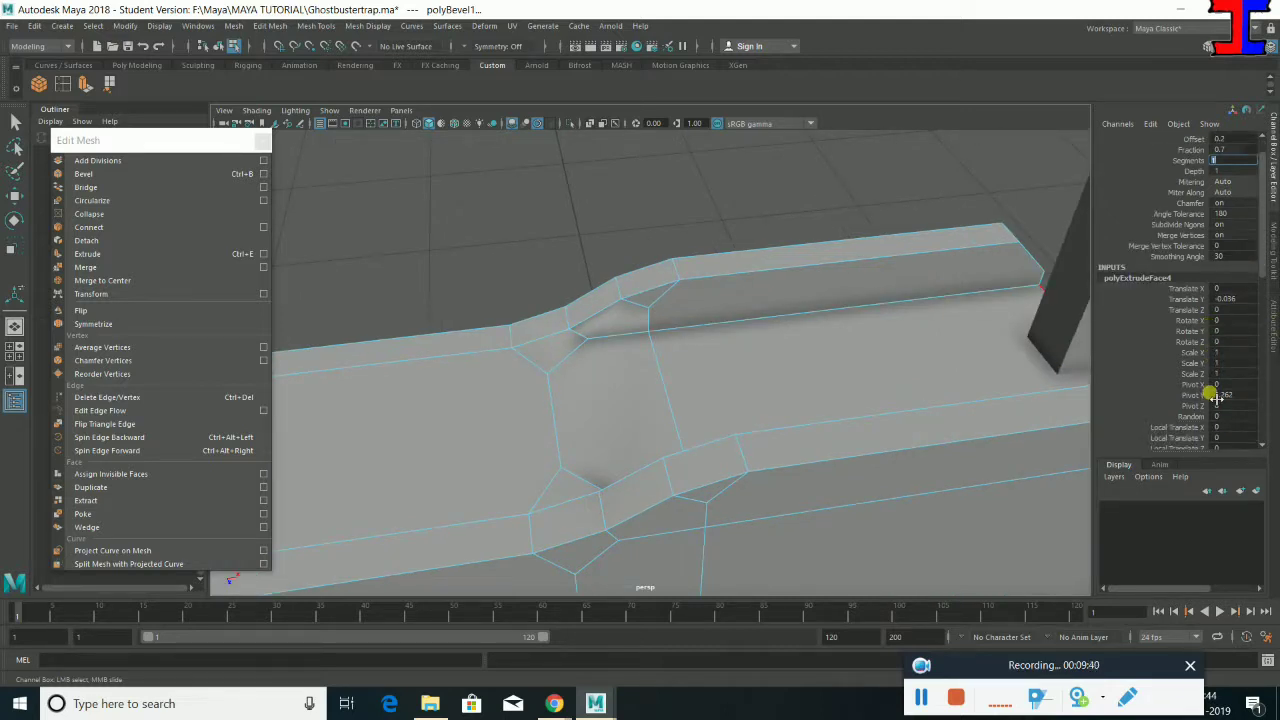
{"action": "scroll", "coordinate": [1211, 390], "scroll_direction": "down", "scroll_amount": 1}
{"action": "scroll", "coordinate": [1213, 398], "scroll_direction": "down", "scroll_amount": 1}
{"action": "scroll", "coordinate": [1214, 400], "scroll_direction": "down", "scroll_amount": 1}
{"action": "scroll", "coordinate": [1215, 404], "scroll_direction": "down", "scroll_amount": 1}
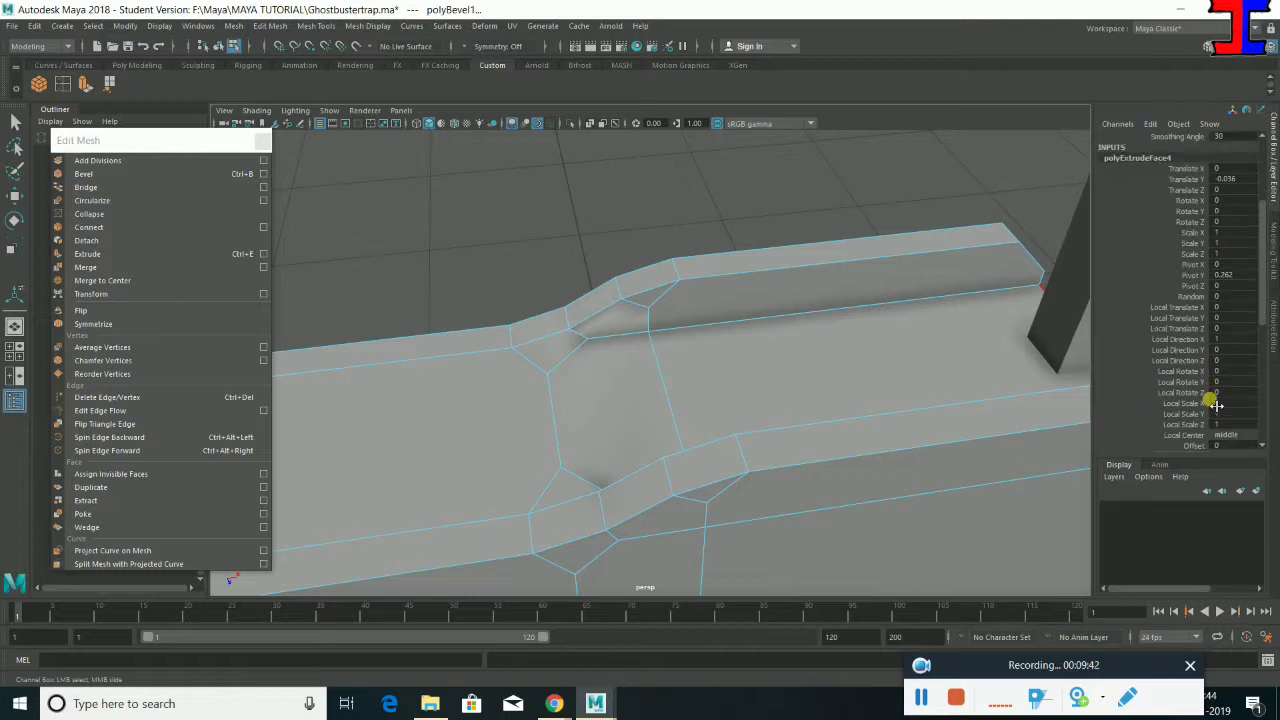
{"action": "scroll", "coordinate": [1215, 406], "scroll_direction": "down", "scroll_amount": 1}
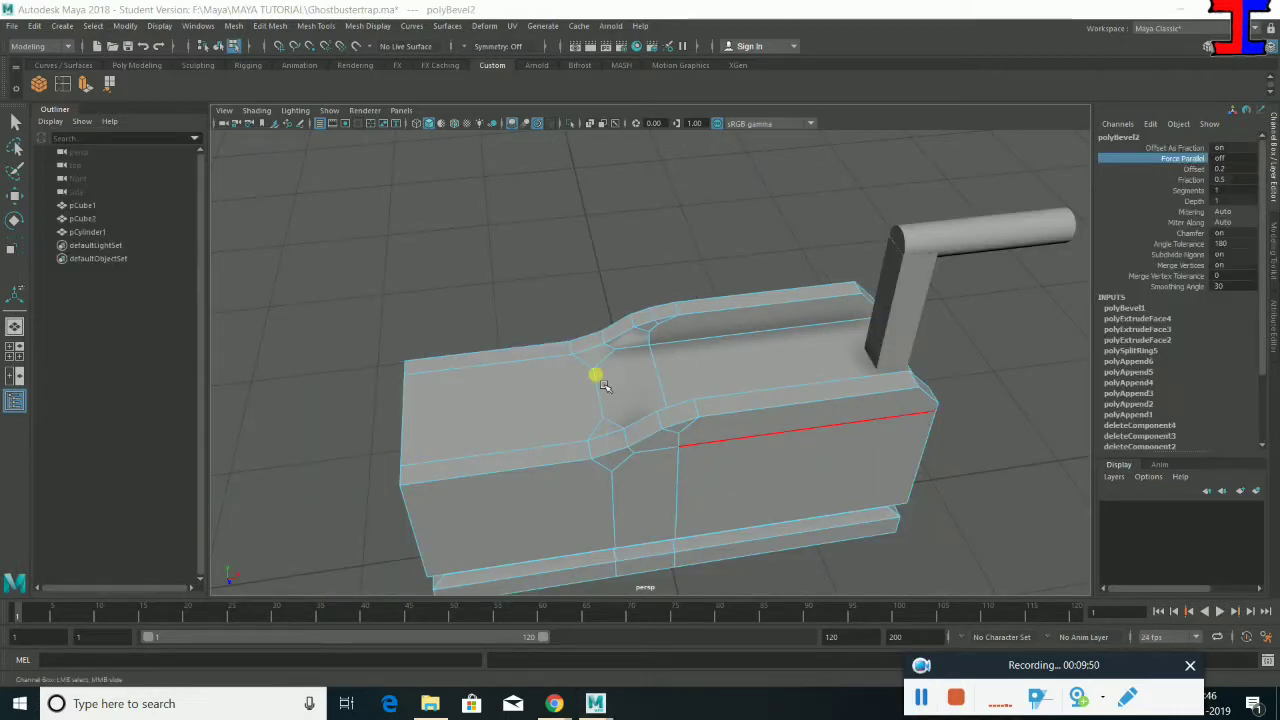
{"action": "left_click", "coordinate": [321, 26]}
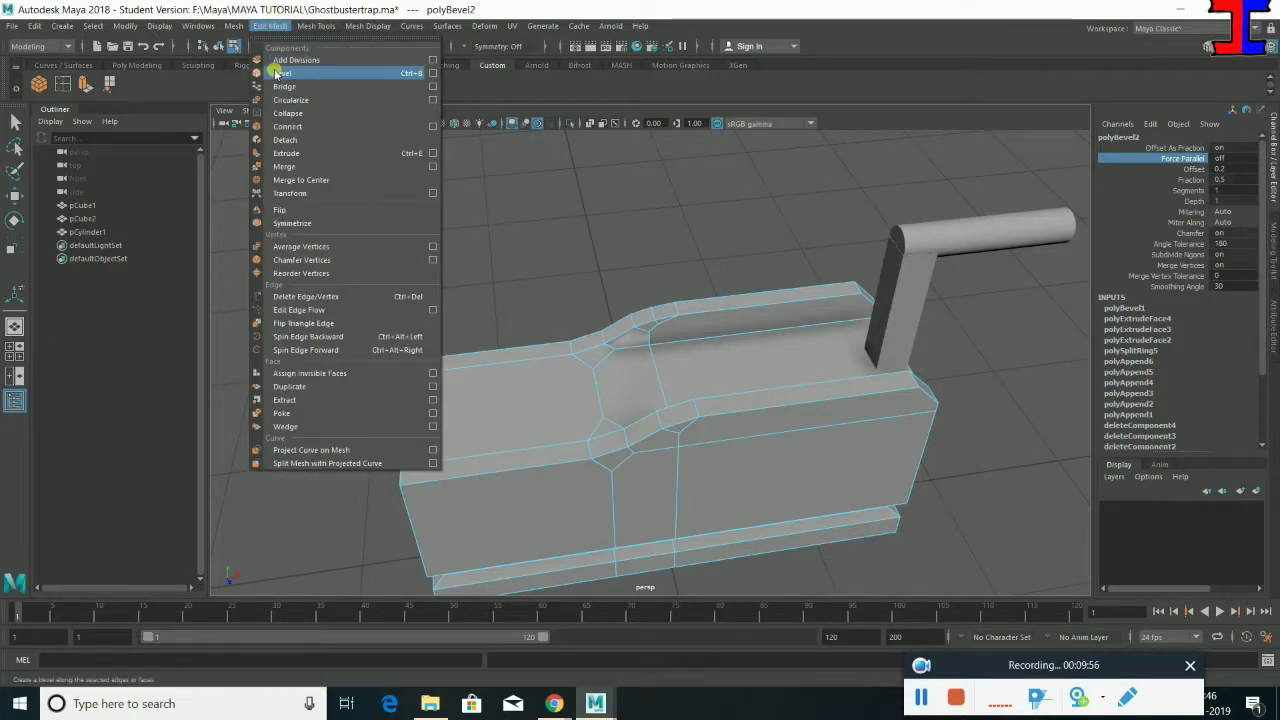
{"action": "left_click", "coordinate": [168, 92]}
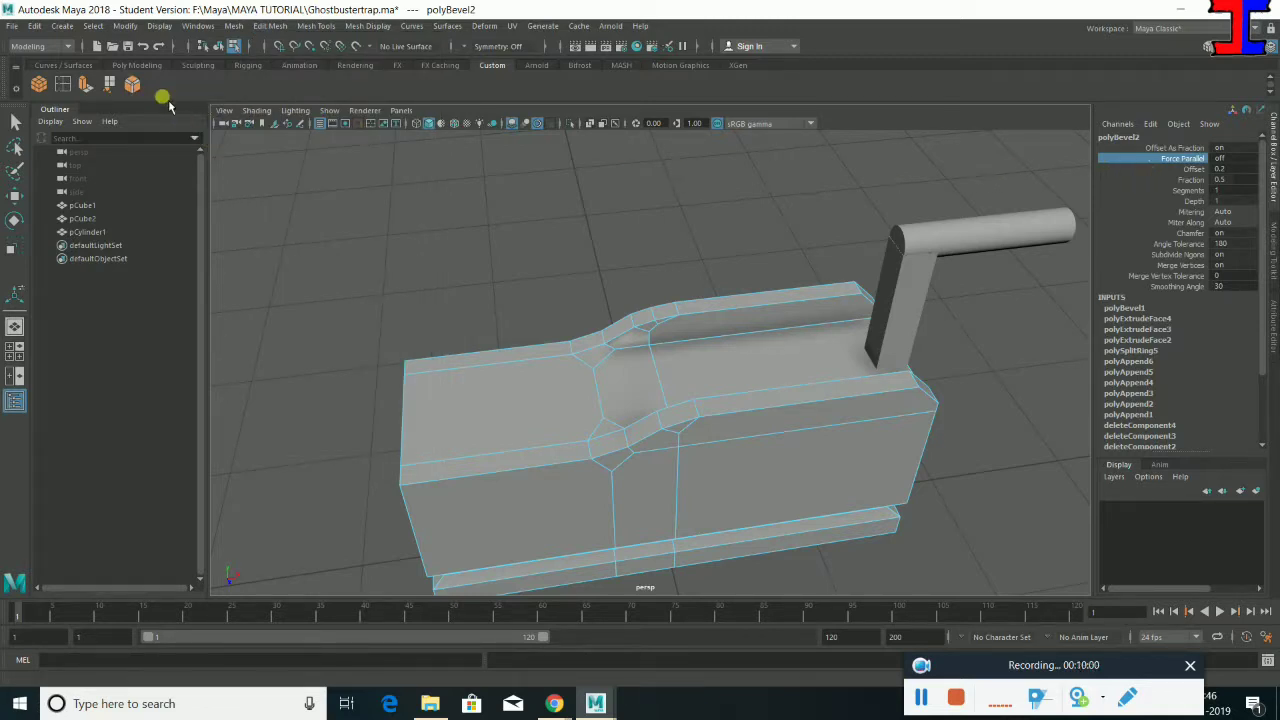
{"action": "left_click", "coordinate": [1175, 147]}
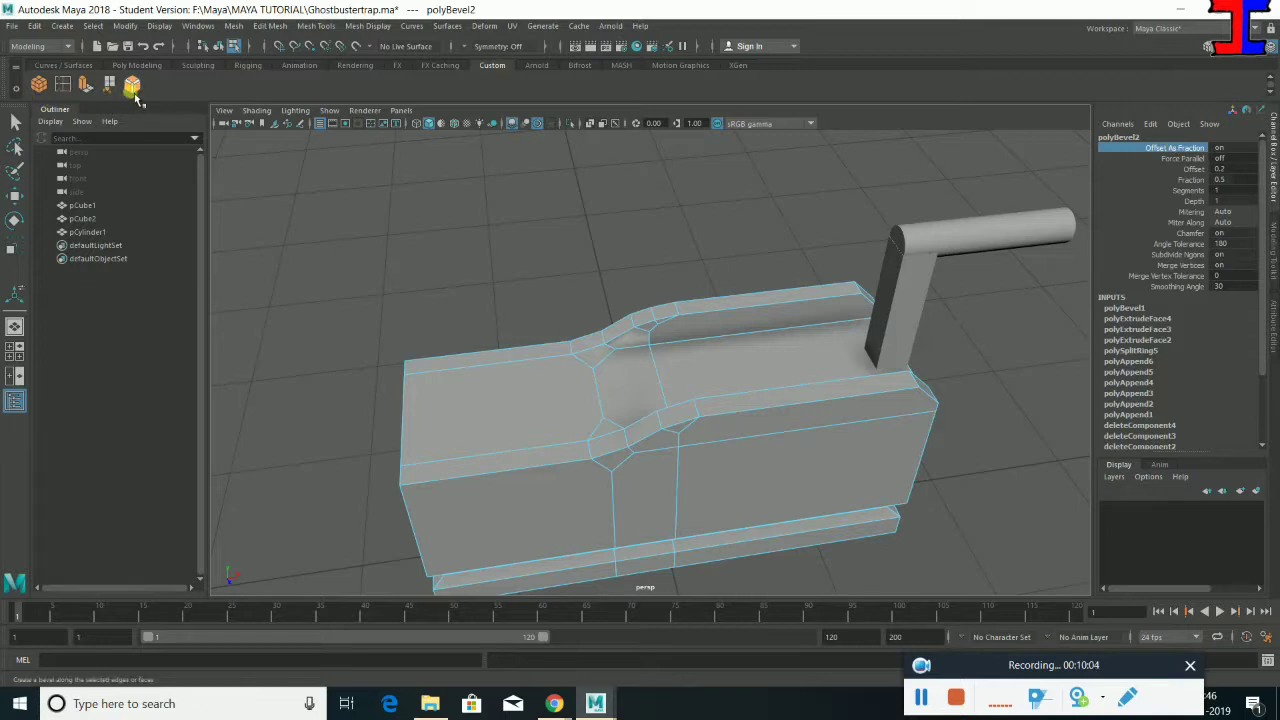
{"action": "left_click", "coordinate": [657, 322]}
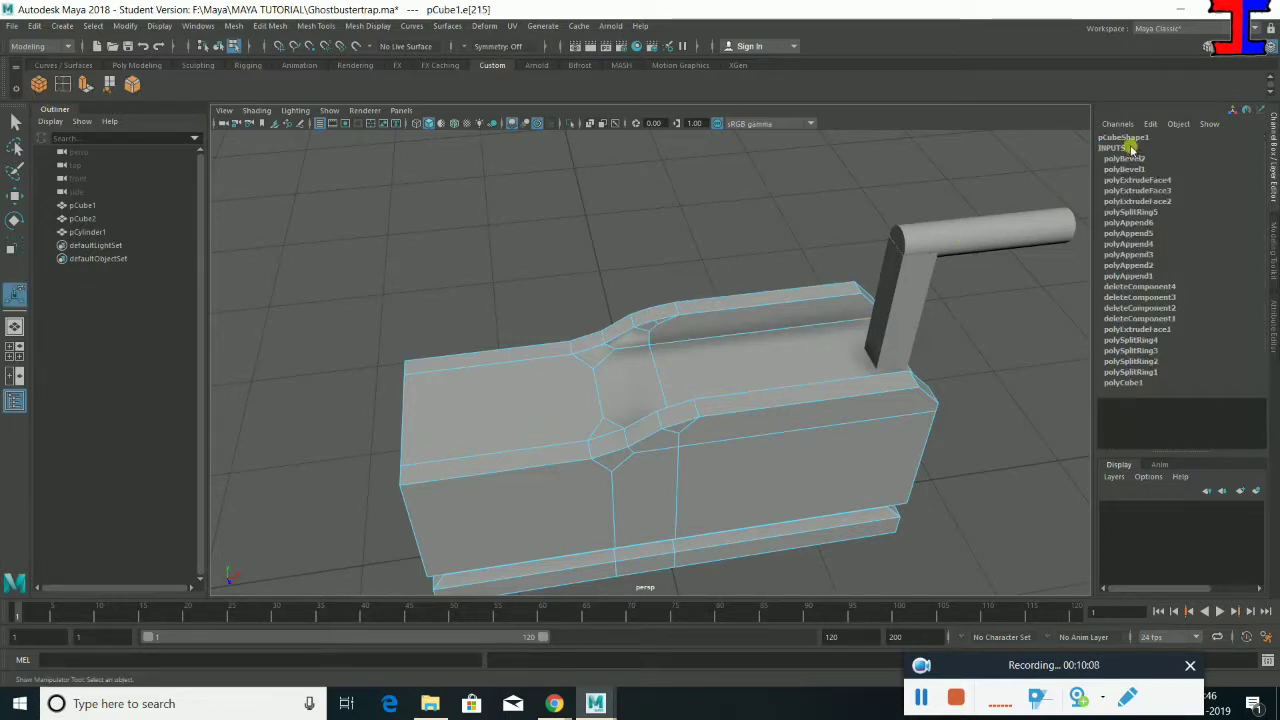
{"action": "left_click", "coordinate": [136, 98]}
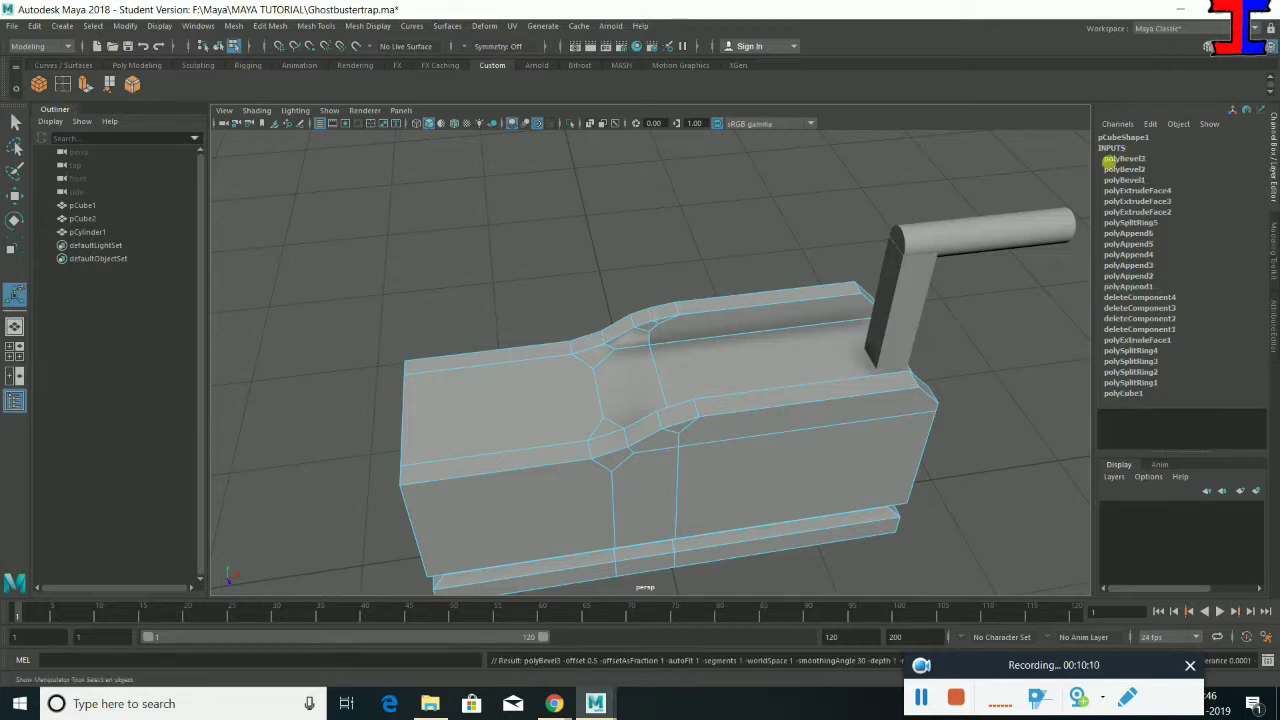
{"action": "left_click", "coordinate": [1138, 163]}
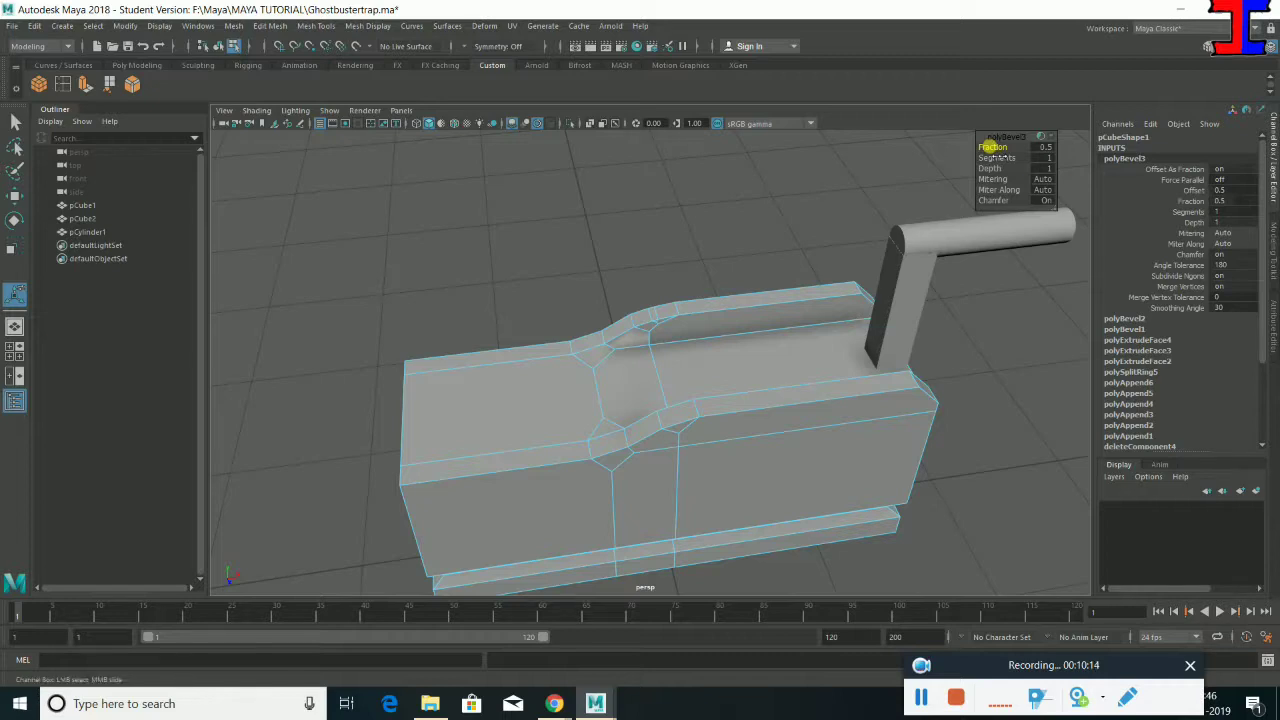
{"action": "key", "text": "ctrl+z"}
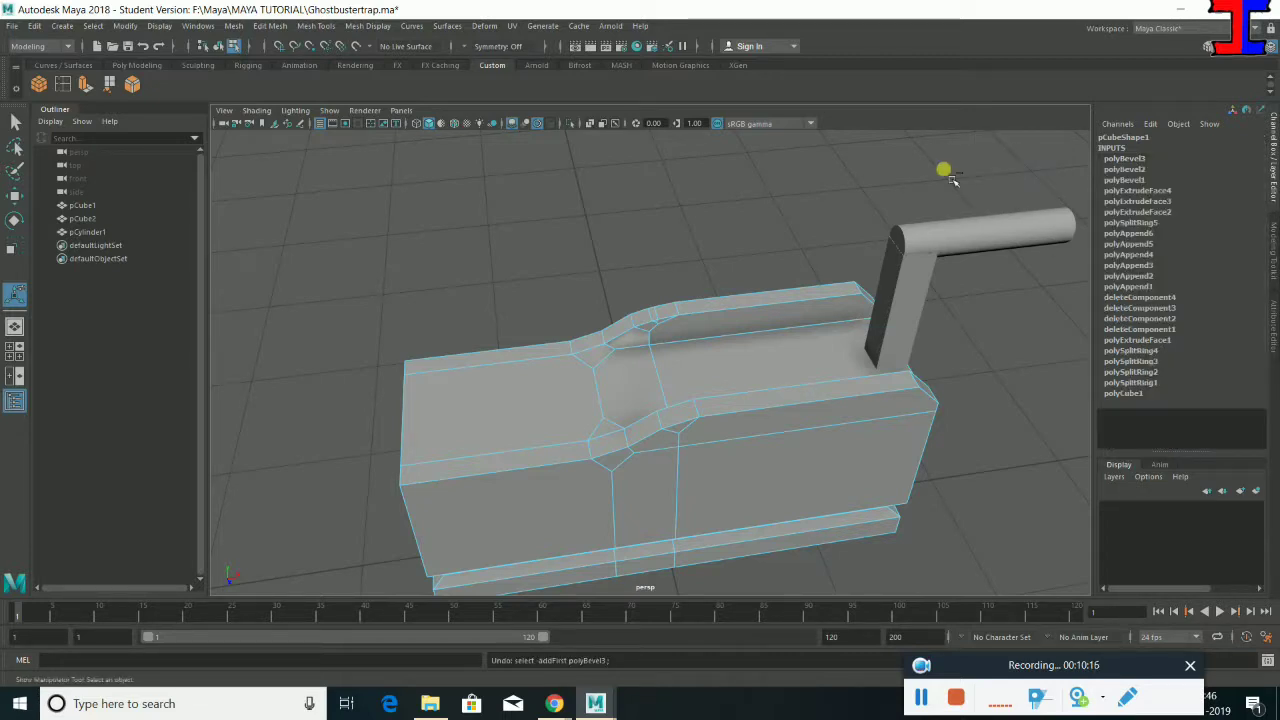
{"action": "key", "text": "ctrl+z"}
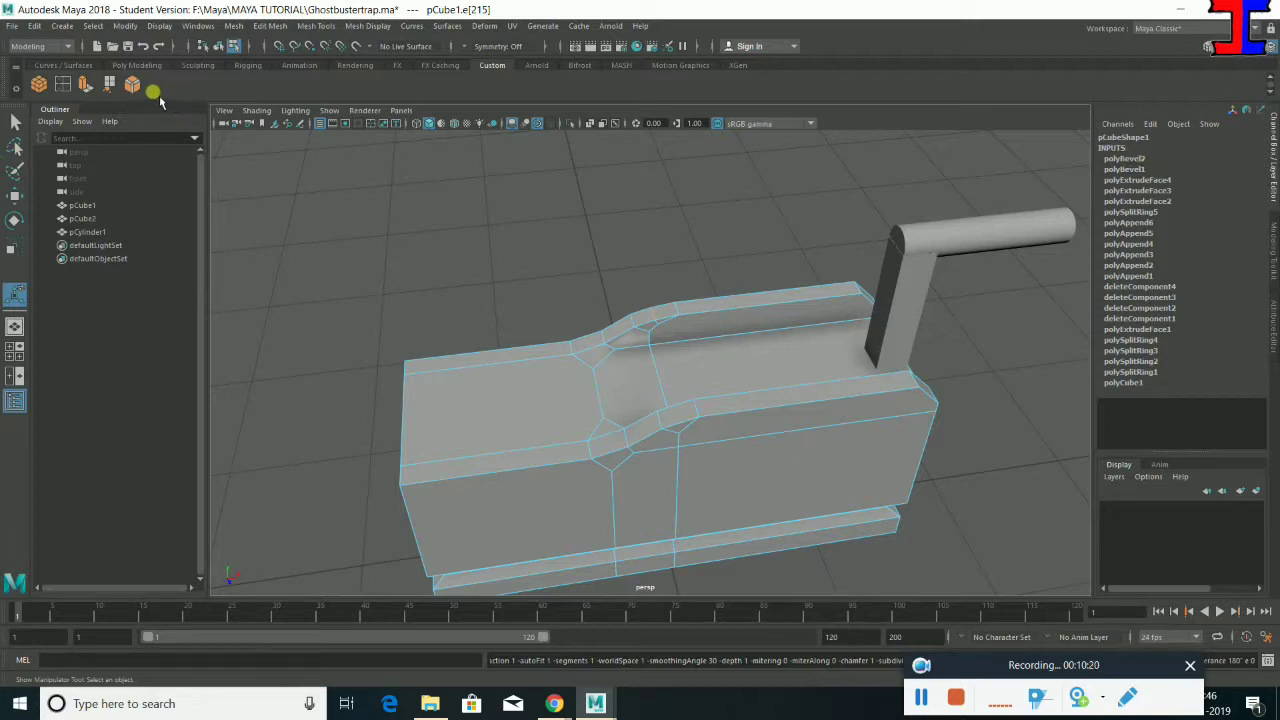
{"action": "left_click", "coordinate": [38, 84]}
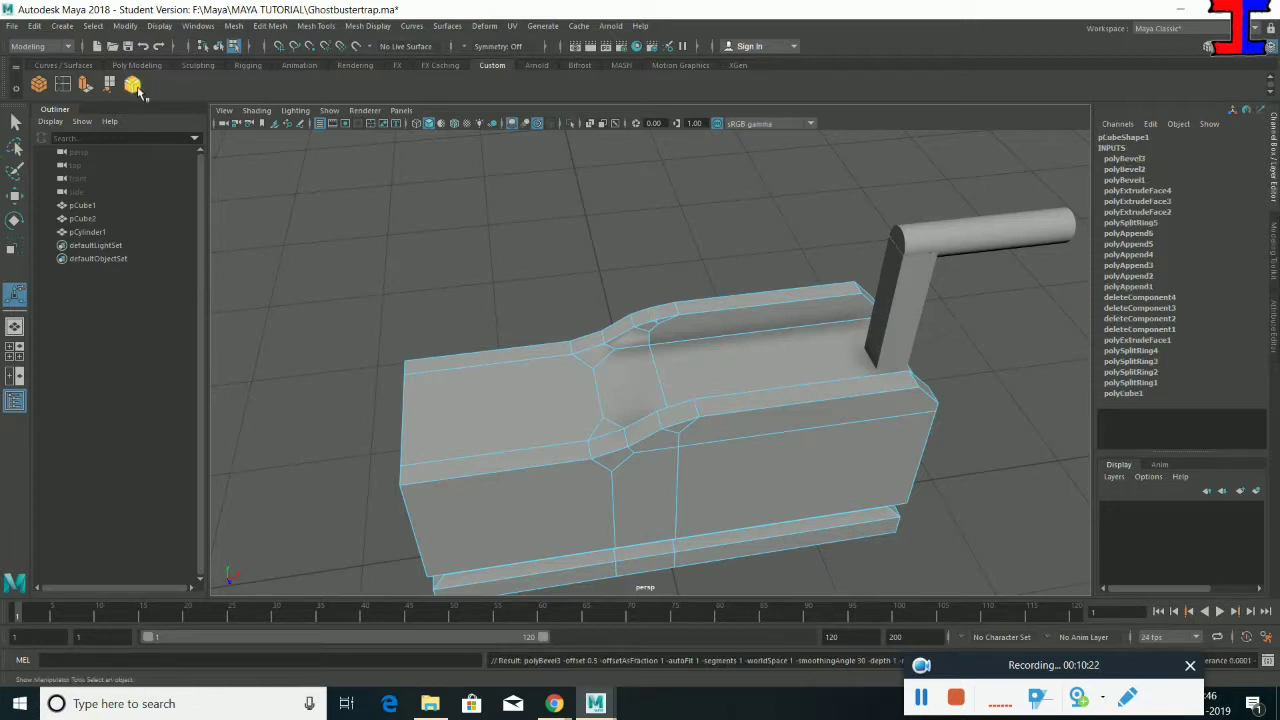
{"action": "key", "text": "ctrl+z"}
{"action": "key", "text": "ctrl+z"}
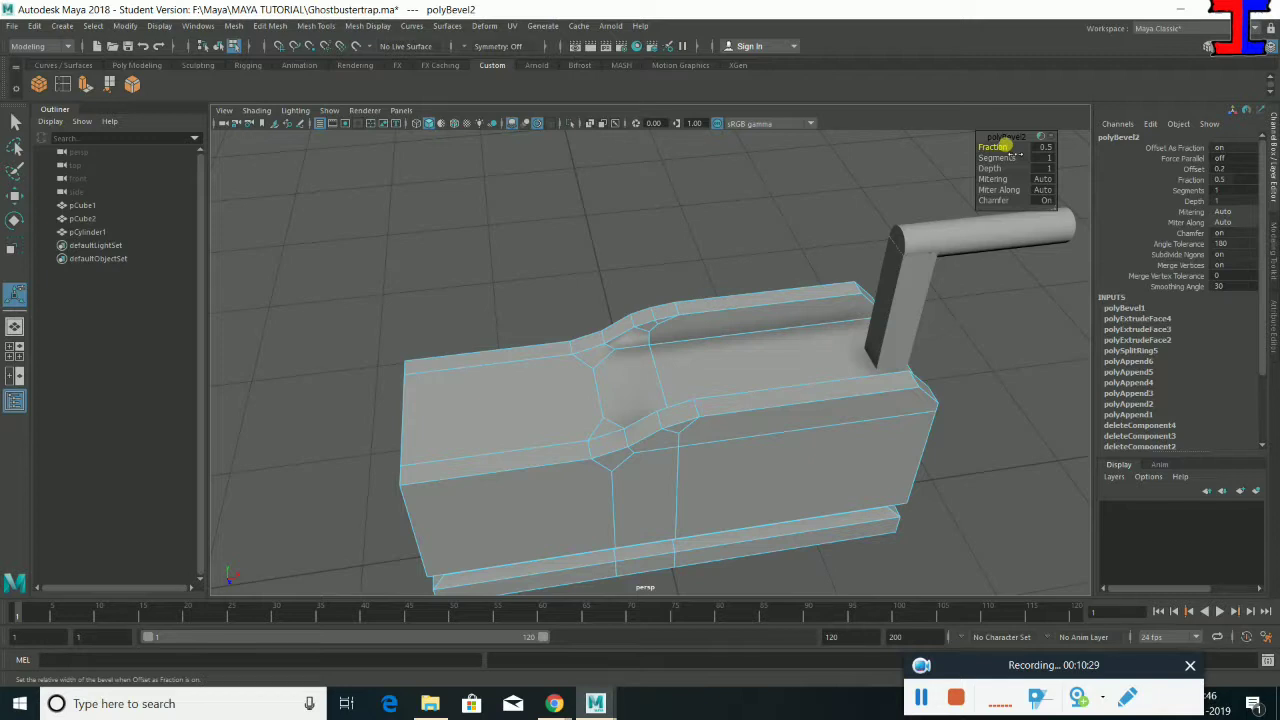
Scrub the polyBevel1 Fraction down toward 0 and undo a stray edge selection
{"action": "middle_click_drag", "start_coordinate": [1022, 147], "coordinate": [995, 148]}
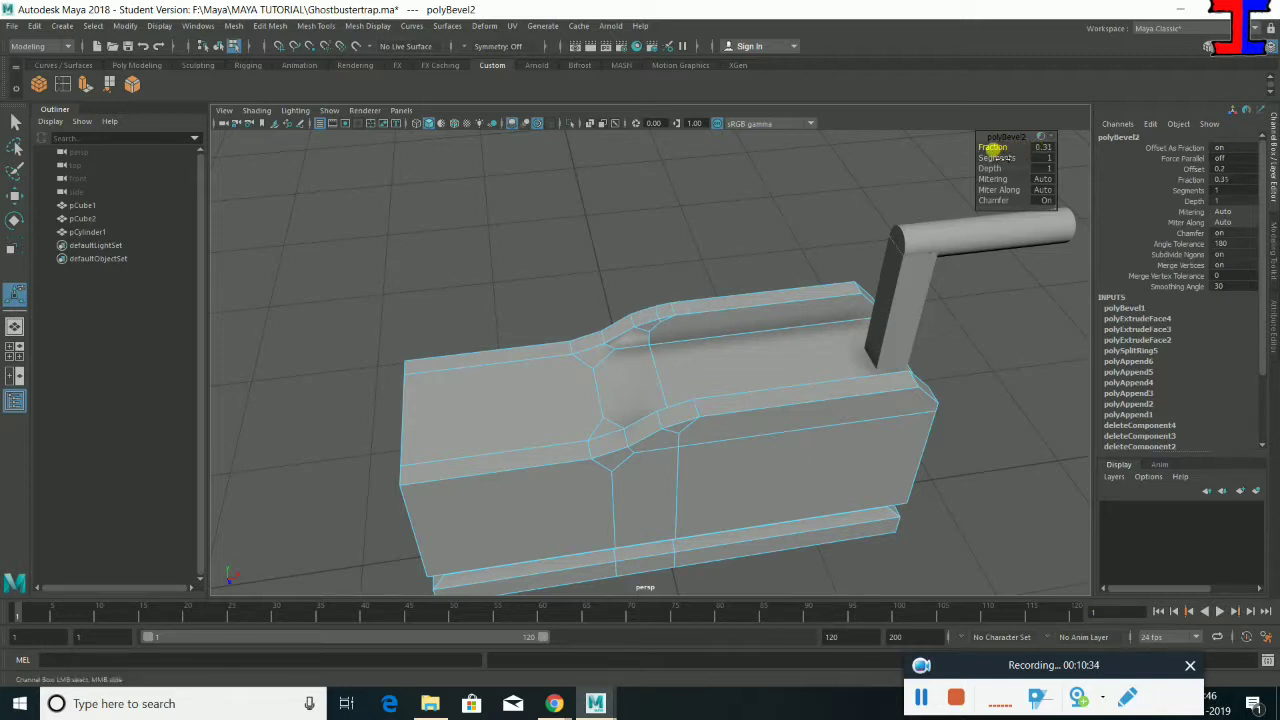
{"action": "middle_click_drag", "start_coordinate": [1008, 150], "coordinate": [966, 150]}
{"action": "middle_click_drag", "start_coordinate": [984, 155], "coordinate": [963, 158]}
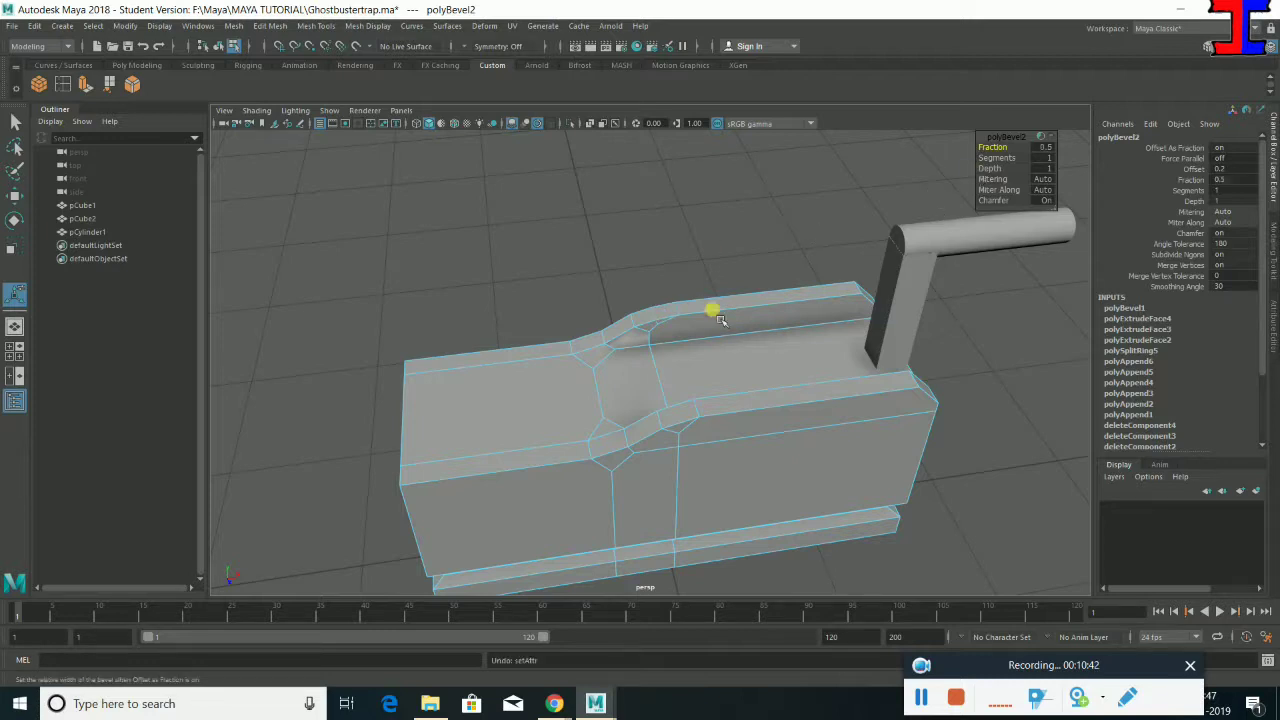
{"action": "left_click", "coordinate": [700, 417]}
{"action": "key", "text": "ctrl+z"}
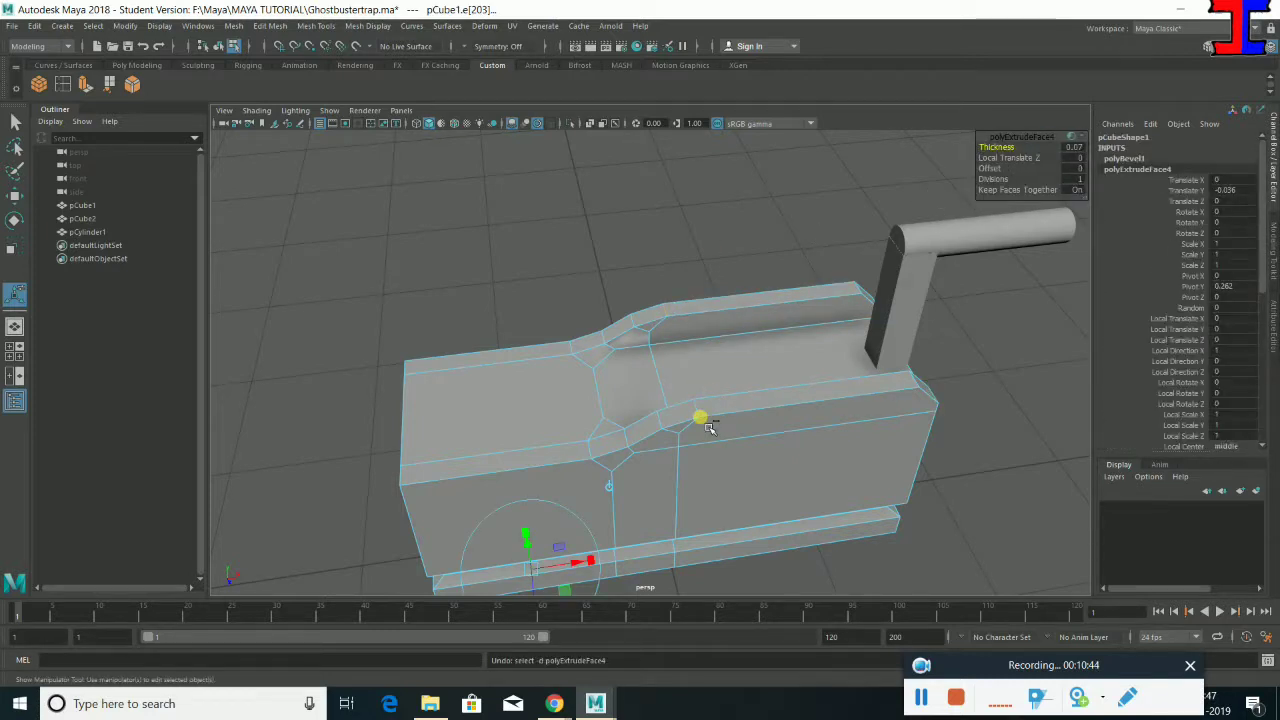
{"action": "key", "text": "ctrl+z"}
{"action": "key", "text": "ctrl+z"}
{"action": "key", "text": "ctrl+z"}
{"action": "key", "text": "ctrl+z"}
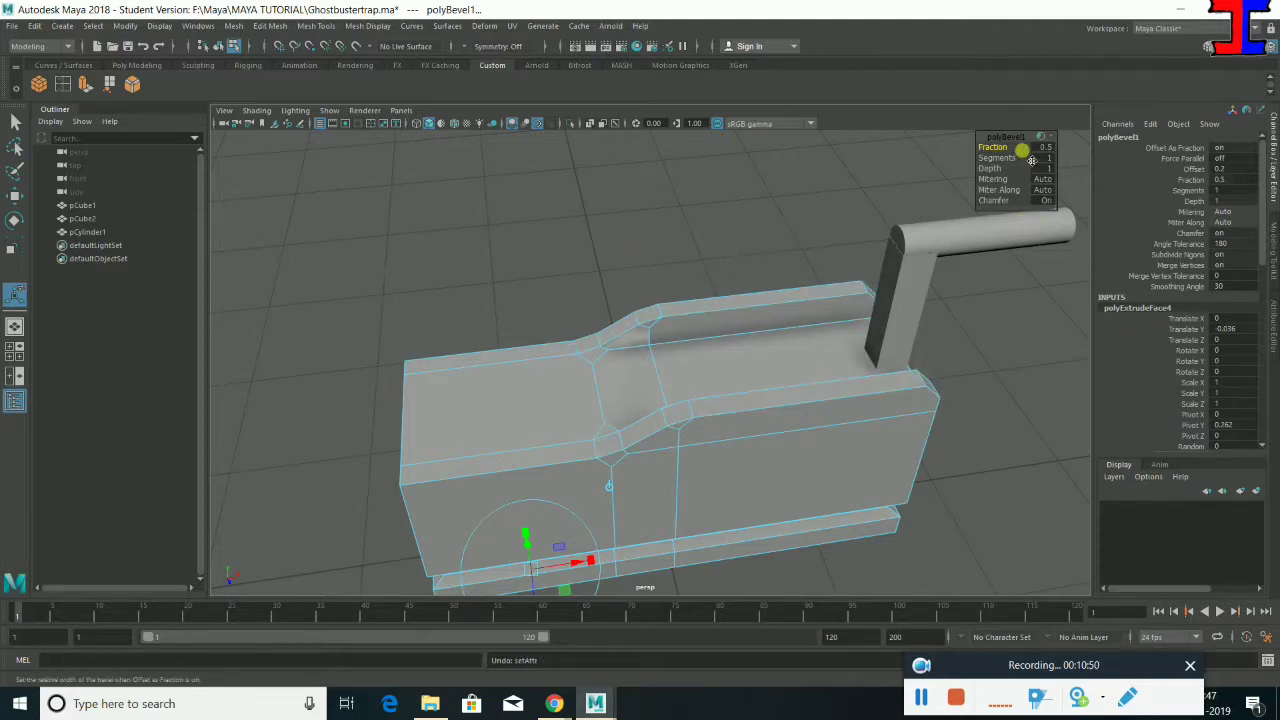
Set the ridge bevel to Fraction 0.79 with 10 segments, then deselect
{"action": "mouse_move", "coordinate": [1028, 147]}
{"action": "left_mouse_down"}
{"action": "mouse_move", "coordinate": [1001, 147]}
{"action": "mouse_move", "coordinate": [1092, 157]}
{"action": "left_mouse_up"}
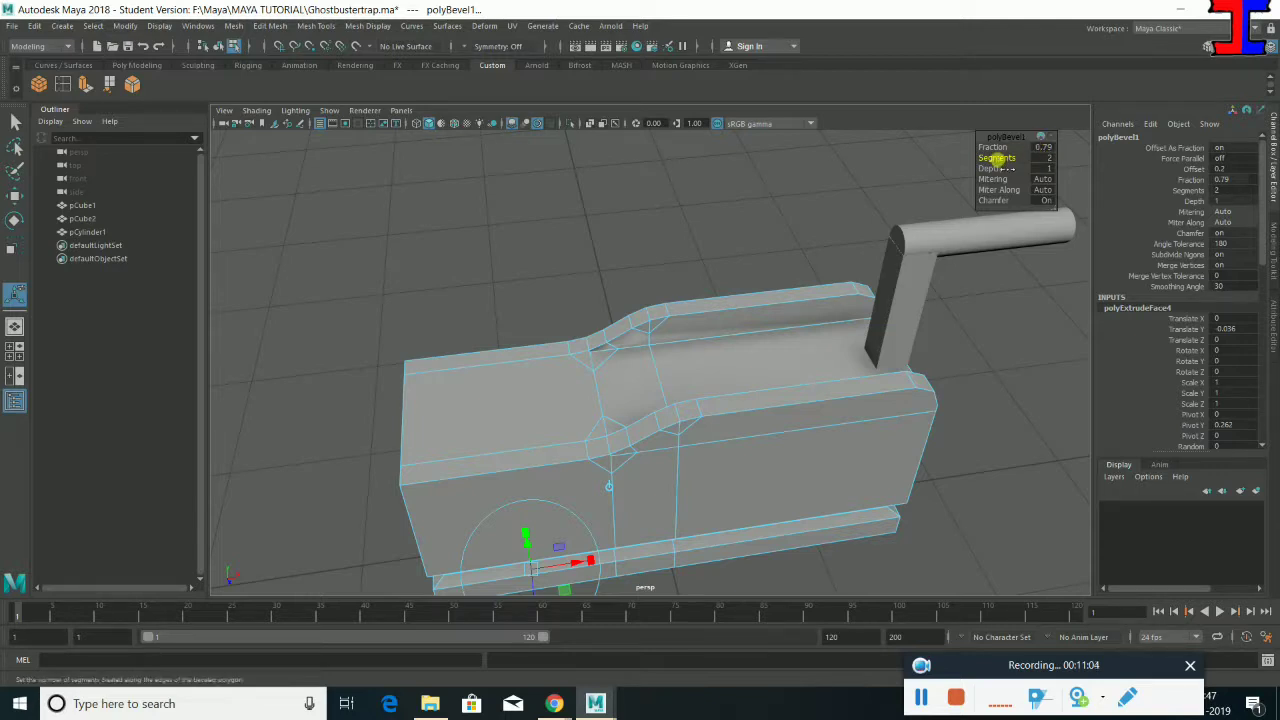
{"action": "left_click_drag", "start_coordinate": [1015, 168], "coordinate": [1013, 168]}
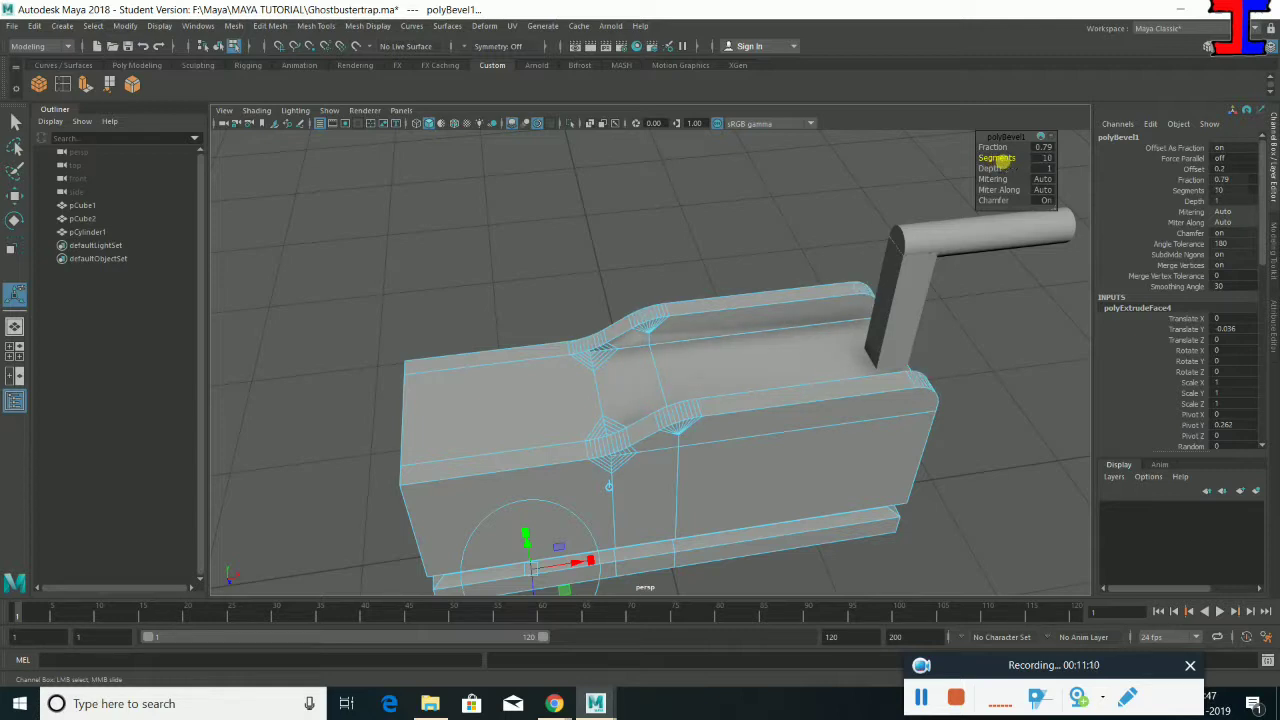
{"action": "left_click", "coordinate": [680, 229]}
{"action": "right_click_drag", "start_coordinate": [680, 229], "coordinate": [843, 446], "text": "alt"}
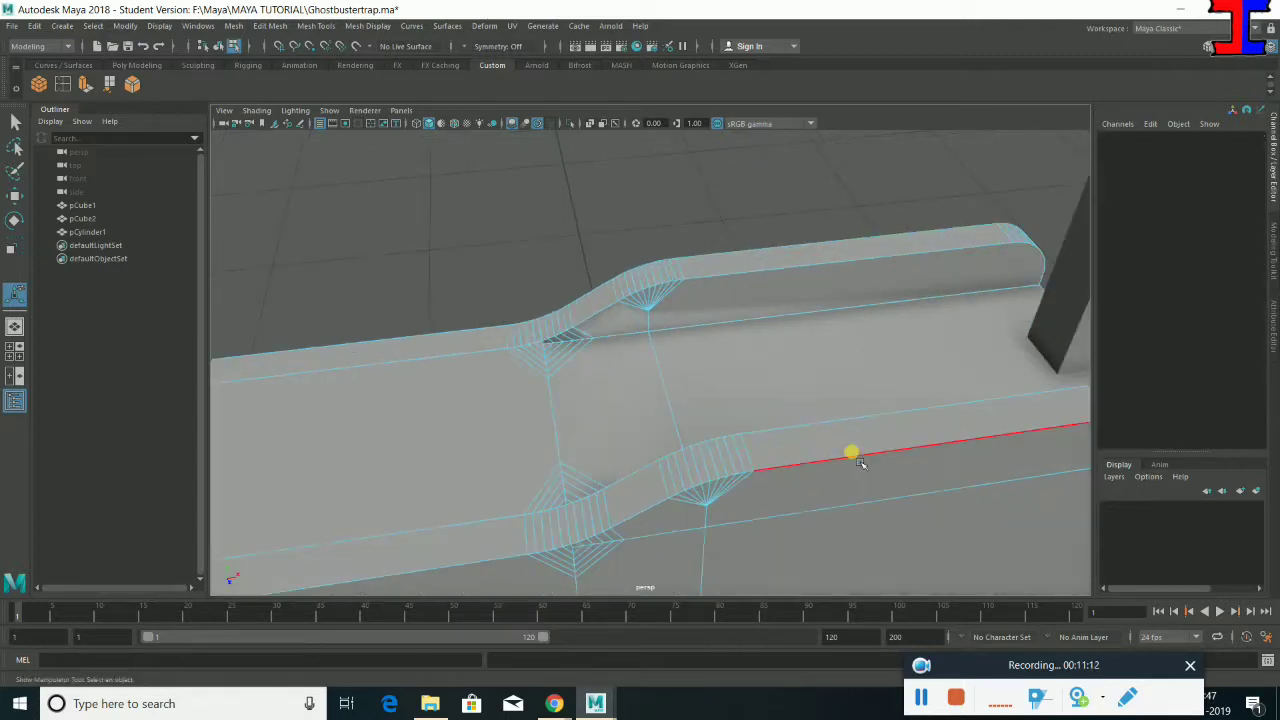
{"action": "left_click_drag", "start_coordinate": [843, 446], "coordinate": [826, 437], "text": "alt"}
{"action": "right_click_drag", "start_coordinate": [826, 437], "coordinate": [773, 409], "text": "alt"}
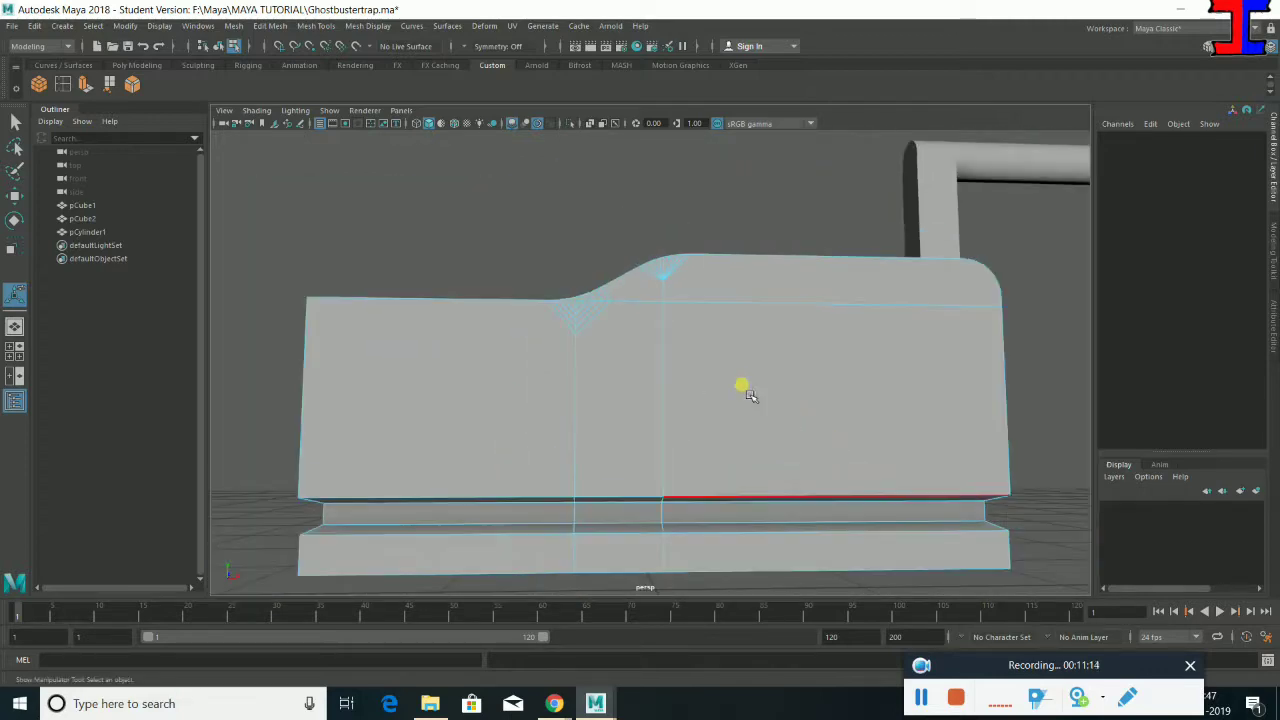
{"action": "mouse_move", "coordinate": [666, 337]}
{"action": "left_mouse_down", "text": "alt"}
{"action": "mouse_move", "coordinate": [857, 391]}
{"action": "mouse_move", "coordinate": [905, 358]}
{"action": "mouse_move", "coordinate": [903, 343]}
{"action": "mouse_move", "coordinate": [814, 371]}
{"action": "mouse_move", "coordinate": [643, 371]}
{"action": "left_mouse_up", "text": "alt"}
{"action": "scroll", "coordinate": [620, 352], "scroll_direction": "up", "scroll_amount": 2}
{"action": "scroll", "coordinate": [620, 352], "scroll_direction": "up", "scroll_amount": 2}
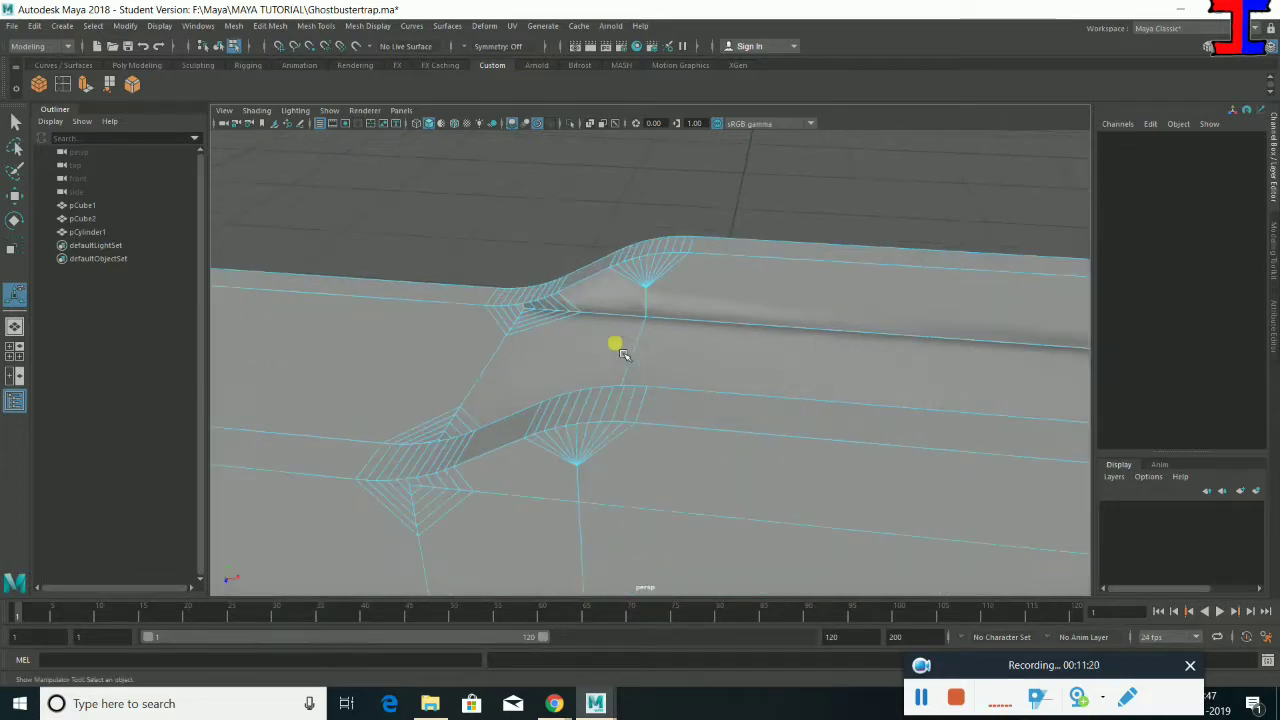
{"action": "scroll", "coordinate": [614, 346], "scroll_direction": "up", "scroll_amount": 2}
{"action": "mouse_move", "coordinate": [557, 323]}
{"action": "left_mouse_down", "text": "alt"}
{"action": "mouse_move", "coordinate": [797, 306]}
{"action": "mouse_move", "coordinate": [602, 326]}
{"action": "mouse_move", "coordinate": [580, 309]}
{"action": "mouse_move", "coordinate": [603, 311]}
{"action": "left_mouse_up", "text": "alt"}
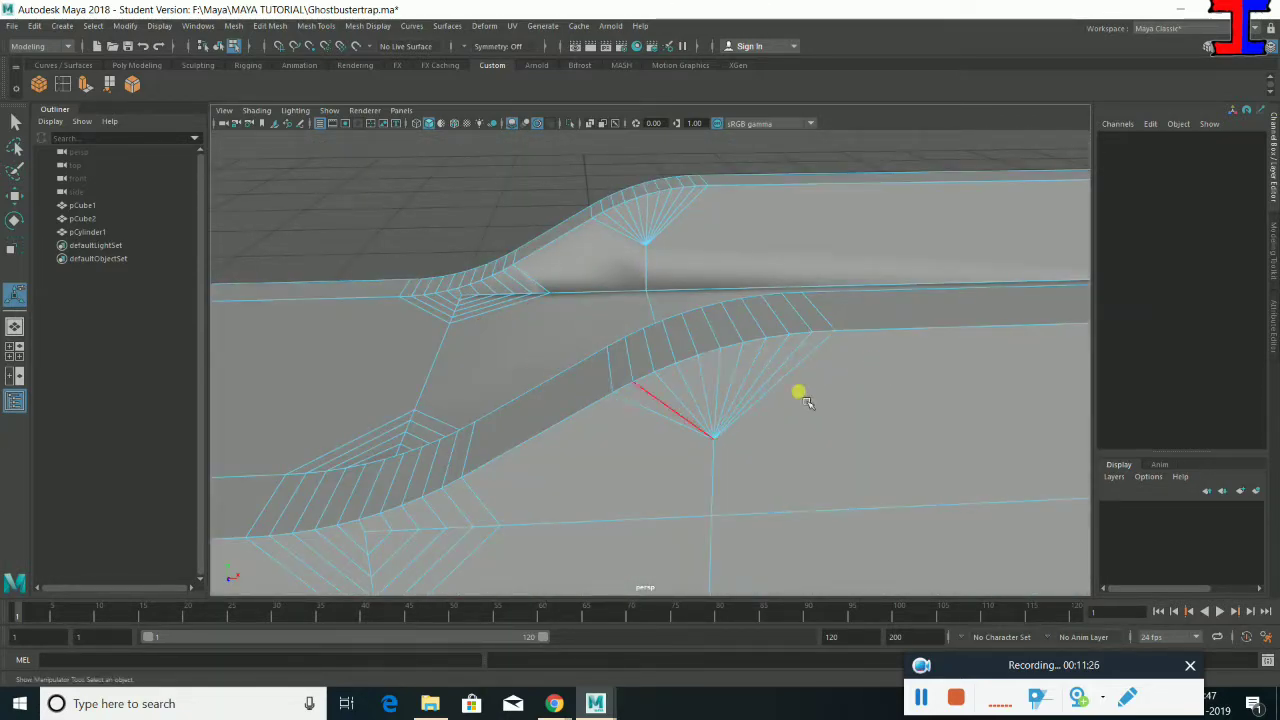
{"action": "scroll", "coordinate": [529, 195], "scroll_direction": "down", "scroll_amount": 3}
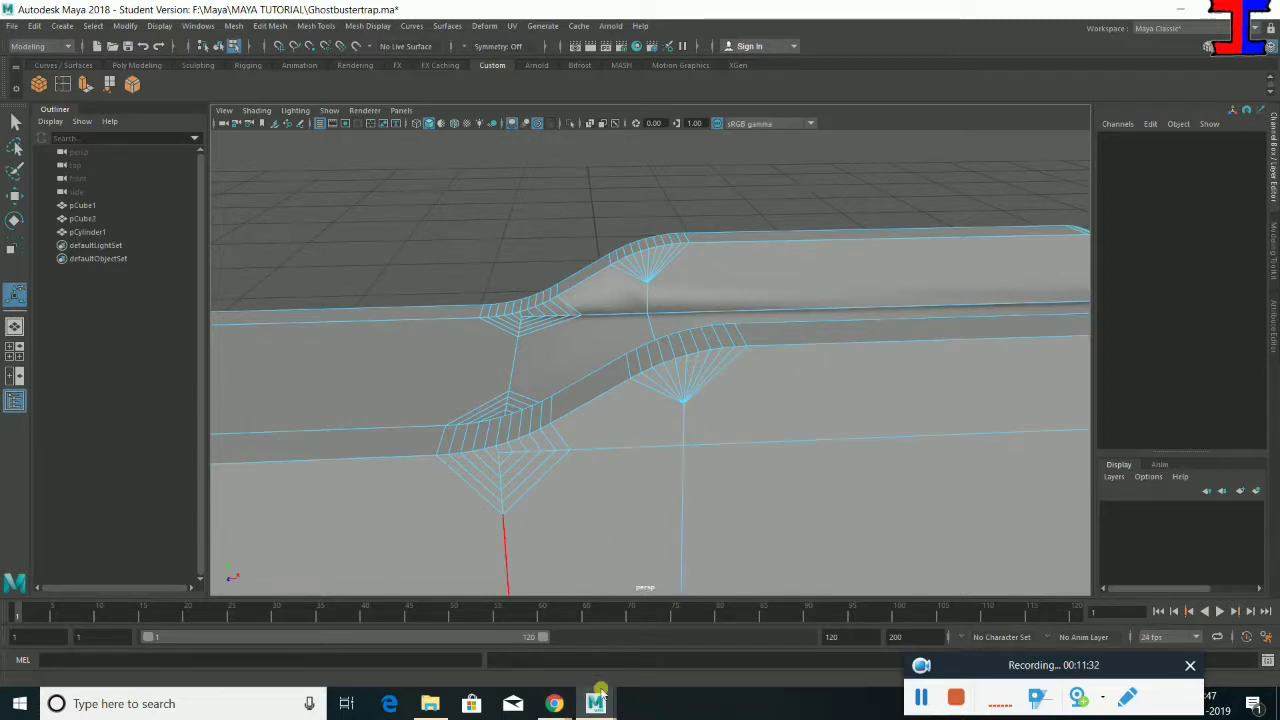
{"action": "key", "text": "alt+Tab"}
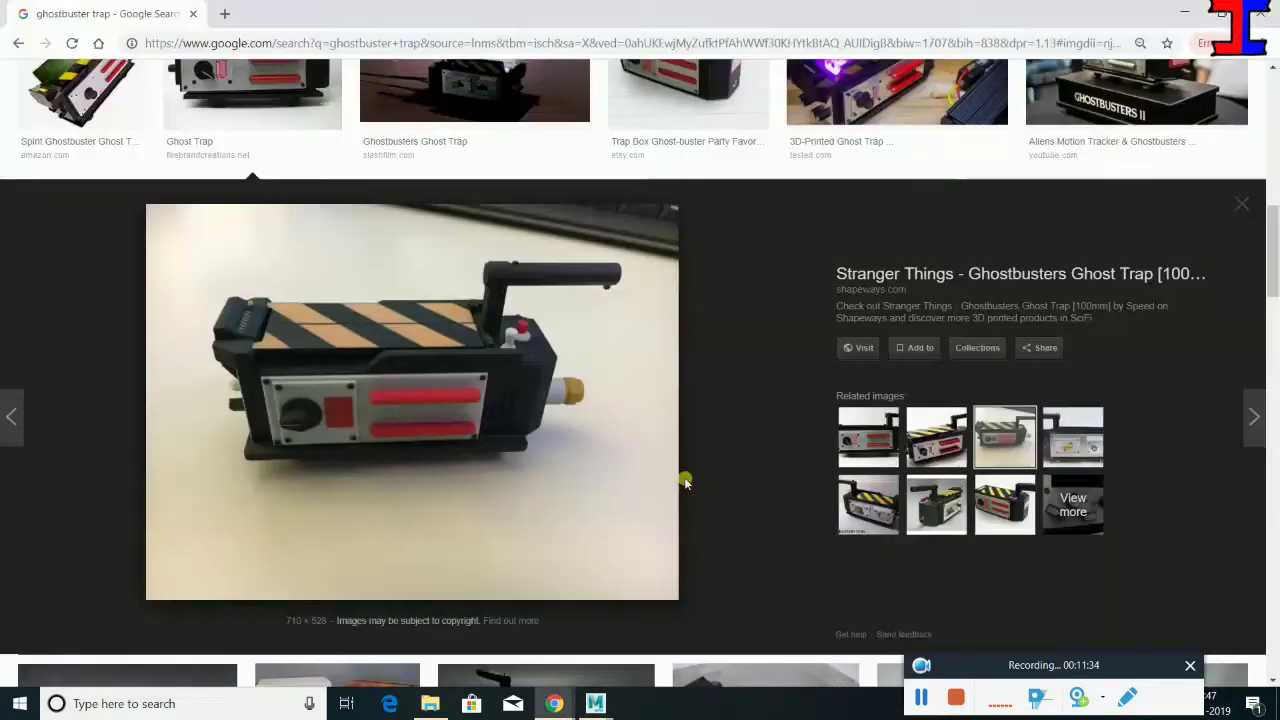
Scroll through the ghost trap reference photo in Chrome, then return to Maya
{"action": "scroll", "coordinate": [265, 385], "scroll_direction": "up", "scroll_amount": 4}
{"action": "scroll", "coordinate": [270, 395], "scroll_direction": "down", "scroll_amount": 2}
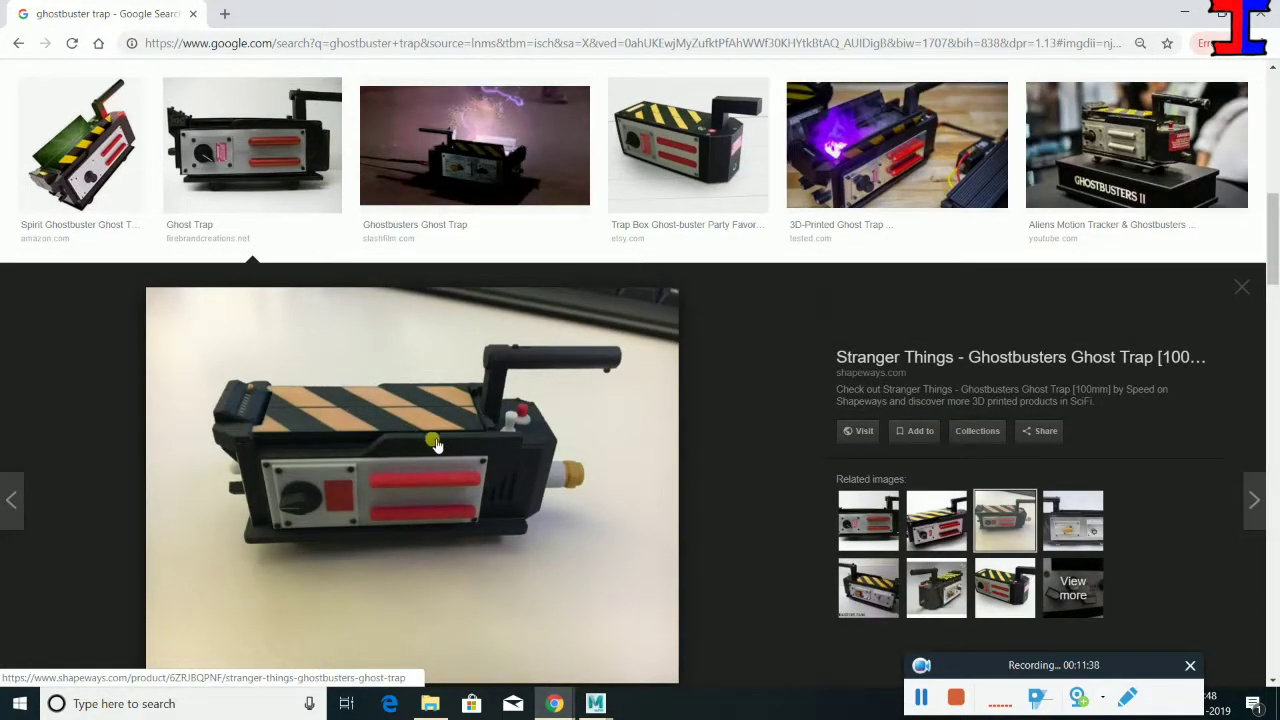
{"action": "key", "text": "alt+Tab"}
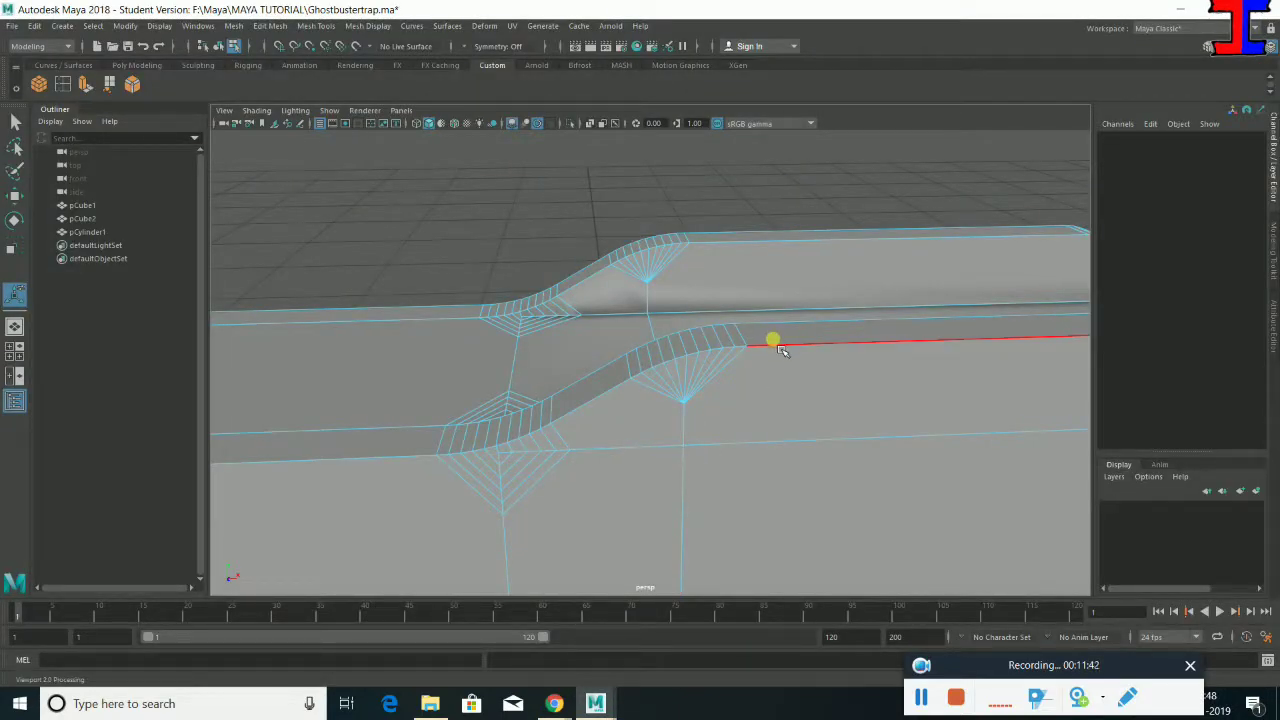
Select the four long ridge edges around the notch: right, upper, left and lower left
{"action": "left_click", "coordinate": [780, 346]}
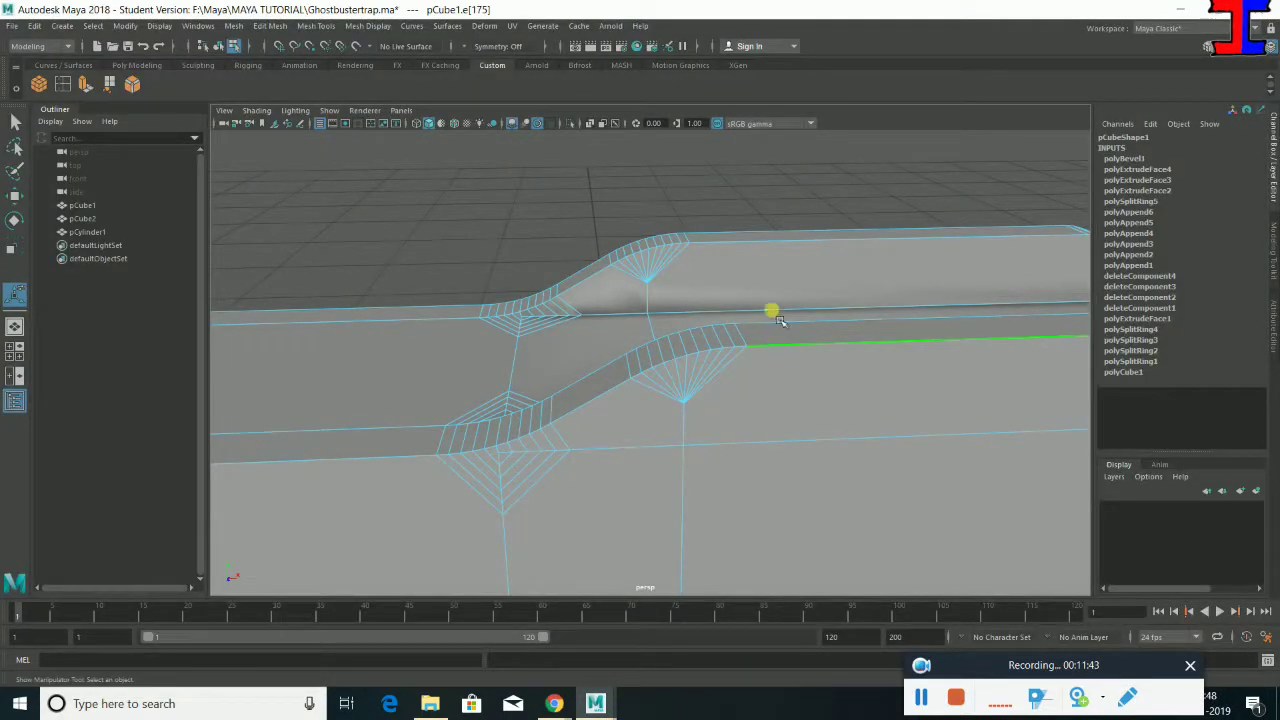
{"action": "left_click", "coordinate": [765, 250], "text": "shift"}
{"action": "left_click", "coordinate": [437, 323], "text": "shift"}
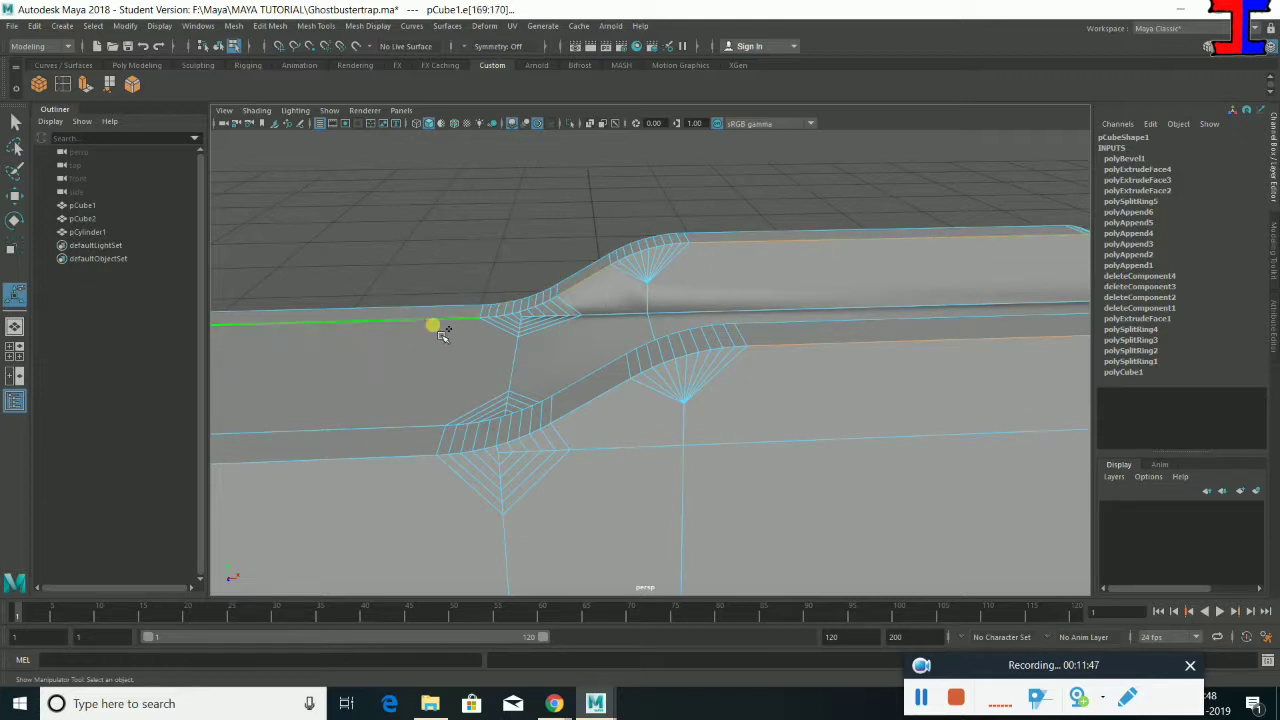
{"action": "left_click", "coordinate": [439, 454], "text": "shift"}
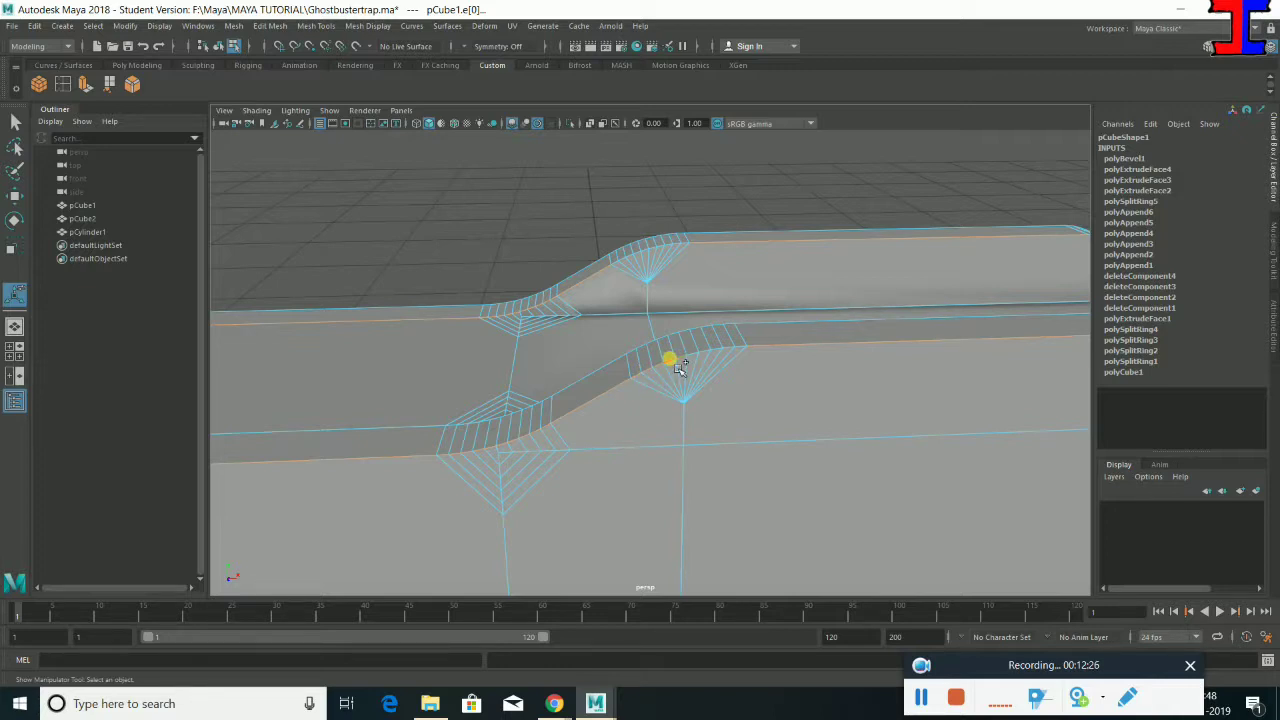
Multi-Cut a new edge from the fan vertex straight across the trough floor
{"action": "left_click_drag", "start_coordinate": [722, 362], "coordinate": [733, 357]}
{"action": "left_click_drag", "start_coordinate": [729, 364], "coordinate": [747, 350]}
{"action": "mouse_move", "coordinate": [457, 351]}
{"action": "left_mouse_down", "text": "alt"}
{"action": "mouse_move", "coordinate": [608, 390]}
{"action": "mouse_move", "coordinate": [472, 380]}
{"action": "left_mouse_up", "text": "alt"}
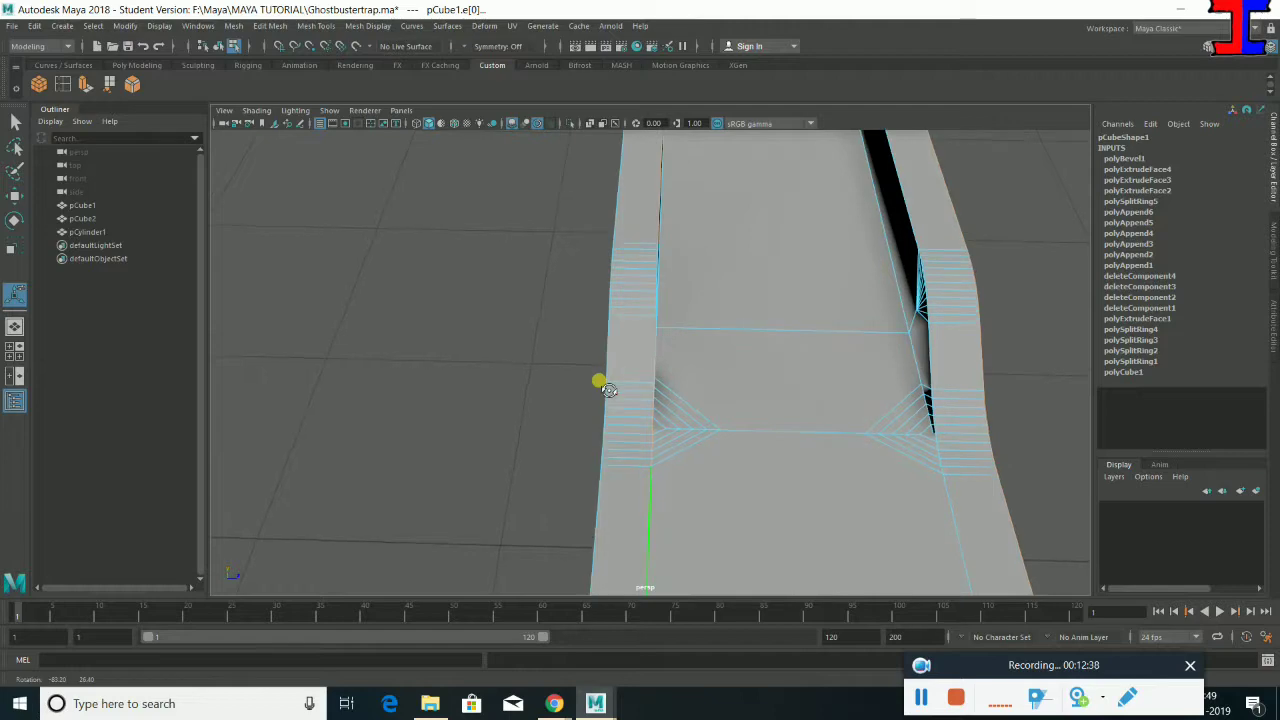
{"action": "scroll", "coordinate": [440, 370], "scroll_direction": "up", "scroll_amount": 2}
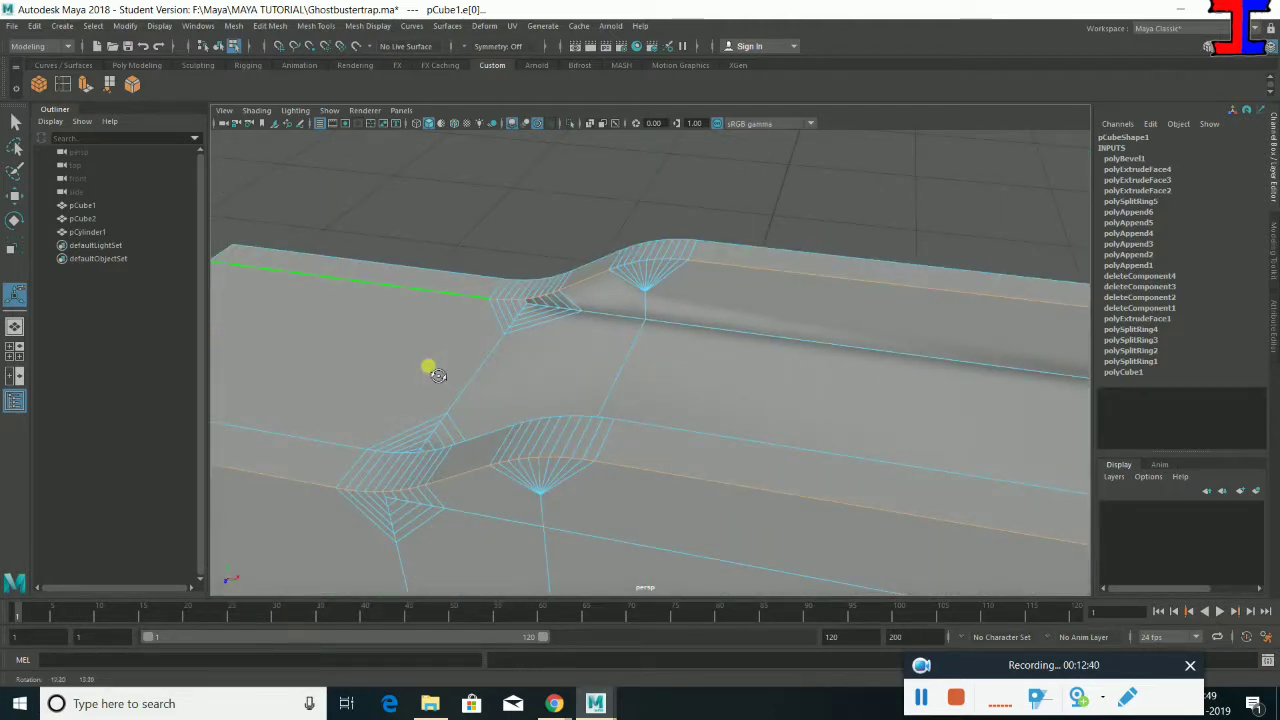
{"action": "scroll", "coordinate": [477, 363], "scroll_direction": "up", "scroll_amount": 2}
{"action": "scroll", "coordinate": [650, 213], "scroll_direction": "up", "scroll_amount": 3}
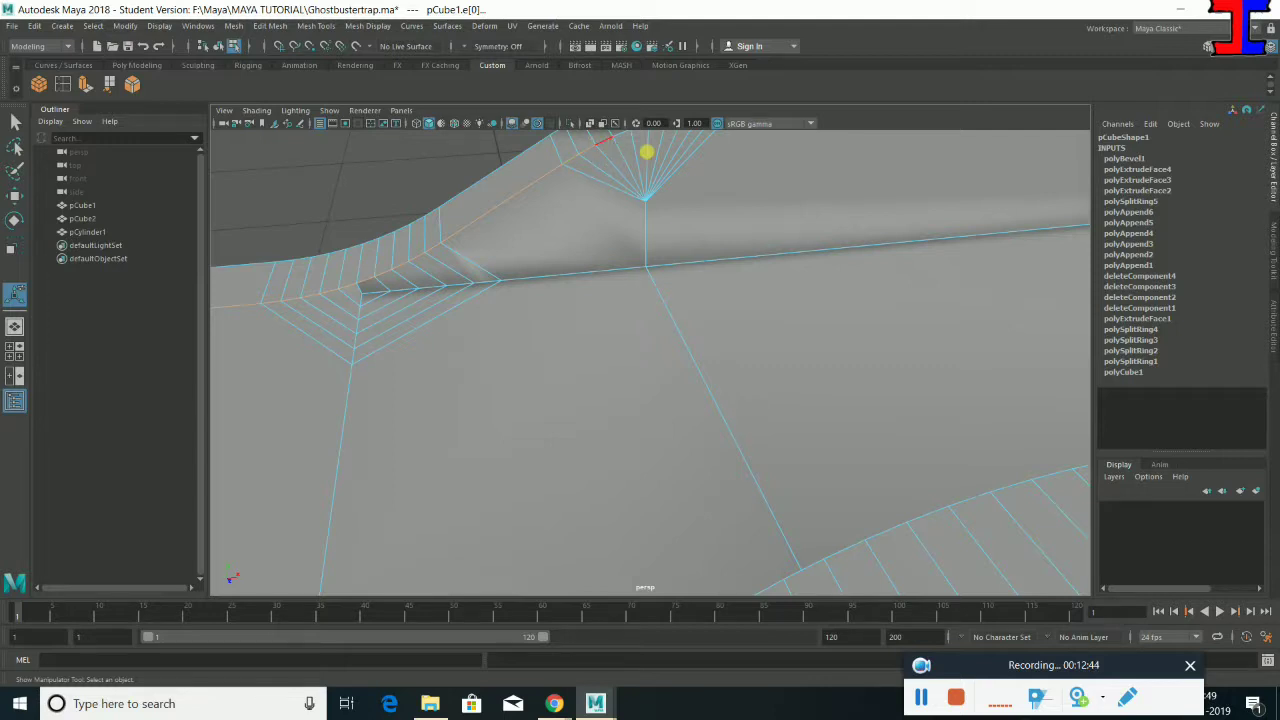
{"action": "scroll", "coordinate": [681, 221], "scroll_direction": "up", "scroll_amount": 1}
{"action": "middle_click_drag", "start_coordinate": [681, 221], "coordinate": [671, 249], "text": "alt"}
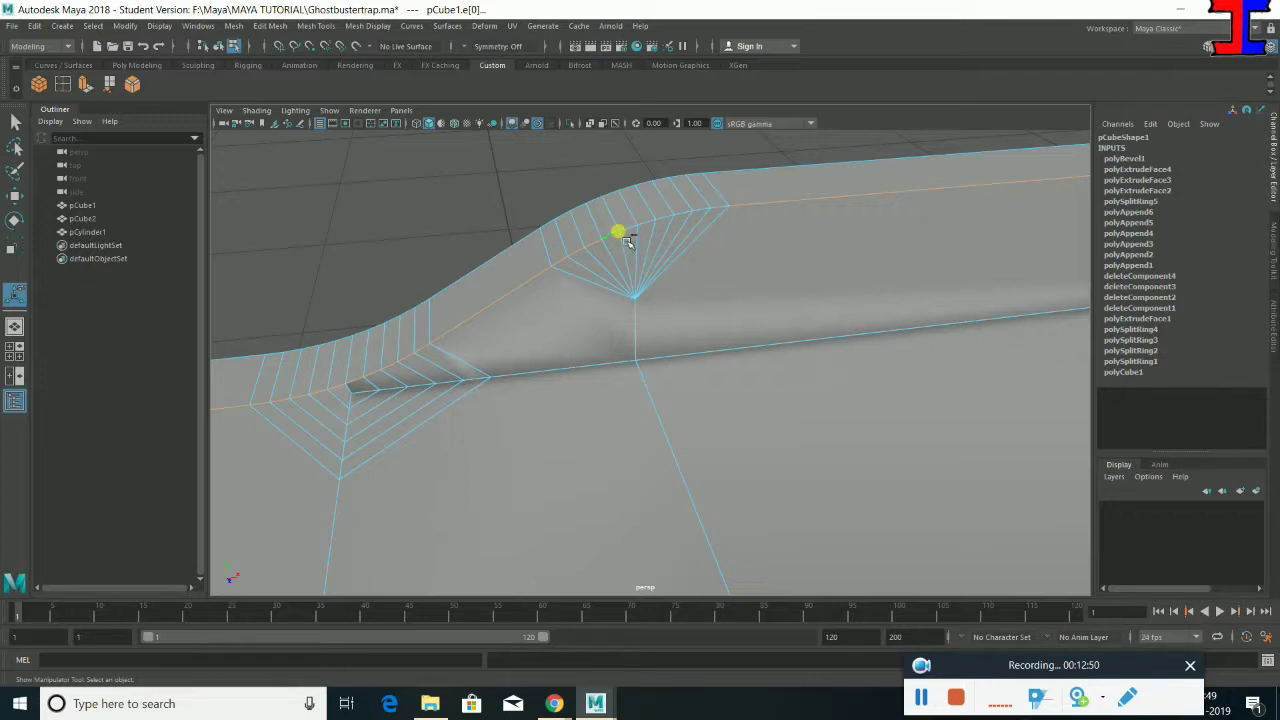
{"action": "mouse_move", "coordinate": [628, 242]}
{"action": "left_mouse_down", "text": "alt"}
{"action": "mouse_move", "coordinate": [609, 407]}
{"action": "mouse_move", "coordinate": [857, 354]}
{"action": "left_mouse_up", "text": "alt"}
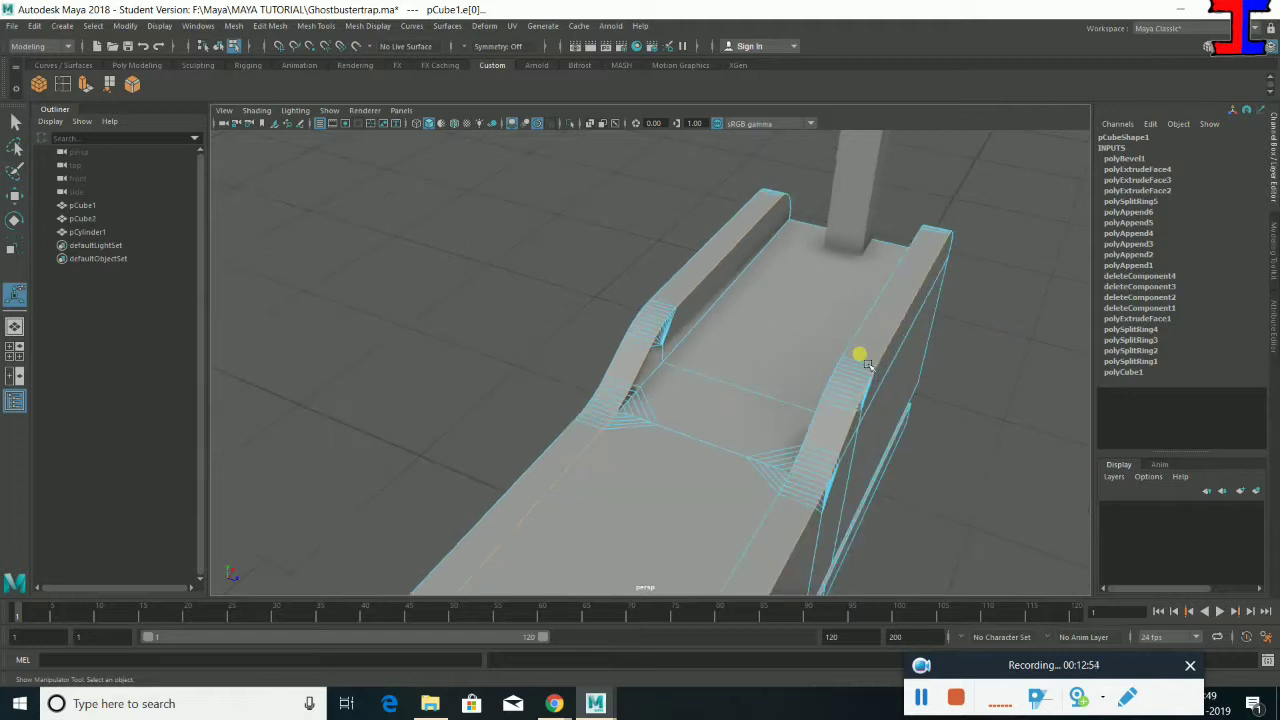
{"action": "left_click", "coordinate": [786, 360]}
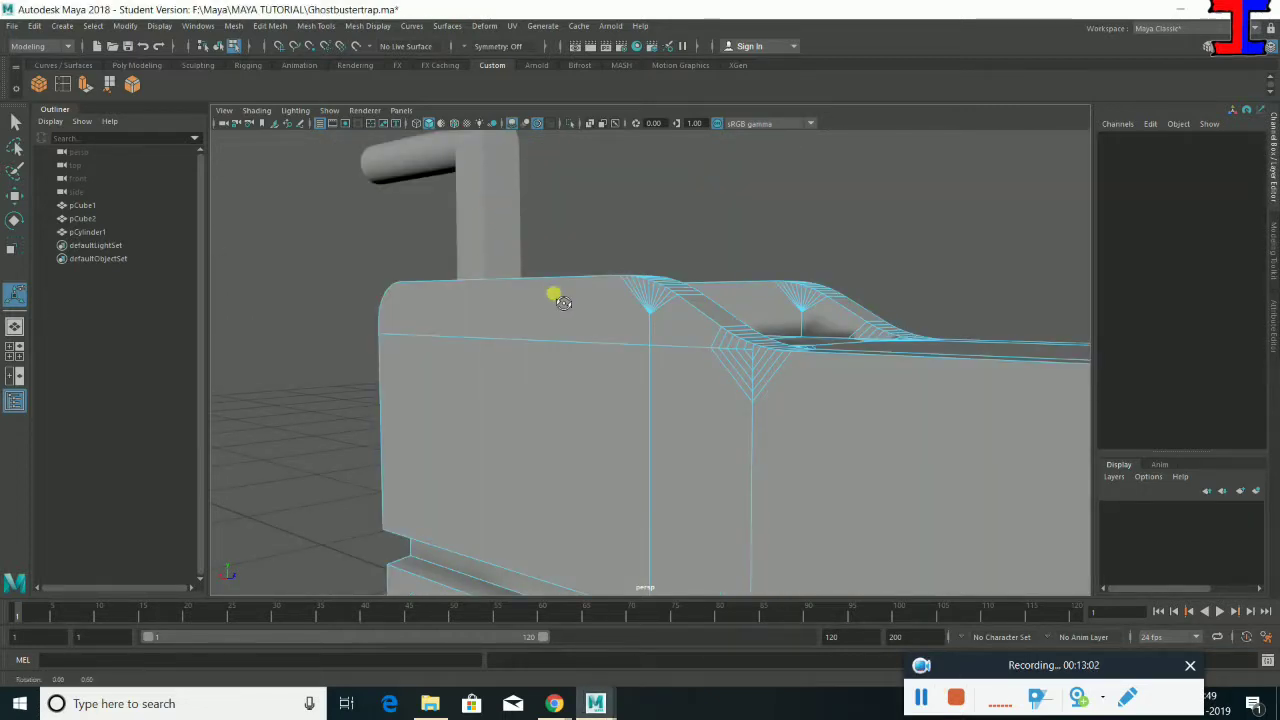
Select the ridge's top edges and bevel them, creating polyBevel2 at Fraction 0.5
{"action": "left_click_drag", "start_coordinate": [563, 302], "coordinate": [608, 308], "text": "alt"}
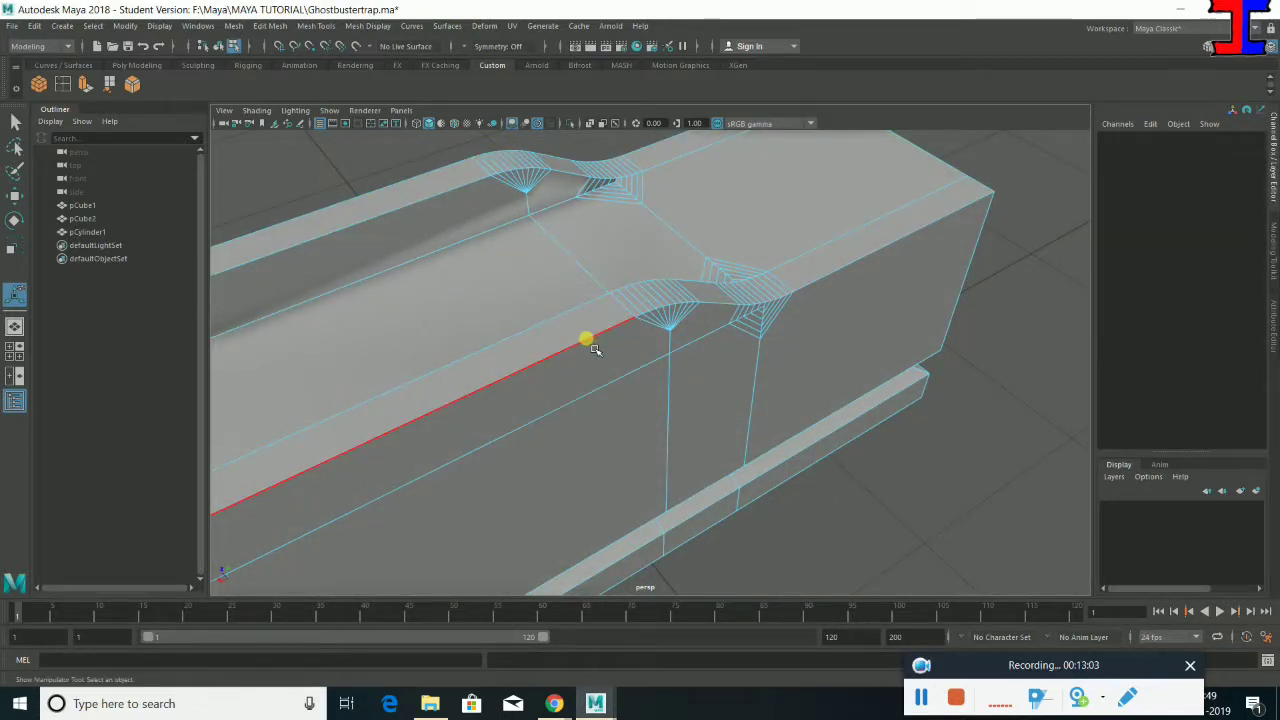
{"action": "left_click", "coordinate": [594, 349]}
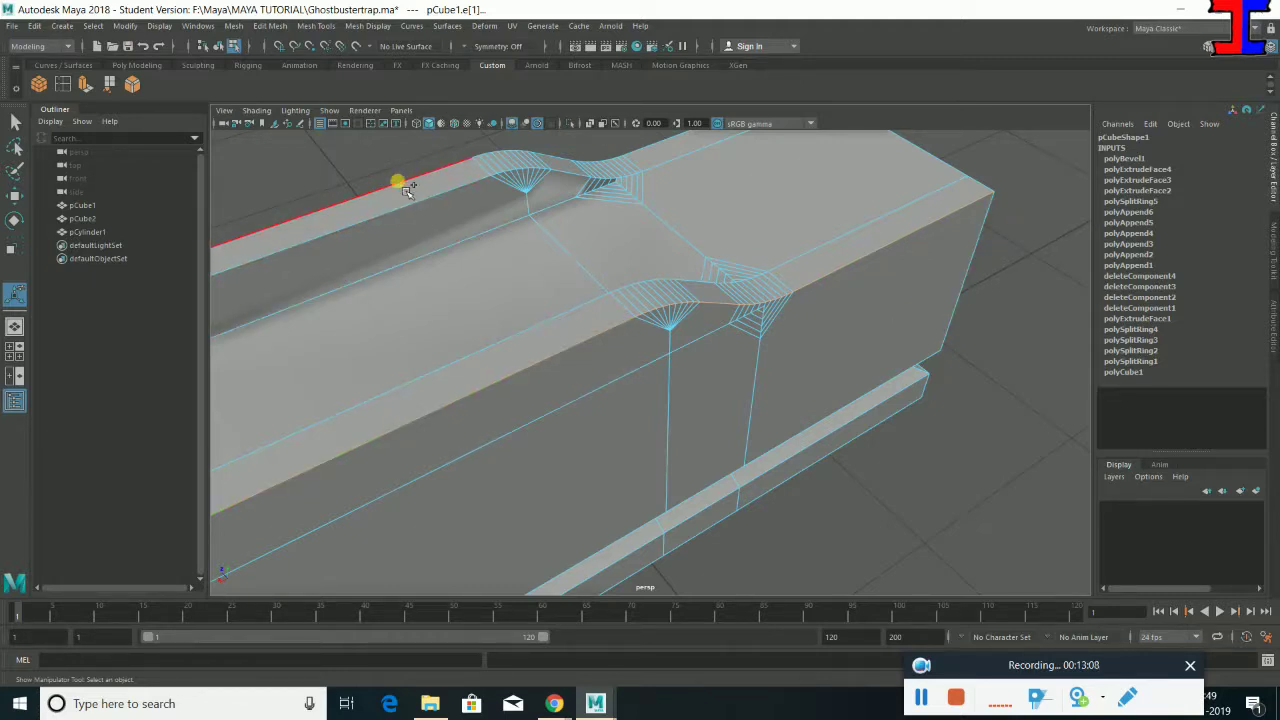
{"action": "left_click", "coordinate": [405, 190], "text": "shift"}
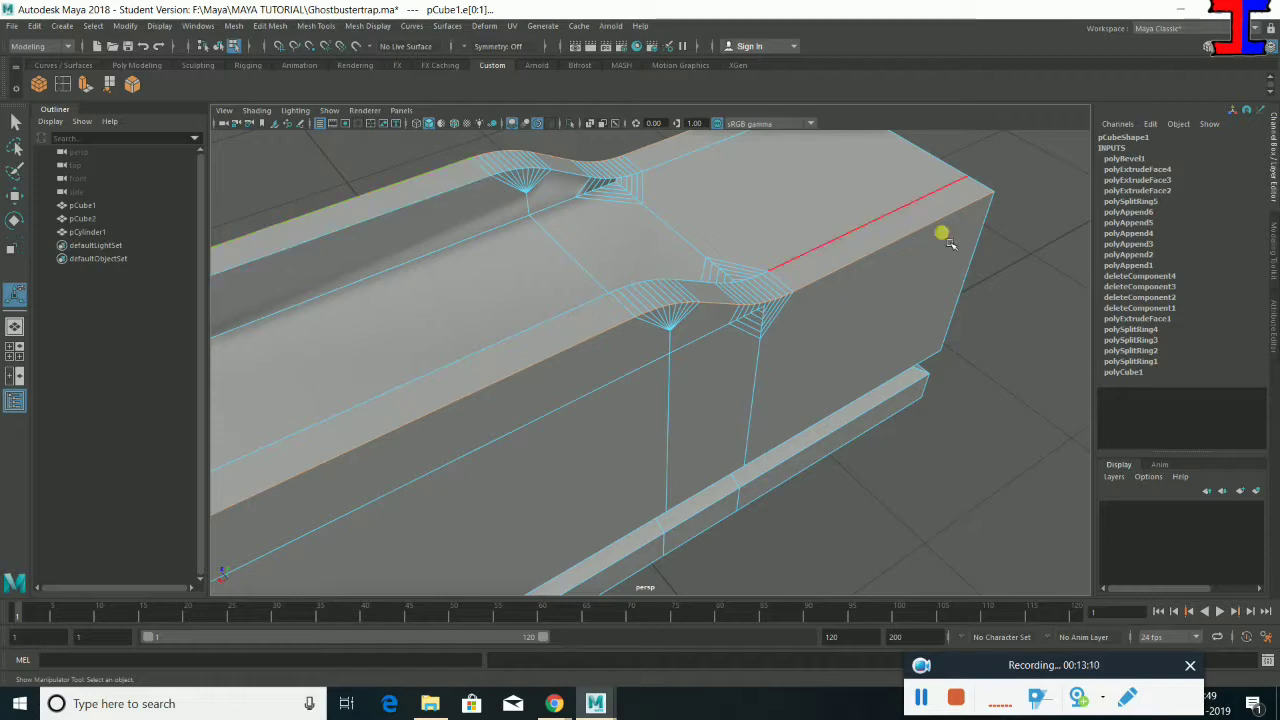
{"action": "mouse_move", "coordinate": [897, 223]}
{"action": "left_mouse_down", "text": "alt"}
{"action": "mouse_move", "coordinate": [656, 200]}
{"action": "mouse_move", "coordinate": [666, 226]}
{"action": "mouse_move", "coordinate": [649, 229]}
{"action": "mouse_move", "coordinate": [290, 170]}
{"action": "left_mouse_up", "text": "alt"}
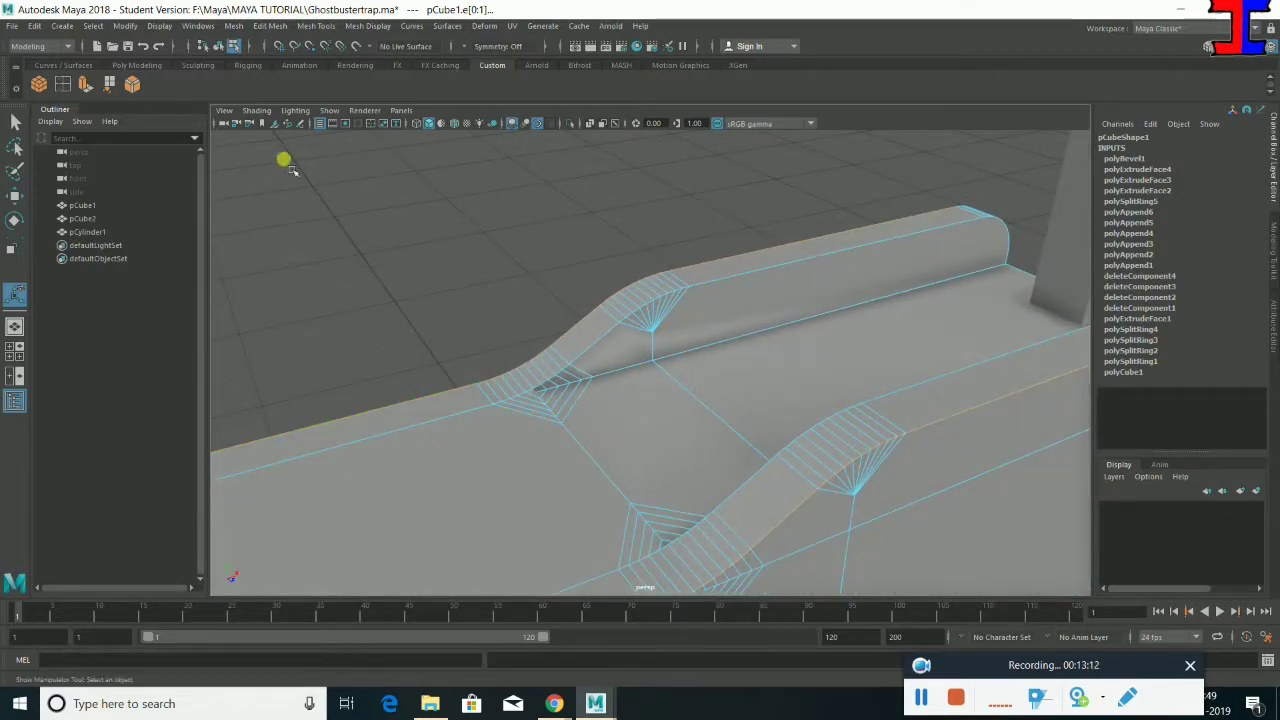
{"action": "left_click", "coordinate": [134, 86]}
{"action": "left_click_drag", "start_coordinate": [851, 329], "coordinate": [966, 349], "text": "alt"}
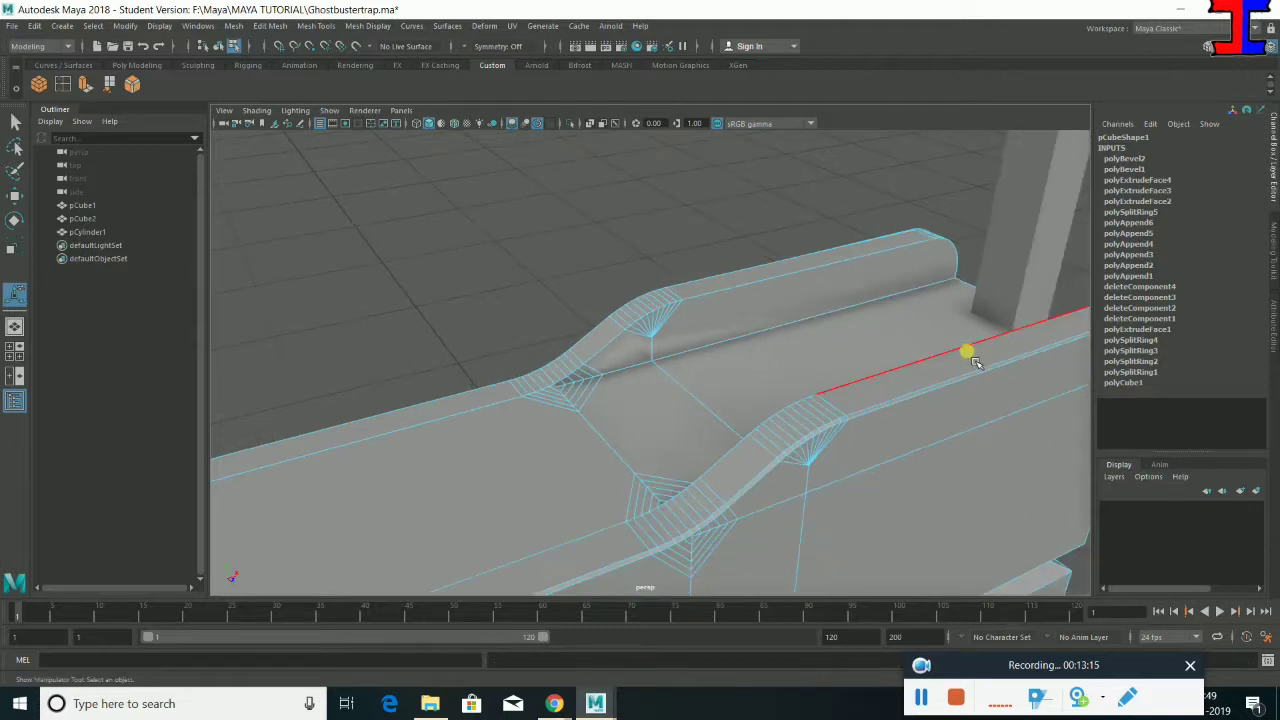
{"action": "left_click", "coordinate": [1130, 139]}
{"action": "double_click", "coordinate": [1131, 140]}
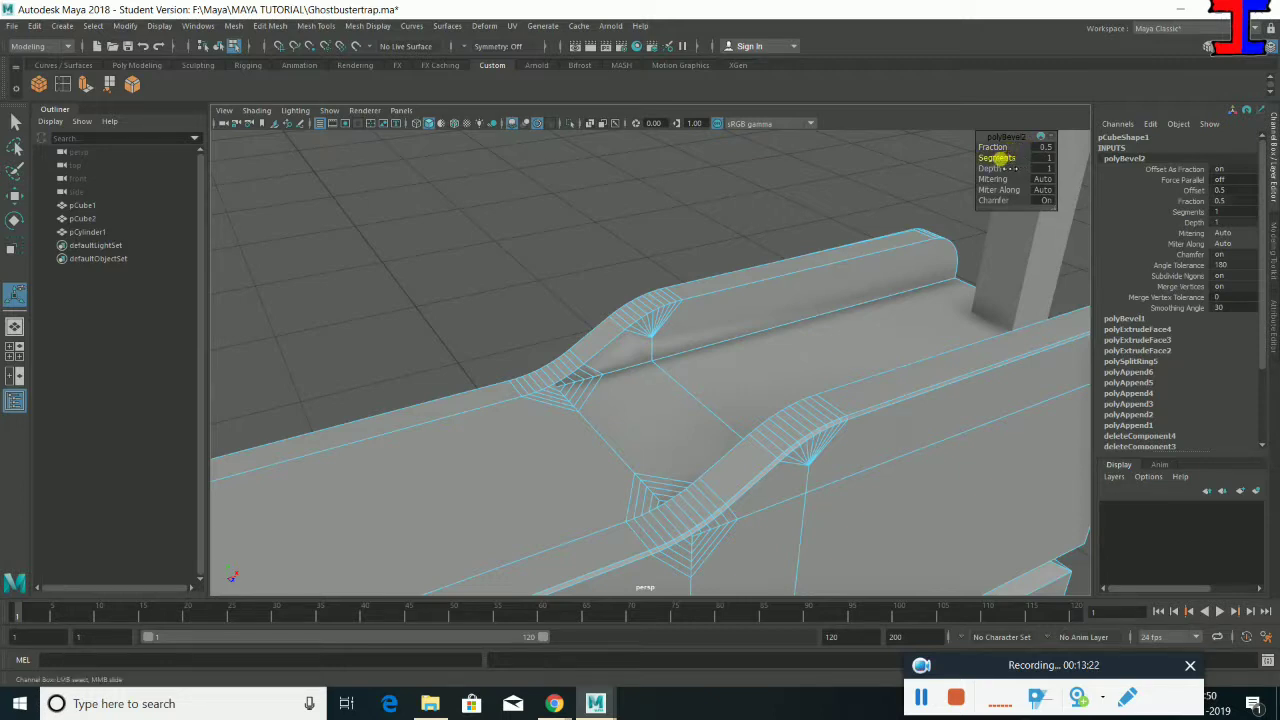
Widen polyBevel2 to Fraction 1 and deselect the model
{"action": "mouse_move", "coordinate": [993, 160]}
{"action": "left_mouse_down"}
{"action": "mouse_move", "coordinate": [1028, 165]}
{"action": "mouse_move", "coordinate": [997, 166]}
{"action": "mouse_move", "coordinate": [993, 147]}
{"action": "mouse_move", "coordinate": [1006, 147]}
{"action": "left_mouse_up"}
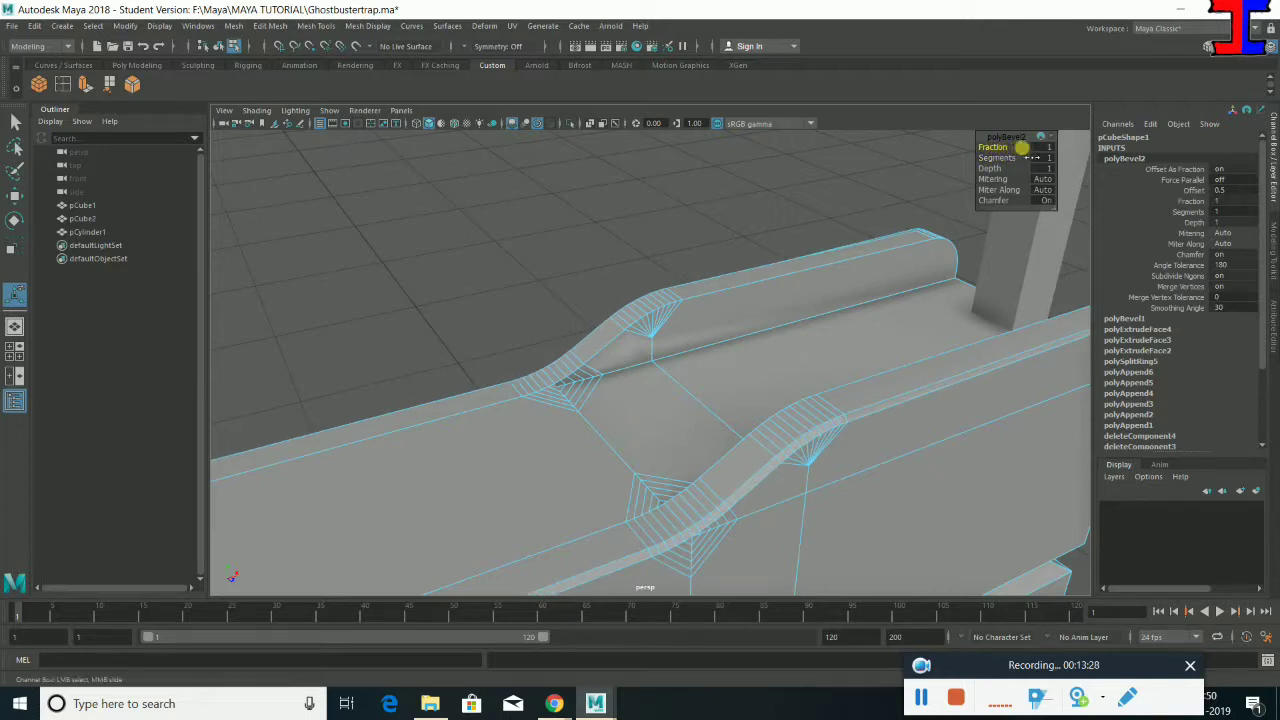
{"action": "scroll", "coordinate": [645, 260], "scroll_direction": "down", "scroll_amount": 5}
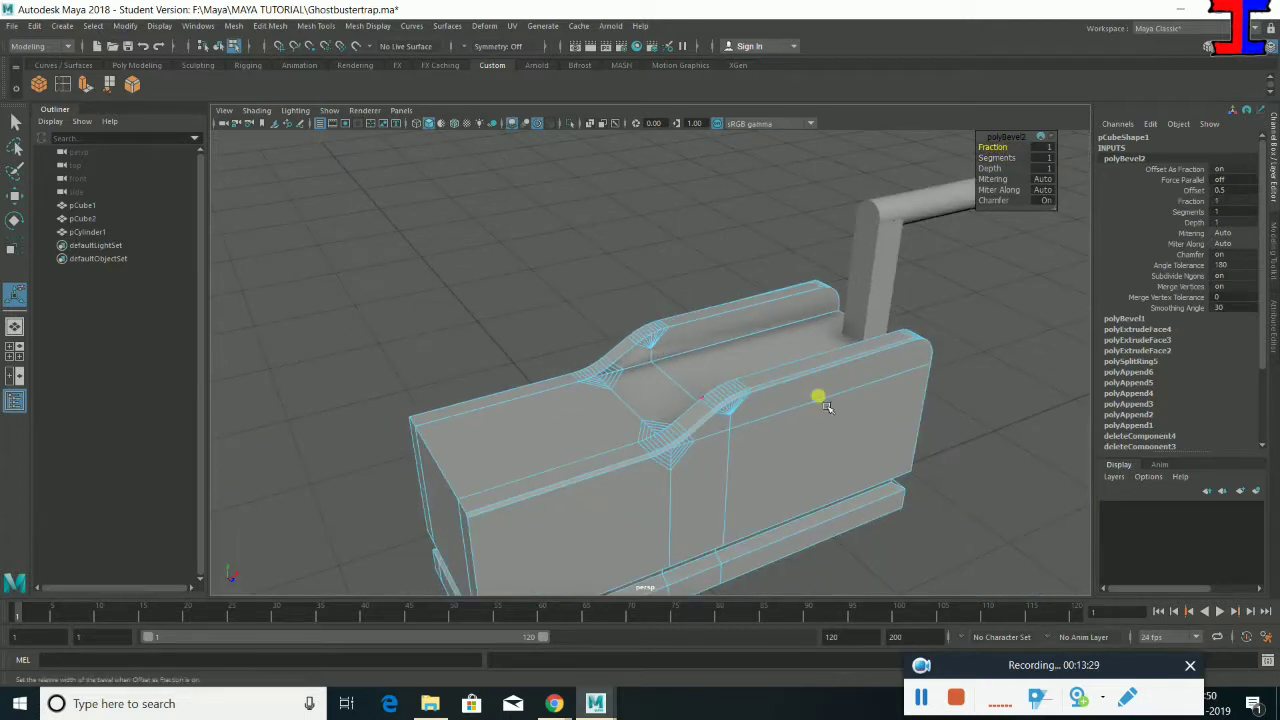
{"action": "left_click", "coordinate": [965, 405]}
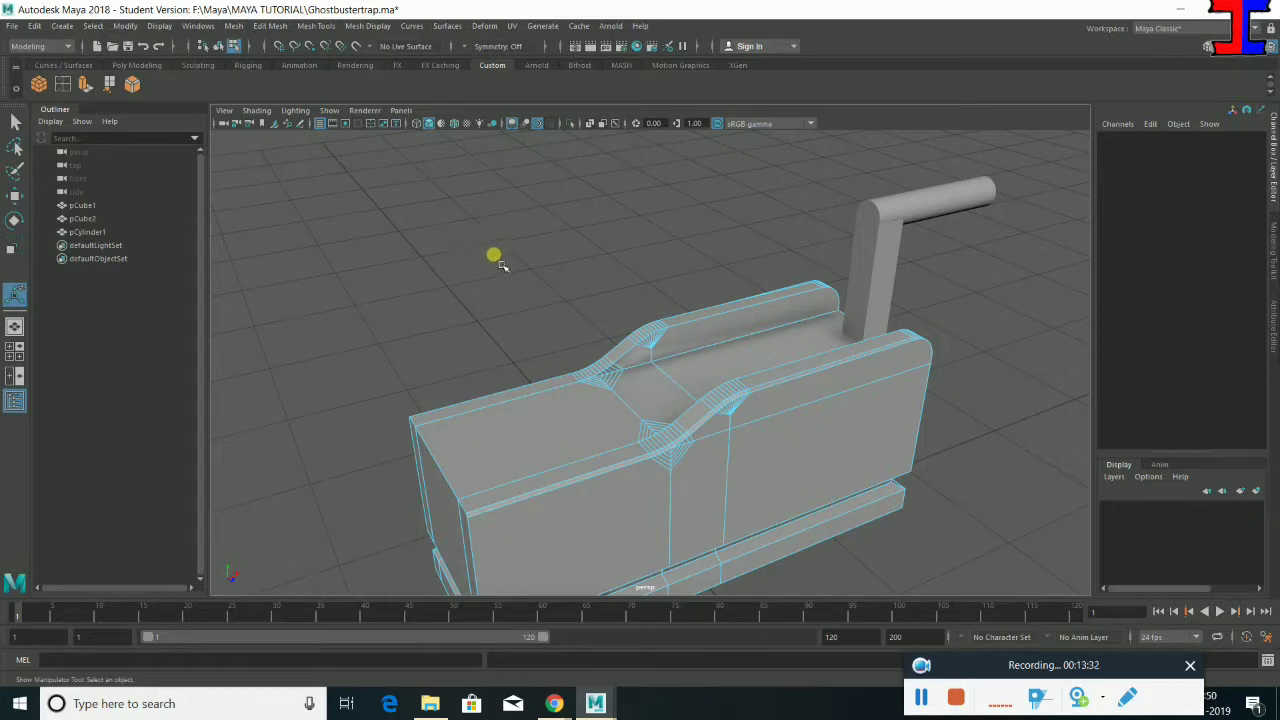
Save the scene as Ghostbustertrap.ma, accepting the Student Version warning
{"action": "key", "text": "ctrl+s"}
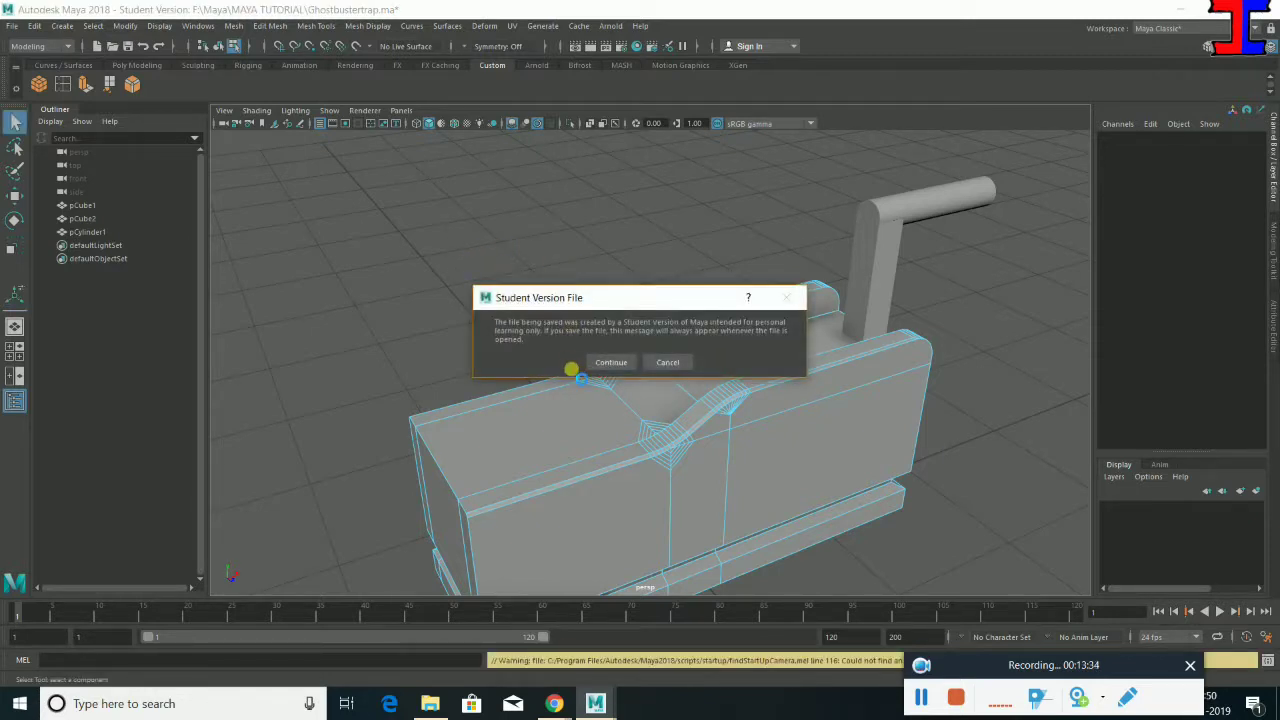
{"action": "left_click", "coordinate": [614, 362]}
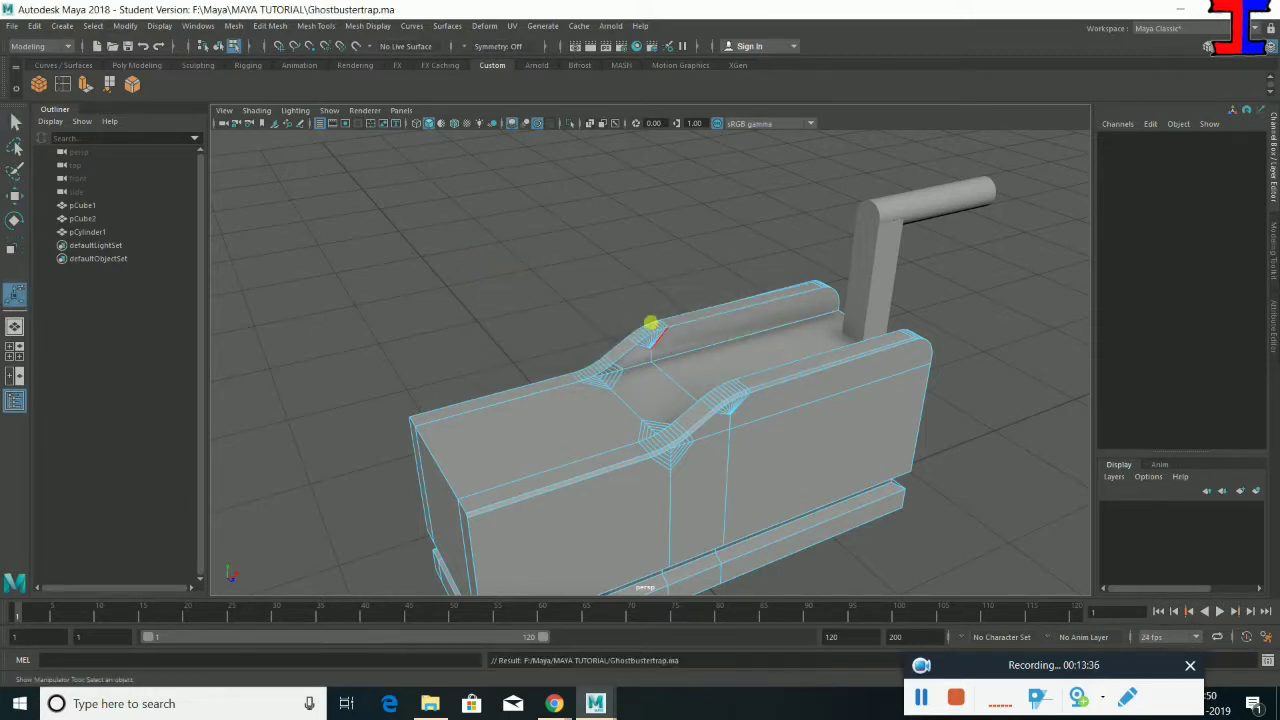
{"action": "scroll", "coordinate": [651, 323], "scroll_direction": "up", "scroll_amount": 3}
{"action": "key", "text": "t"}
{"action": "mouse_move", "coordinate": [614, 214]}
{"action": "left_mouse_down", "text": "alt"}
{"action": "mouse_move", "coordinate": [814, 271]}
{"action": "mouse_move", "coordinate": [680, 263]}
{"action": "mouse_move", "coordinate": [657, 257]}
{"action": "mouse_move", "coordinate": [824, 267]}
{"action": "mouse_move", "coordinate": [794, 317]}
{"action": "left_mouse_up", "text": "alt"}
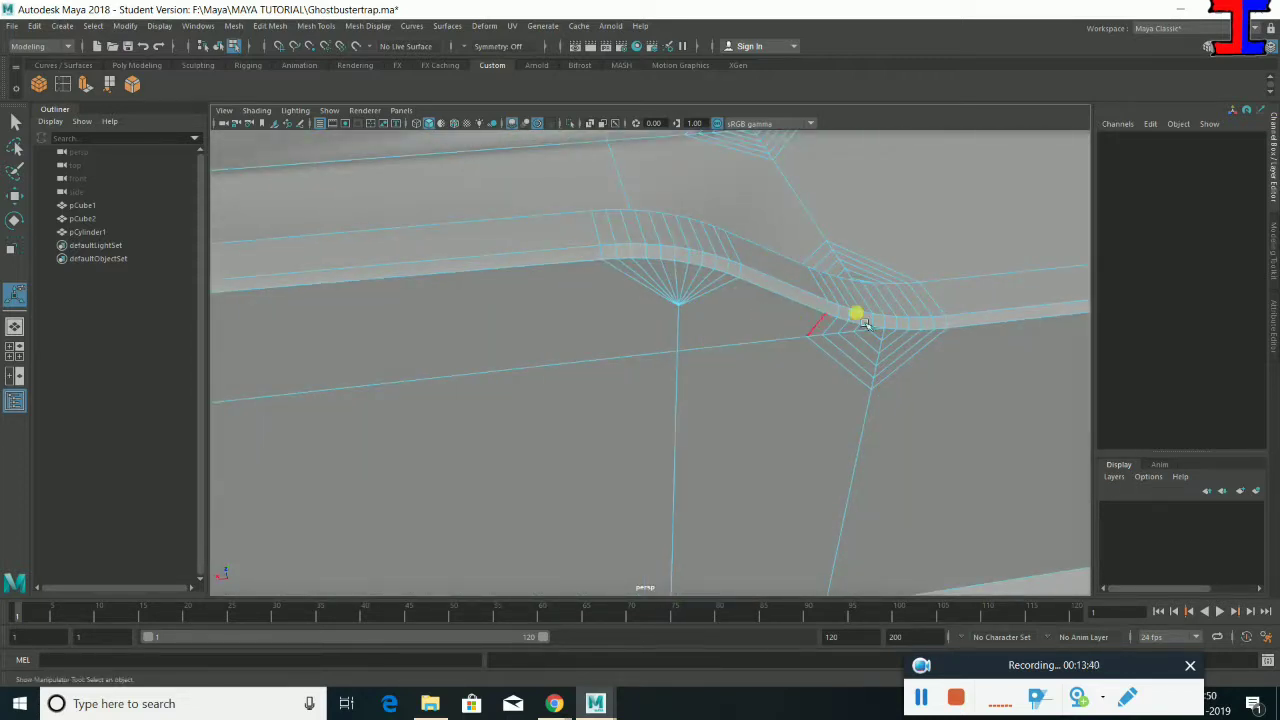
{"action": "scroll", "coordinate": [854, 314], "scroll_direction": "down", "scroll_amount": 2}
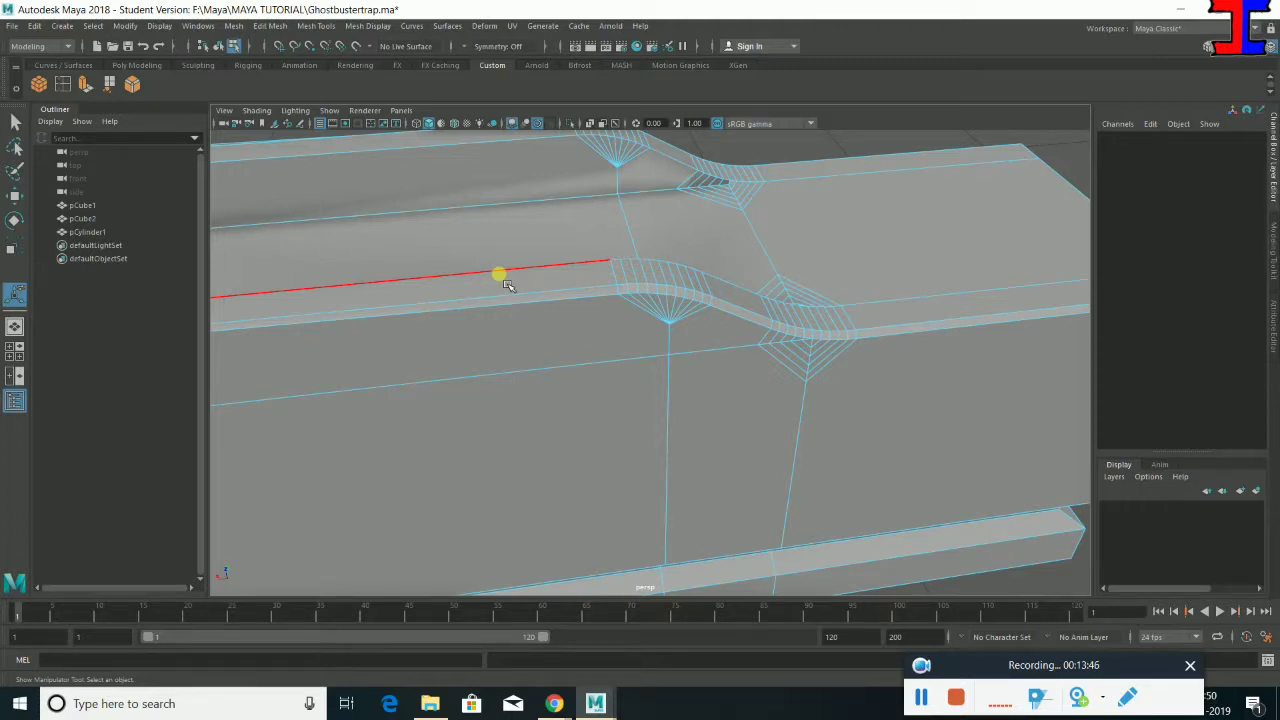
{"action": "mouse_move", "coordinate": [806, 189]}
{"action": "left_mouse_down", "text": "alt"}
{"action": "mouse_move", "coordinate": [763, 159]}
{"action": "mouse_move", "coordinate": [743, 200]}
{"action": "left_mouse_up", "text": "alt"}
{"action": "left_click", "coordinate": [782, 172]}
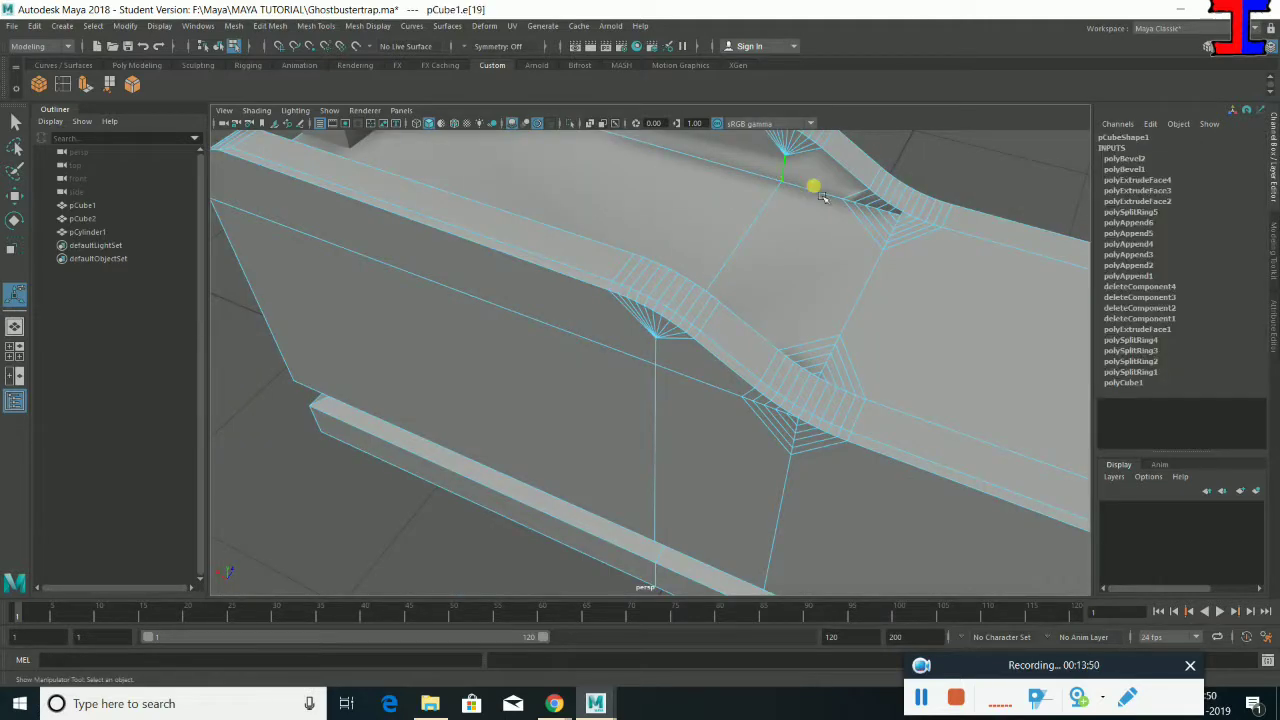
{"action": "left_click", "coordinate": [15, 121]}
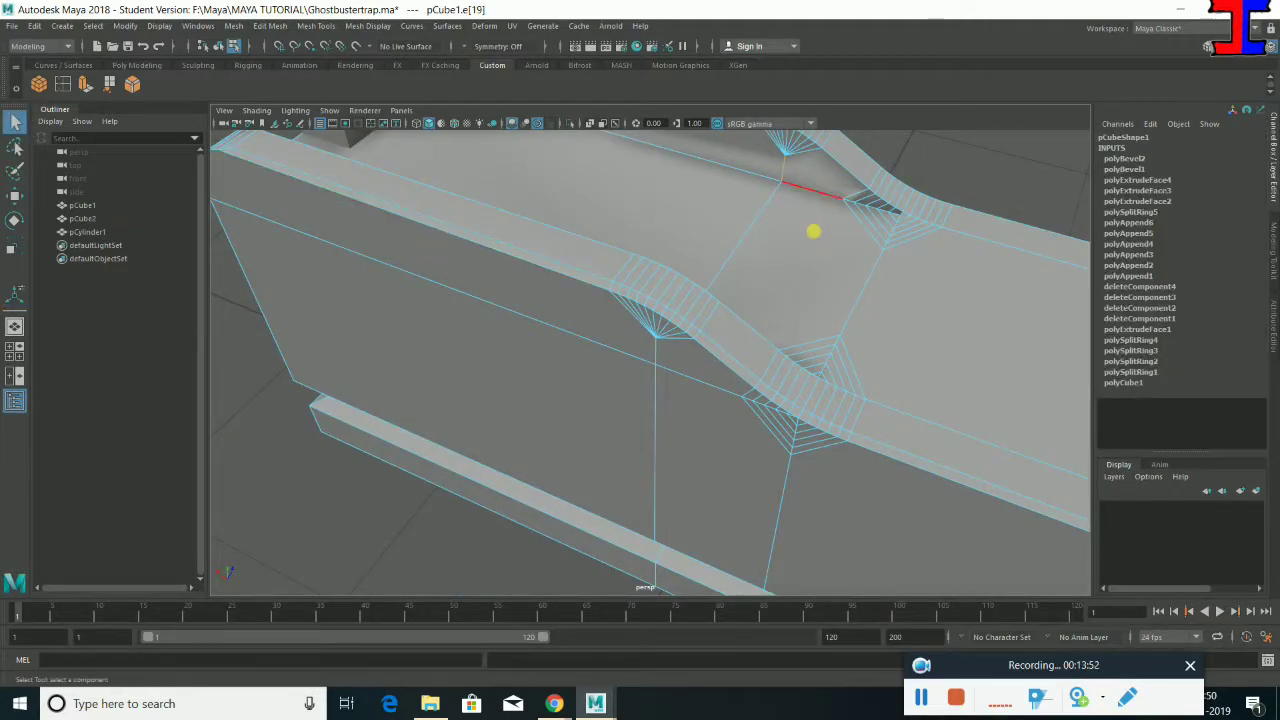
{"action": "right_click_drag", "start_coordinate": [813, 231], "coordinate": [846, 212]}
{"action": "middle_click_drag", "start_coordinate": [846, 210], "coordinate": [734, 375], "text": "alt"}
{"action": "scroll", "coordinate": [863, 163], "scroll_direction": "up", "scroll_amount": 3}
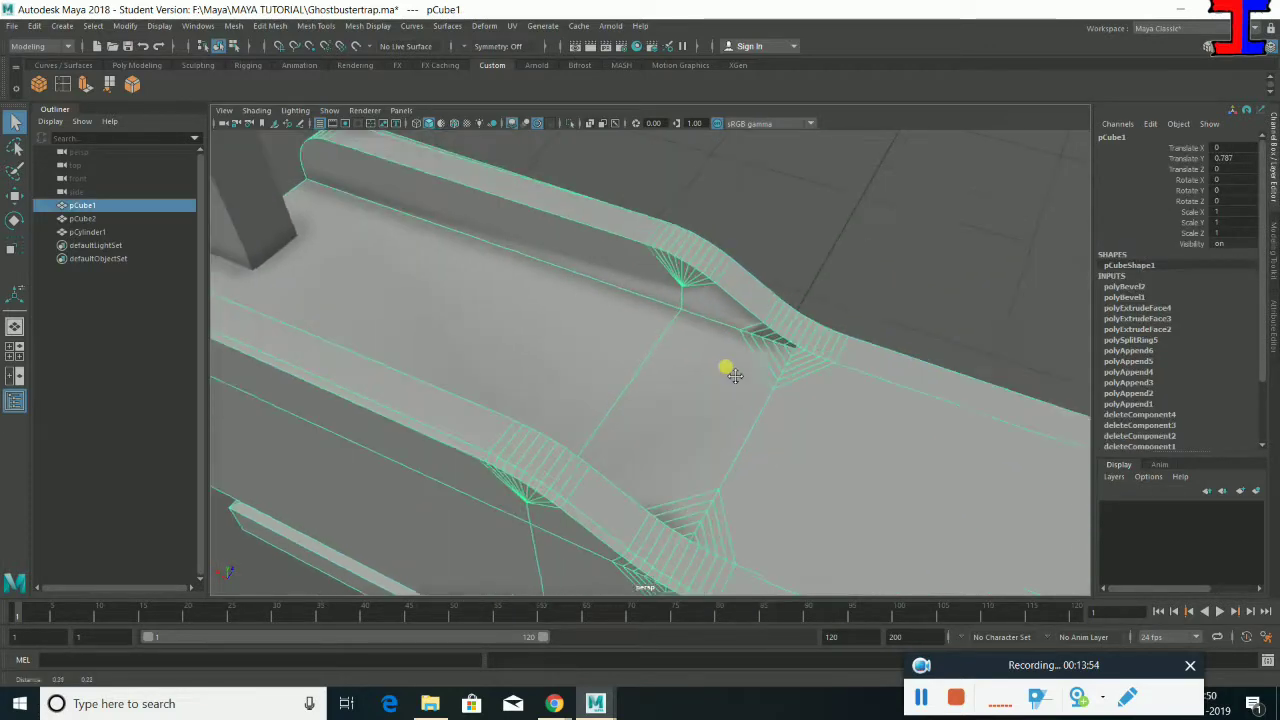
{"action": "scroll", "coordinate": [826, 228], "scroll_direction": "up", "scroll_amount": 3}
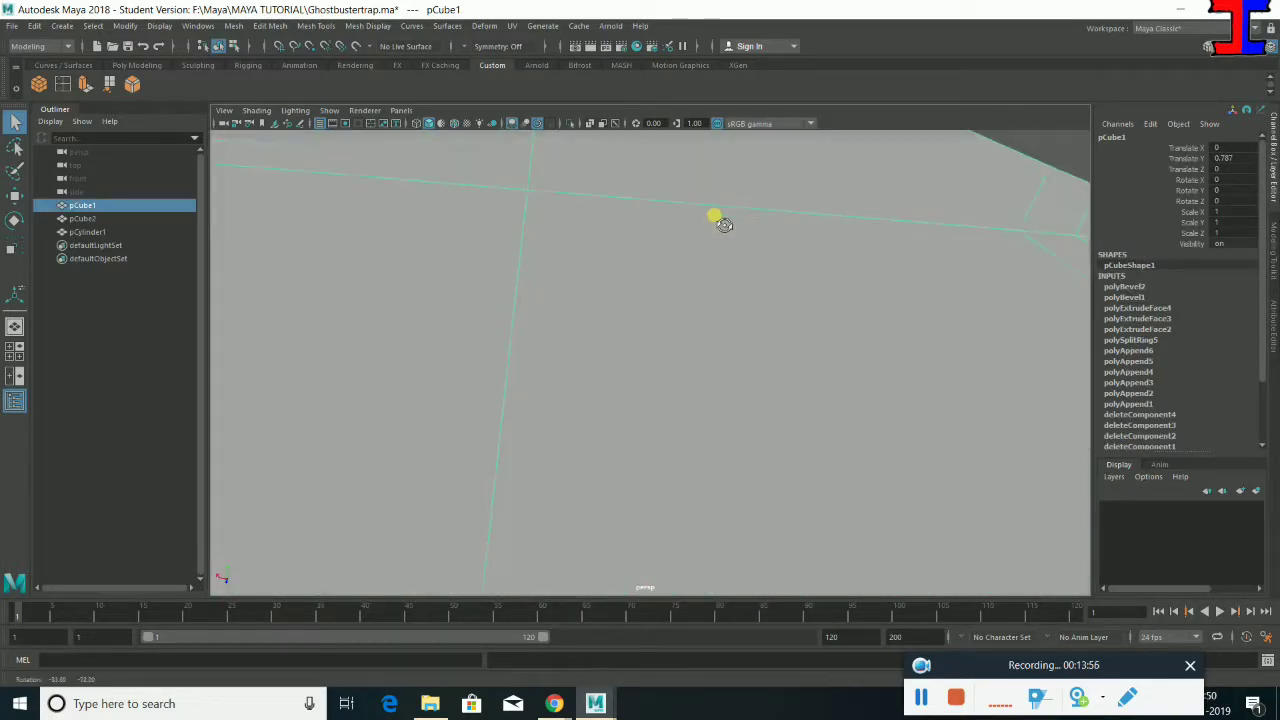
{"action": "scroll", "coordinate": [728, 191], "scroll_direction": "down", "scroll_amount": 5}
{"action": "scroll", "coordinate": [646, 237], "scroll_direction": "down", "scroll_amount": 2}
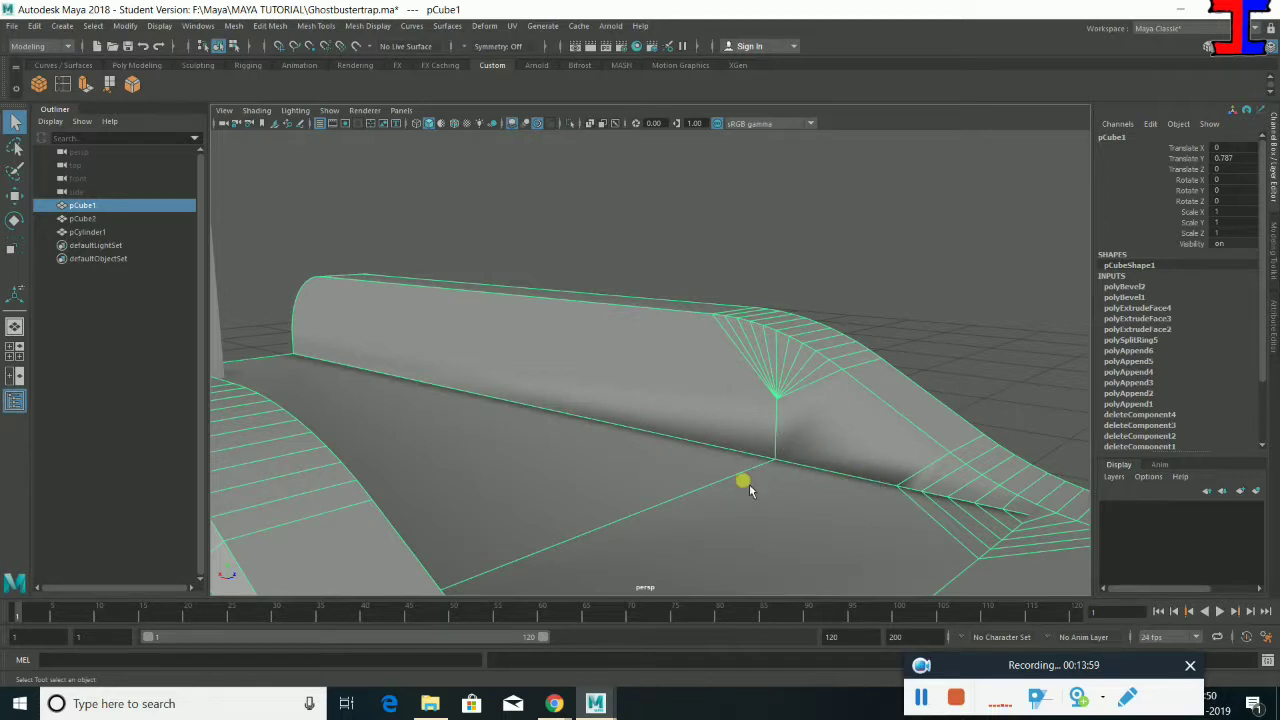
{"action": "scroll", "coordinate": [745, 490], "scroll_direction": "up", "scroll_amount": 2}
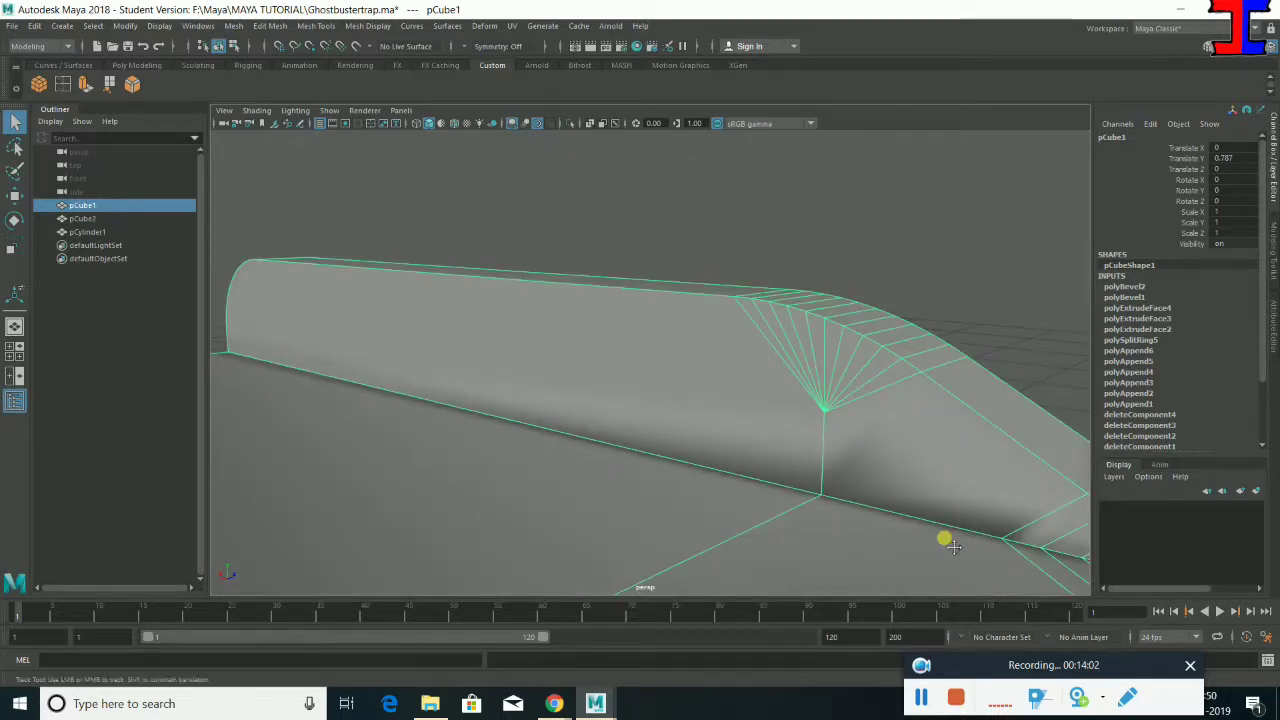
{"action": "left_click_drag", "start_coordinate": [944, 538], "coordinate": [543, 451], "text": "alt"}
{"action": "scroll", "coordinate": [548, 458], "scroll_direction": "up", "scroll_amount": 1}
{"action": "scroll", "coordinate": [548, 458], "scroll_direction": "up", "scroll_amount": 3}
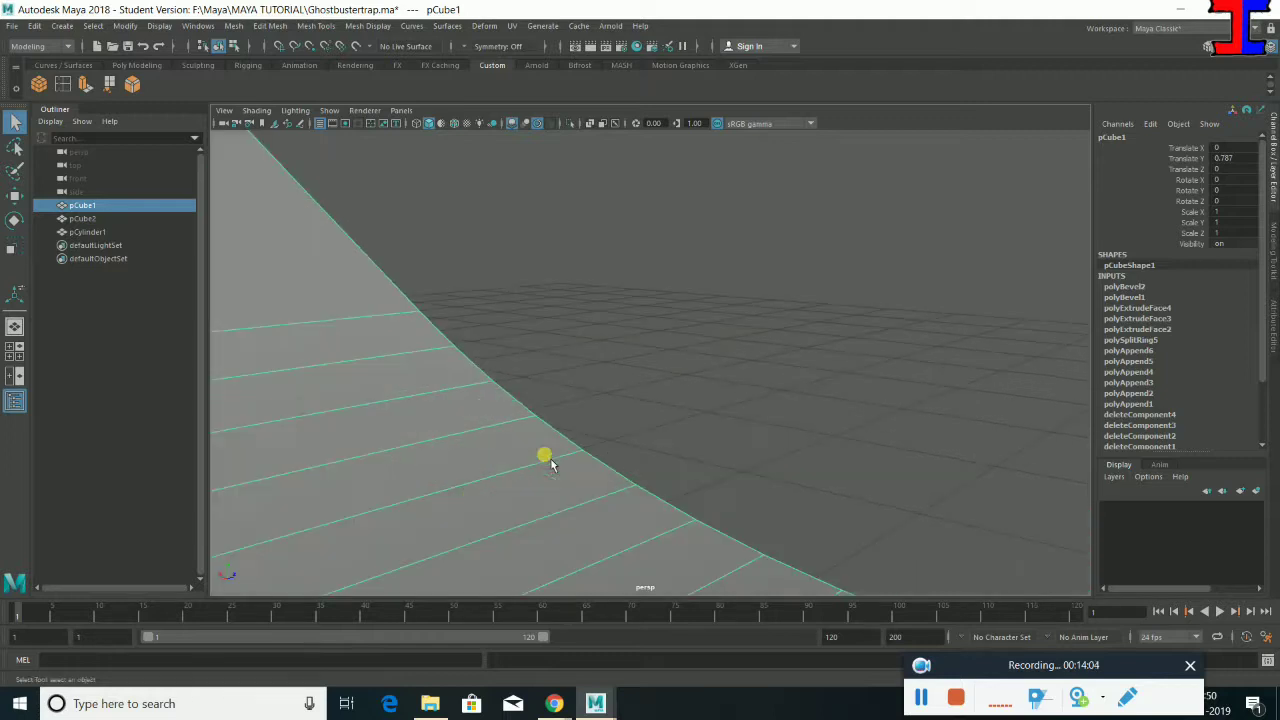
{"action": "scroll", "coordinate": [440, 477], "scroll_direction": "up", "scroll_amount": 3}
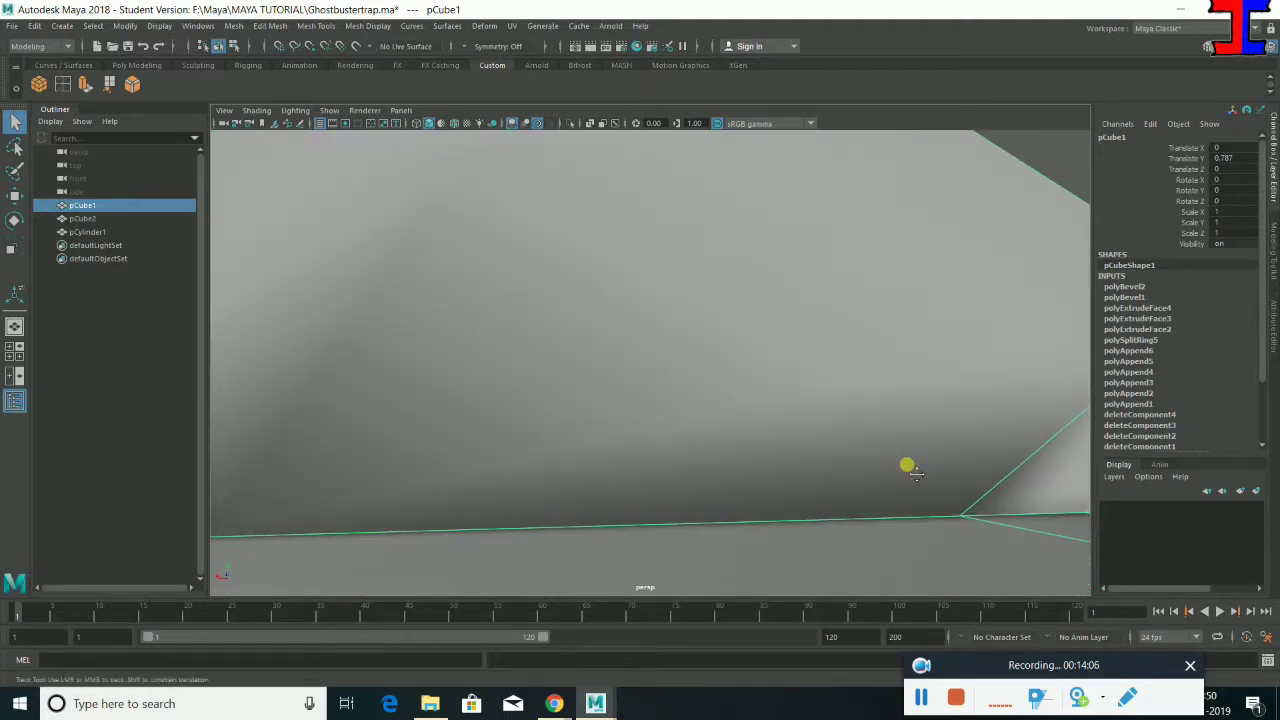
{"action": "scroll", "coordinate": [880, 464], "scroll_direction": "down", "scroll_amount": 2}
{"action": "scroll", "coordinate": [780, 468], "scroll_direction": "down", "scroll_amount": 2}
{"action": "scroll", "coordinate": [690, 472], "scroll_direction": "down", "scroll_amount": 2}
{"action": "scroll", "coordinate": [645, 485], "scroll_direction": "down", "scroll_amount": 1}
{"action": "mouse_move", "coordinate": [641, 488]}
{"action": "left_mouse_down", "text": "alt"}
{"action": "mouse_move", "coordinate": [500, 543]}
{"action": "mouse_move", "coordinate": [986, 537]}
{"action": "mouse_move", "coordinate": [823, 427]}
{"action": "left_mouse_up", "text": "alt"}
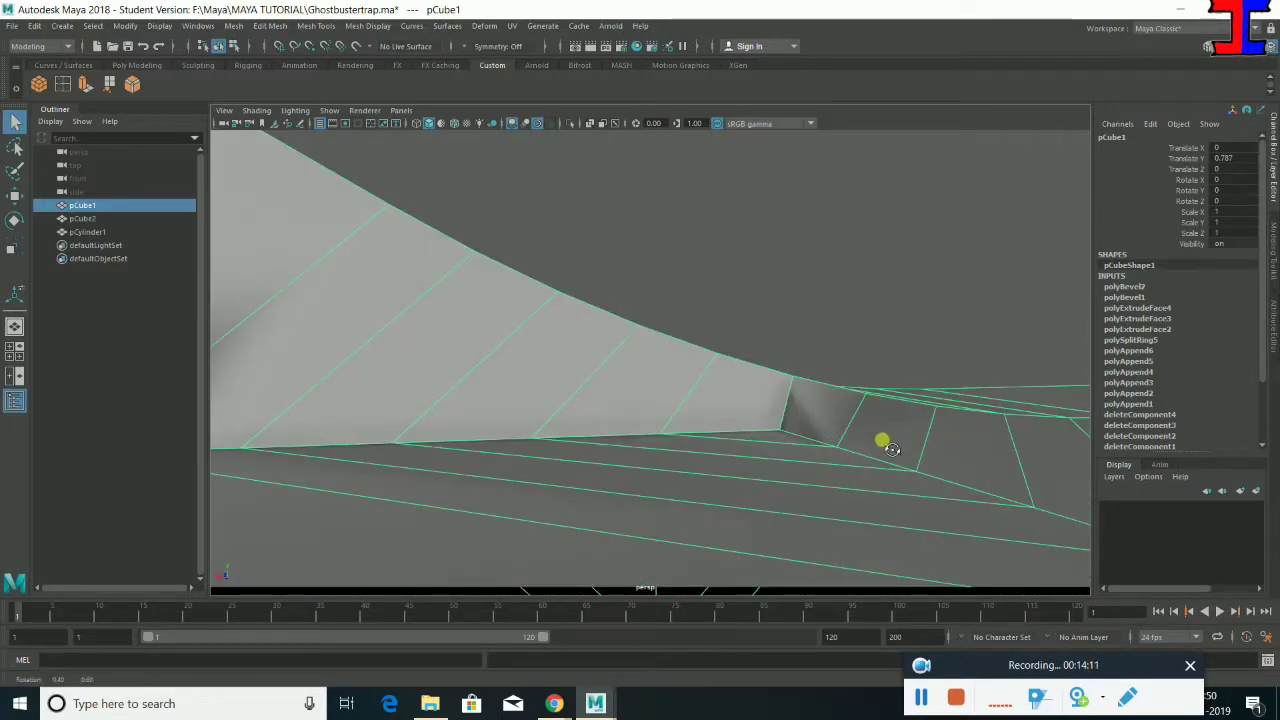
{"action": "scroll", "coordinate": [886, 443], "scroll_direction": "up", "scroll_amount": 2}
{"action": "scroll", "coordinate": [886, 443], "scroll_direction": "down", "scroll_amount": 2}
{"action": "scroll", "coordinate": [890, 440], "scroll_direction": "down", "scroll_amount": 2}
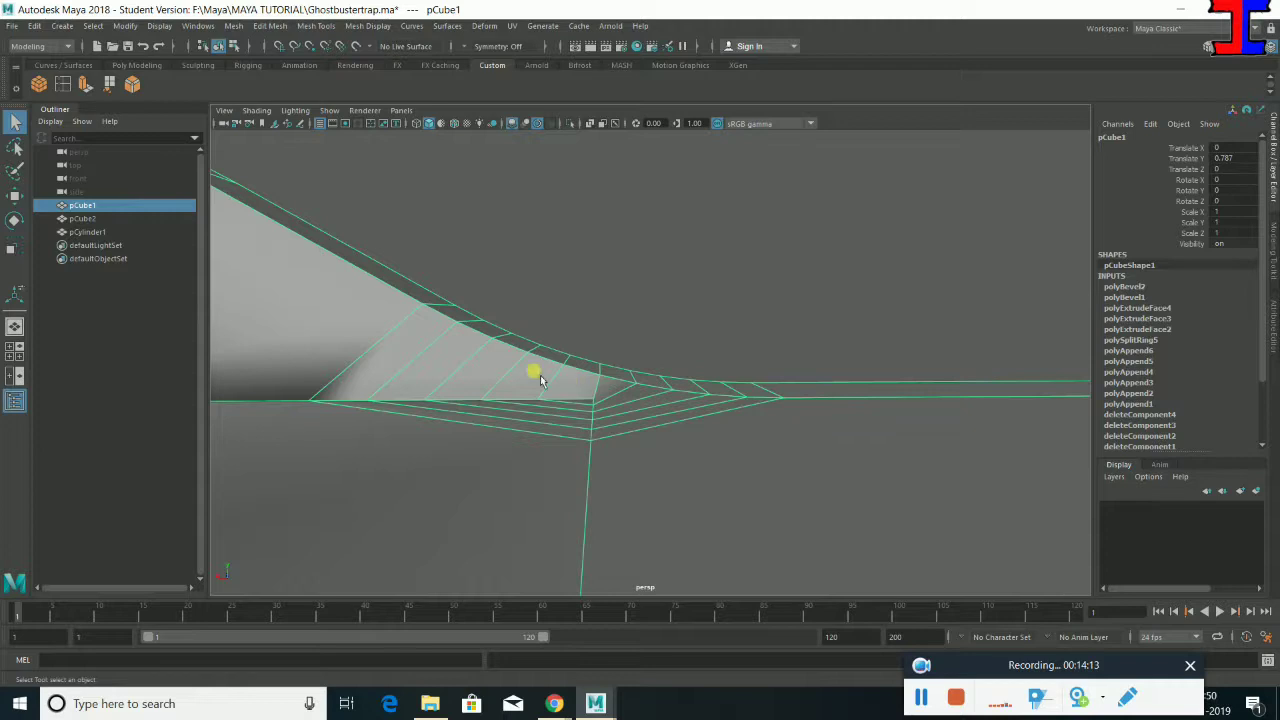
{"action": "scroll", "coordinate": [571, 347], "scroll_direction": "down", "scroll_amount": 2}
{"action": "scroll", "coordinate": [548, 352], "scroll_direction": "up", "scroll_amount": 1}
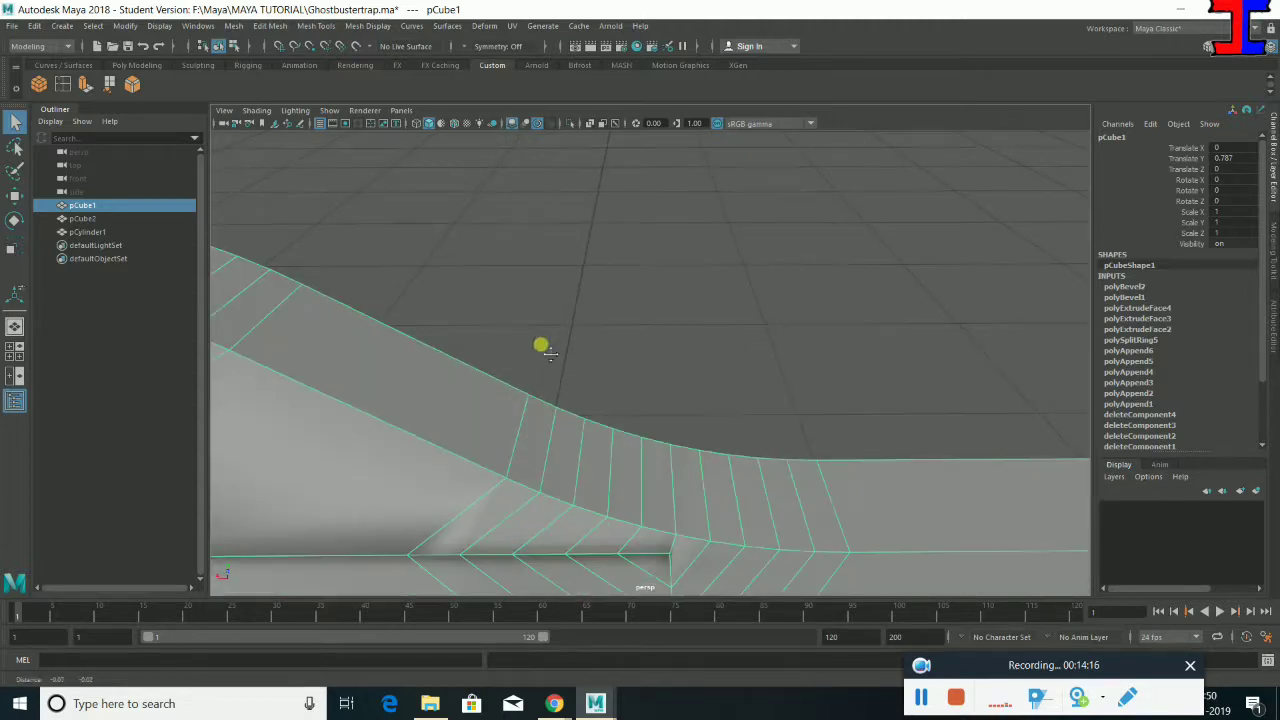
{"action": "scroll", "coordinate": [577, 511], "scroll_direction": "down", "scroll_amount": 2}
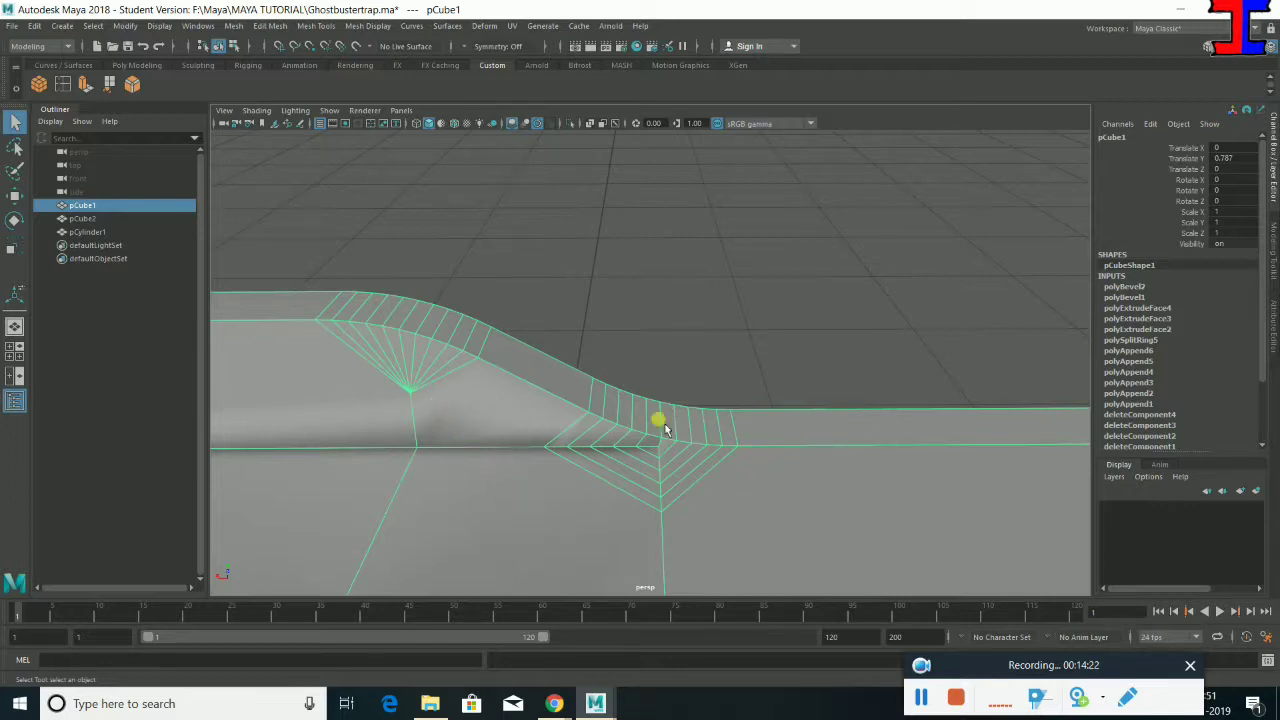
{"action": "scroll", "coordinate": [648, 476], "scroll_direction": "up", "scroll_amount": 1}
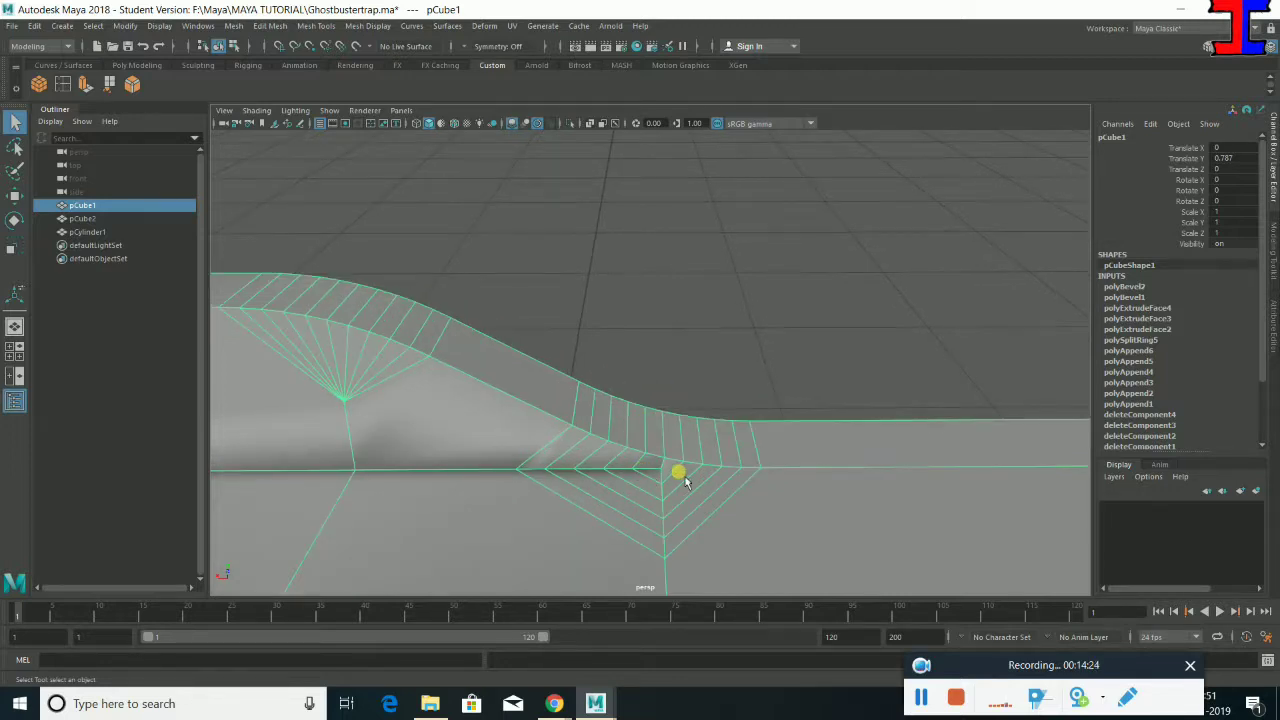
{"action": "scroll", "coordinate": [684, 481], "scroll_direction": "up", "scroll_amount": 1}
{"action": "left_click_drag", "start_coordinate": [690, 497], "coordinate": [666, 491], "text": "alt"}
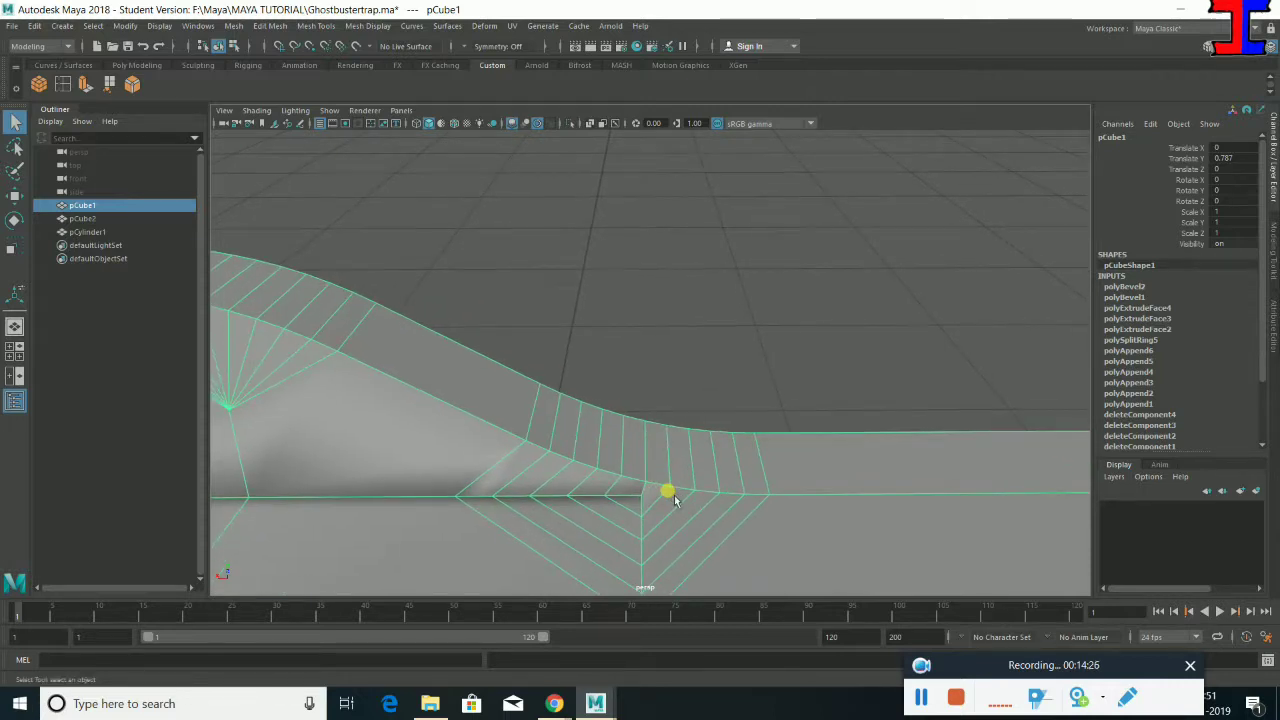
{"action": "left_click", "coordinate": [308, 27]}
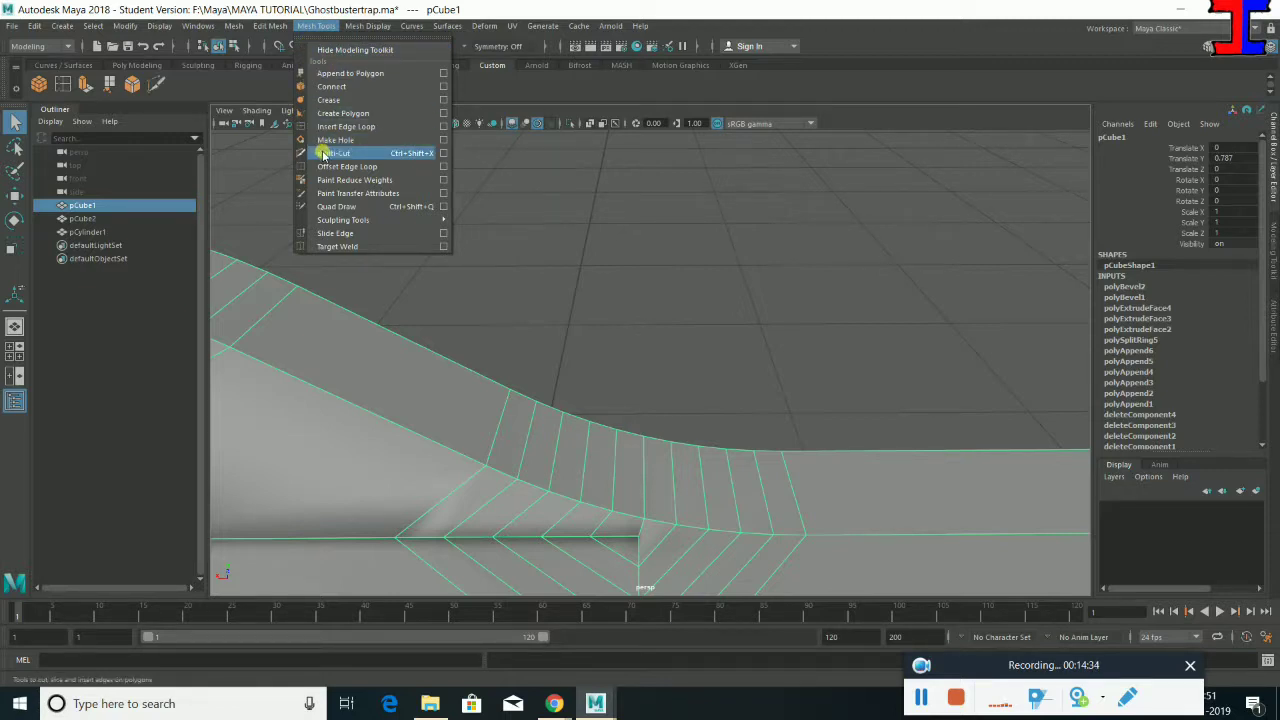
Slice a new edge from the ridge vertex beside the bevelled bend with Multi-Cut
{"action": "left_click", "coordinate": [158, 88]}
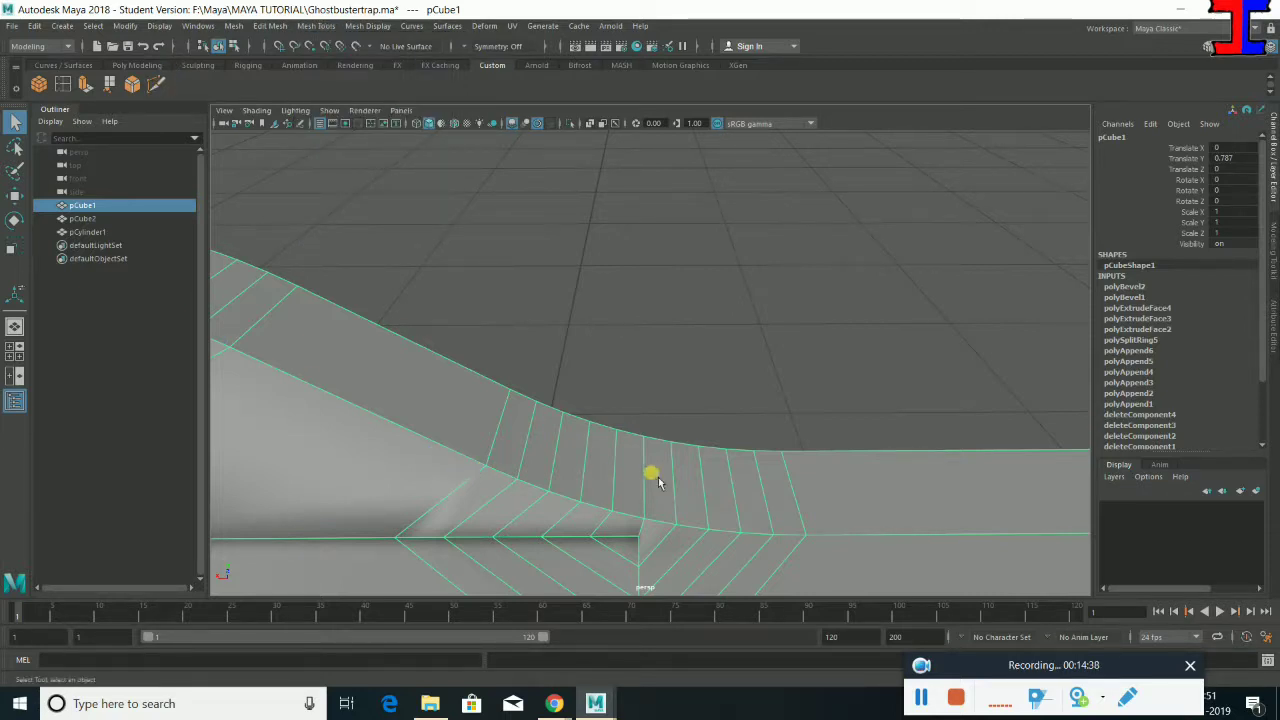
{"action": "left_click_drag", "start_coordinate": [610, 487], "coordinate": [662, 522], "text": "alt"}
{"action": "middle_click_drag", "start_coordinate": [667, 565], "coordinate": [640, 452], "text": "alt"}
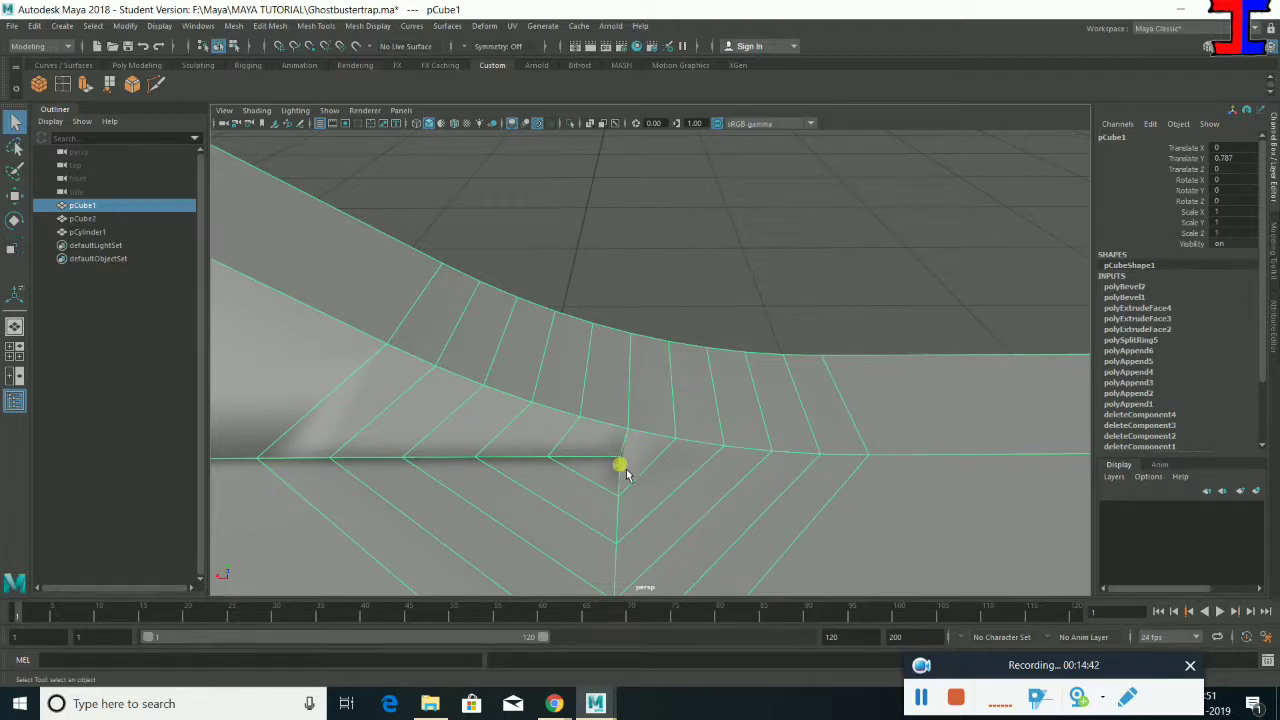
{"action": "left_click", "coordinate": [155, 85]}
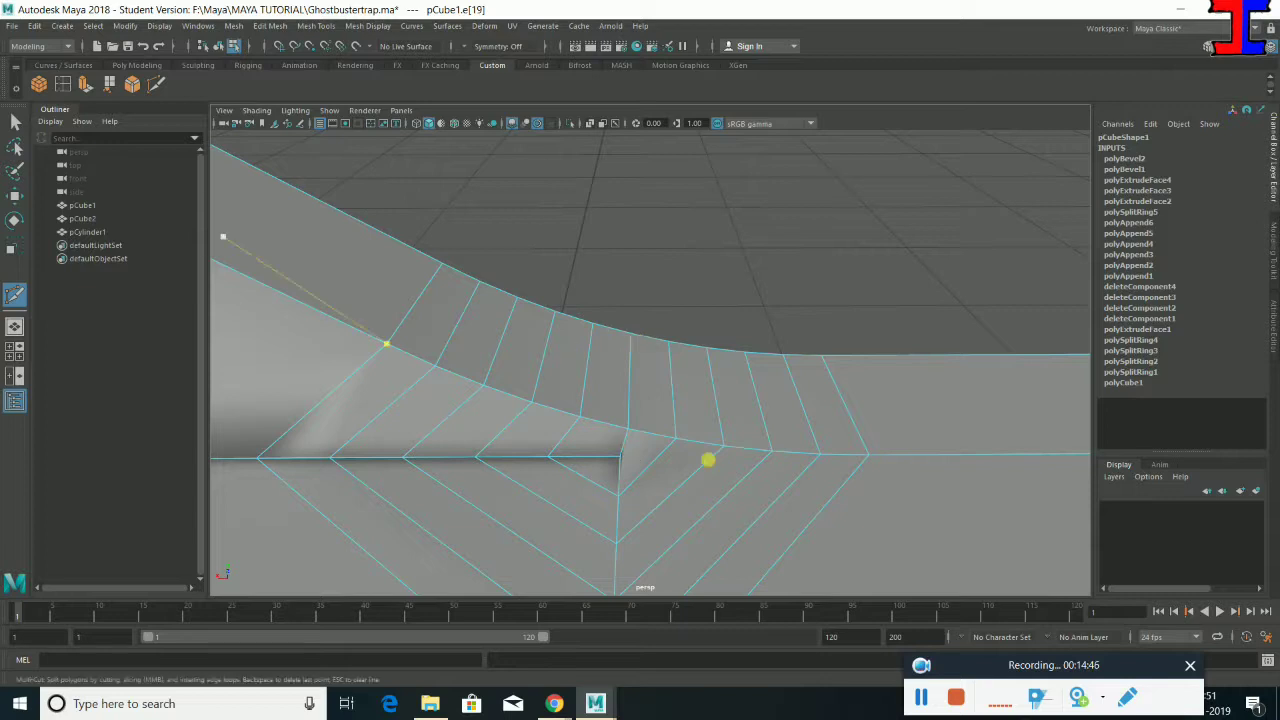
{"action": "left_click", "coordinate": [622, 458]}
{"action": "key", "text": "Return"}
Place further cut points along the ridge near the notch, cancel the unfinished cut, and save
{"action": "left_click_drag", "start_coordinate": [819, 263], "coordinate": [500, 337], "text": "alt"}
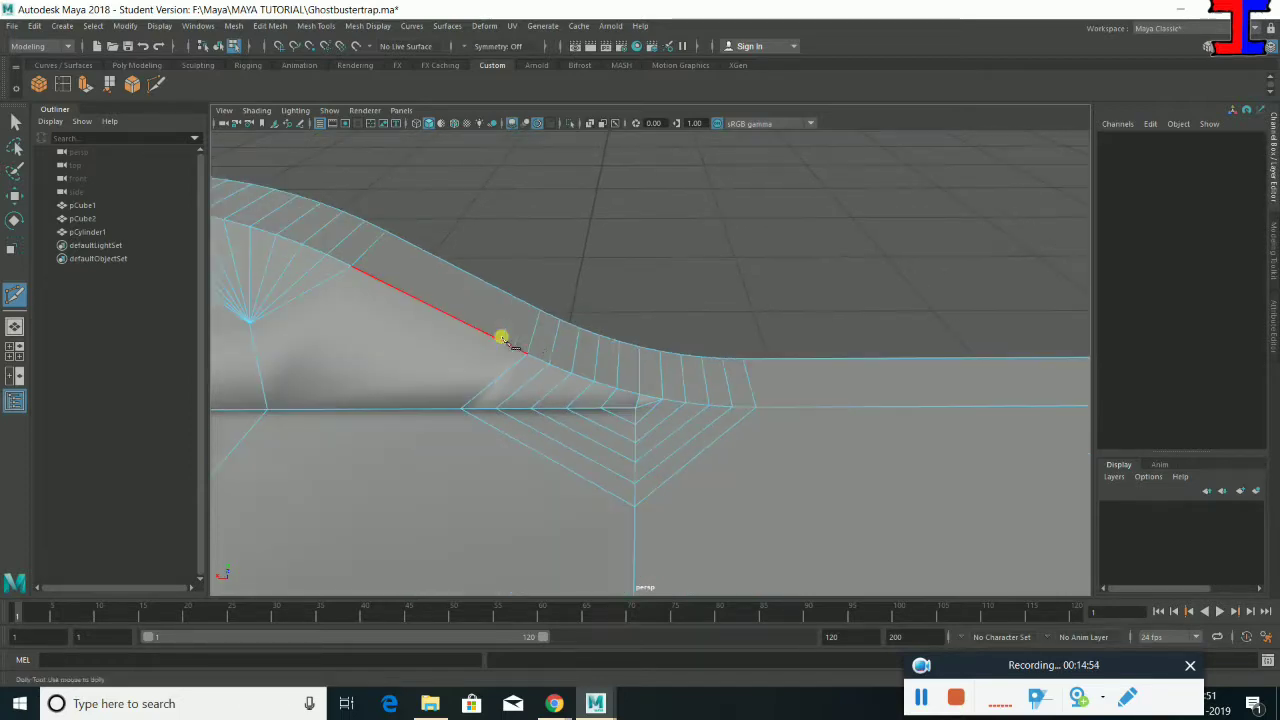
{"action": "mouse_move", "coordinate": [634, 368]}
{"action": "left_mouse_down", "text": "alt"}
{"action": "mouse_move", "coordinate": [626, 427]}
{"action": "mouse_move", "coordinate": [731, 366]}
{"action": "mouse_move", "coordinate": [863, 371]}
{"action": "mouse_move", "coordinate": [780, 423]}
{"action": "mouse_move", "coordinate": [740, 423]}
{"action": "mouse_move", "coordinate": [903, 403]}
{"action": "mouse_move", "coordinate": [634, 360]}
{"action": "left_mouse_up", "text": "alt"}
{"action": "middle_click_drag", "start_coordinate": [634, 360], "coordinate": [516, 396], "text": "alt"}
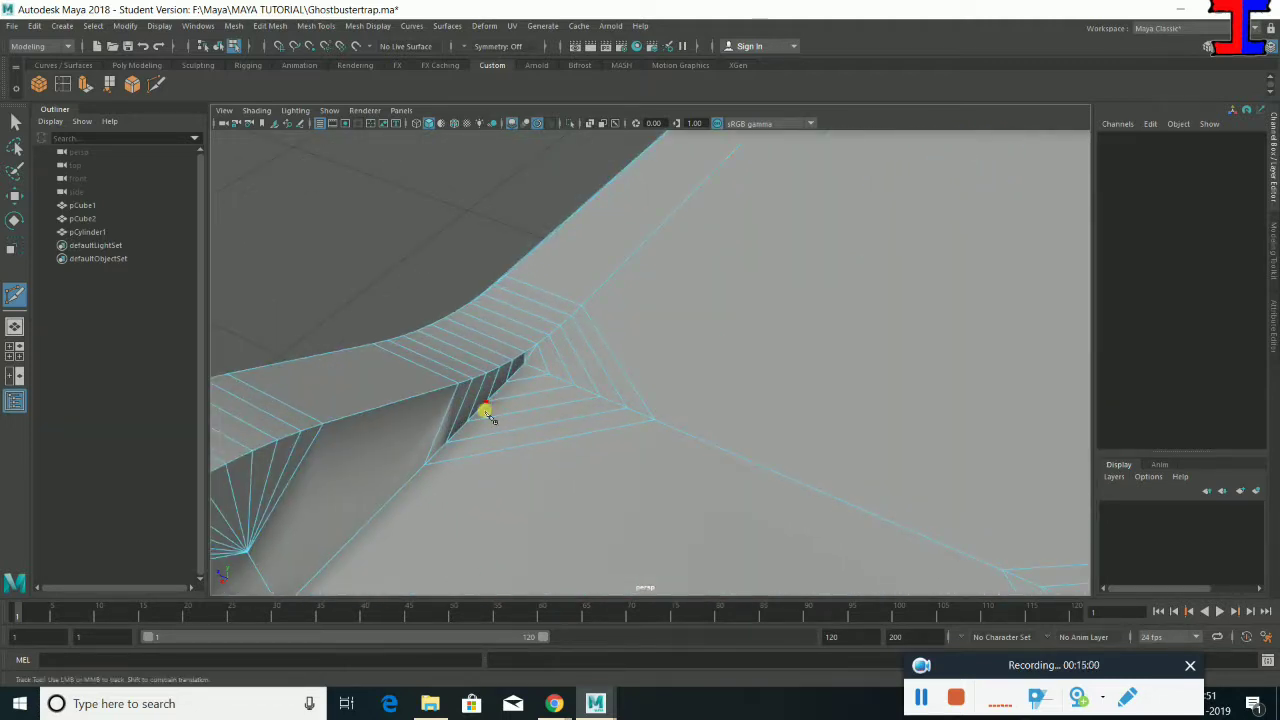
{"action": "mouse_move", "coordinate": [486, 409]}
{"action": "left_mouse_down", "text": "alt"}
{"action": "mouse_move", "coordinate": [674, 420]}
{"action": "mouse_move", "coordinate": [812, 207]}
{"action": "left_mouse_up", "text": "alt"}
{"action": "mouse_move", "coordinate": [812, 207]}
{"action": "right_mouse_down", "text": "alt"}
{"action": "mouse_move", "coordinate": [686, 380]}
{"action": "mouse_move", "coordinate": [634, 551]}
{"action": "mouse_move", "coordinate": [634, 263]}
{"action": "right_mouse_up", "text": "alt"}
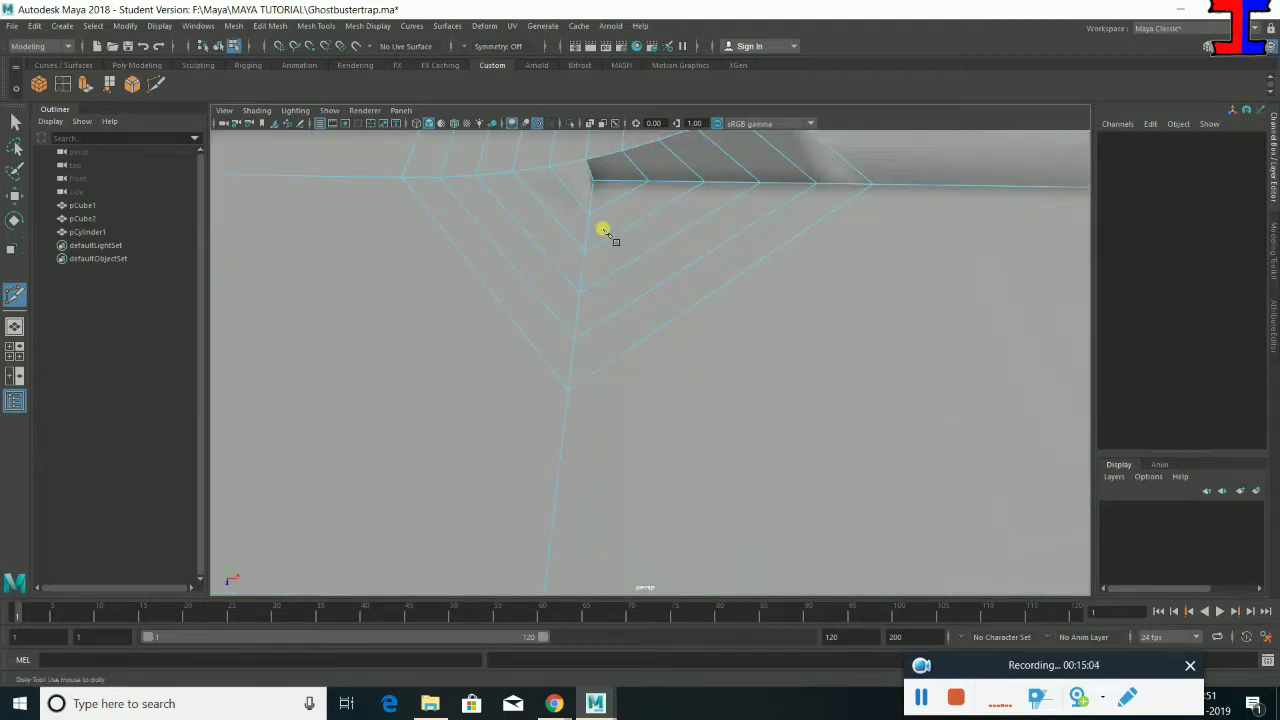
{"action": "right_click_drag", "start_coordinate": [603, 223], "coordinate": [626, 417], "text": "alt"}
{"action": "mouse_move", "coordinate": [626, 417]}
{"action": "middle_mouse_down", "text": "alt"}
{"action": "mouse_move", "coordinate": [620, 349]}
{"action": "mouse_move", "coordinate": [644, 344]}
{"action": "middle_mouse_up", "text": "alt"}
{"action": "right_click_drag", "start_coordinate": [644, 344], "coordinate": [654, 377], "text": "alt"}
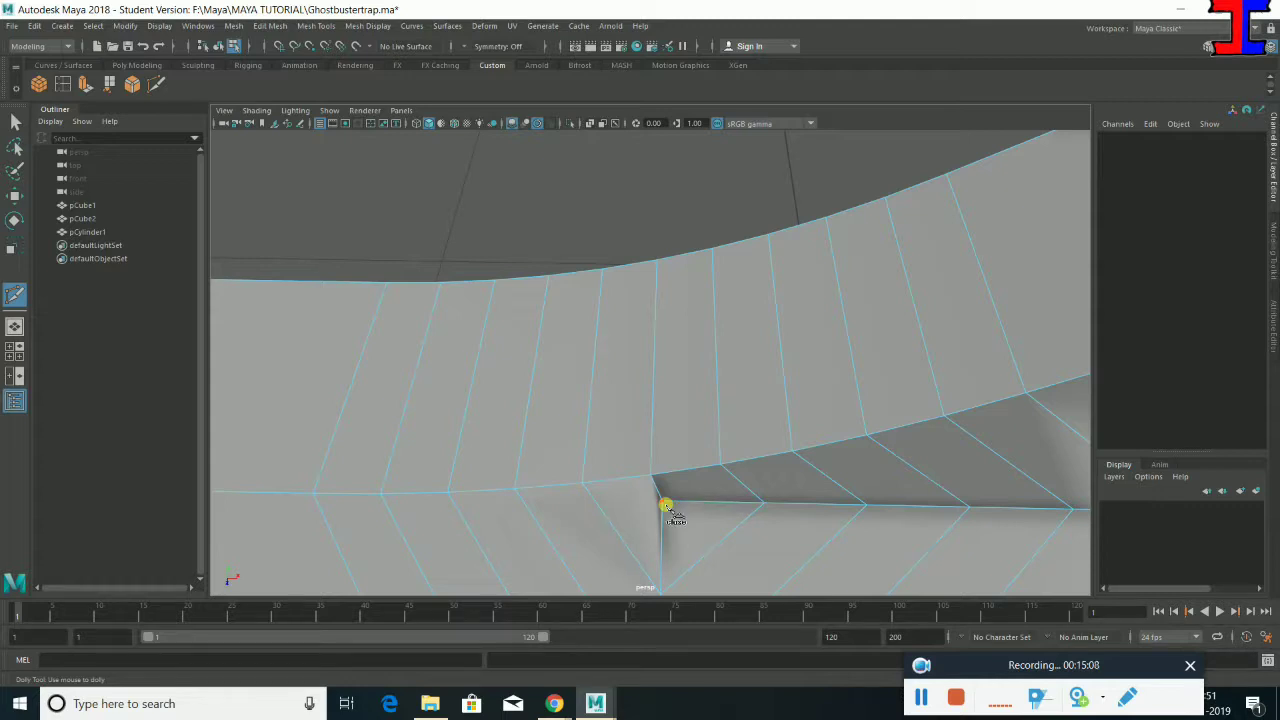
{"action": "left_click", "coordinate": [588, 495]}
{"action": "left_click", "coordinate": [763, 487]}
{"action": "left_click", "coordinate": [259, 327]}
{"action": "left_click", "coordinate": [386, 283]}
{"action": "key", "text": "Escape"}
{"action": "key", "text": "ctrl+s"}
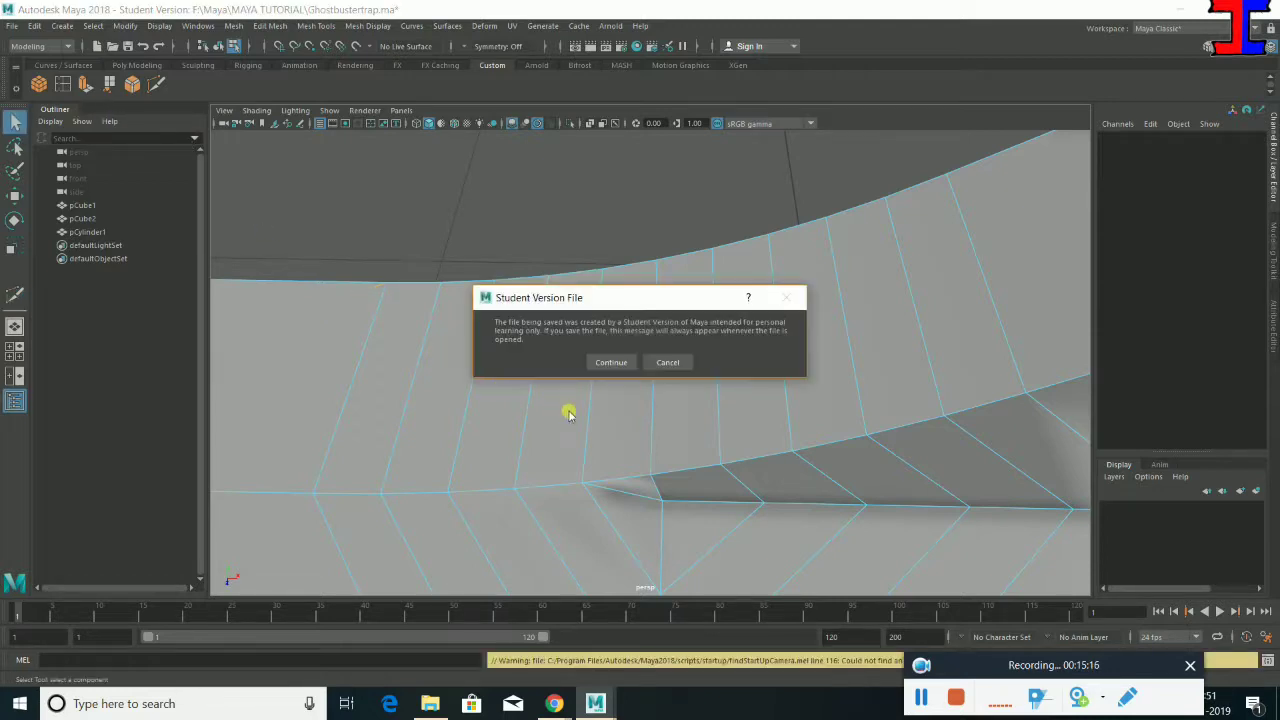
Confirm the Student Version save of Ghostbustertrap, return to the Select tool and open Display
{"action": "left_click", "coordinate": [608, 361]}
{"action": "mouse_move", "coordinate": [608, 361]}
{"action": "left_mouse_down", "text": "alt"}
{"action": "mouse_move", "coordinate": [434, 380]}
{"action": "mouse_move", "coordinate": [570, 365]}
{"action": "mouse_move", "coordinate": [402, 297]}
{"action": "left_mouse_up", "text": "alt"}
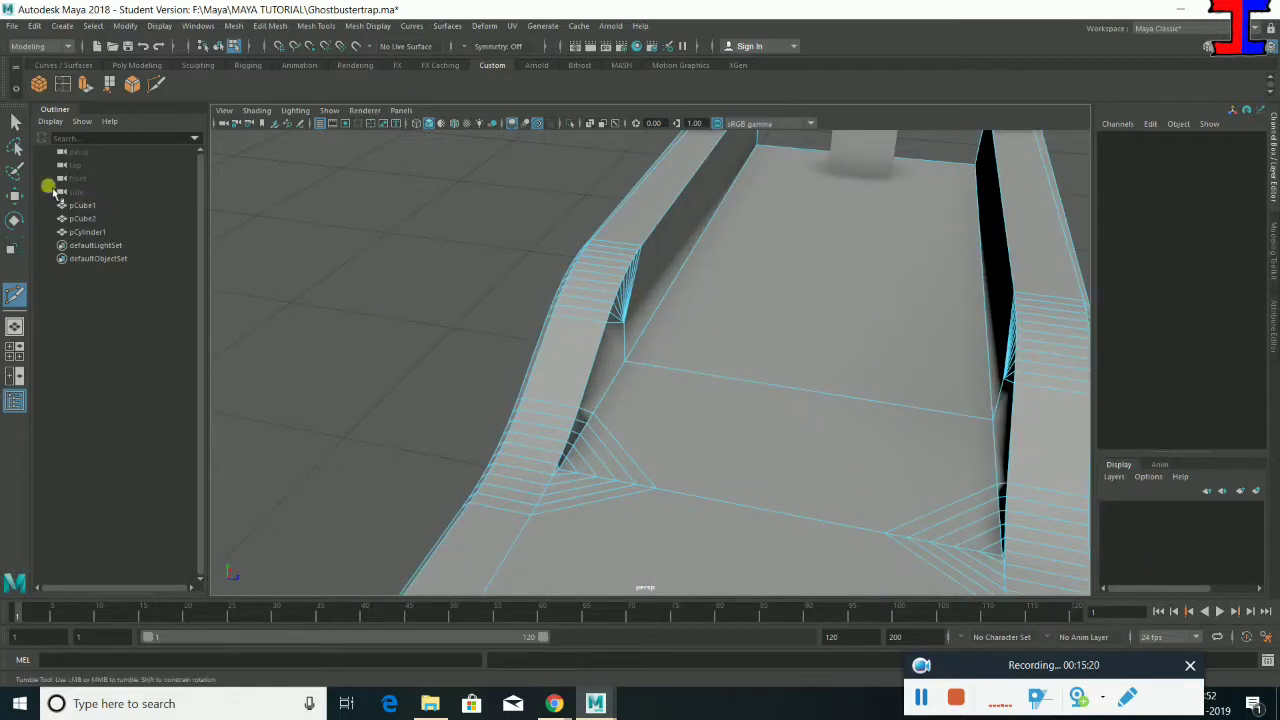
{"action": "left_click", "coordinate": [18, 124]}
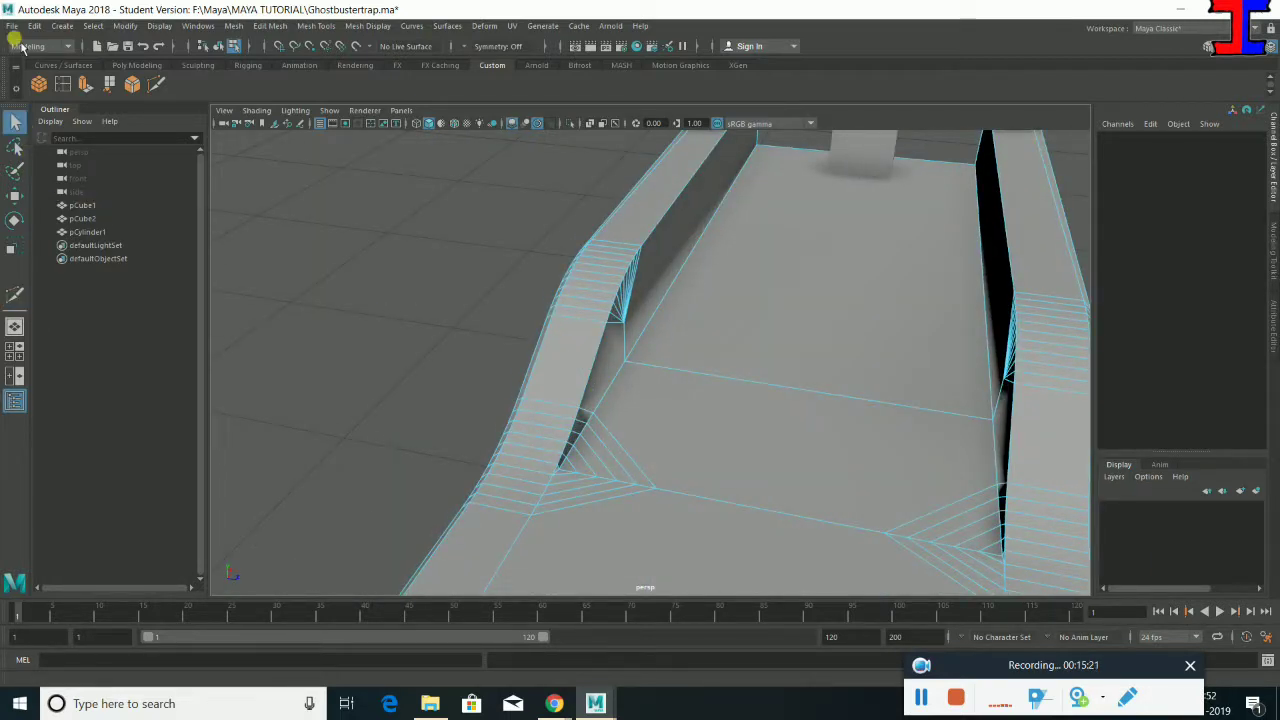
{"action": "left_click", "coordinate": [168, 27]}
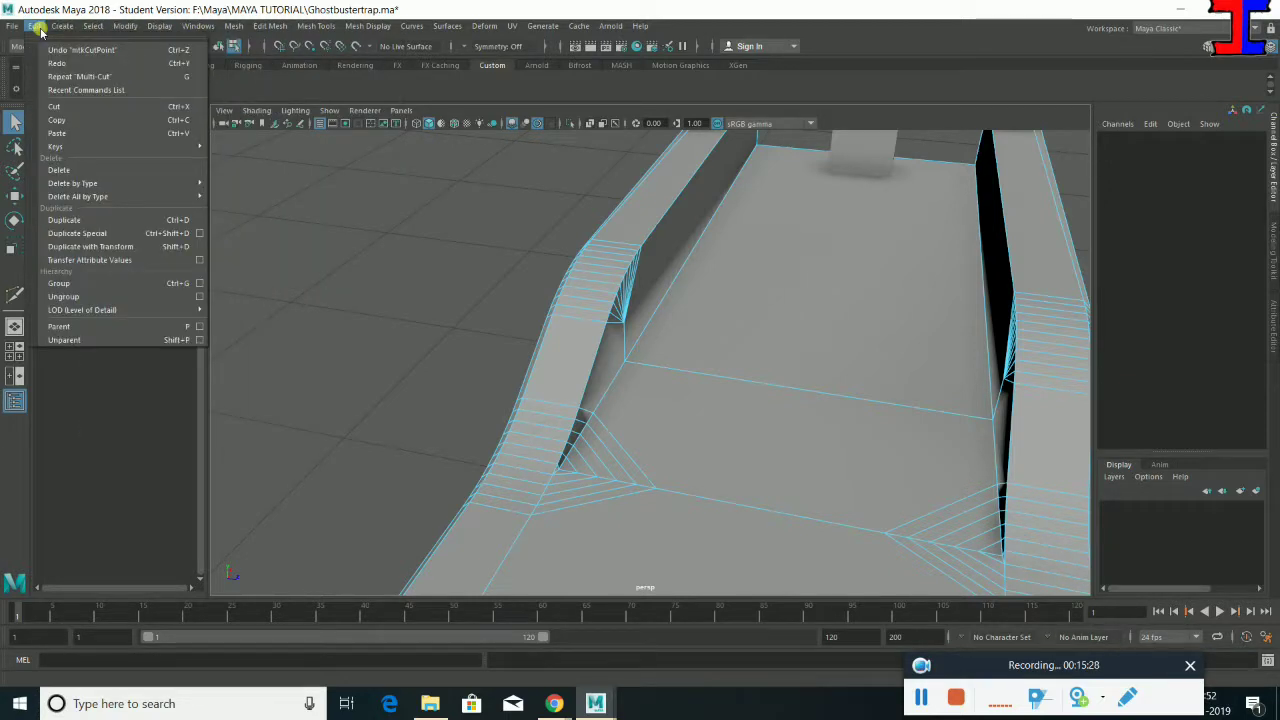
{"action": "mouse_move", "coordinate": [159, 26]}
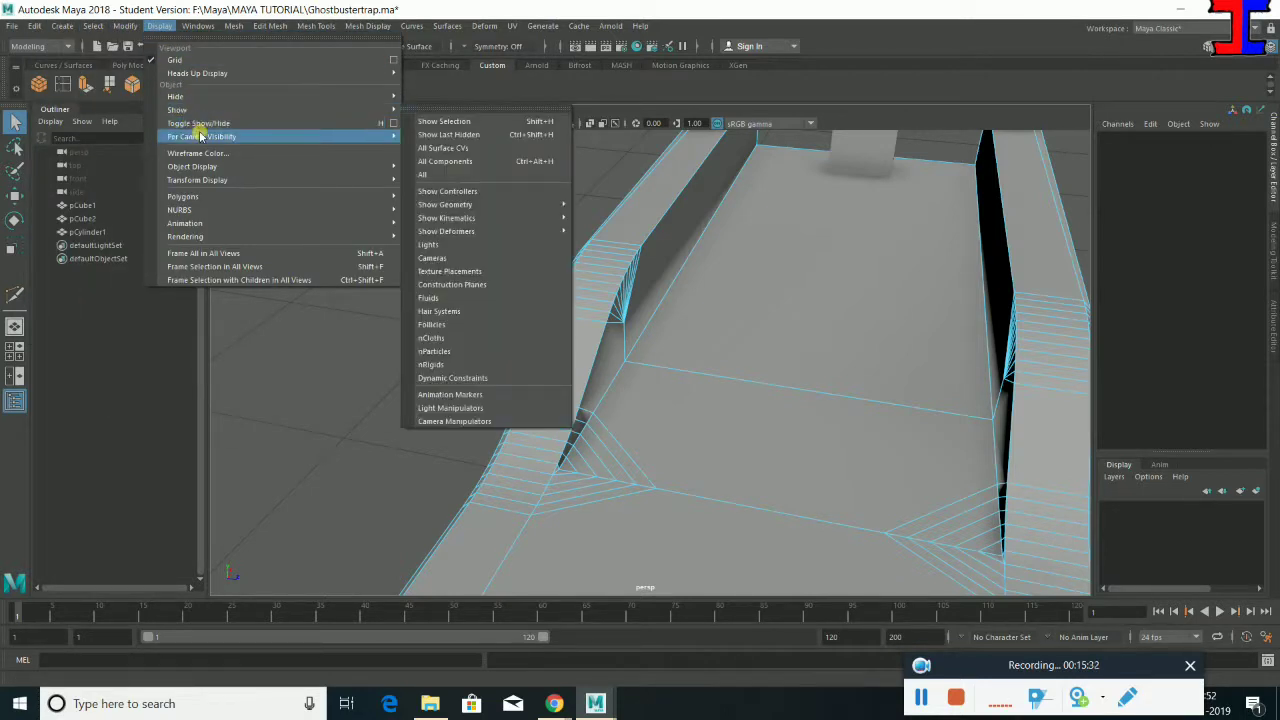
{"action": "mouse_move", "coordinate": [201, 136]}
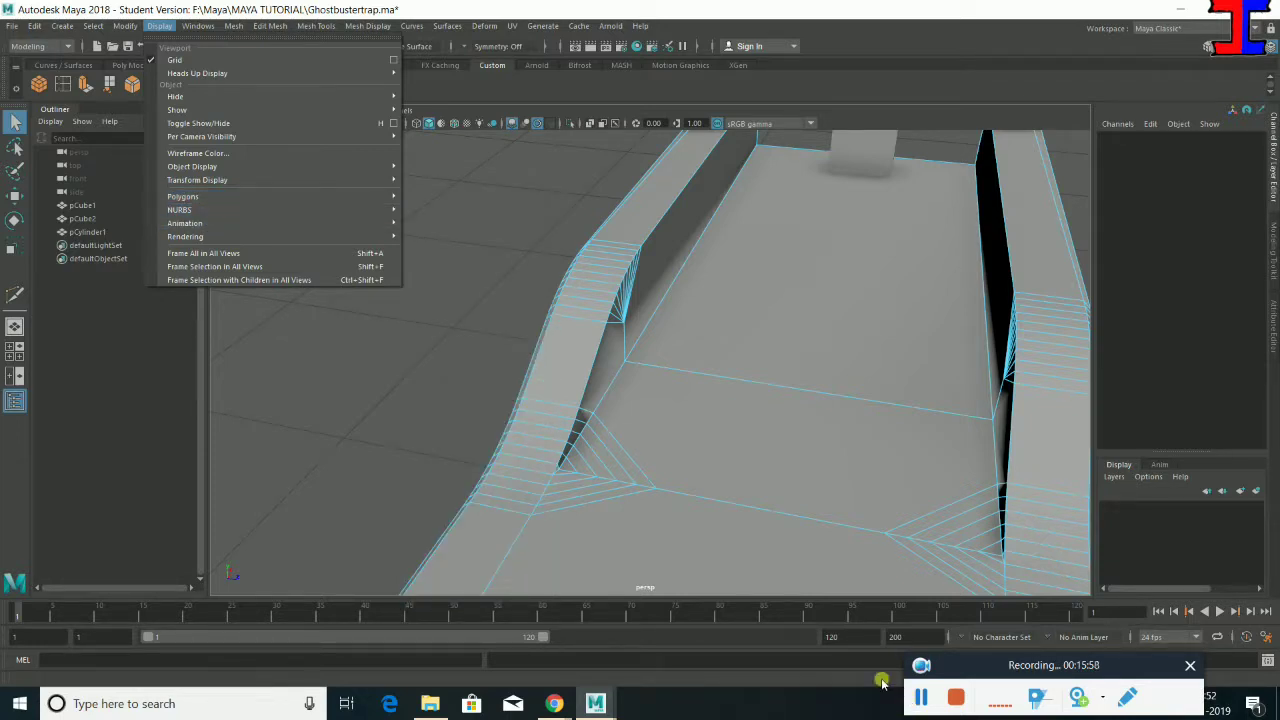
Turn on Face Normals for the current selection, then pick a face on the rail top
{"action": "left_click", "coordinate": [160, 26]}
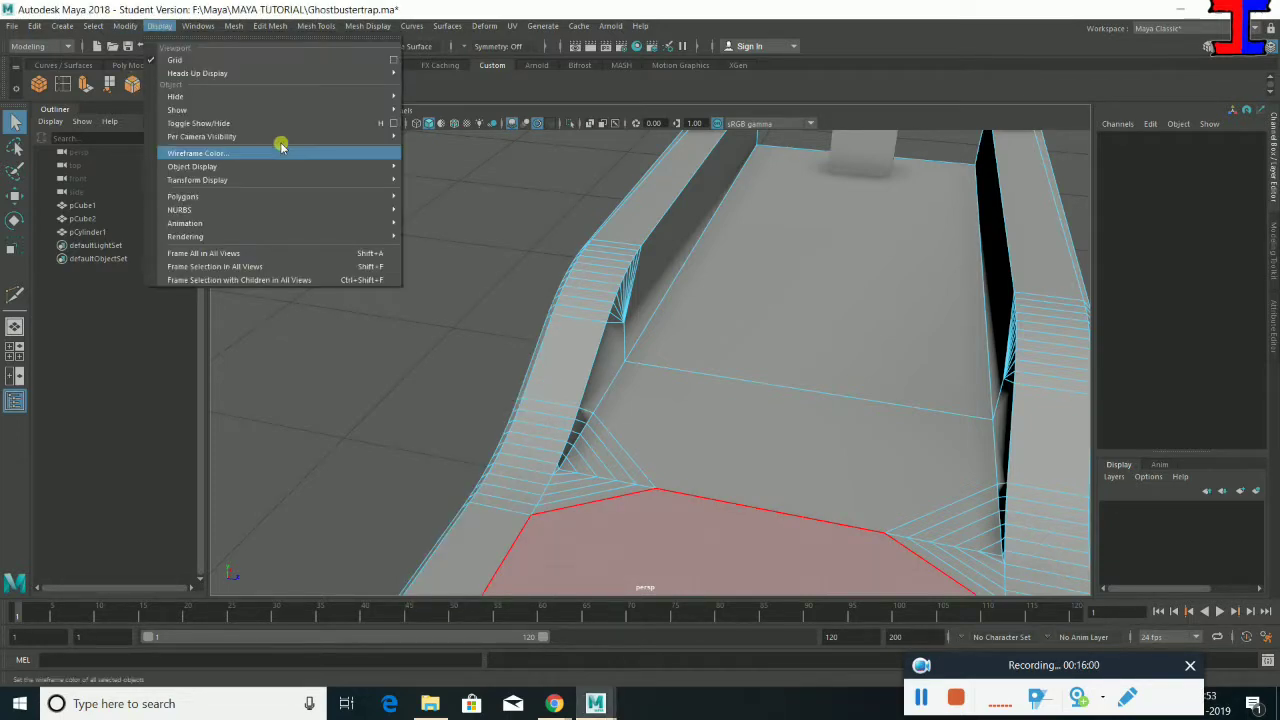
{"action": "mouse_move", "coordinate": [183, 196]}
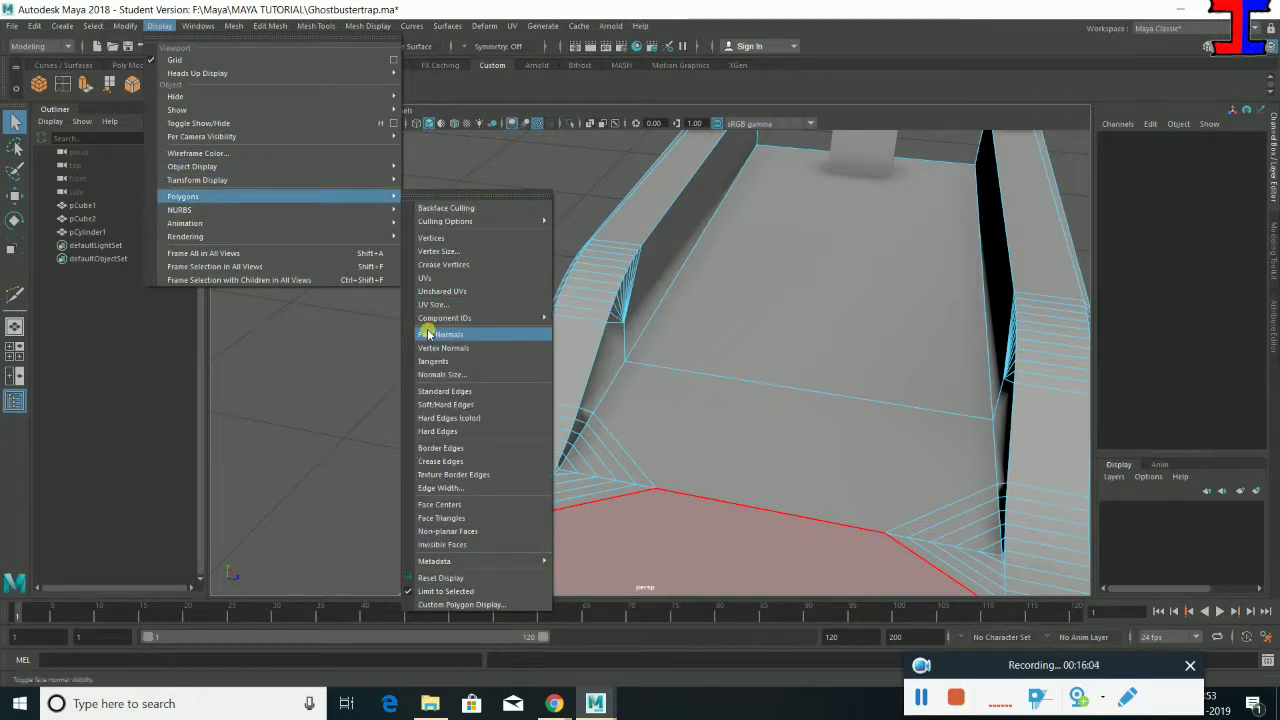
{"action": "left_click", "coordinate": [428, 334]}
{"action": "scroll", "coordinate": [540, 283], "scroll_direction": "down", "scroll_amount": 3}
{"action": "scroll", "coordinate": [690, 330], "scroll_direction": "down", "scroll_amount": 3}
{"action": "left_click", "coordinate": [523, 349]}
{"action": "left_click_drag", "start_coordinate": [523, 349], "coordinate": [600, 337], "text": "alt"}
{"action": "left_click", "coordinate": [680, 358]}
Switch to Object Mode and show face normals on the whole pCube1 mesh
{"action": "right_click", "coordinate": [680, 322]}
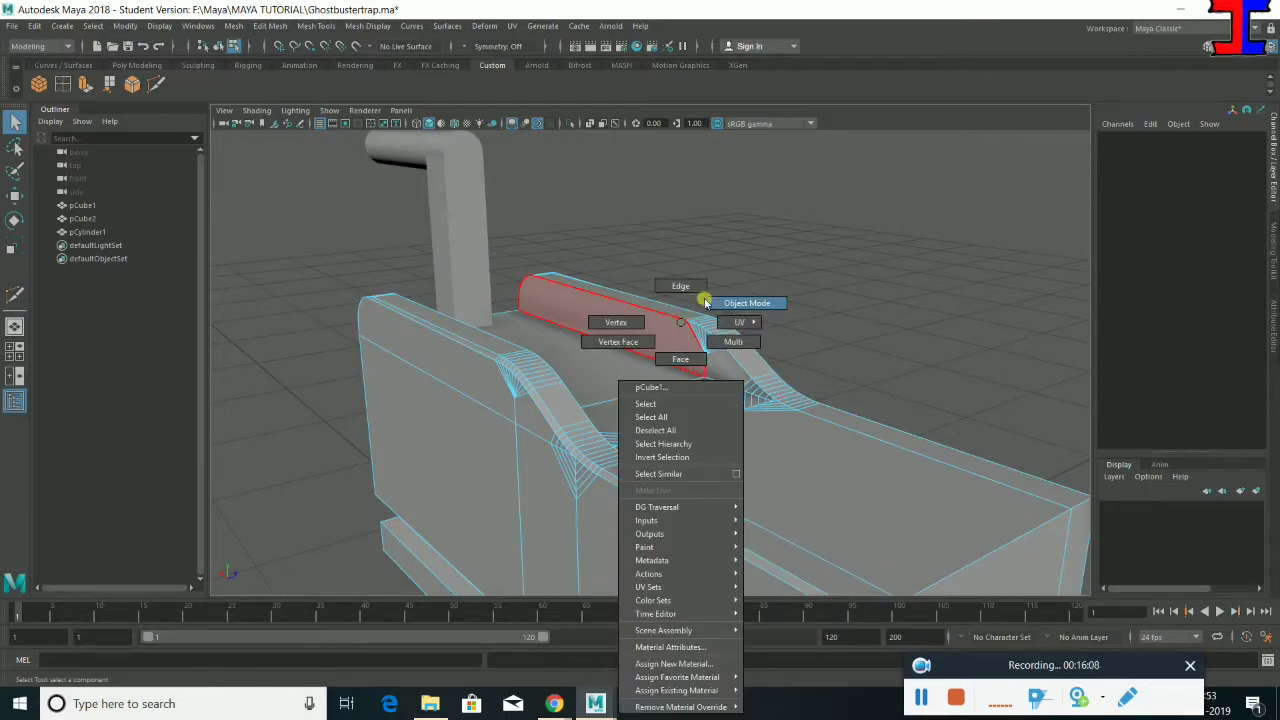
{"action": "left_click", "coordinate": [731, 302]}
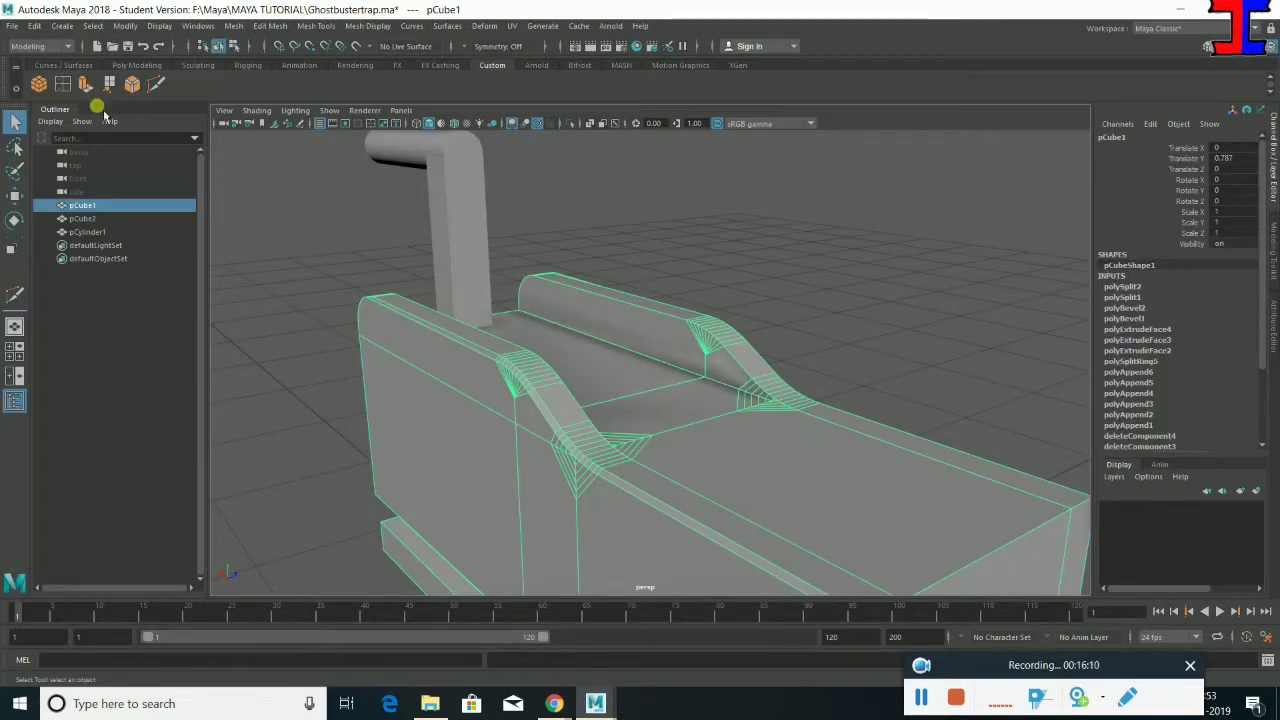
{"action": "left_click", "coordinate": [159, 25]}
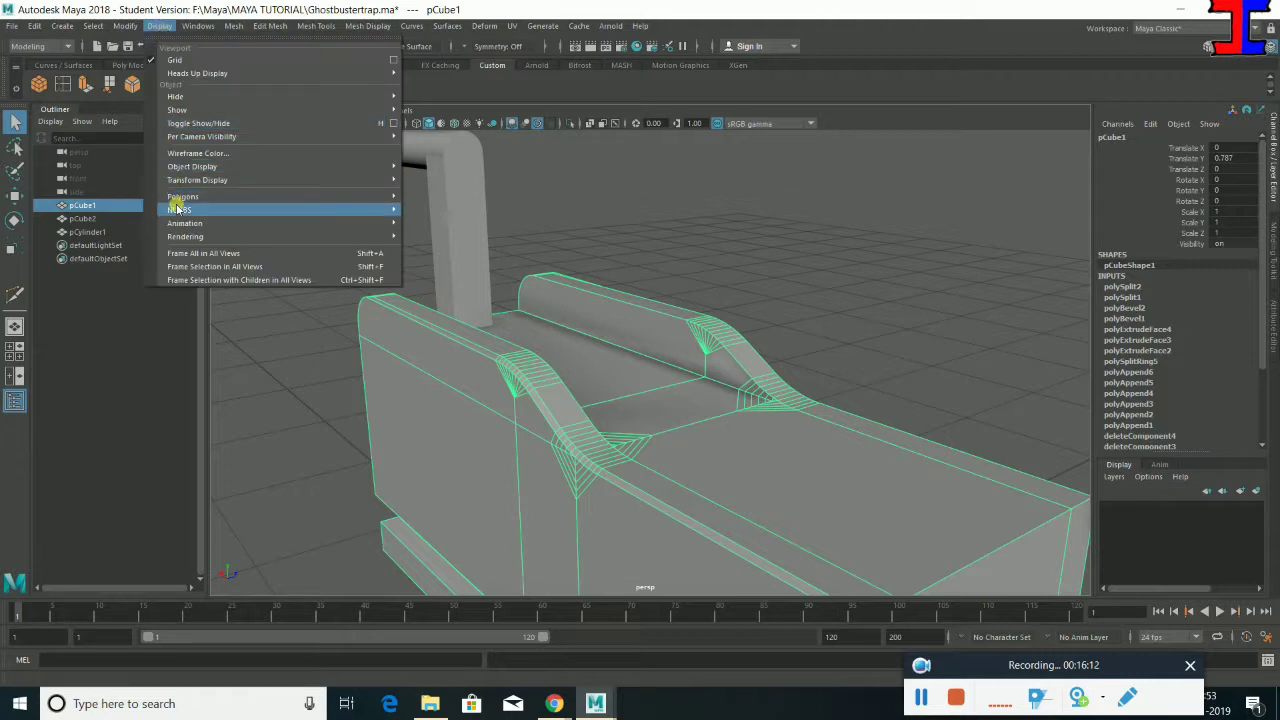
{"action": "mouse_move", "coordinate": [183, 196]}
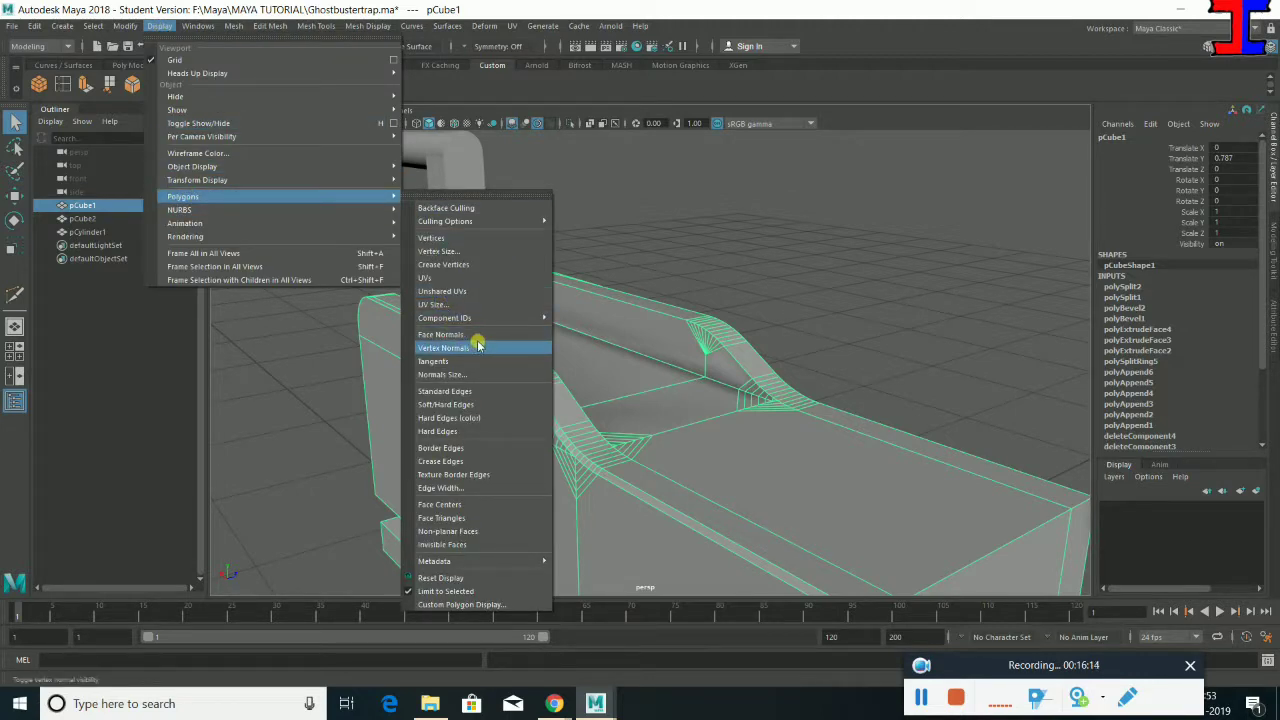
{"action": "left_click", "coordinate": [491, 341]}
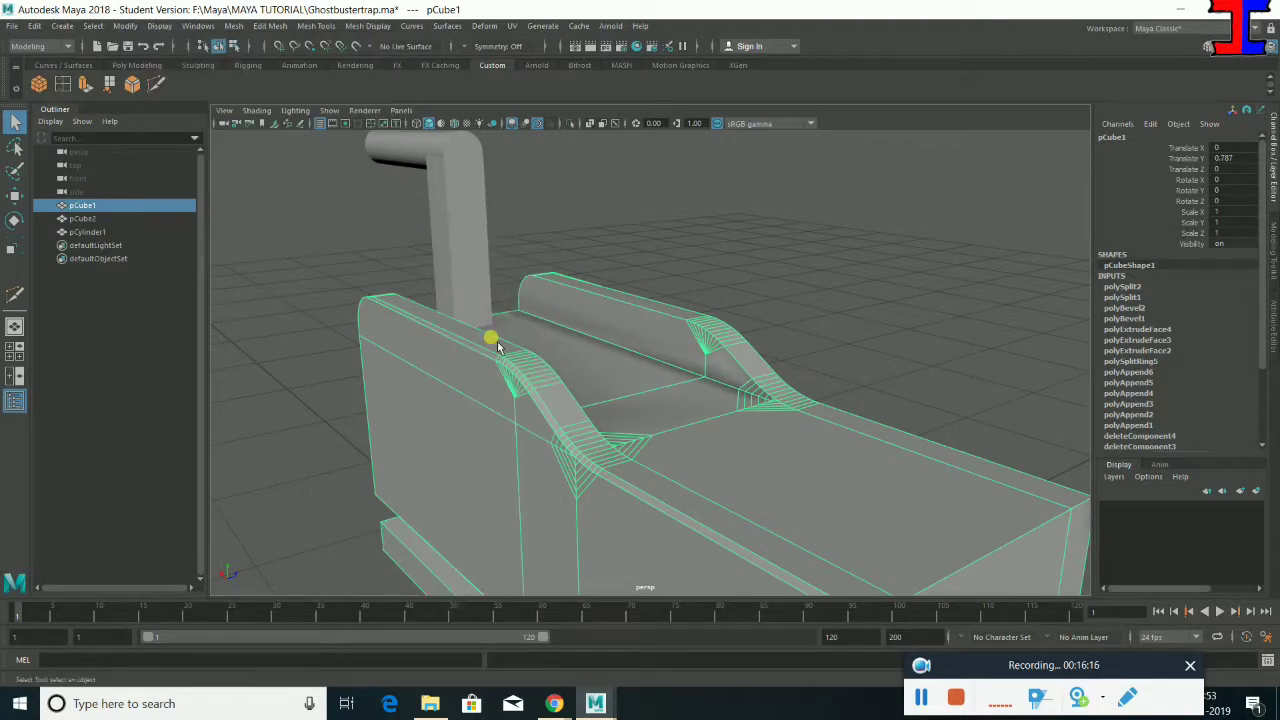
{"action": "scroll", "coordinate": [657, 343], "scroll_direction": "up", "scroll_amount": 2}
{"action": "scroll", "coordinate": [800, 363], "scroll_direction": "up", "scroll_amount": 1}
{"action": "scroll", "coordinate": [805, 371], "scroll_direction": "up", "scroll_amount": 2}
{"action": "scroll", "coordinate": [810, 370], "scroll_direction": "up", "scroll_amount": 2}
{"action": "mouse_move", "coordinate": [810, 371]}
{"action": "left_mouse_down", "text": "alt"}
{"action": "mouse_move", "coordinate": [757, 329]}
{"action": "mouse_move", "coordinate": [735, 382]}
{"action": "mouse_move", "coordinate": [844, 371]}
{"action": "mouse_move", "coordinate": [964, 431]}
{"action": "mouse_move", "coordinate": [954, 366]}
{"action": "mouse_move", "coordinate": [706, 374]}
{"action": "mouse_move", "coordinate": [785, 367]}
{"action": "left_mouse_up", "text": "alt"}
{"action": "mouse_move", "coordinate": [727, 322]}
{"action": "left_mouse_down", "text": "alt"}
{"action": "mouse_move", "coordinate": [600, 271]}
{"action": "mouse_move", "coordinate": [580, 229]}
{"action": "mouse_move", "coordinate": [586, 291]}
{"action": "mouse_move", "coordinate": [733, 364]}
{"action": "mouse_move", "coordinate": [729, 409]}
{"action": "mouse_move", "coordinate": [551, 411]}
{"action": "mouse_move", "coordinate": [323, 371]}
{"action": "mouse_move", "coordinate": [230, 333]}
{"action": "left_mouse_up", "text": "alt"}
{"action": "right_click_drag", "start_coordinate": [230, 333], "coordinate": [638, 335], "text": "alt"}
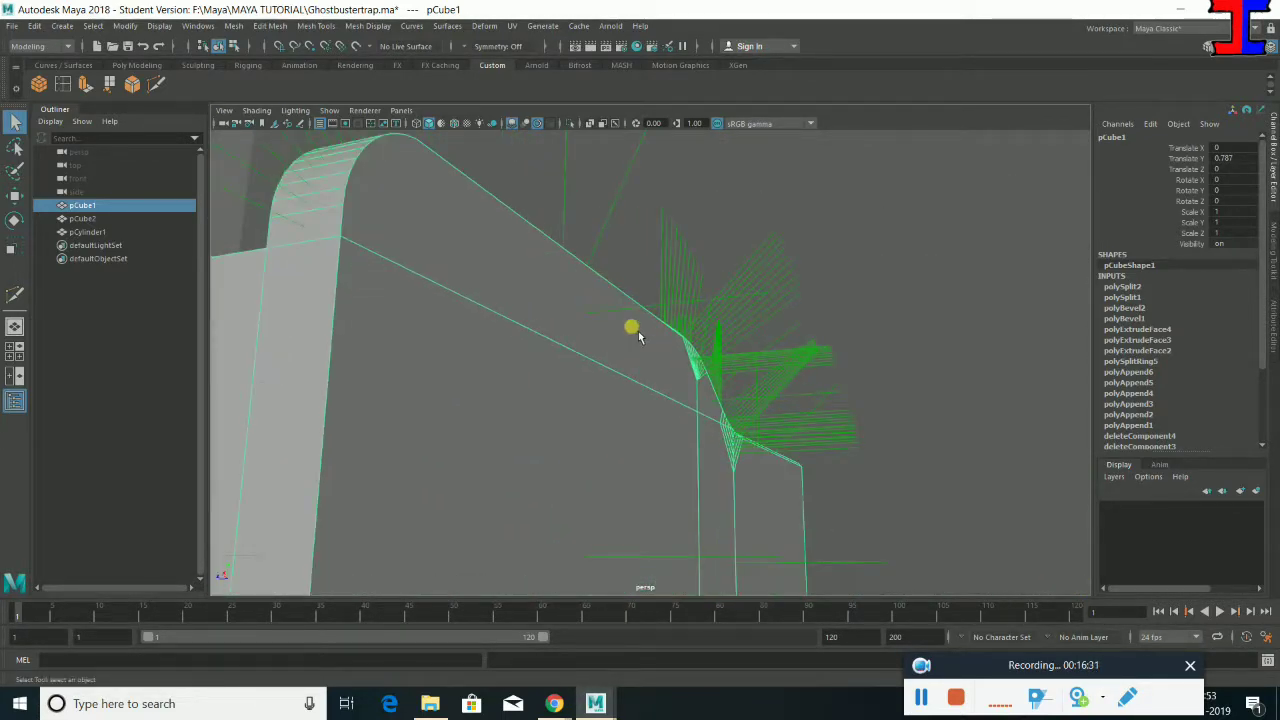
{"action": "mouse_move", "coordinate": [732, 314]}
{"action": "left_mouse_down", "text": "alt"}
{"action": "mouse_move", "coordinate": [723, 357]}
{"action": "mouse_move", "coordinate": [757, 349]}
{"action": "mouse_move", "coordinate": [763, 337]}
{"action": "mouse_move", "coordinate": [614, 414]}
{"action": "mouse_move", "coordinate": [480, 437]}
{"action": "mouse_move", "coordinate": [485, 414]}
{"action": "mouse_move", "coordinate": [526, 411]}
{"action": "mouse_move", "coordinate": [631, 443]}
{"action": "mouse_move", "coordinate": [749, 451]}
{"action": "mouse_move", "coordinate": [740, 434]}
{"action": "left_mouse_up", "text": "alt"}
{"action": "mouse_move", "coordinate": [768, 378]}
{"action": "left_mouse_down", "text": "alt"}
{"action": "mouse_move", "coordinate": [757, 408]}
{"action": "mouse_move", "coordinate": [963, 294]}
{"action": "left_mouse_up", "text": "alt"}
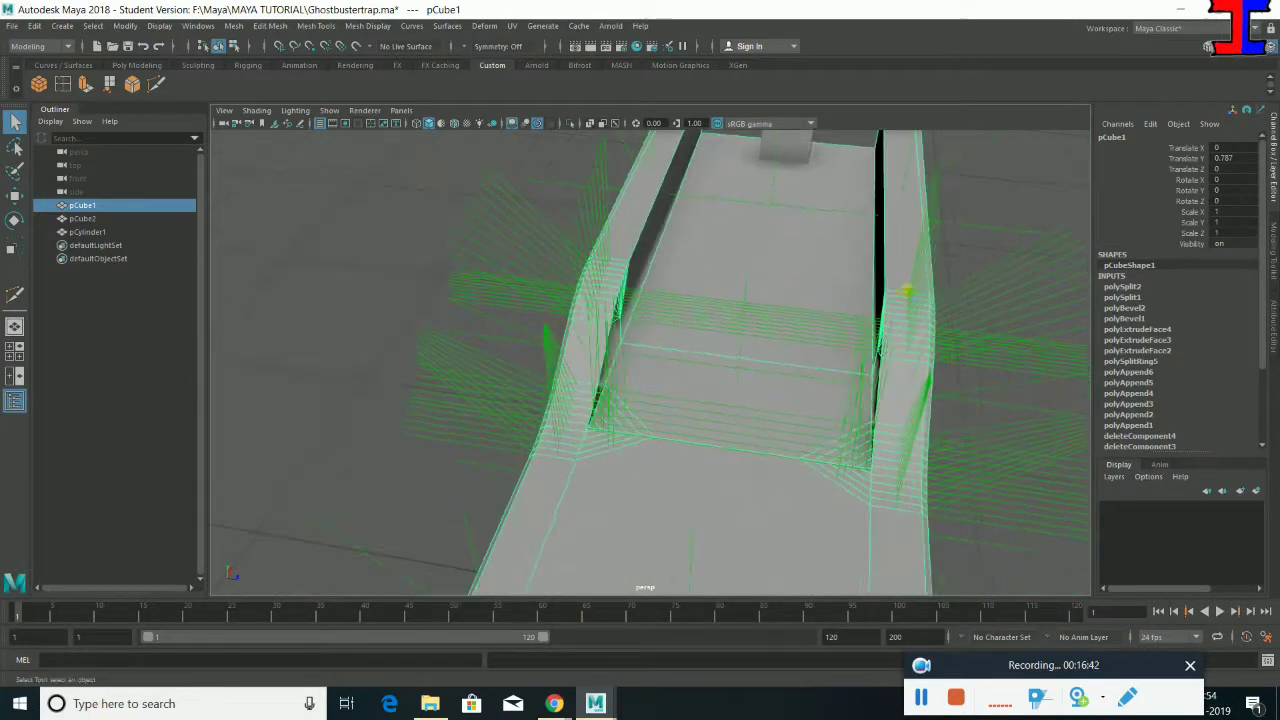
{"action": "mouse_move", "coordinate": [757, 317]}
{"action": "left_mouse_down", "text": "alt"}
{"action": "mouse_move", "coordinate": [651, 320]}
{"action": "mouse_move", "coordinate": [641, 291]}
{"action": "mouse_move", "coordinate": [720, 343]}
{"action": "left_mouse_up", "text": "alt"}
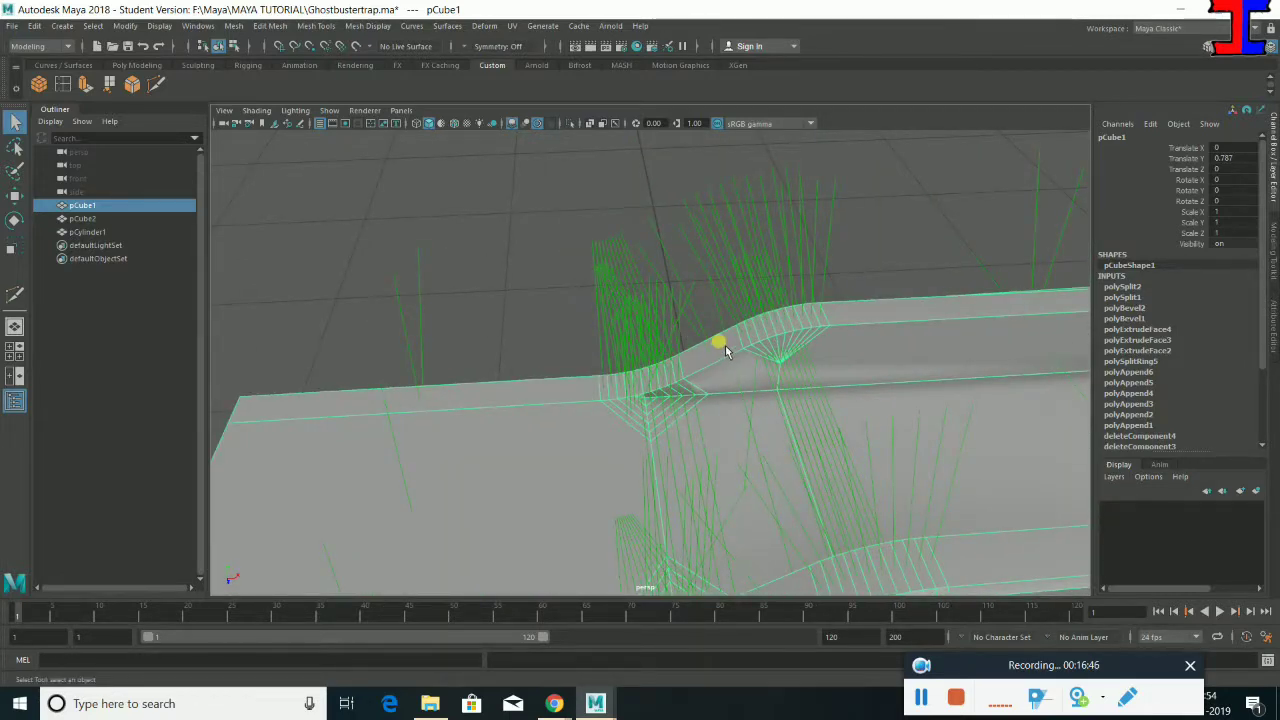
{"action": "scroll", "coordinate": [720, 343], "scroll_direction": "up", "scroll_amount": 2}
{"action": "scroll", "coordinate": [720, 343], "scroll_direction": "up", "scroll_amount": 2}
{"action": "scroll", "coordinate": [722, 350], "scroll_direction": "up", "scroll_amount": 3}
{"action": "scroll", "coordinate": [722, 378], "scroll_direction": "down", "scroll_amount": 3}
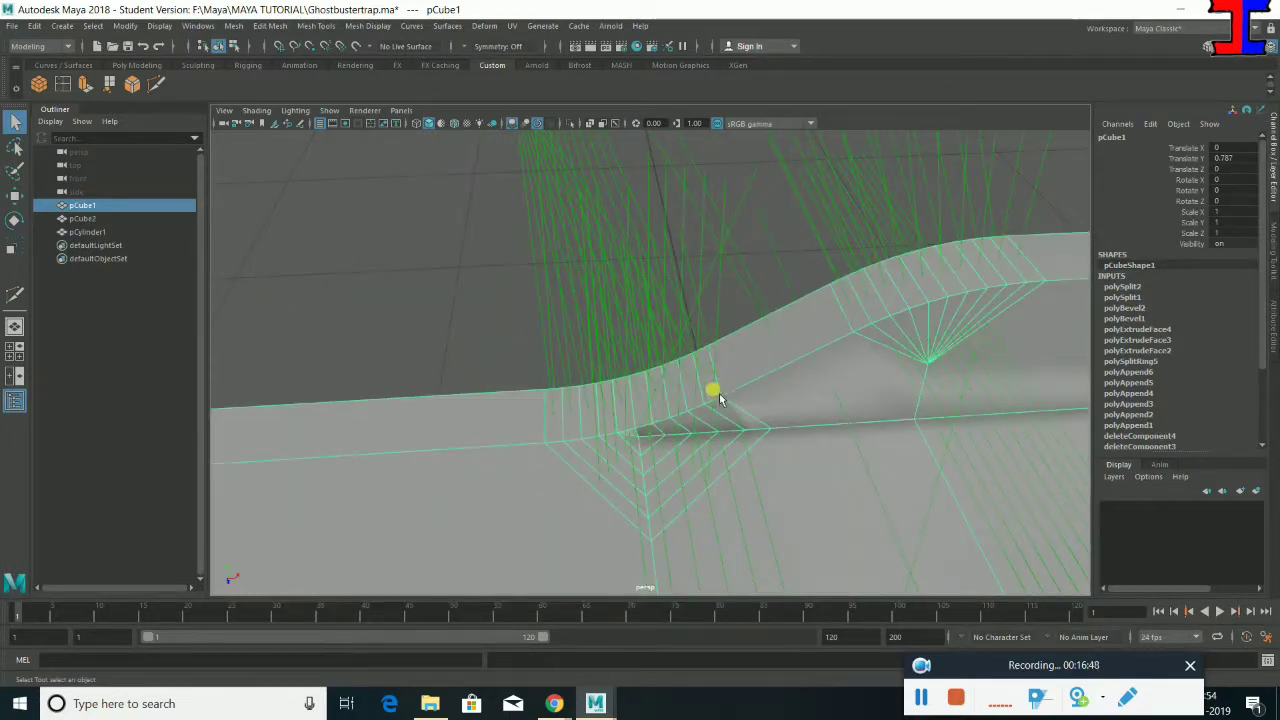
{"action": "scroll", "coordinate": [676, 368], "scroll_direction": "up", "scroll_amount": 1}
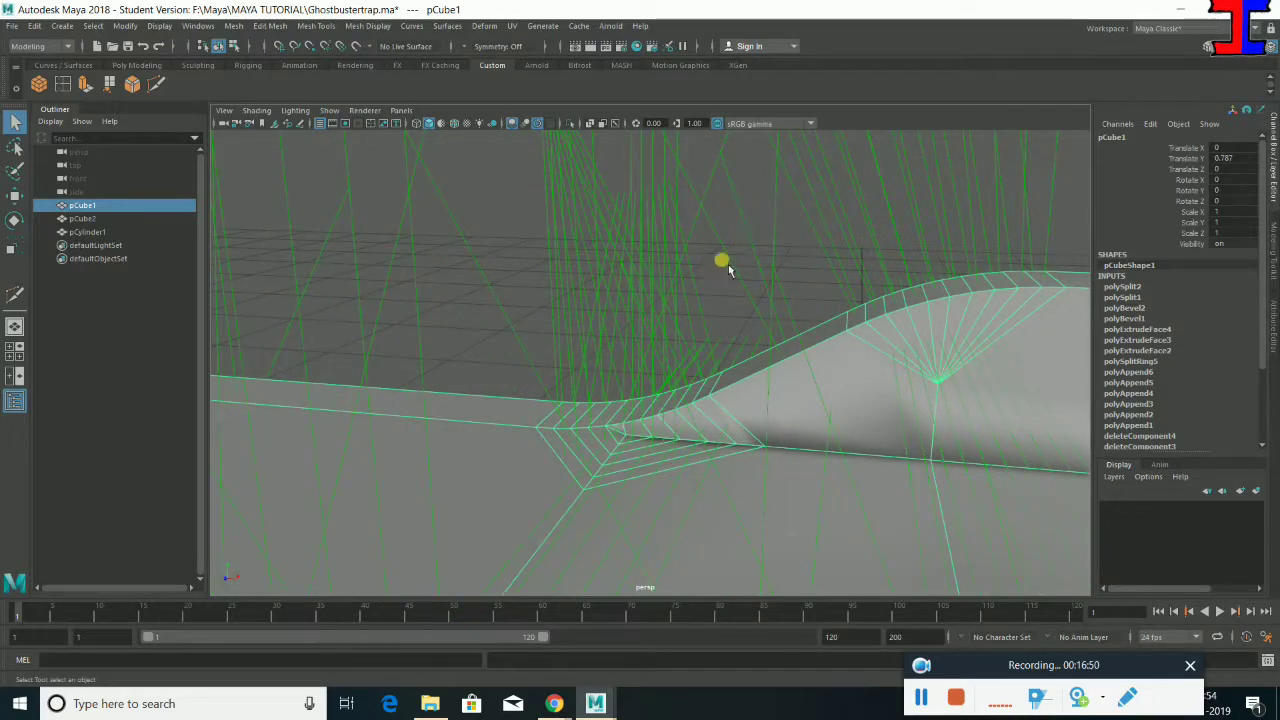
{"action": "scroll", "coordinate": [476, 274], "scroll_direction": "down", "scroll_amount": 2}
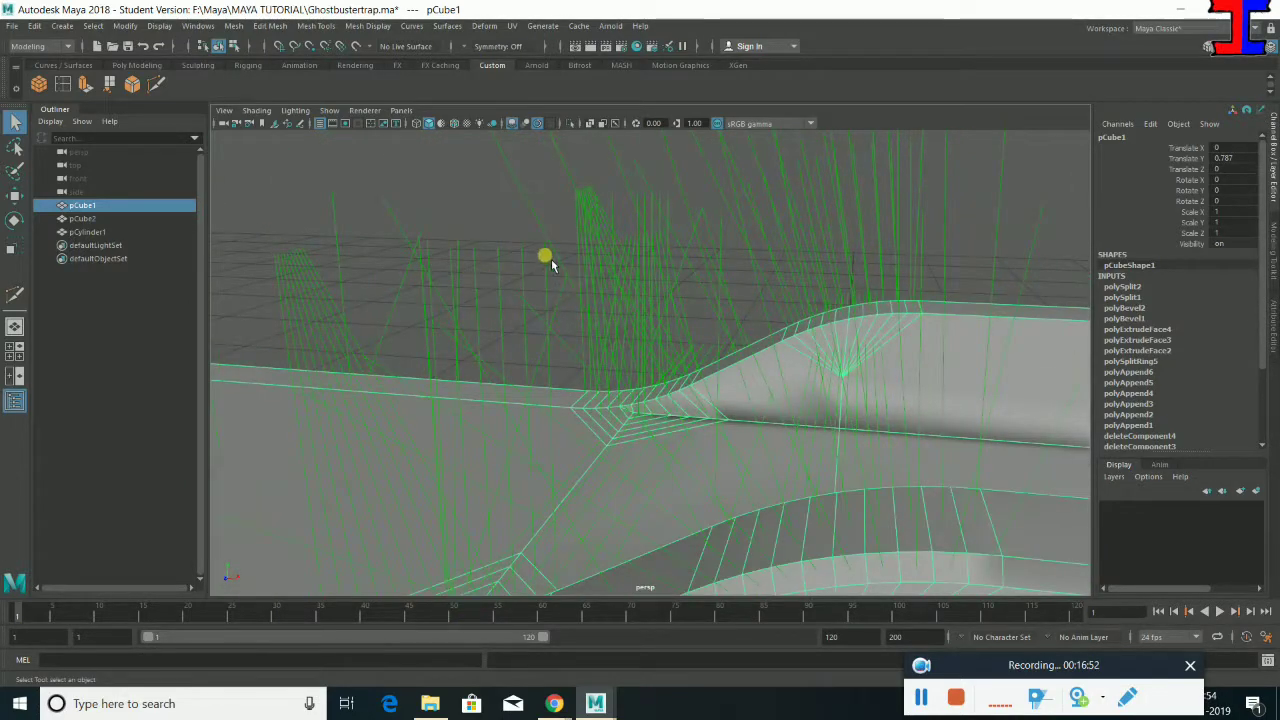
{"action": "mouse_move", "coordinate": [551, 314]}
{"action": "left_mouse_down", "text": "alt"}
{"action": "mouse_move", "coordinate": [709, 294]}
{"action": "mouse_move", "coordinate": [794, 314]}
{"action": "mouse_move", "coordinate": [1004, 323]}
{"action": "left_mouse_up", "text": "alt"}
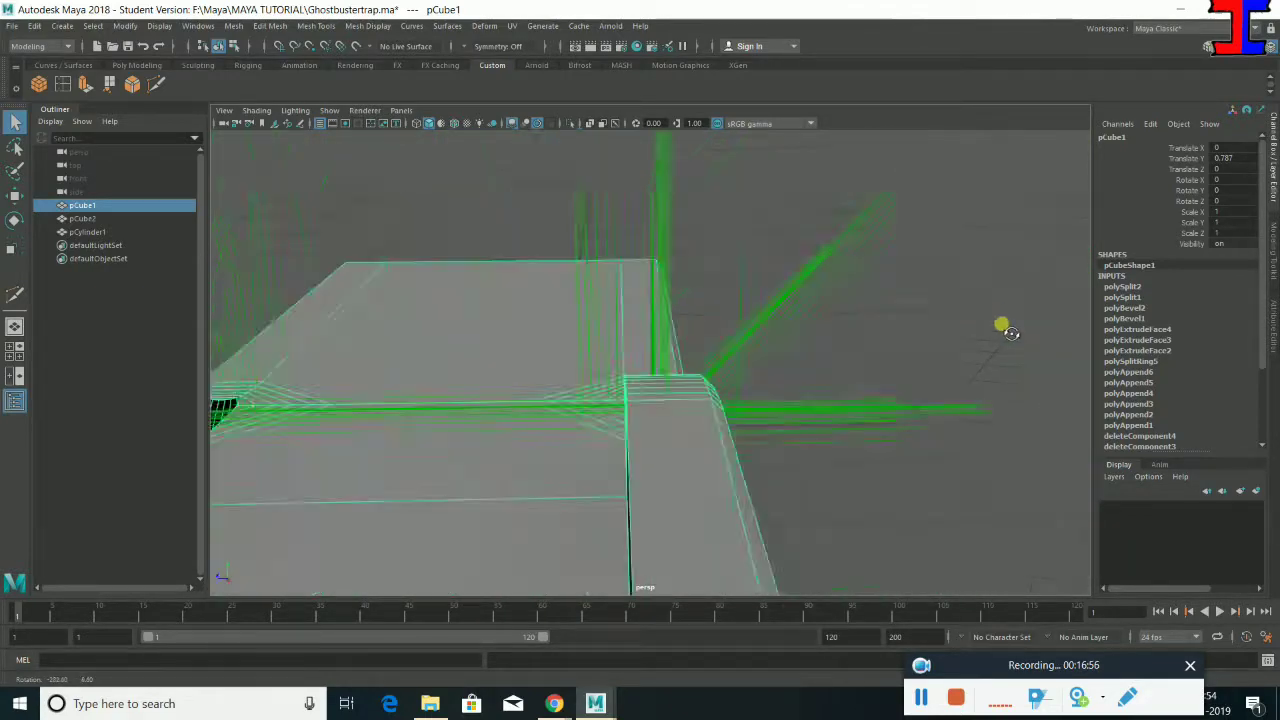
{"action": "scroll", "coordinate": [995, 335], "scroll_direction": "up", "scroll_amount": 5}
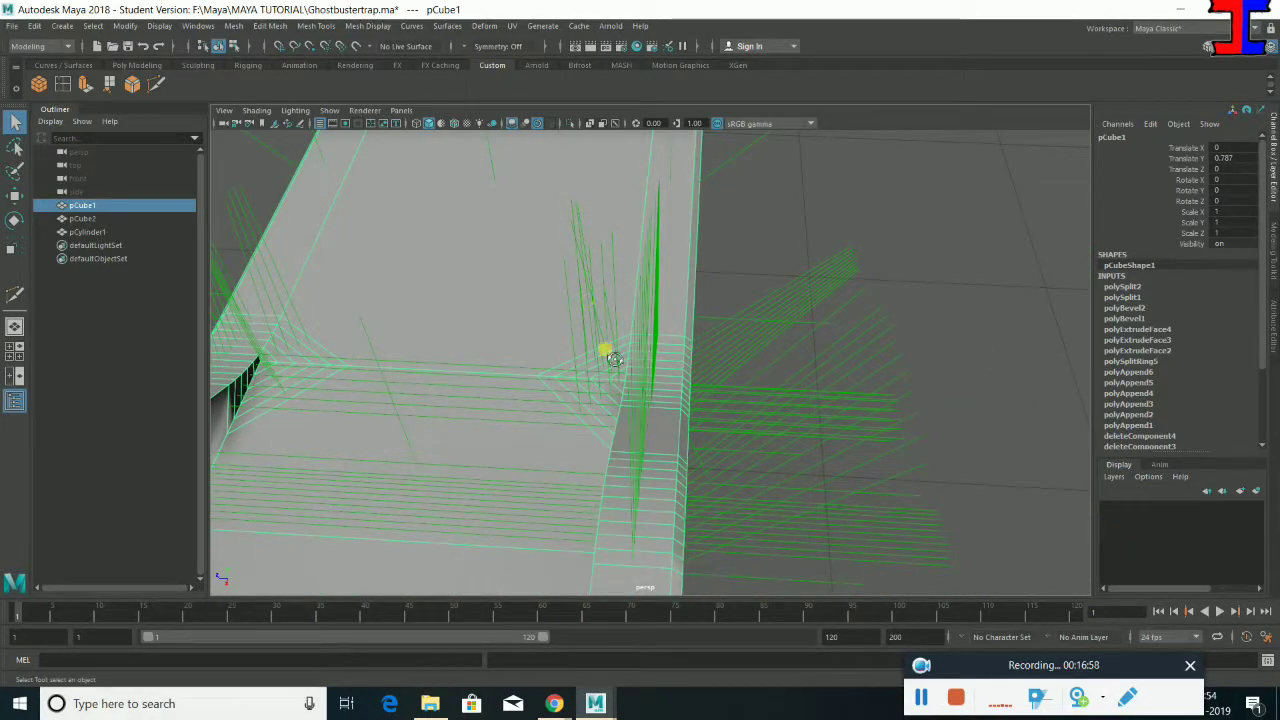
{"action": "mouse_move", "coordinate": [614, 359]}
{"action": "left_mouse_down", "text": "alt"}
{"action": "mouse_move", "coordinate": [686, 371]}
{"action": "mouse_move", "coordinate": [680, 323]}
{"action": "mouse_move", "coordinate": [726, 349]}
{"action": "mouse_move", "coordinate": [749, 337]}
{"action": "mouse_move", "coordinate": [654, 317]}
{"action": "mouse_move", "coordinate": [633, 290]}
{"action": "mouse_move", "coordinate": [640, 318]}
{"action": "left_mouse_up", "text": "alt"}
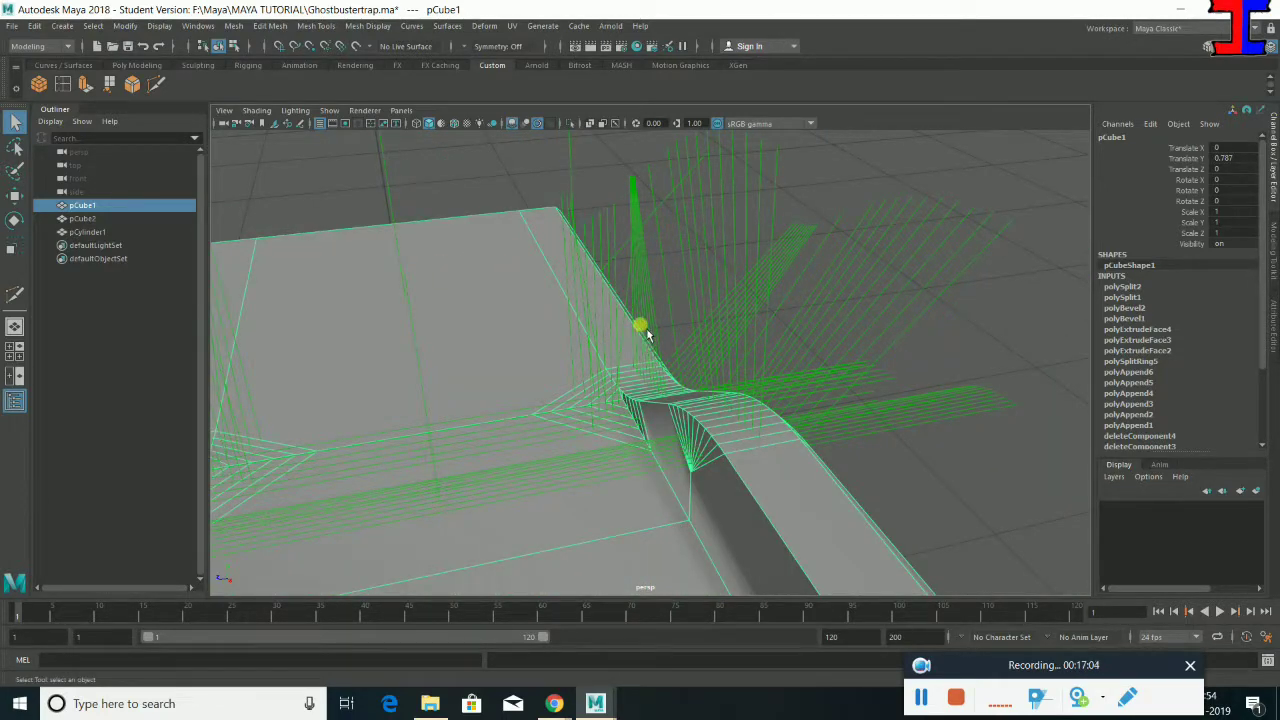
{"action": "left_click_drag", "start_coordinate": [489, 329], "coordinate": [580, 377], "text": "alt"}
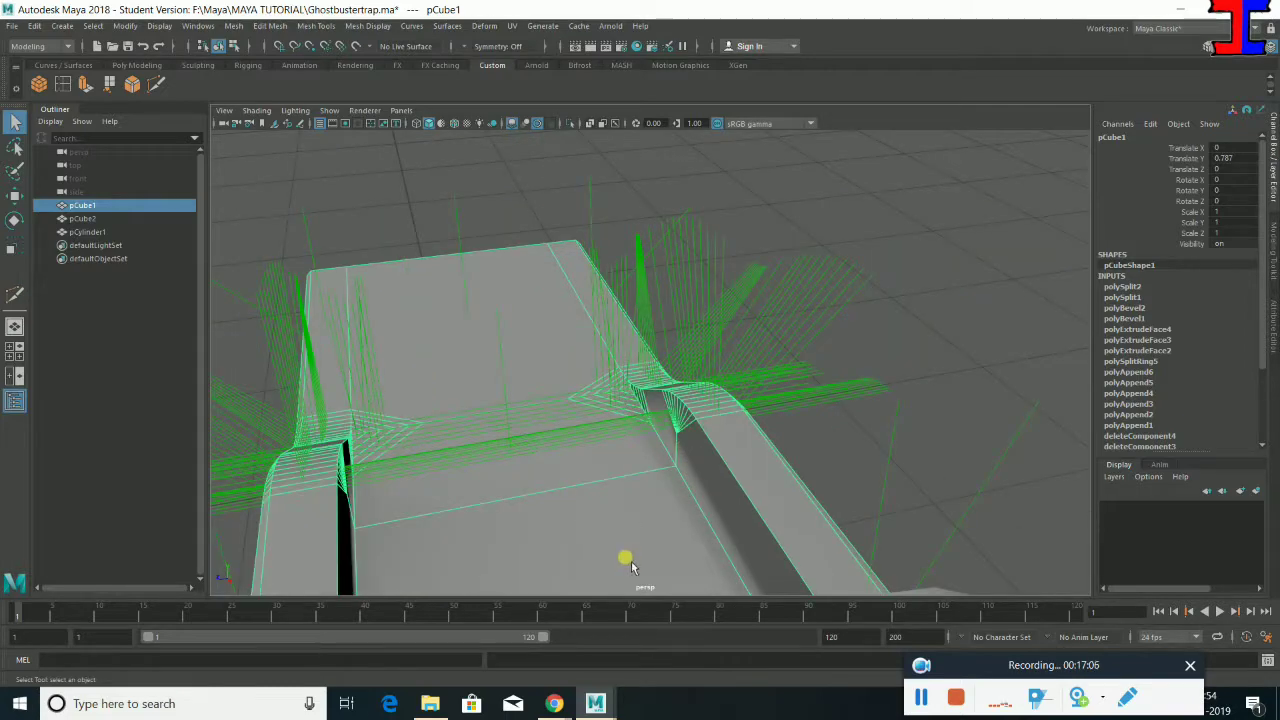
{"action": "key", "text": "bracketleft"}
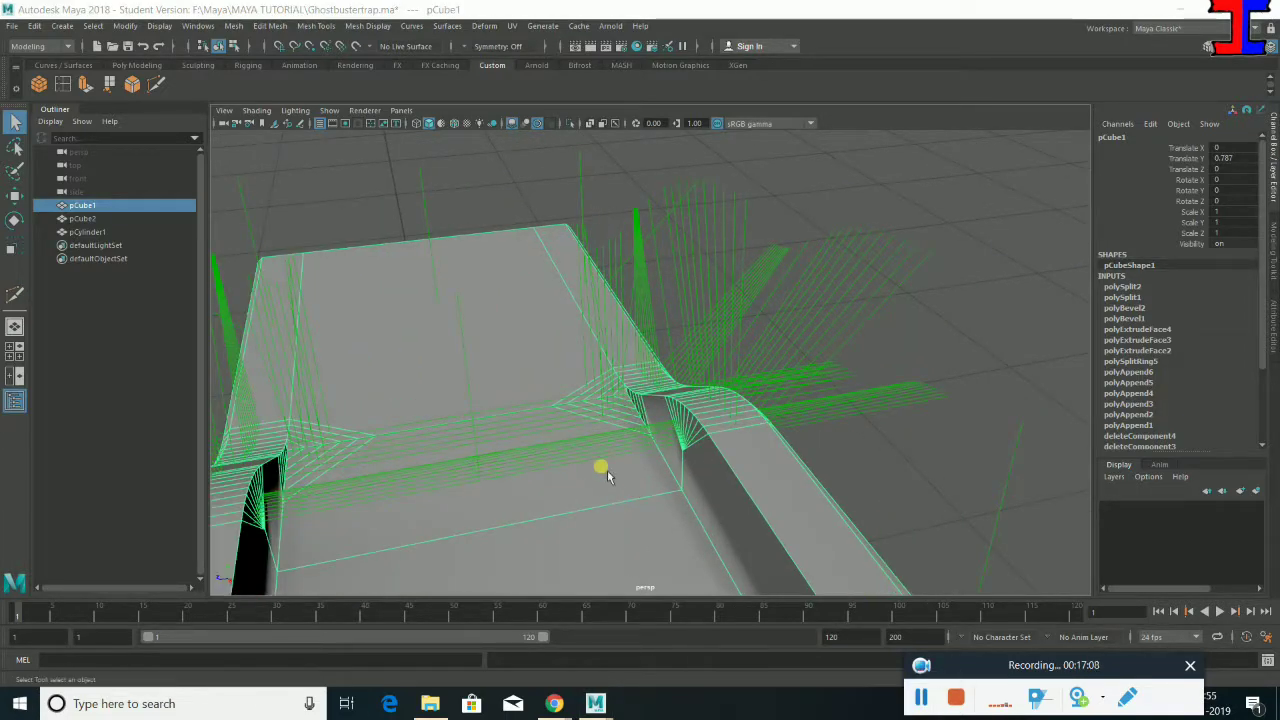
{"action": "mouse_move", "coordinate": [569, 432]}
{"action": "left_mouse_down", "text": "alt"}
{"action": "mouse_move", "coordinate": [449, 409]}
{"action": "mouse_move", "coordinate": [663, 380]}
{"action": "mouse_move", "coordinate": [777, 406]}
{"action": "mouse_move", "coordinate": [723, 391]}
{"action": "mouse_move", "coordinate": [803, 363]}
{"action": "mouse_move", "coordinate": [822, 375]}
{"action": "left_mouse_up", "text": "alt"}
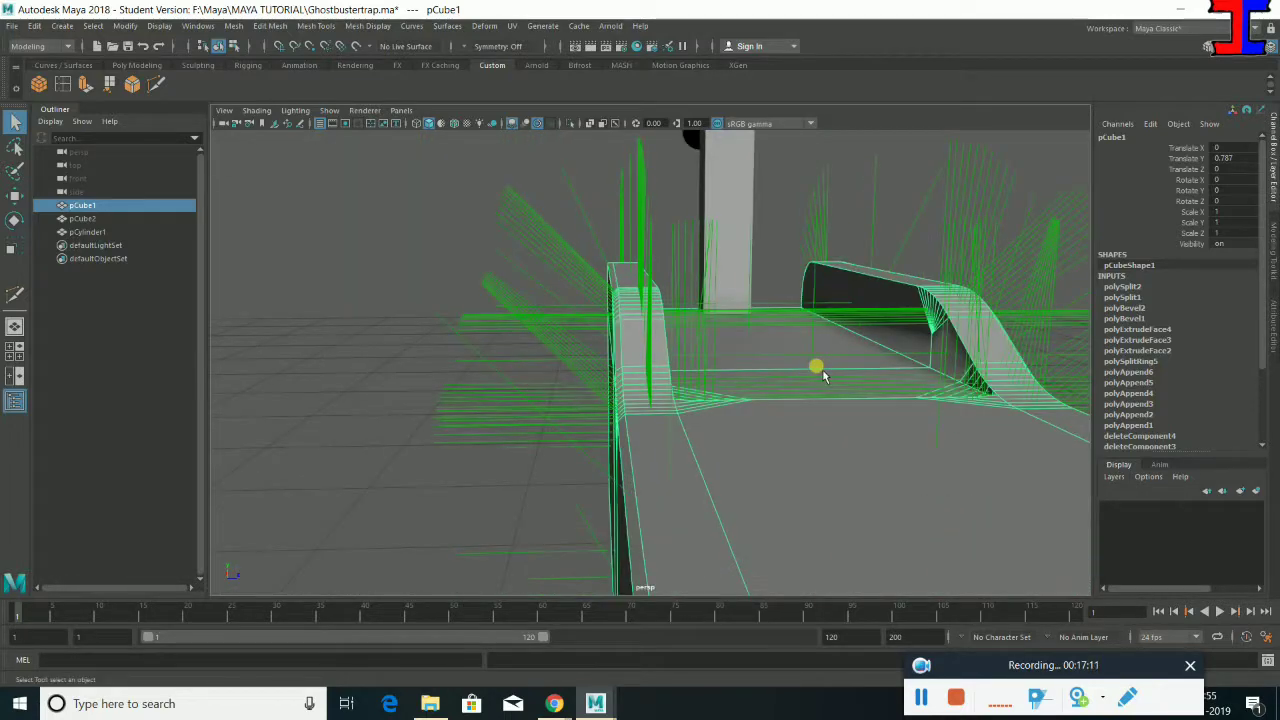
{"action": "mouse_move", "coordinate": [598, 370]}
{"action": "left_mouse_down", "text": "alt"}
{"action": "mouse_move", "coordinate": [689, 326]}
{"action": "mouse_move", "coordinate": [791, 414]}
{"action": "mouse_move", "coordinate": [791, 437]}
{"action": "mouse_move", "coordinate": [637, 436]}
{"action": "mouse_move", "coordinate": [574, 369]}
{"action": "mouse_move", "coordinate": [522, 379]}
{"action": "mouse_move", "coordinate": [574, 354]}
{"action": "mouse_move", "coordinate": [611, 362]}
{"action": "mouse_move", "coordinate": [589, 360]}
{"action": "left_mouse_up", "text": "alt"}
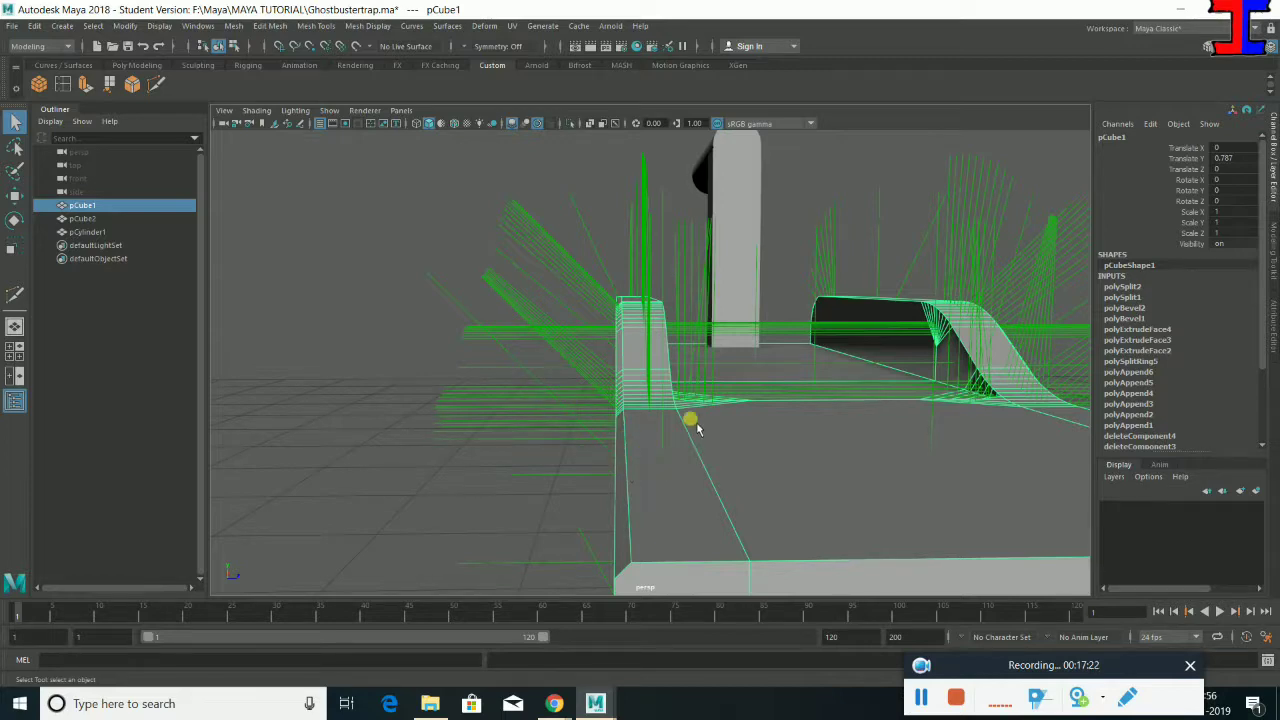
{"action": "left_click_drag", "start_coordinate": [973, 352], "coordinate": [897, 366], "text": "alt"}
{"action": "scroll", "coordinate": [900, 369], "scroll_direction": "up", "scroll_amount": 3}
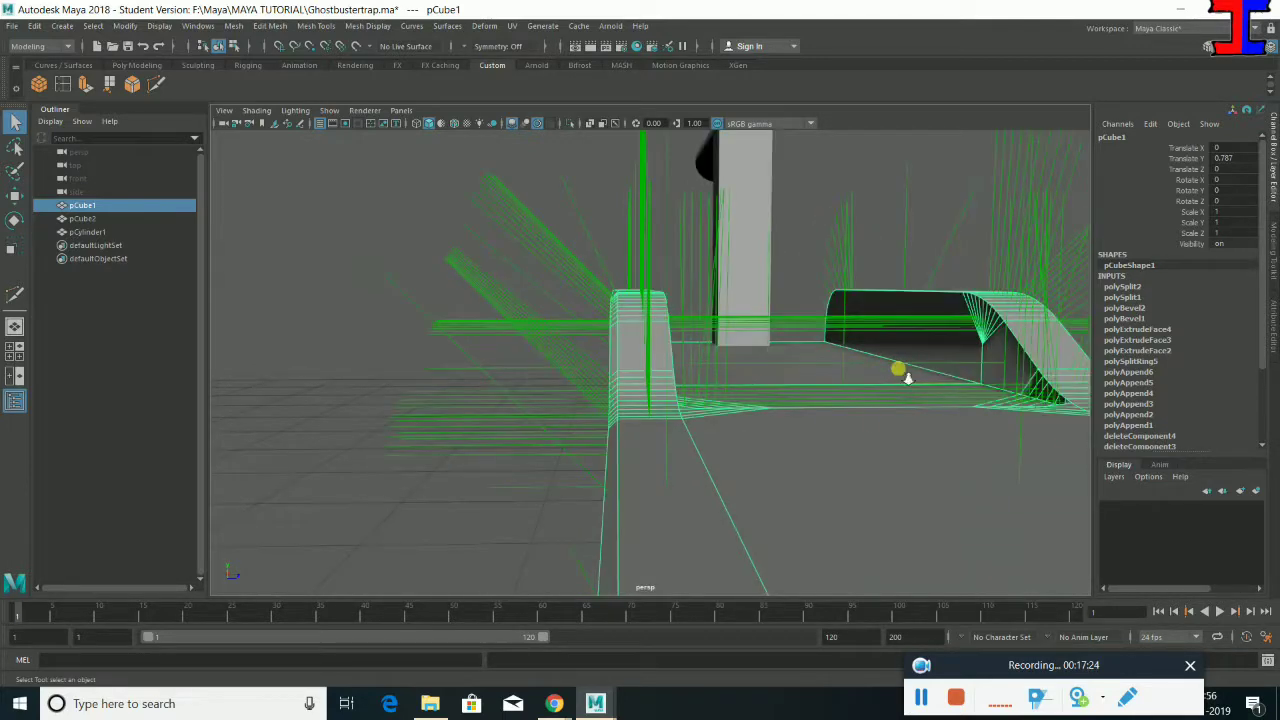
{"action": "scroll", "coordinate": [900, 369], "scroll_direction": "up", "scroll_amount": 3}
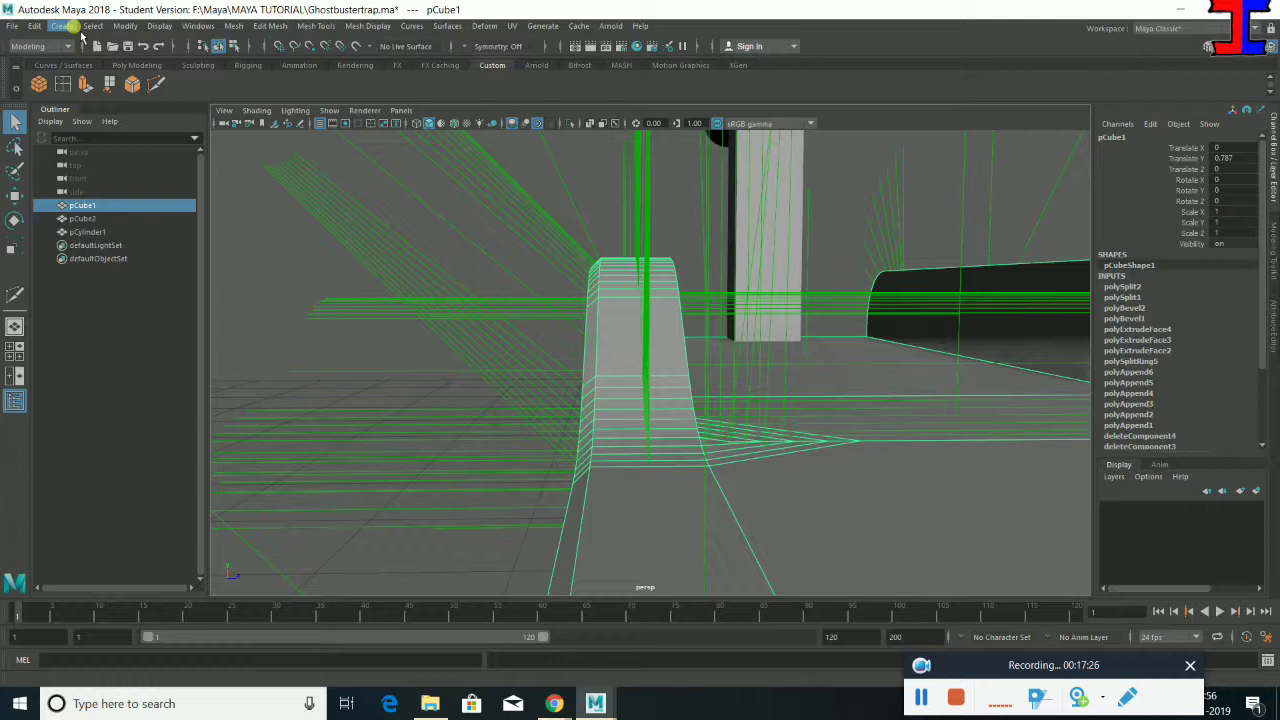
{"action": "left_click", "coordinate": [152, 27]}
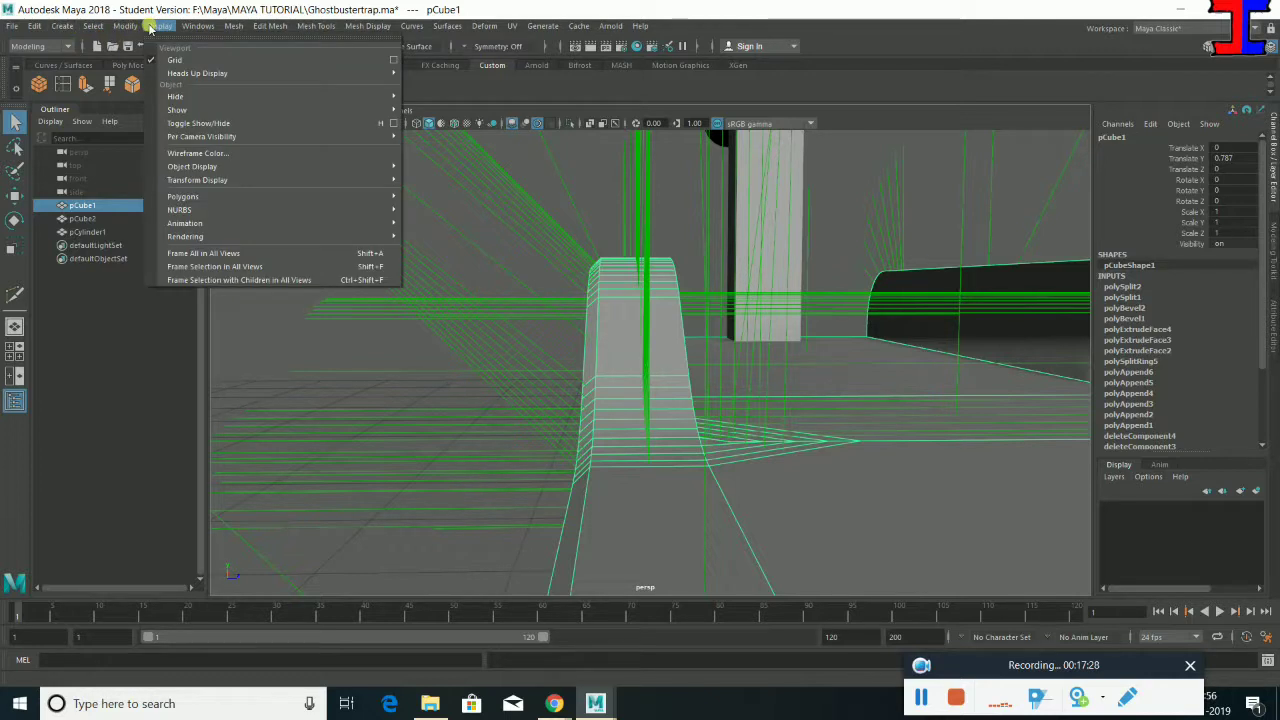
Toggle Face Normals off and browse the Edit Mesh, Mesh Tools and Mesh Display menus
{"action": "mouse_move", "coordinate": [183, 196]}
{"action": "left_click", "coordinate": [466, 333]}
{"action": "mouse_move", "coordinate": [603, 323]}
{"action": "left_mouse_down", "text": "alt"}
{"action": "mouse_move", "coordinate": [834, 351]}
{"action": "mouse_move", "coordinate": [810, 372]}
{"action": "mouse_move", "coordinate": [618, 356]}
{"action": "mouse_move", "coordinate": [971, 403]}
{"action": "mouse_move", "coordinate": [811, 346]}
{"action": "mouse_move", "coordinate": [846, 357]}
{"action": "mouse_move", "coordinate": [905, 350]}
{"action": "mouse_move", "coordinate": [917, 334]}
{"action": "mouse_move", "coordinate": [631, 406]}
{"action": "mouse_move", "coordinate": [900, 402]}
{"action": "mouse_move", "coordinate": [769, 400]}
{"action": "mouse_move", "coordinate": [780, 446]}
{"action": "left_mouse_up", "text": "alt"}
{"action": "left_click", "coordinate": [431, 123]}
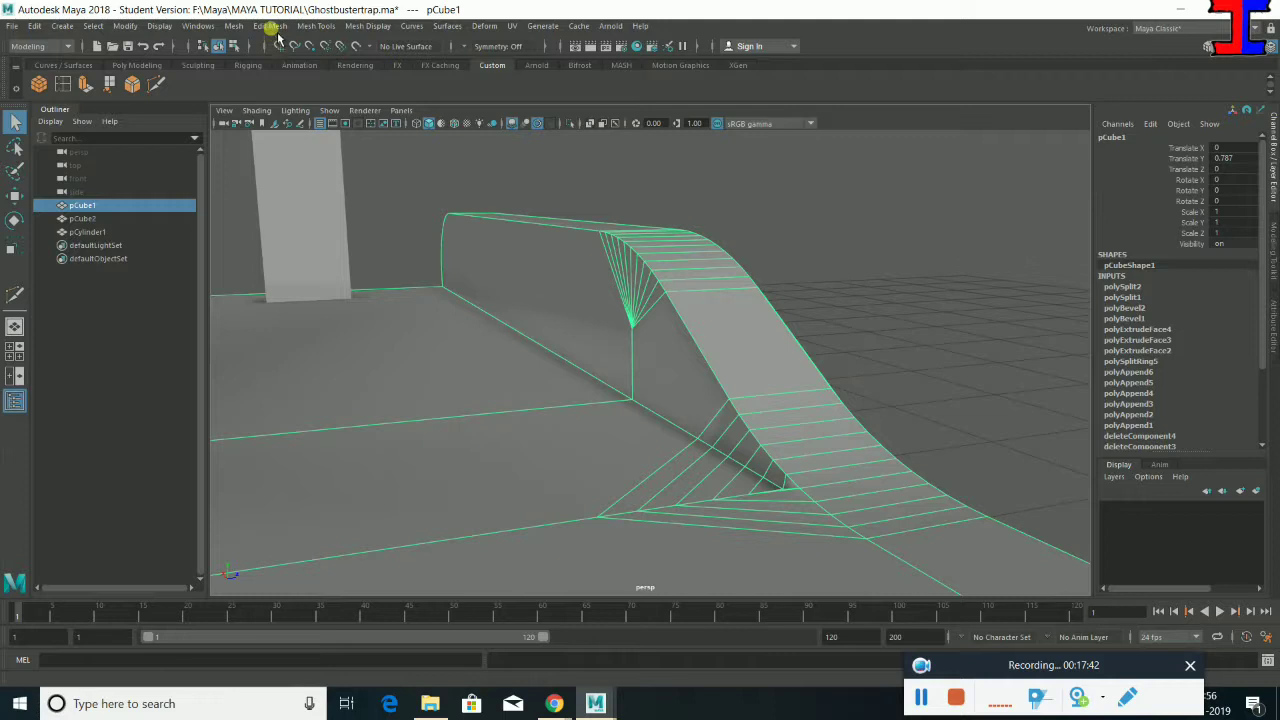
{"action": "left_click", "coordinate": [271, 26]}
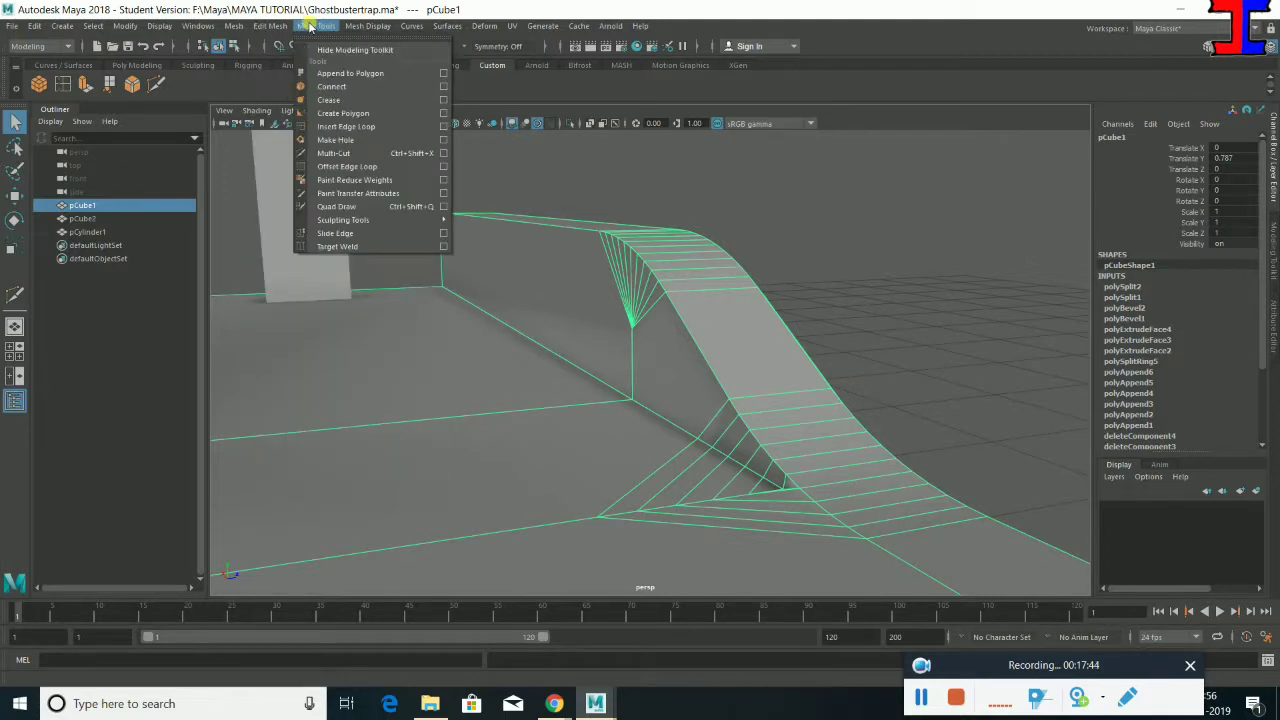
{"action": "left_click", "coordinate": [232, 26]}
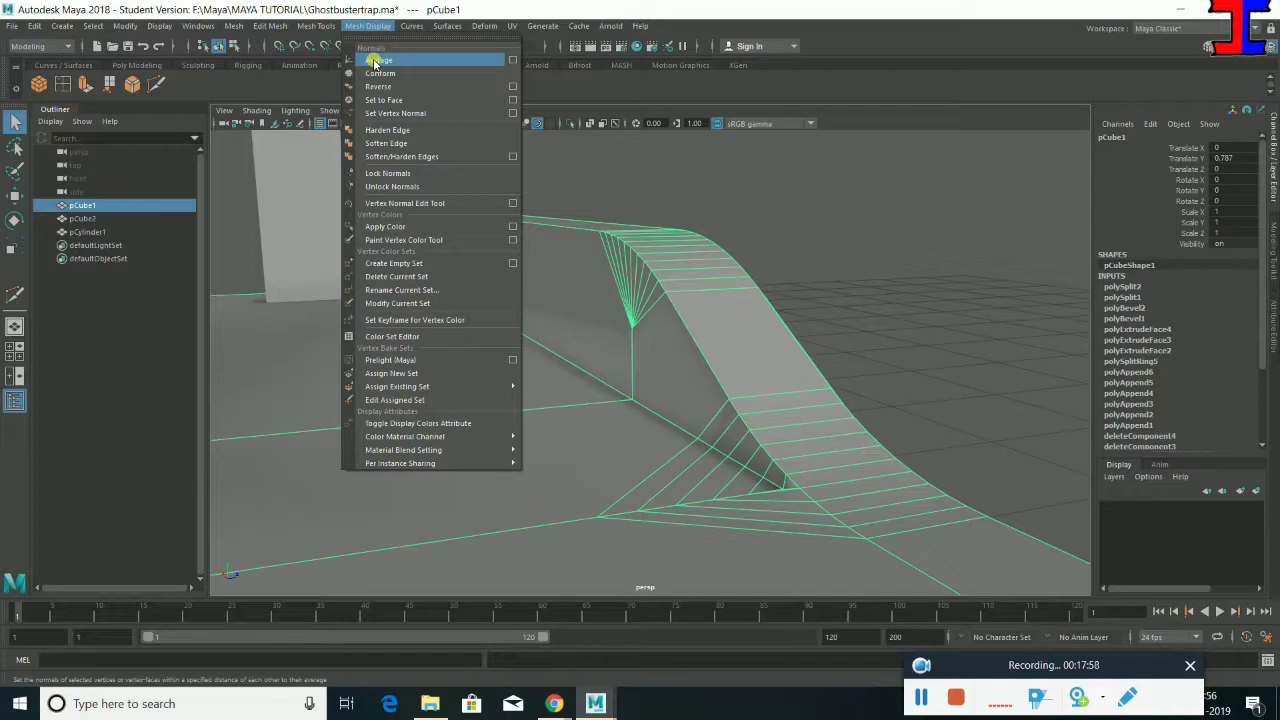
Average pCube1's normals and inspect the resulting shading from several angles
{"action": "left_click", "coordinate": [374, 60]}
{"action": "left_click_drag", "start_coordinate": [794, 354], "coordinate": [553, 373], "text": "alt"}
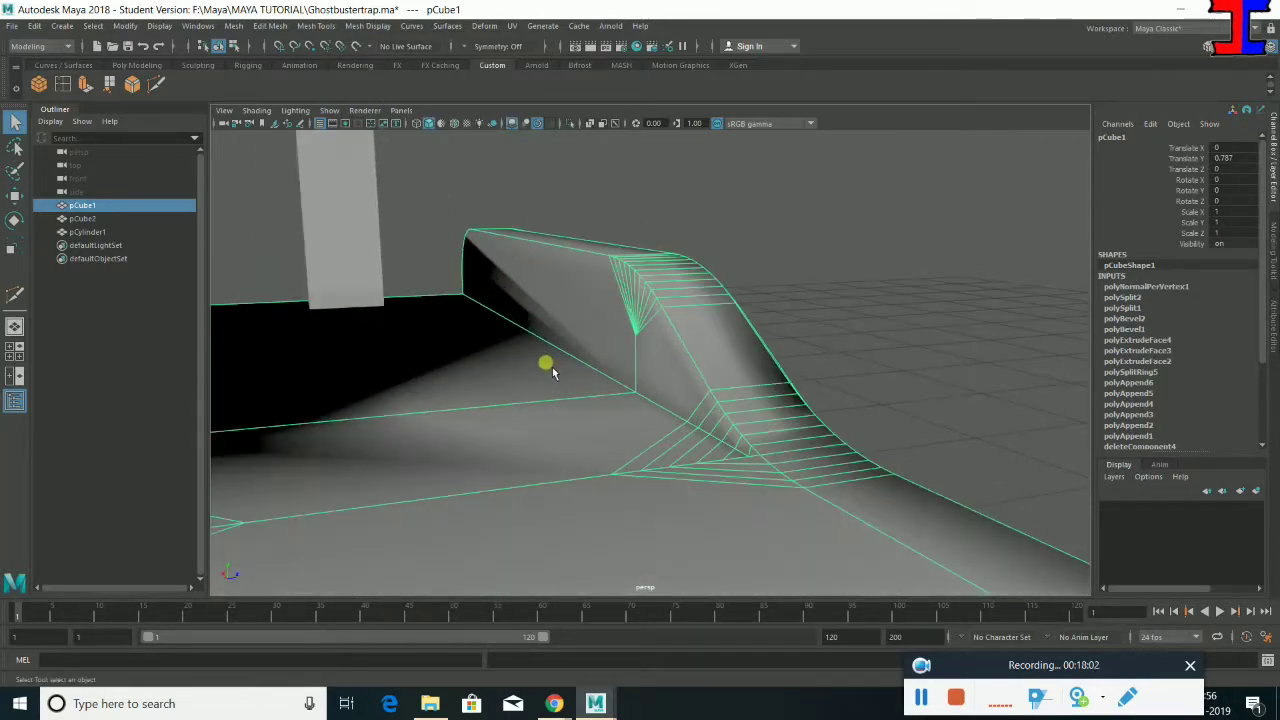
{"action": "mouse_move", "coordinate": [643, 368]}
{"action": "left_mouse_down", "text": "alt"}
{"action": "mouse_move", "coordinate": [766, 420]}
{"action": "mouse_move", "coordinate": [637, 350]}
{"action": "mouse_move", "coordinate": [731, 394]}
{"action": "left_mouse_up", "text": "alt"}
{"action": "mouse_move", "coordinate": [691, 434]}
{"action": "left_mouse_down", "text": "alt"}
{"action": "mouse_move", "coordinate": [603, 440]}
{"action": "mouse_move", "coordinate": [678, 381]}
{"action": "left_mouse_up", "text": "alt"}
{"action": "scroll", "coordinate": [678, 381], "scroll_direction": "down", "scroll_amount": 5}
{"action": "scroll", "coordinate": [586, 351], "scroll_direction": "up", "scroll_amount": 5}
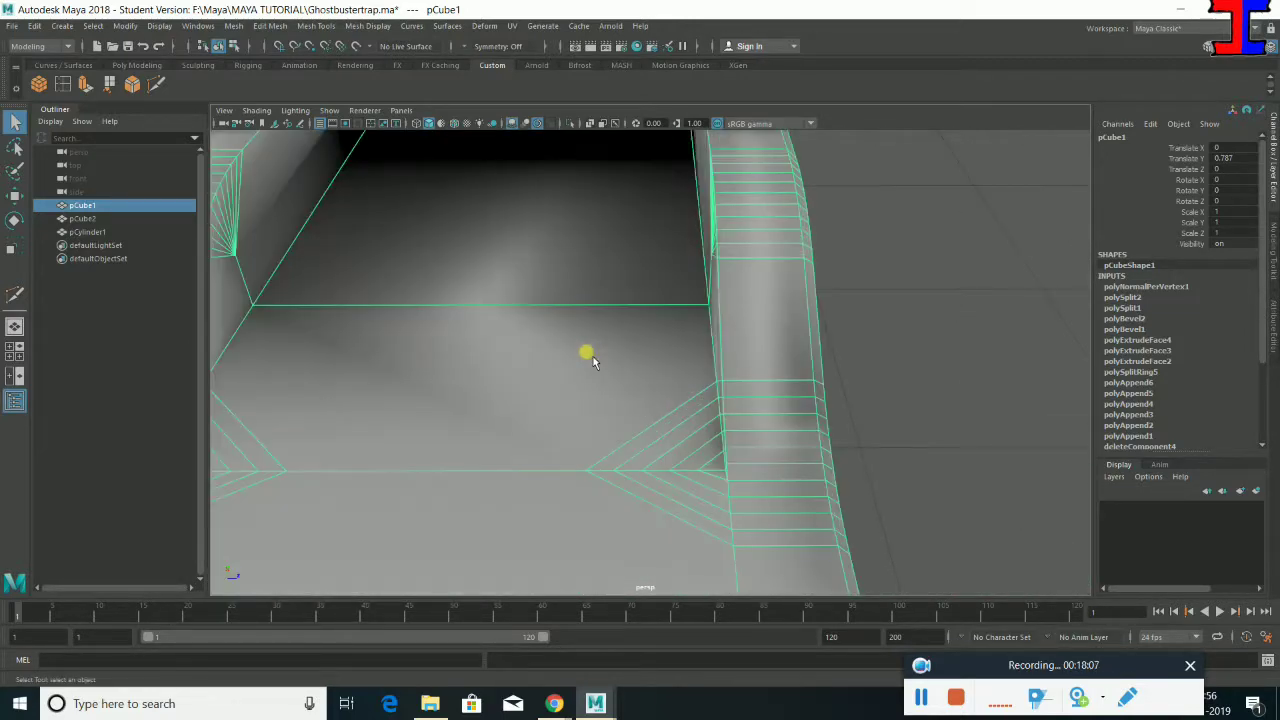
{"action": "scroll", "coordinate": [592, 360], "scroll_direction": "down", "scroll_amount": 3}
{"action": "mouse_move", "coordinate": [586, 357]}
{"action": "left_mouse_down", "text": "alt"}
{"action": "mouse_move", "coordinate": [449, 366]}
{"action": "mouse_move", "coordinate": [429, 346]}
{"action": "left_mouse_up", "text": "alt"}
{"action": "scroll", "coordinate": [429, 346], "scroll_direction": "up", "scroll_amount": 2}
{"action": "scroll", "coordinate": [680, 282], "scroll_direction": "up", "scroll_amount": 3}
{"action": "scroll", "coordinate": [746, 180], "scroll_direction": "up", "scroll_amount": 3}
{"action": "scroll", "coordinate": [730, 190], "scroll_direction": "down", "scroll_amount": 2}
{"action": "scroll", "coordinate": [730, 190], "scroll_direction": "down", "scroll_amount": 2}
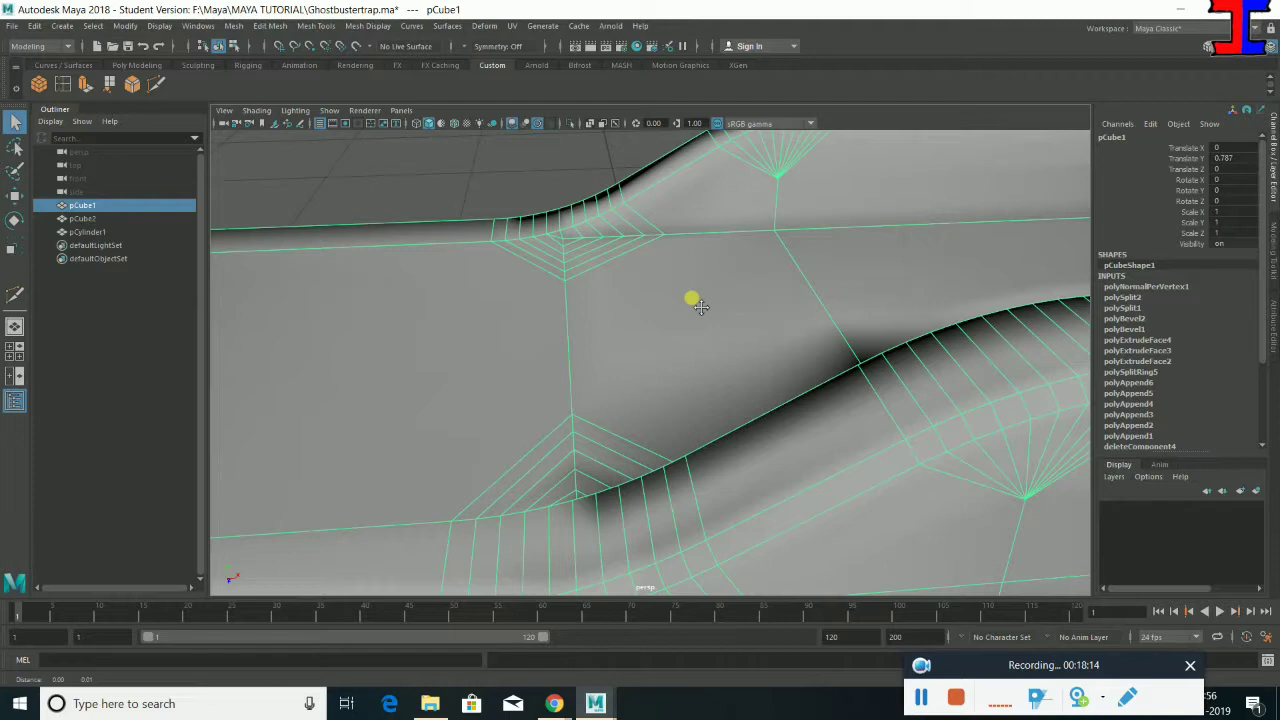
{"action": "scroll", "coordinate": [698, 307], "scroll_direction": "up", "scroll_amount": 2}
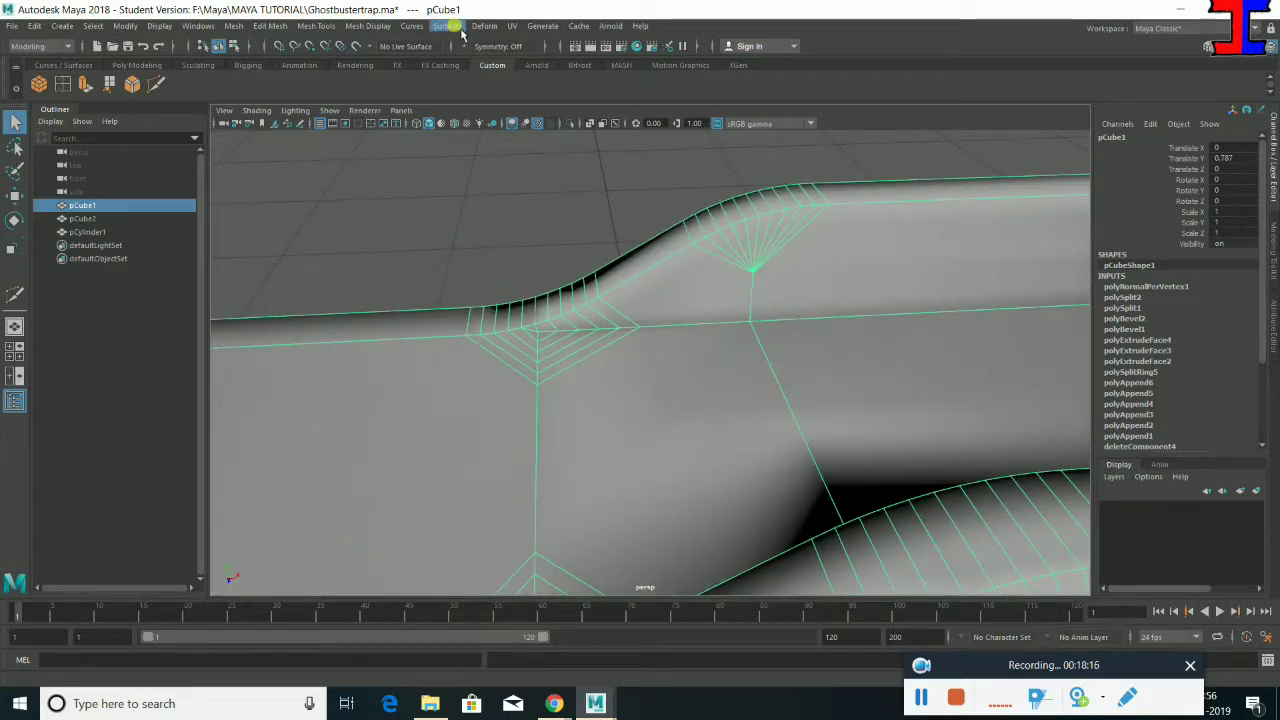
Conform pCube1's normals, then set them to face
{"action": "left_click", "coordinate": [368, 26]}
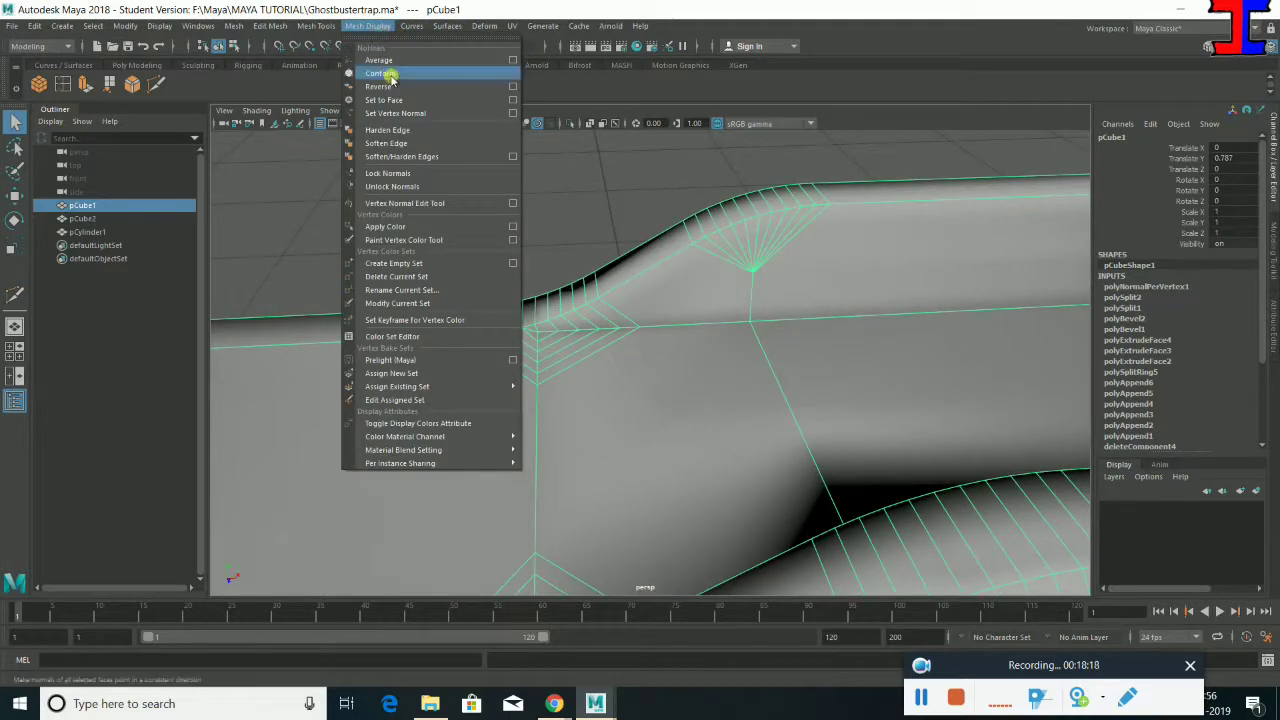
{"action": "left_click", "coordinate": [390, 80]}
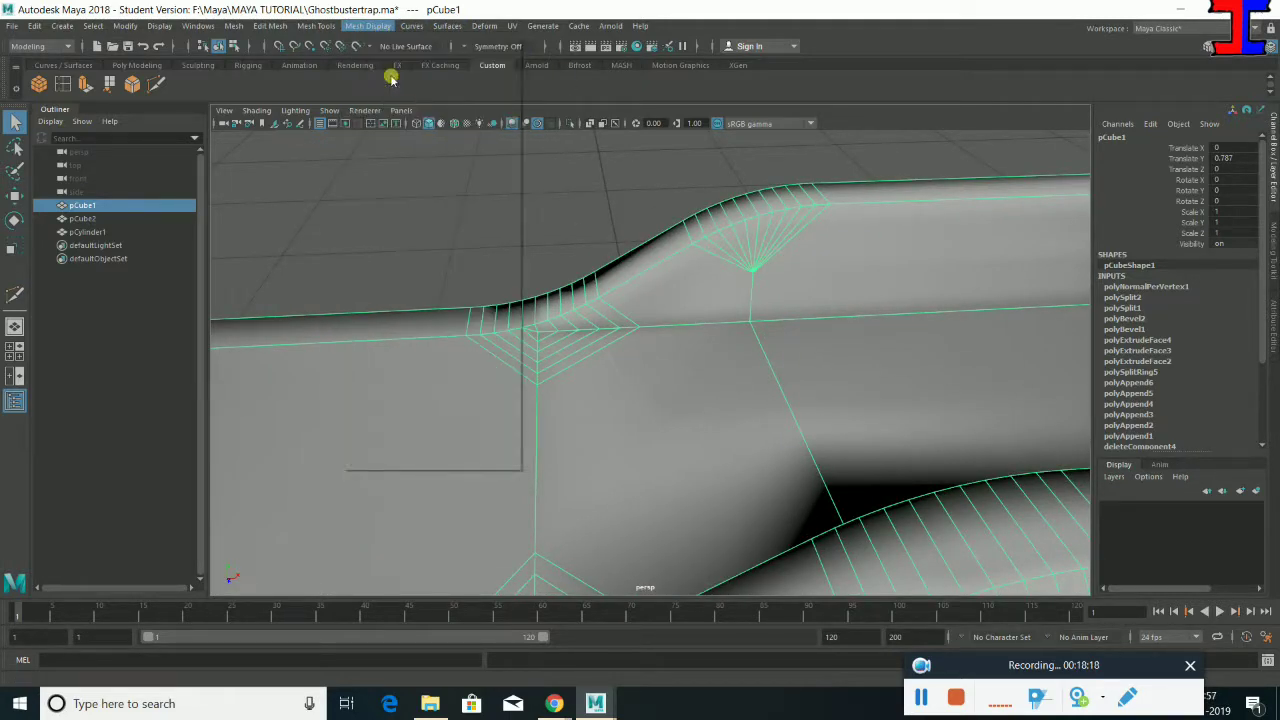
{"action": "left_click", "coordinate": [368, 26]}
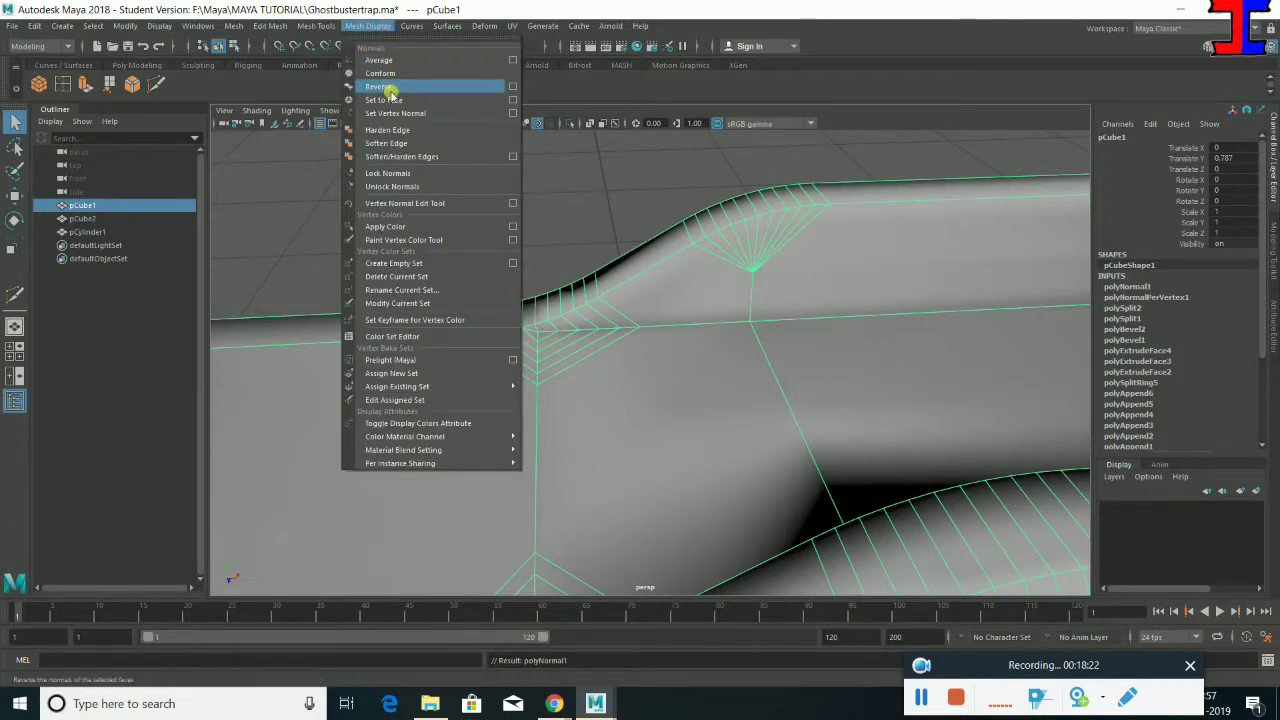
{"action": "left_click", "coordinate": [458, 100]}
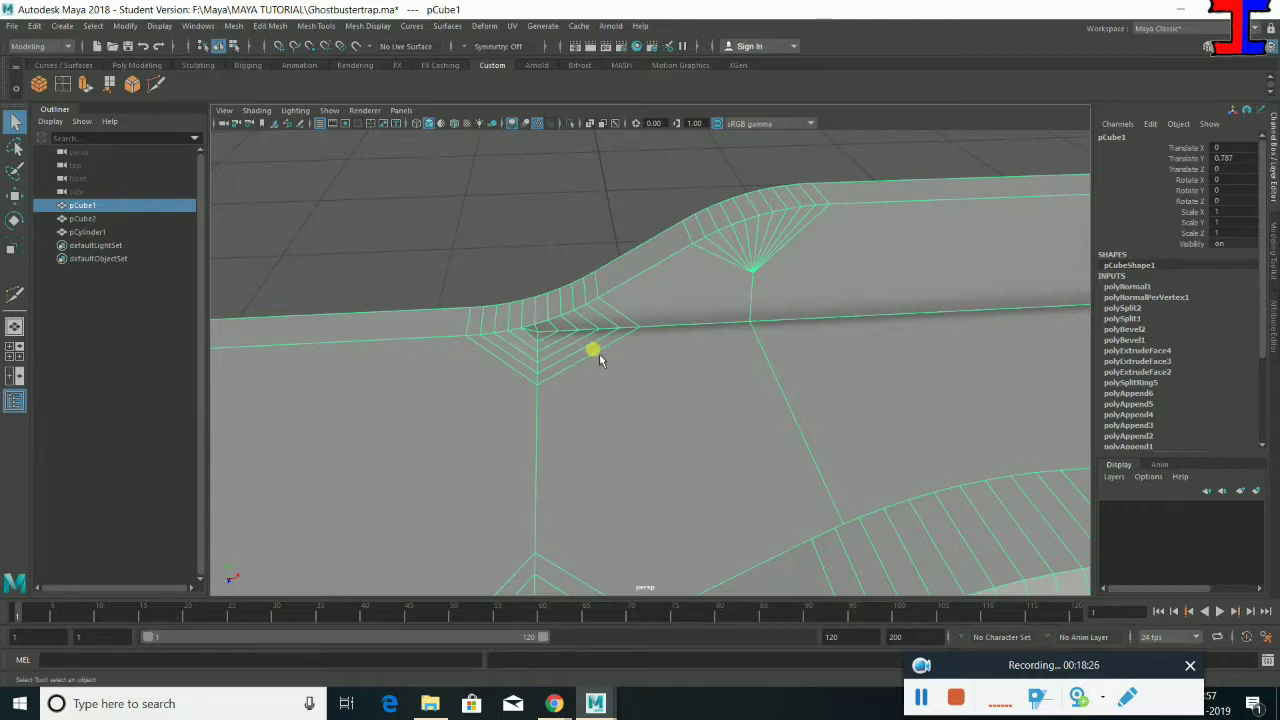
Deselect and reselect pCube1 while checking the ridge and corner-fan shading up close
{"action": "mouse_move", "coordinate": [560, 244]}
{"action": "left_mouse_down", "text": "alt"}
{"action": "mouse_move", "coordinate": [585, 323]}
{"action": "mouse_move", "coordinate": [560, 306]}
{"action": "mouse_move", "coordinate": [626, 286]}
{"action": "mouse_move", "coordinate": [734, 314]}
{"action": "mouse_move", "coordinate": [811, 251]}
{"action": "mouse_move", "coordinate": [819, 262]}
{"action": "left_mouse_up", "text": "alt"}
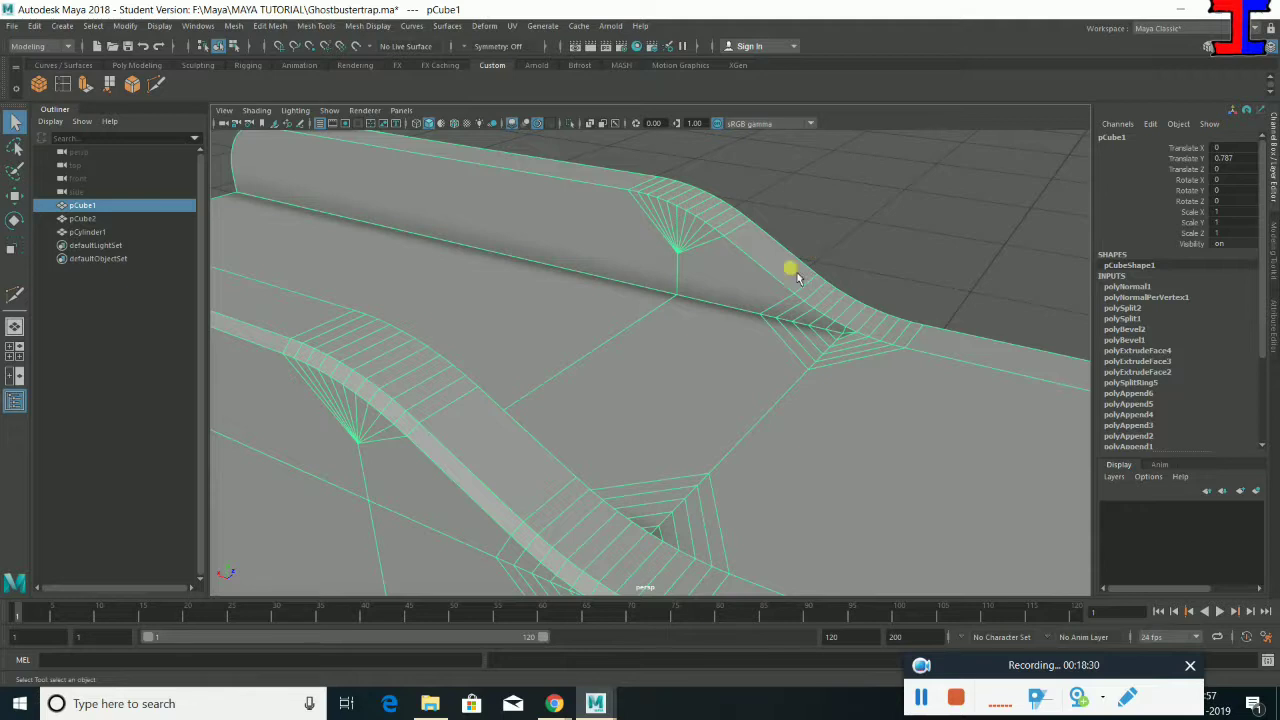
{"action": "left_click", "coordinate": [840, 238]}
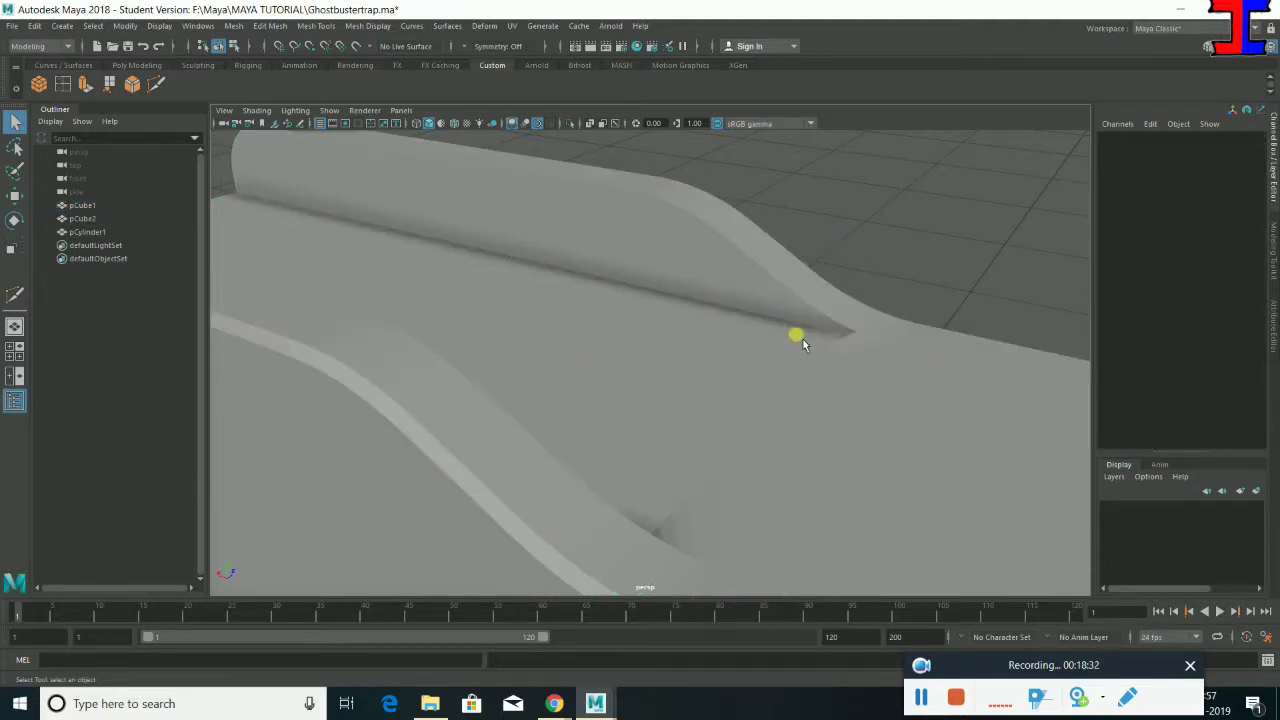
{"action": "left_click_drag", "start_coordinate": [693, 358], "coordinate": [846, 343], "text": "alt"}
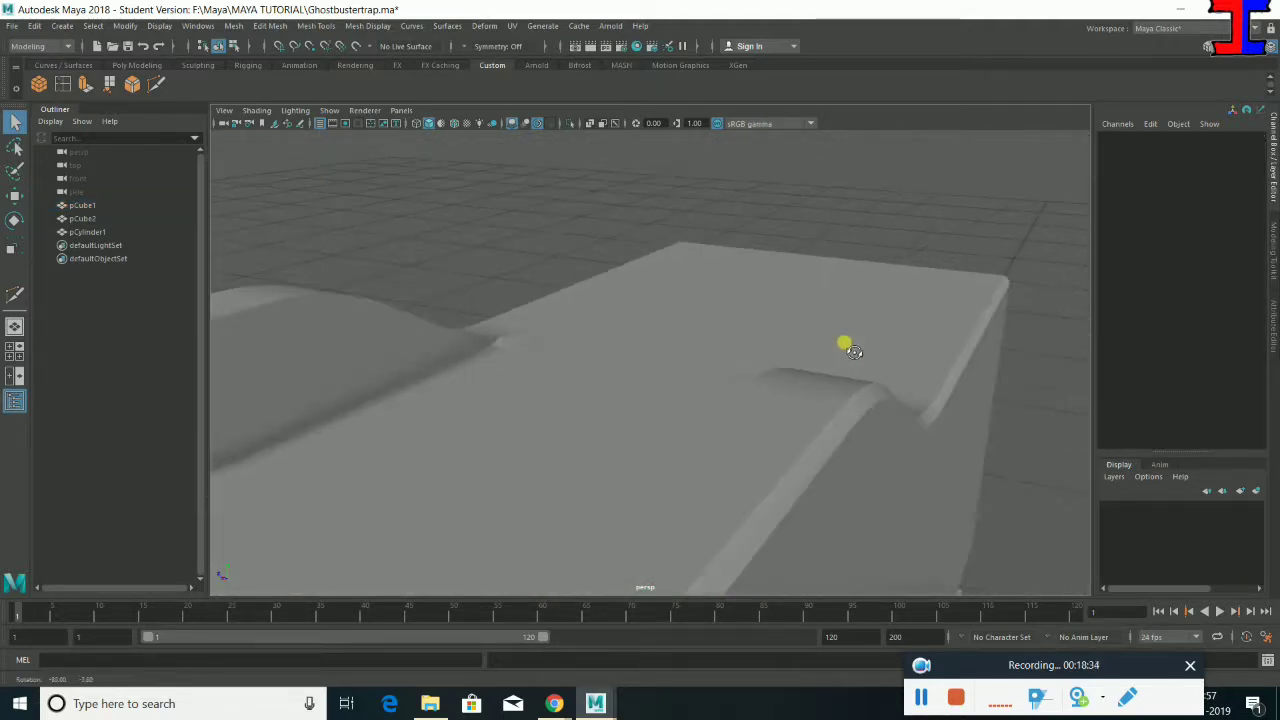
{"action": "scroll", "coordinate": [466, 320], "scroll_direction": "up", "scroll_amount": 5}
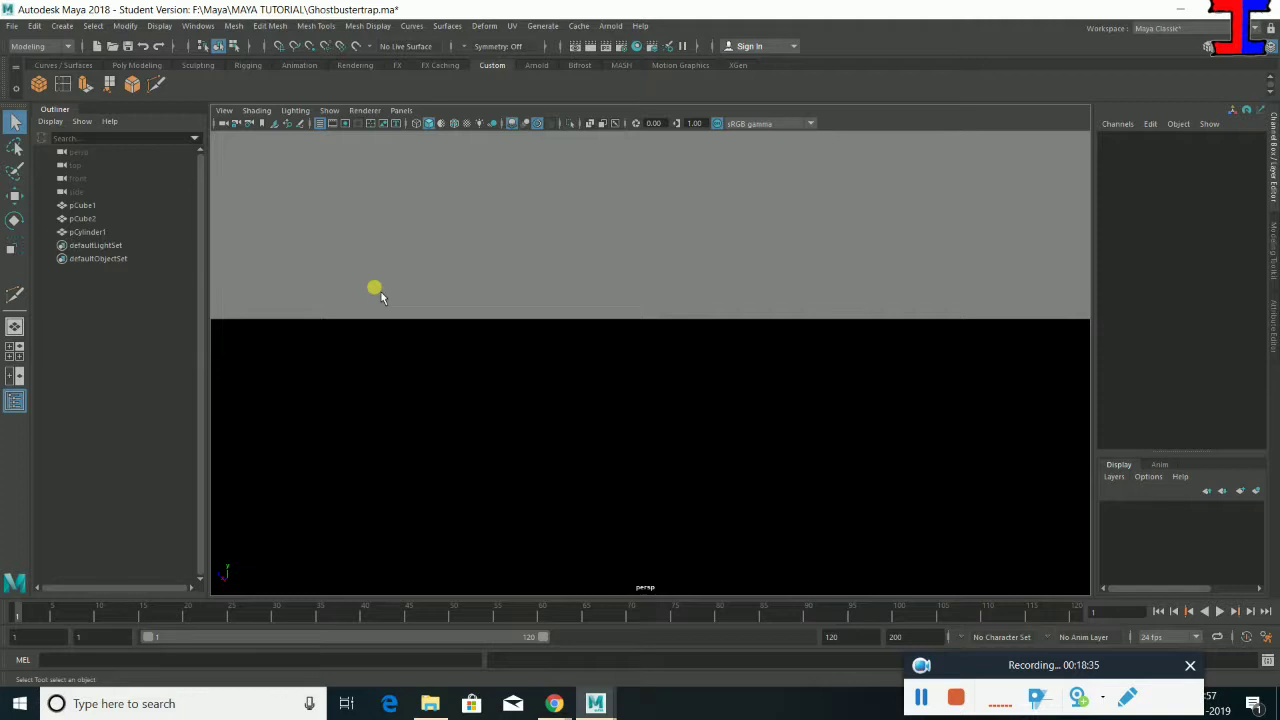
{"action": "mouse_move", "coordinate": [378, 293]}
{"action": "left_mouse_down", "text": "alt"}
{"action": "mouse_move", "coordinate": [509, 314]}
{"action": "mouse_move", "coordinate": [574, 306]}
{"action": "mouse_move", "coordinate": [529, 311]}
{"action": "mouse_move", "coordinate": [711, 354]}
{"action": "mouse_move", "coordinate": [708, 325]}
{"action": "mouse_move", "coordinate": [666, 346]}
{"action": "mouse_move", "coordinate": [677, 349]}
{"action": "mouse_move", "coordinate": [686, 294]}
{"action": "left_mouse_up", "text": "alt"}
{"action": "left_click", "coordinate": [605, 380]}
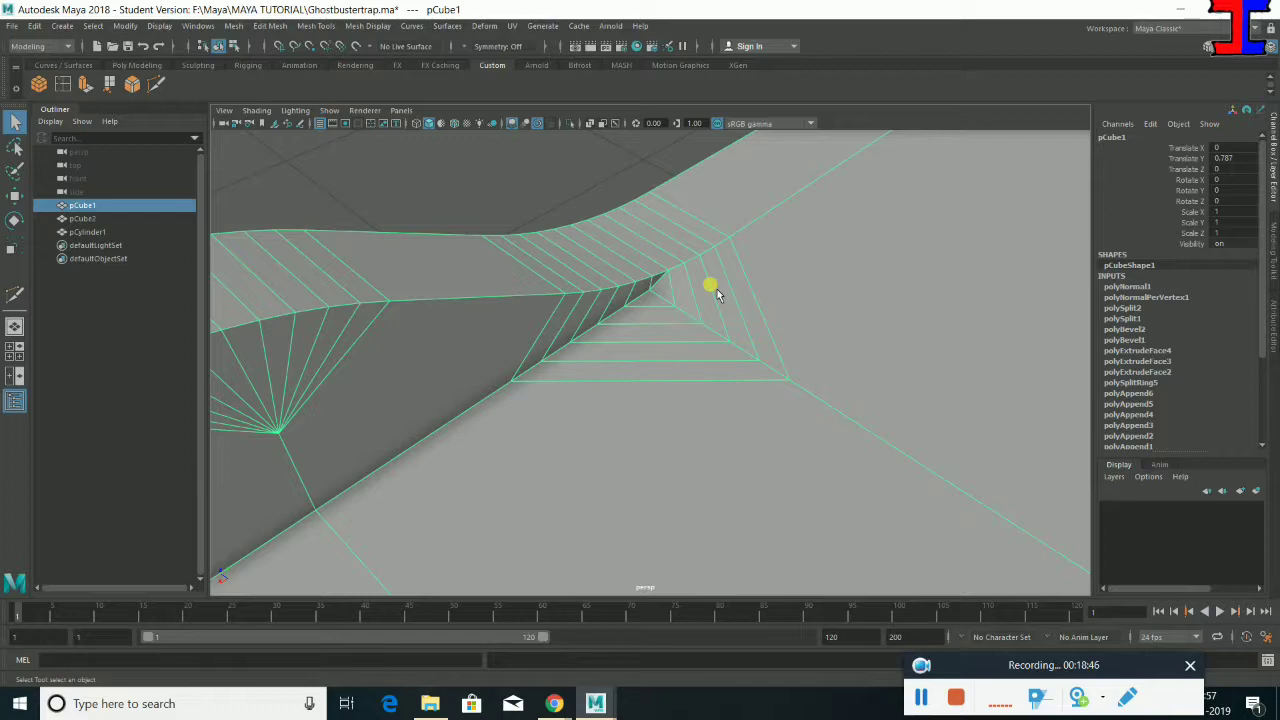
{"action": "mouse_move", "coordinate": [826, 331]}
{"action": "left_mouse_down", "text": "alt"}
{"action": "mouse_move", "coordinate": [903, 393]}
{"action": "mouse_move", "coordinate": [637, 363]}
{"action": "left_mouse_up", "text": "alt"}
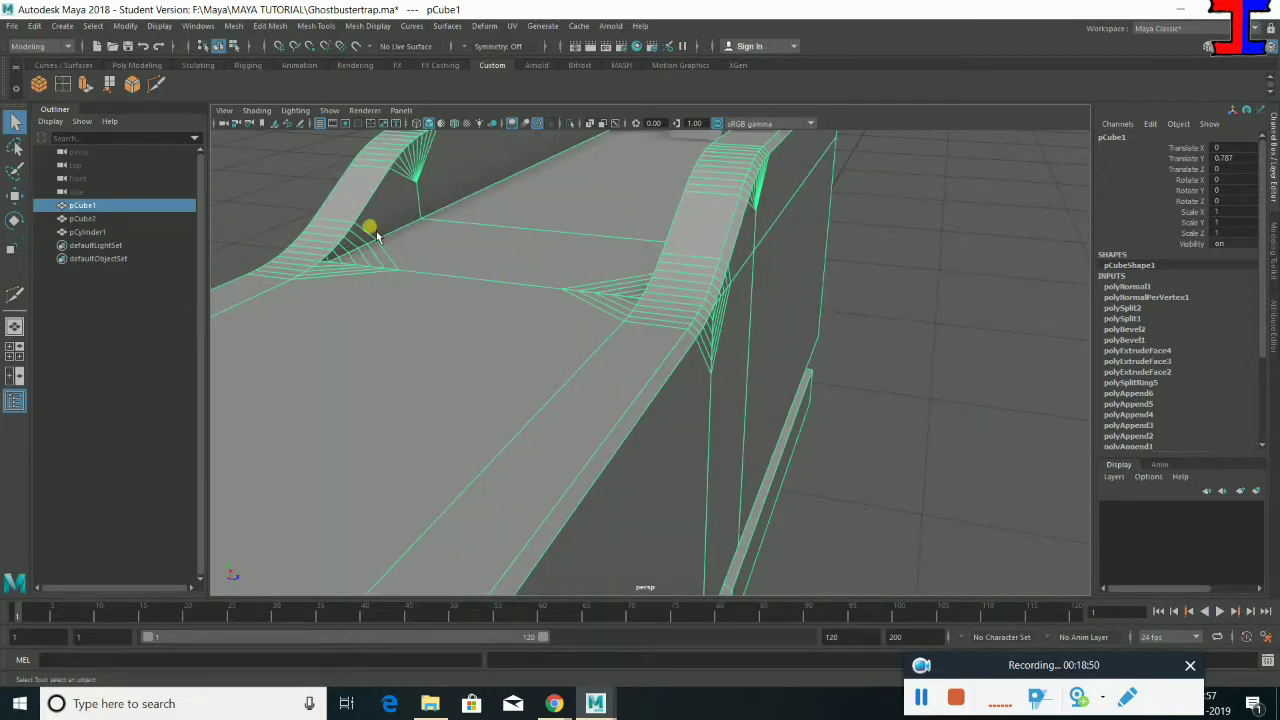
{"action": "scroll", "coordinate": [355, 230], "scroll_direction": "up", "scroll_amount": 3}
{"action": "mouse_move", "coordinate": [343, 229]}
{"action": "middle_mouse_down", "text": "alt"}
{"action": "mouse_move", "coordinate": [677, 304]}
{"action": "mouse_move", "coordinate": [592, 263]}
{"action": "middle_mouse_up", "text": "alt"}
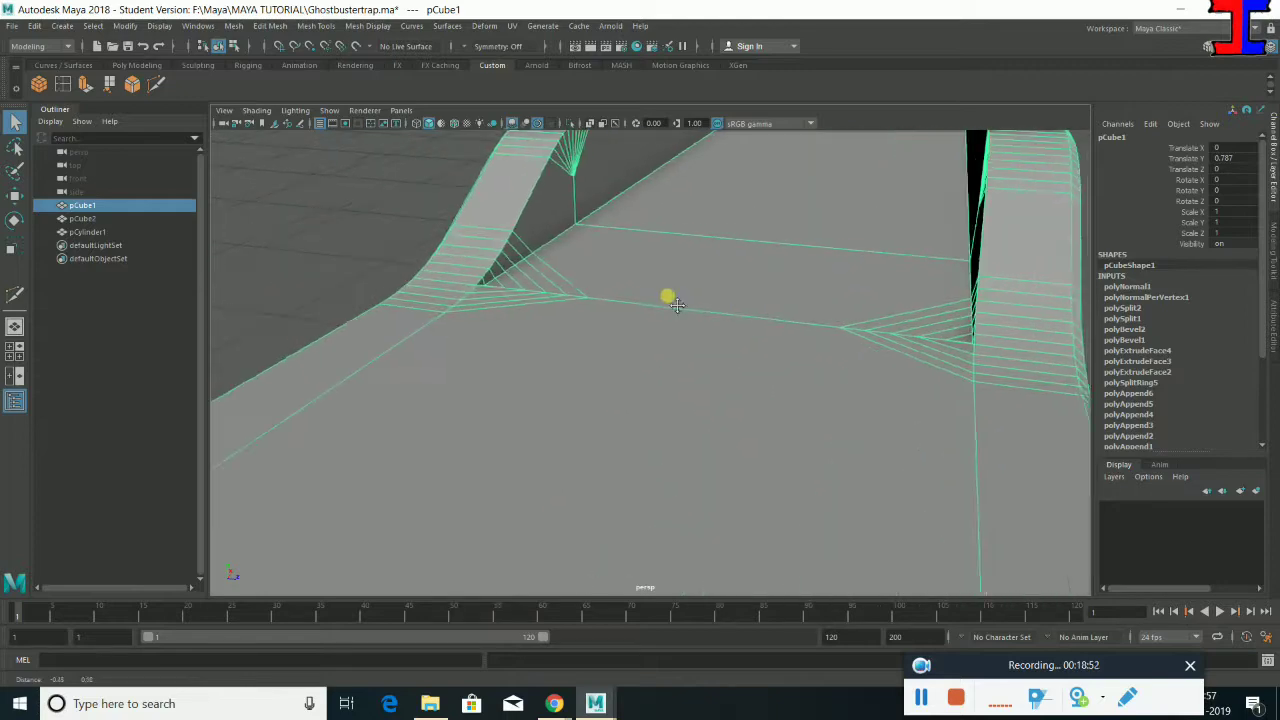
{"action": "scroll", "coordinate": [594, 263], "scroll_direction": "up", "scroll_amount": 5}
{"action": "scroll", "coordinate": [486, 229], "scroll_direction": "down", "scroll_amount": 4}
{"action": "mouse_move", "coordinate": [573, 226]}
{"action": "left_mouse_down", "text": "alt"}
{"action": "mouse_move", "coordinate": [480, 246]}
{"action": "mouse_move", "coordinate": [434, 143]}
{"action": "mouse_move", "coordinate": [469, 197]}
{"action": "mouse_move", "coordinate": [451, 217]}
{"action": "left_mouse_up", "text": "alt"}
{"action": "scroll", "coordinate": [452, 175], "scroll_direction": "down", "scroll_amount": 3}
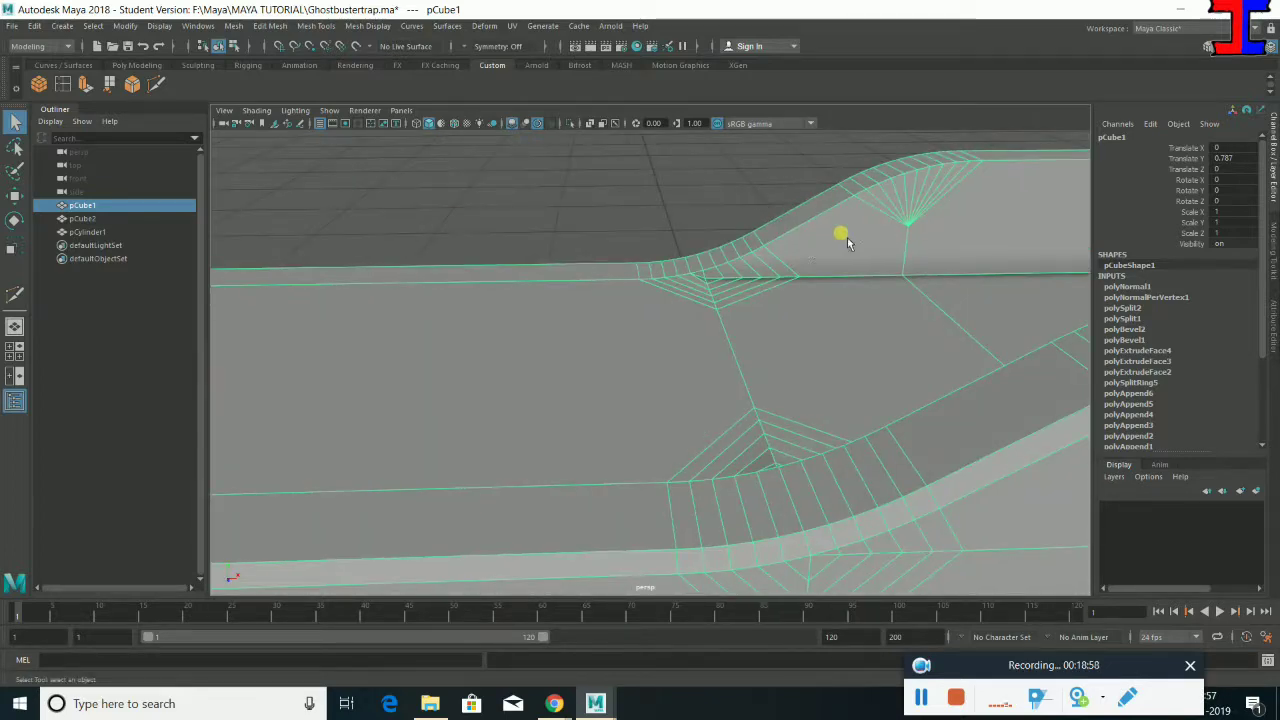
{"action": "mouse_move", "coordinate": [747, 264]}
{"action": "left_mouse_down", "text": "alt"}
{"action": "mouse_move", "coordinate": [563, 263]}
{"action": "mouse_move", "coordinate": [783, 246]}
{"action": "mouse_move", "coordinate": [766, 268]}
{"action": "left_mouse_up", "text": "alt"}
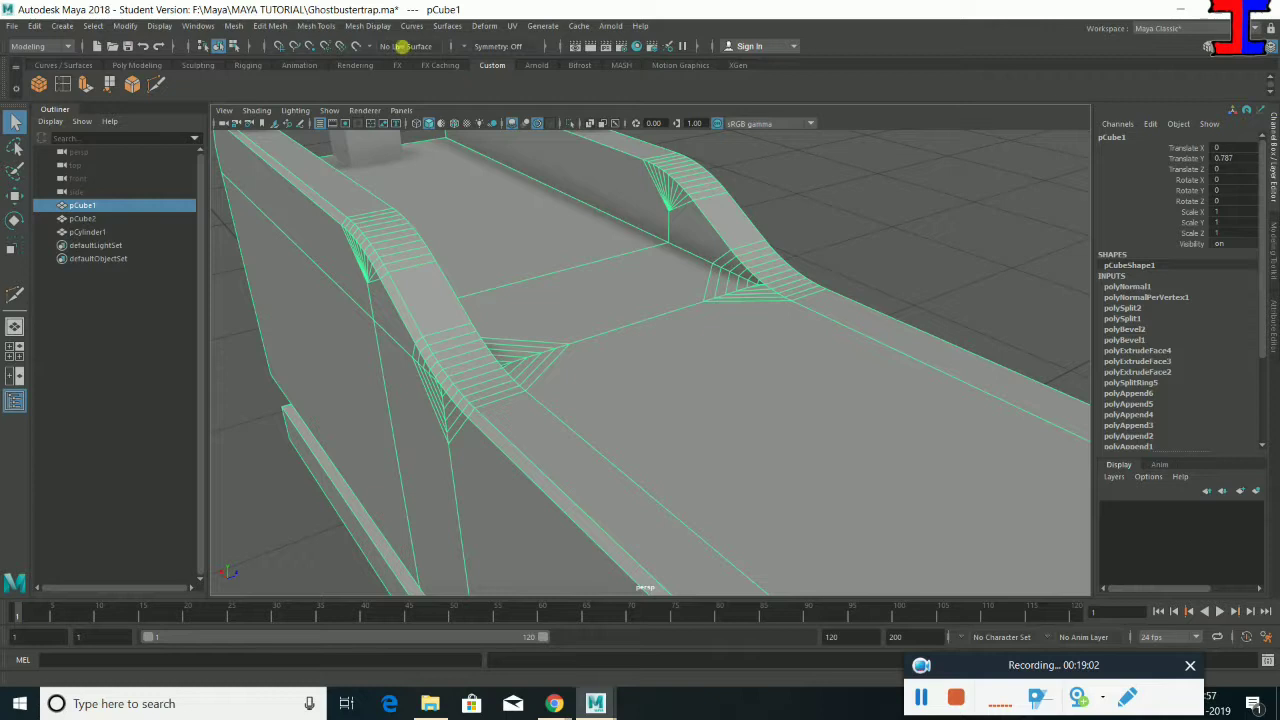
{"action": "left_click", "coordinate": [366, 26]}
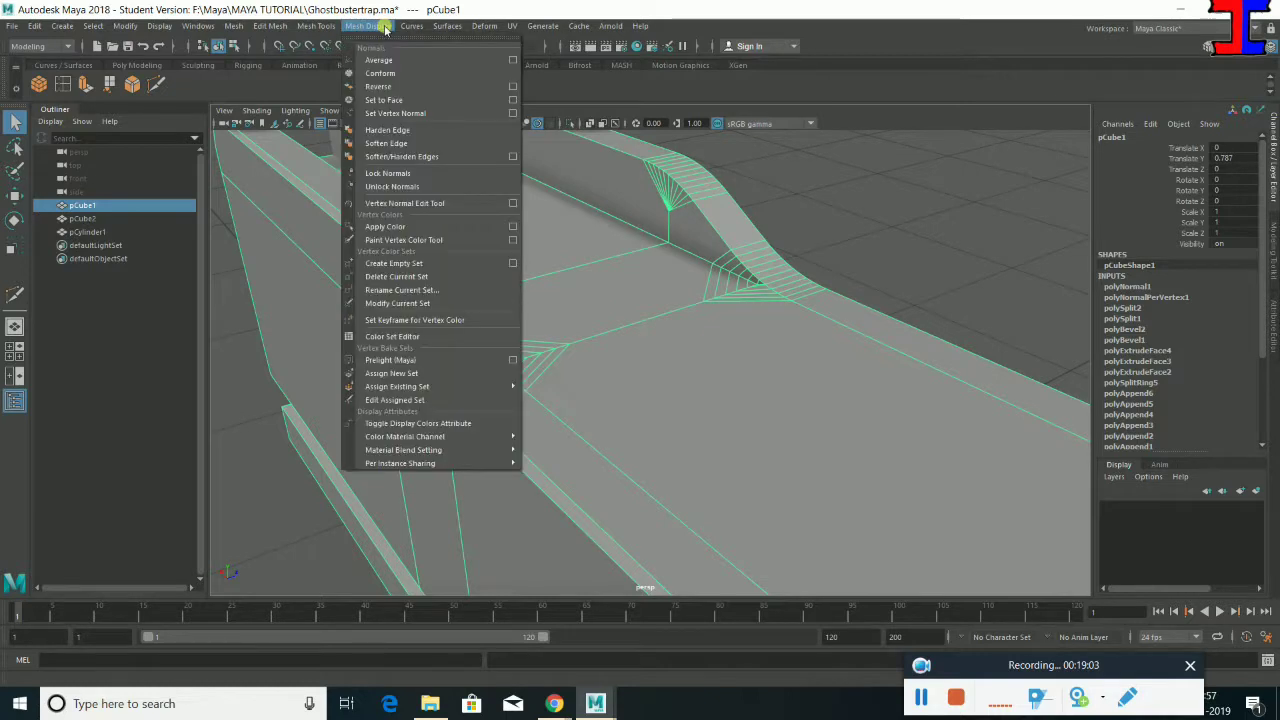
Set pCube1's normals to face again and deselect it to view the smooth-shaded trap
{"action": "left_click", "coordinate": [398, 100]}
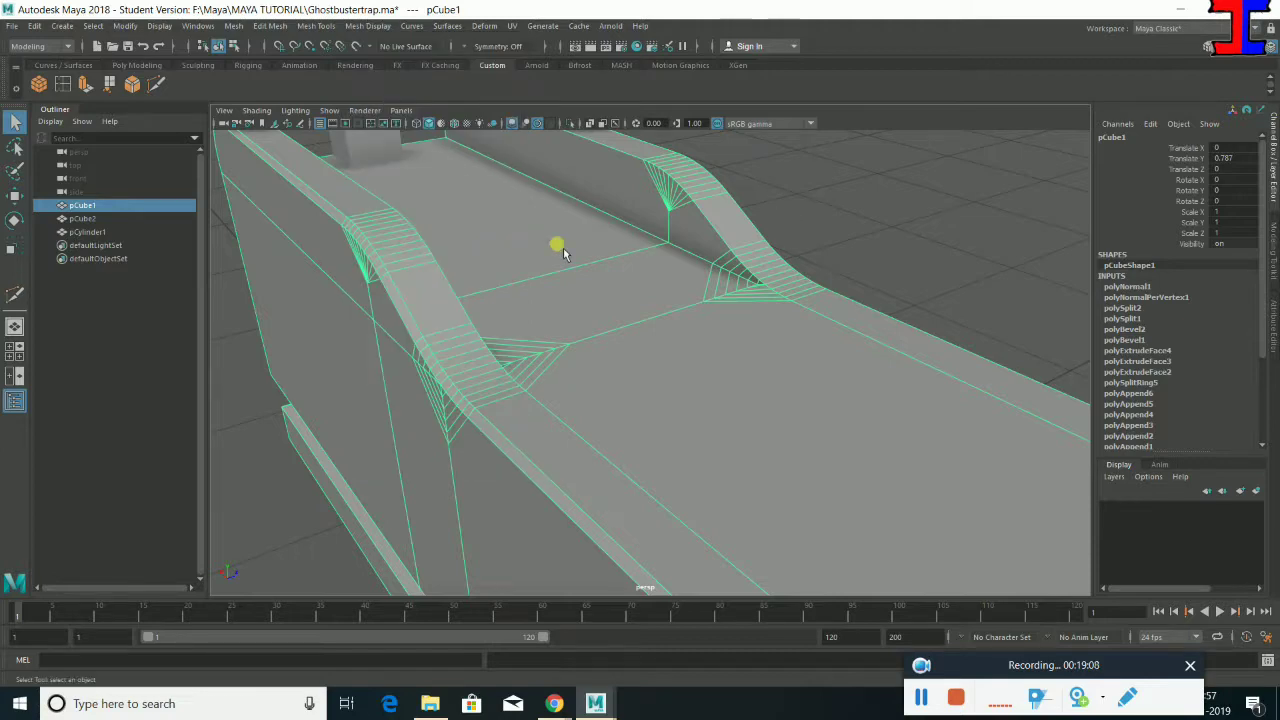
{"action": "left_click_drag", "start_coordinate": [563, 250], "coordinate": [575, 254], "text": "alt"}
{"action": "left_click", "coordinate": [760, 235]}
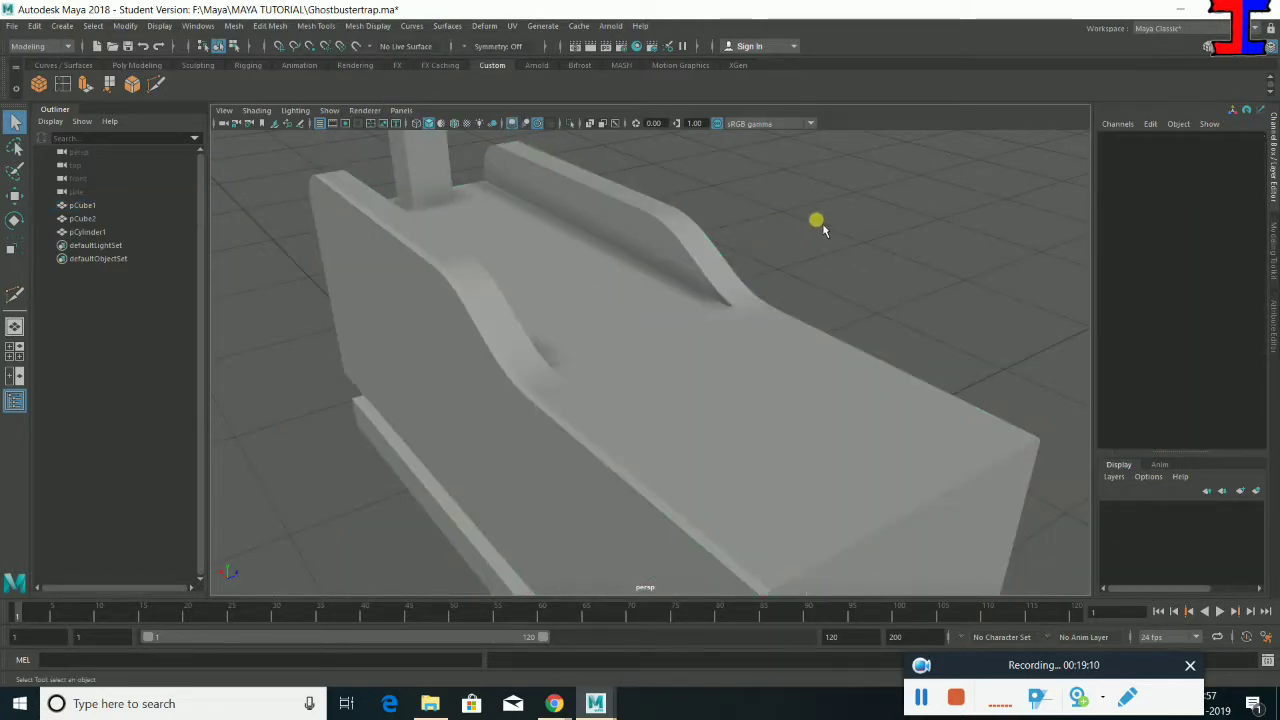
{"action": "left_click_drag", "start_coordinate": [786, 231], "coordinate": [594, 220], "text": "alt"}
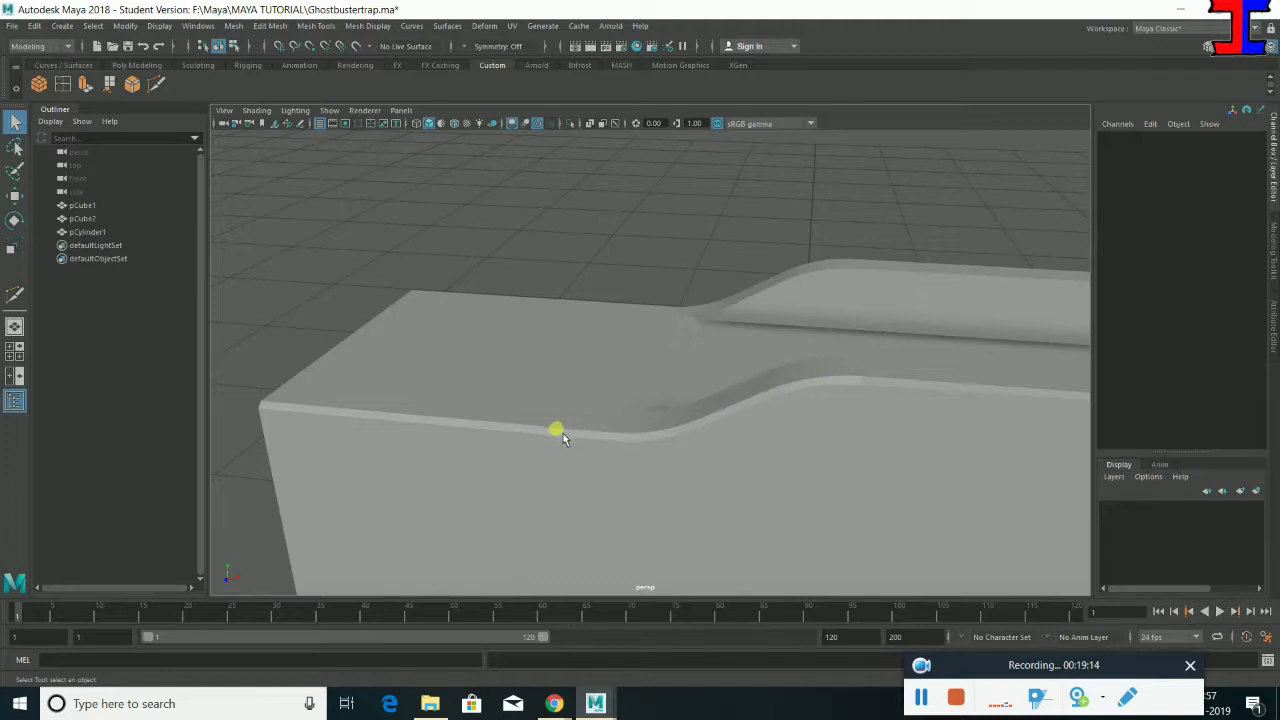
{"action": "mouse_move", "coordinate": [757, 360]}
{"action": "left_mouse_down", "text": "alt"}
{"action": "mouse_move", "coordinate": [771, 349]}
{"action": "mouse_move", "coordinate": [709, 314]}
{"action": "mouse_move", "coordinate": [595, 298]}
{"action": "mouse_move", "coordinate": [520, 314]}
{"action": "mouse_move", "coordinate": [517, 363]}
{"action": "mouse_move", "coordinate": [697, 397]}
{"action": "mouse_move", "coordinate": [788, 356]}
{"action": "left_mouse_up", "text": "alt"}
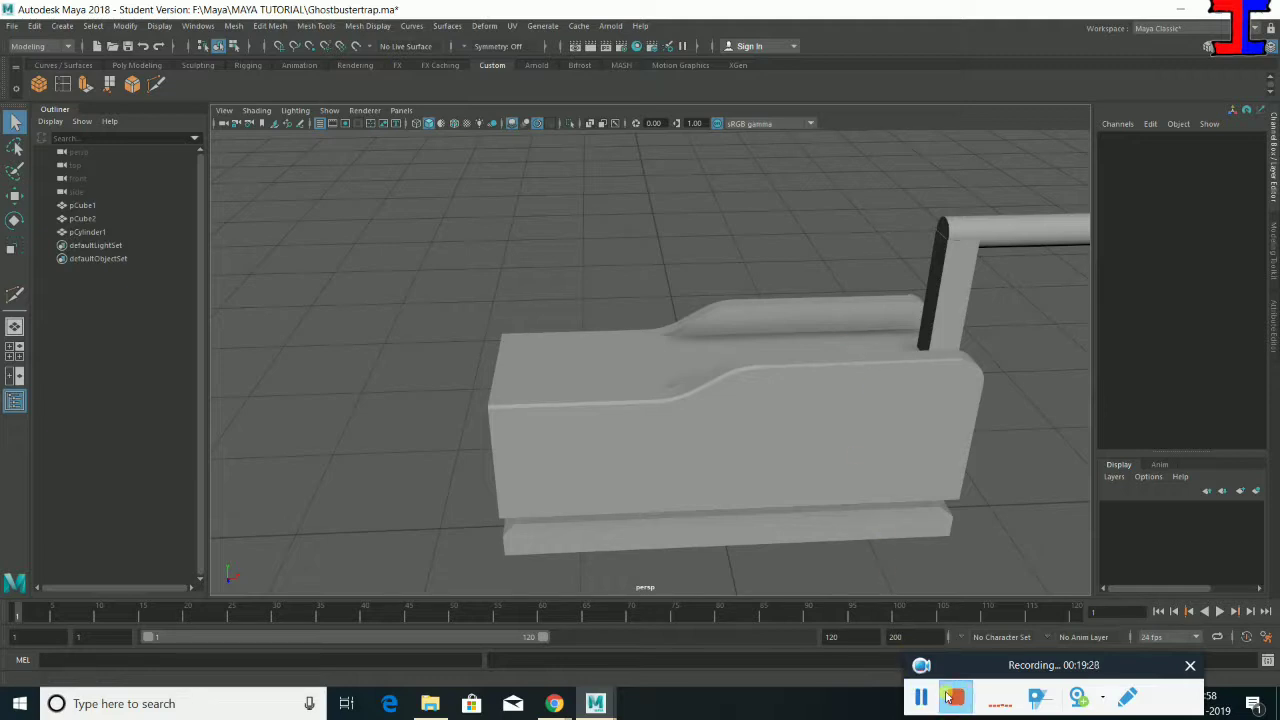
{"action": "left_click", "coordinate": [277, 249]}
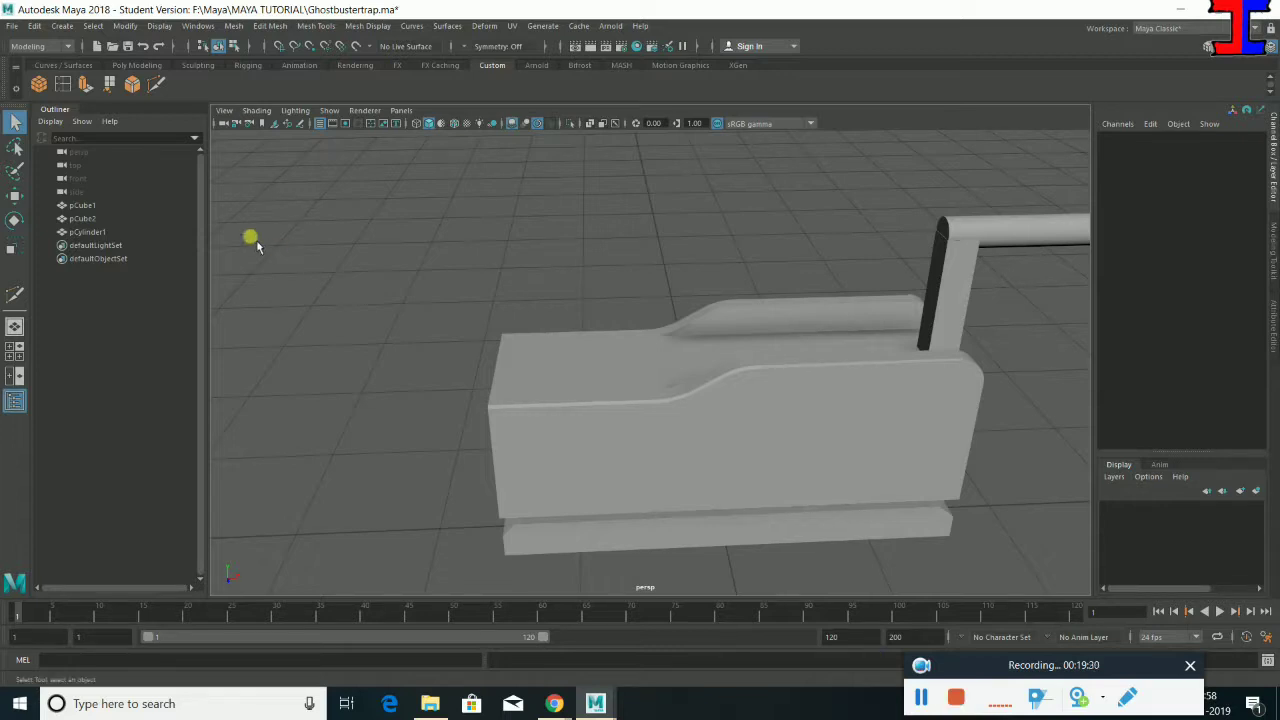